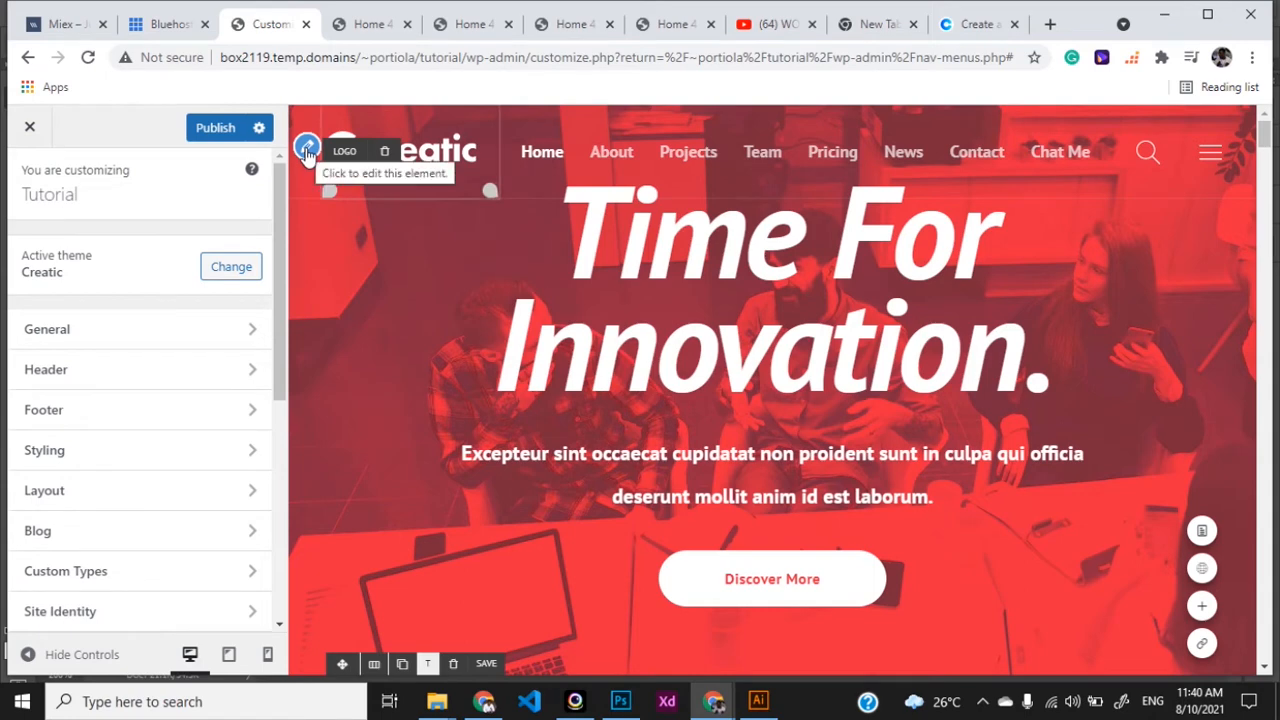
- Open the Header › Logo settings, keeping the Logo Type as Image Logo
click(307, 150)
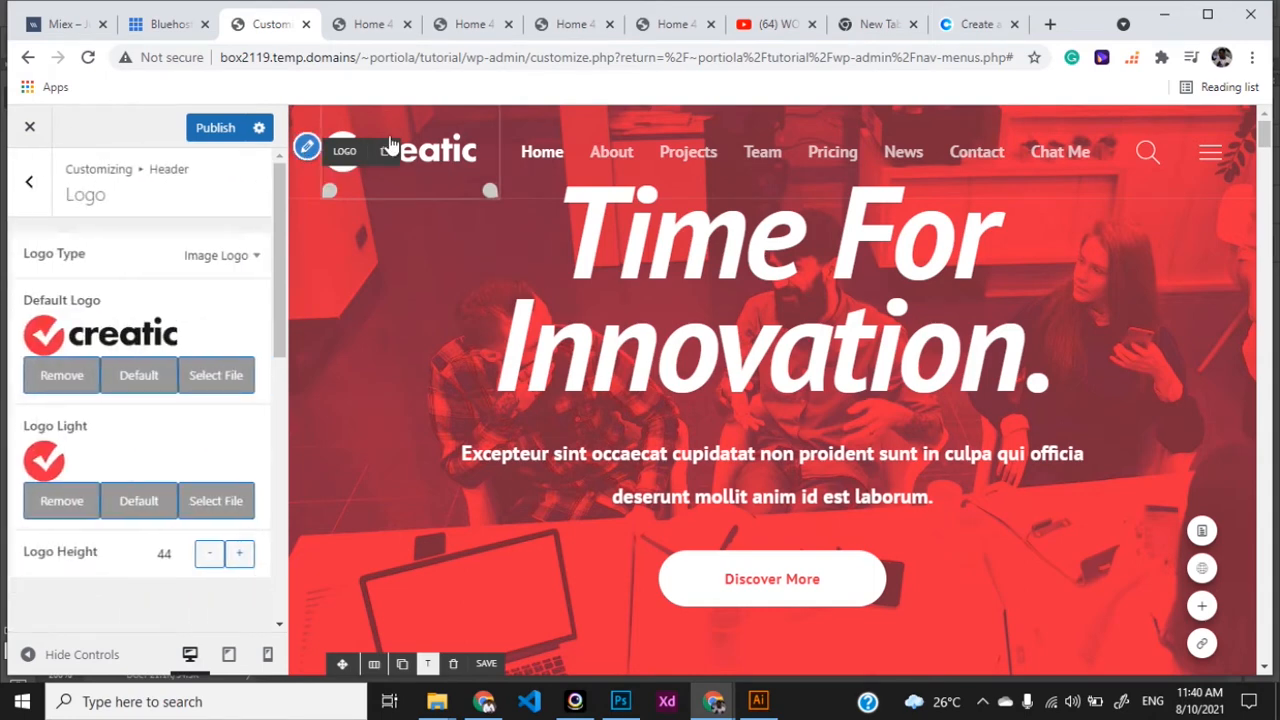
click(31, 192)
click(33, 197)
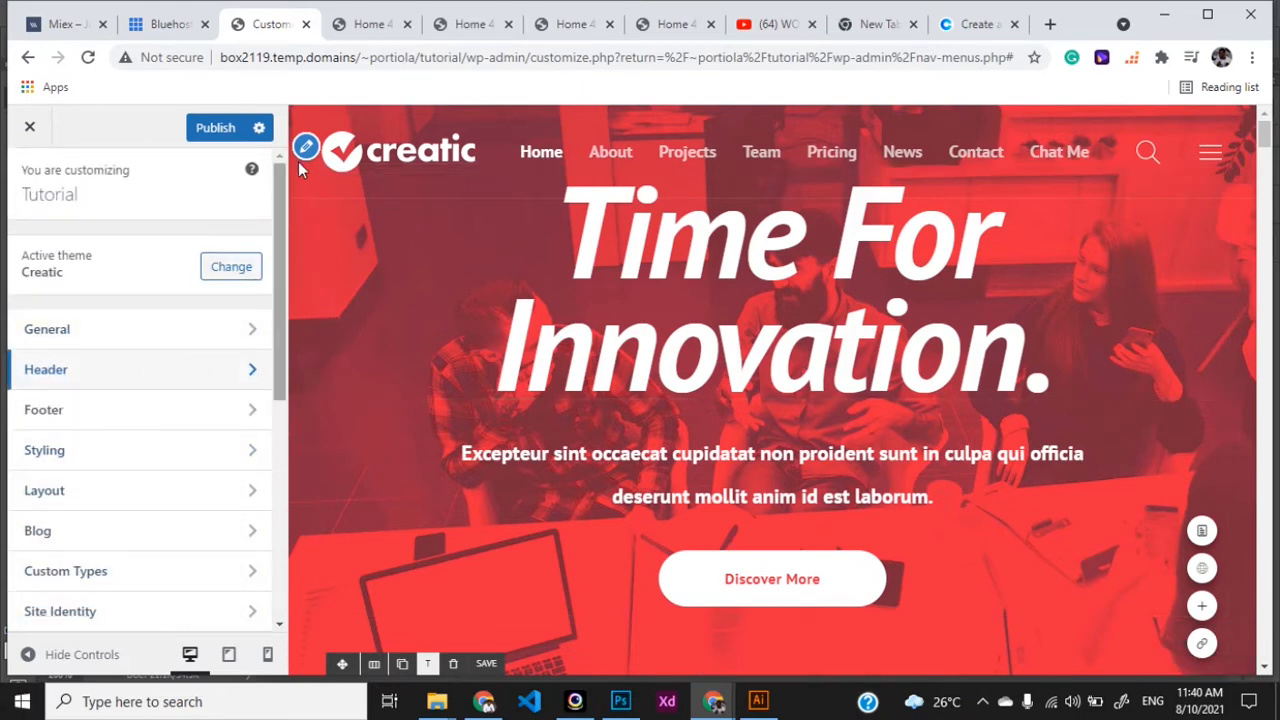
click(158, 384)
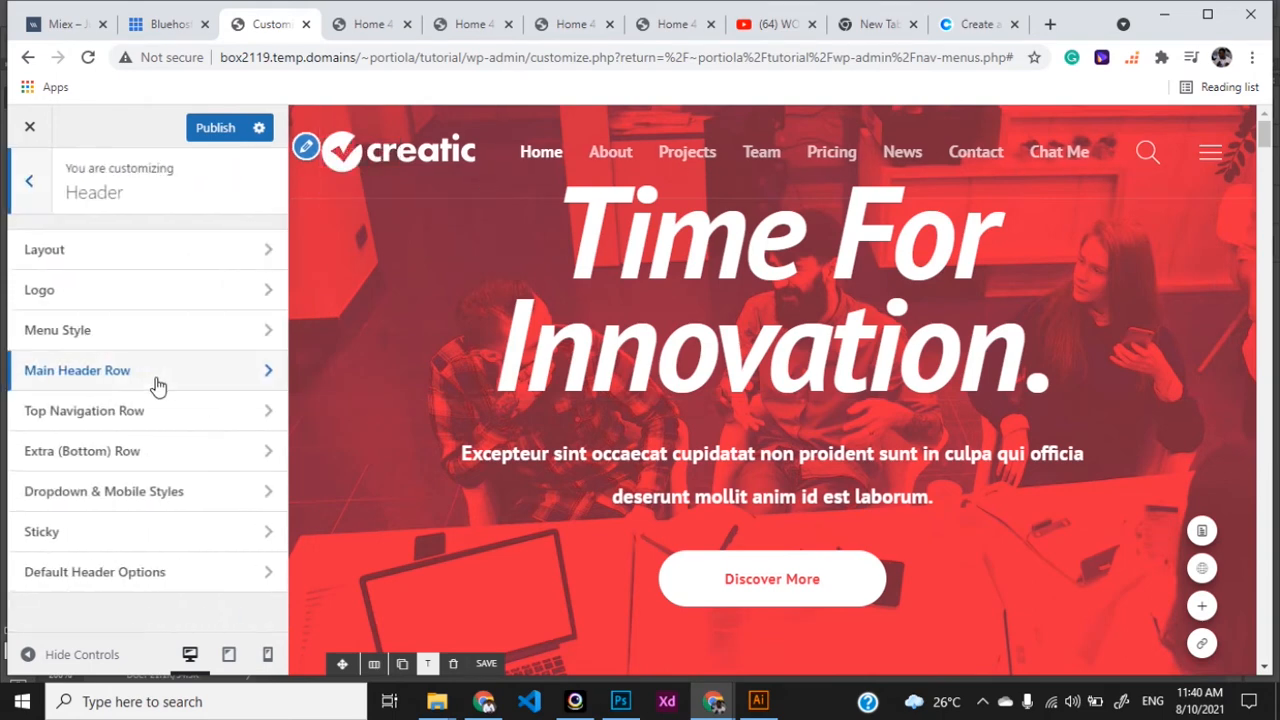
click(135, 295)
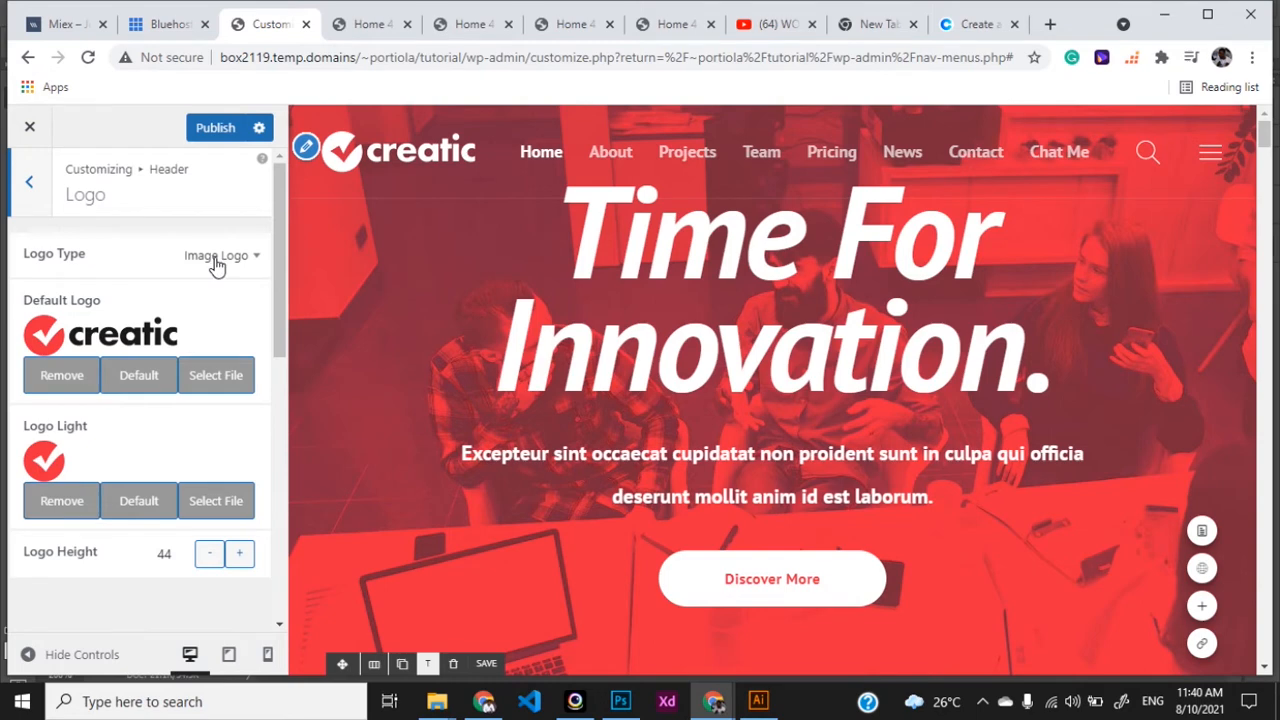
scroll(183, 340, down, 3)
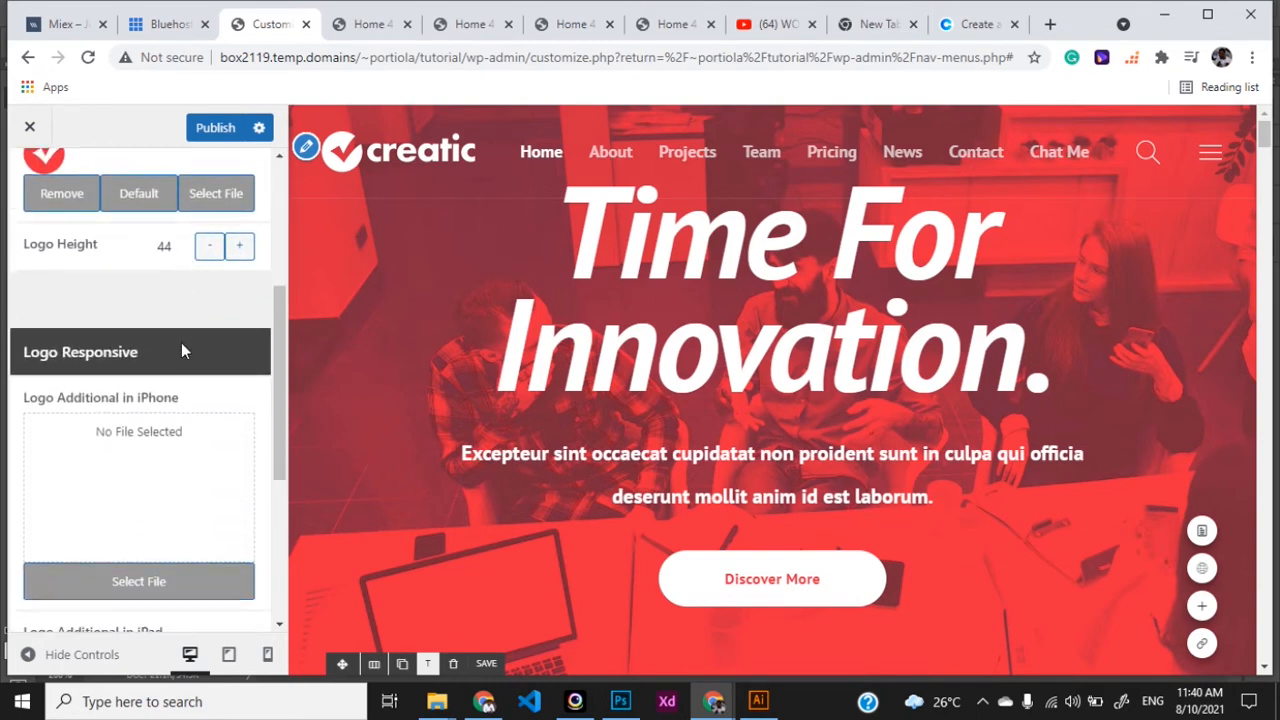
scroll(181, 342, up, 3)
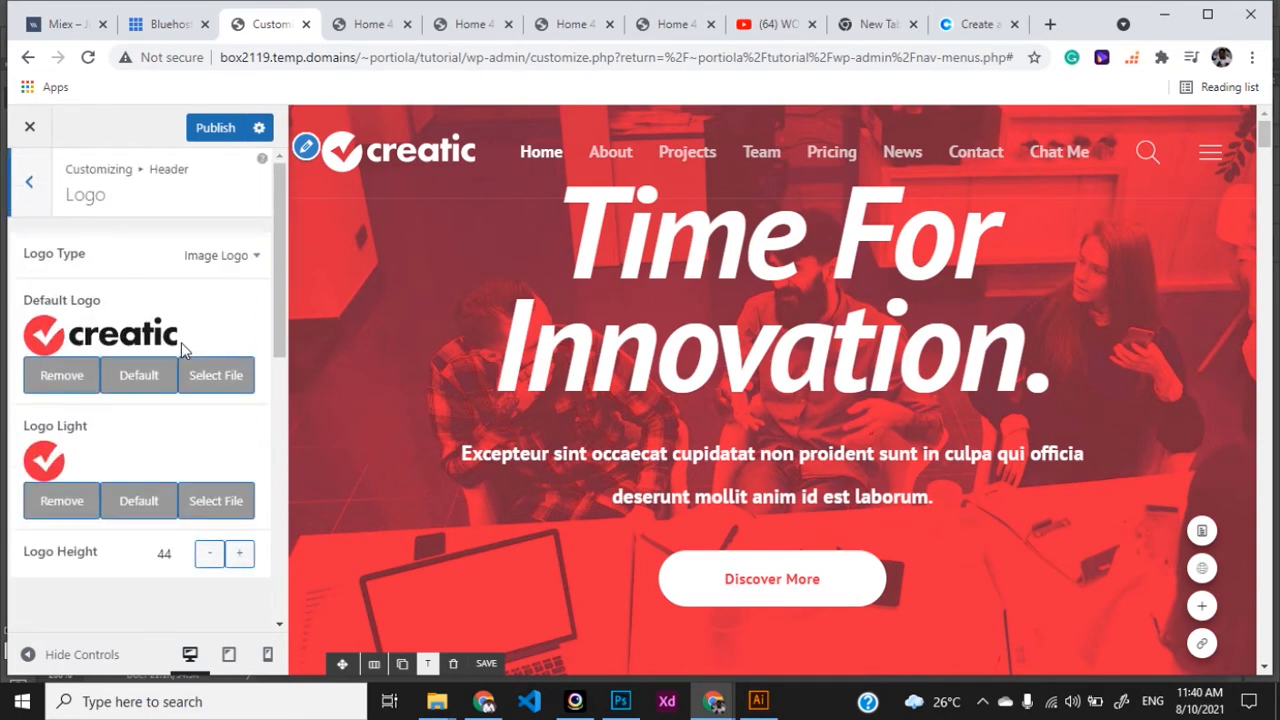
click(230, 262)
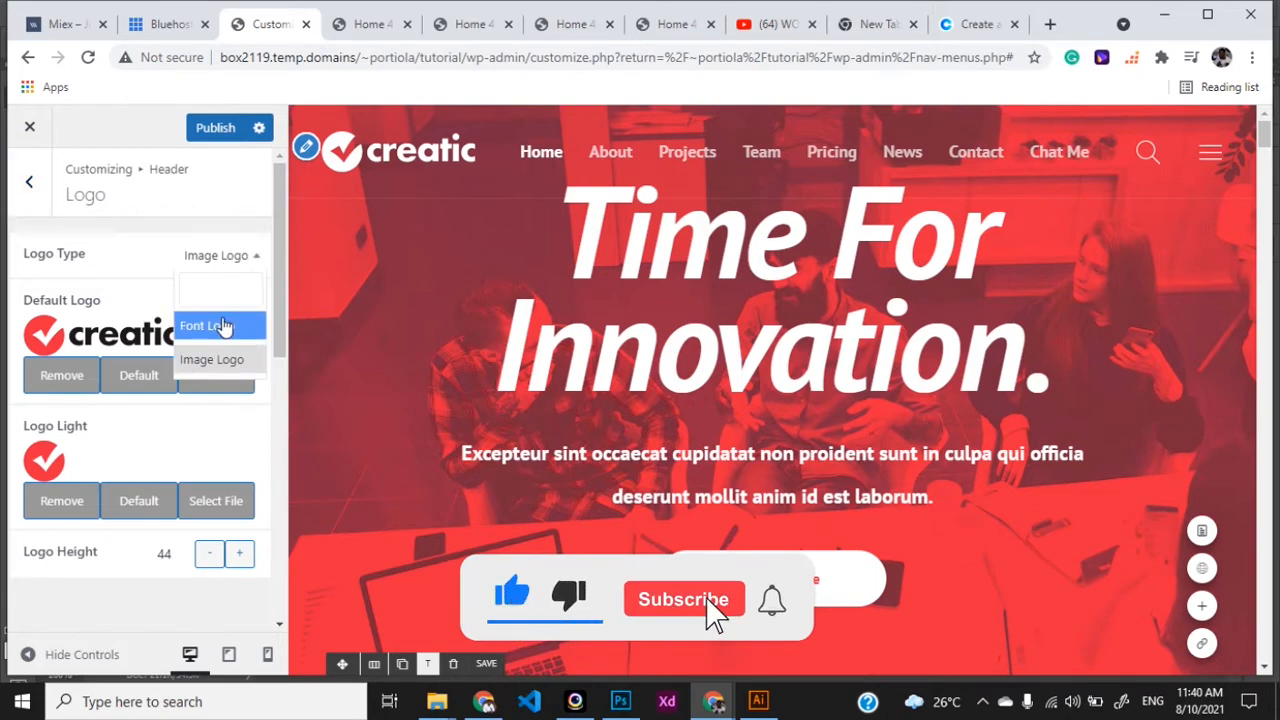
click(238, 265)
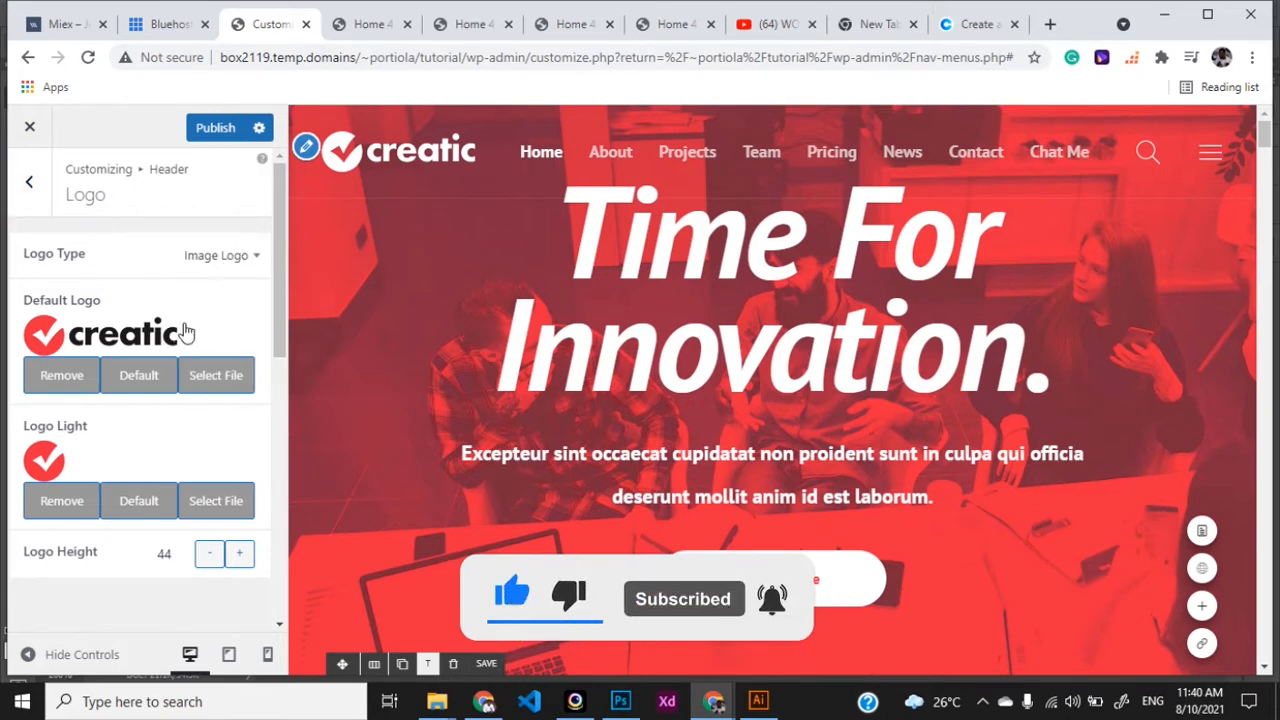
- Upload logo.png from Explorer into the media library and select it as the Default Logo
click(224, 374)
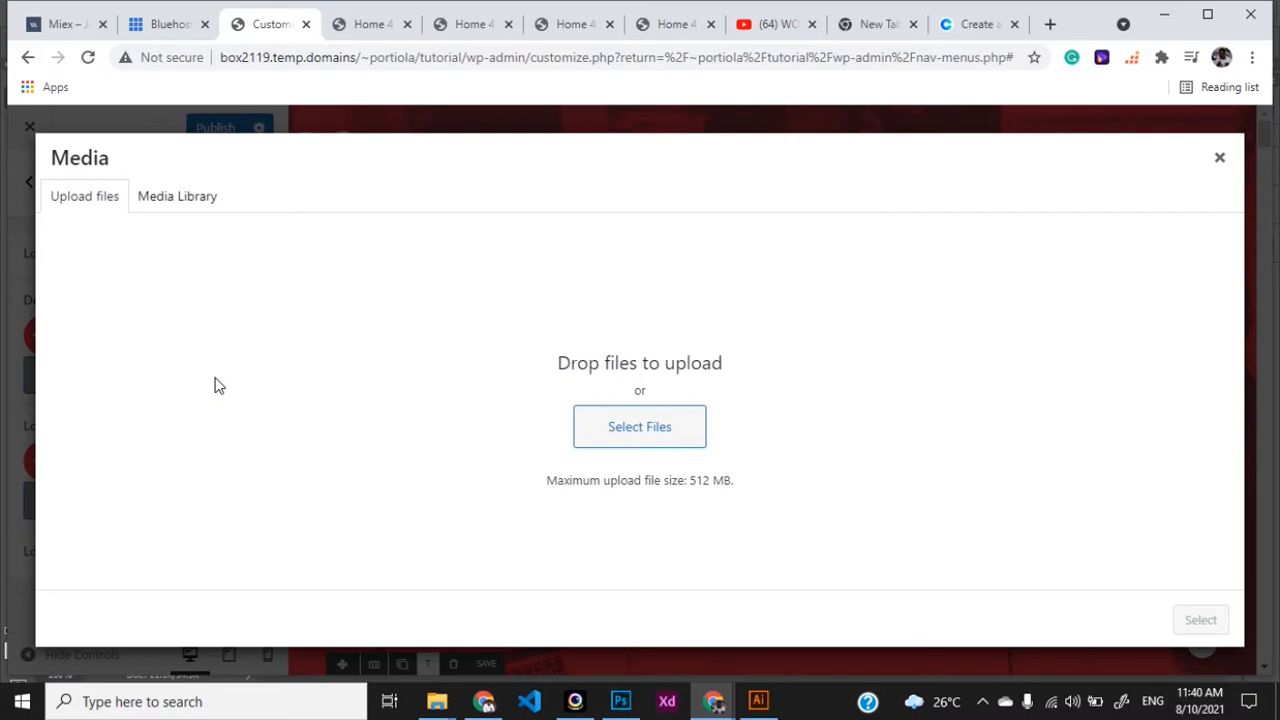
key(alt+Tab)
key(alt+Tab)
key(alt+Tab)
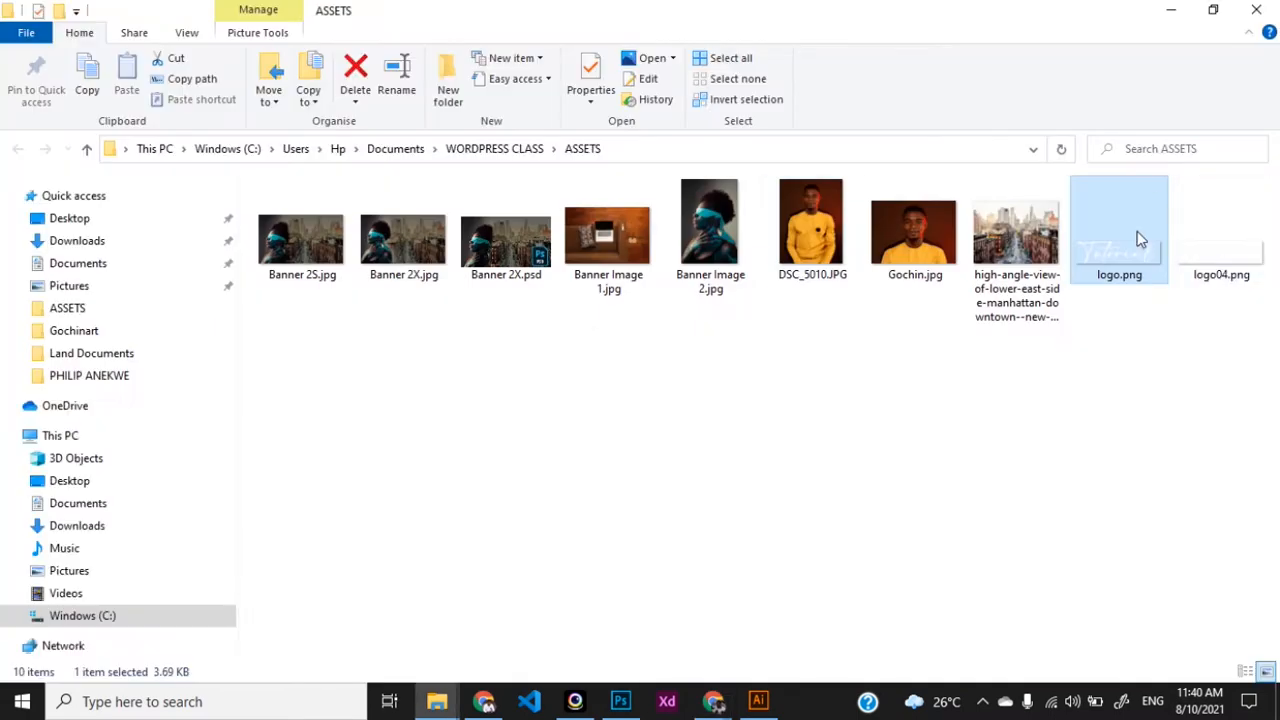
drag(1140, 240, 704, 404)
key(alt+Tab)
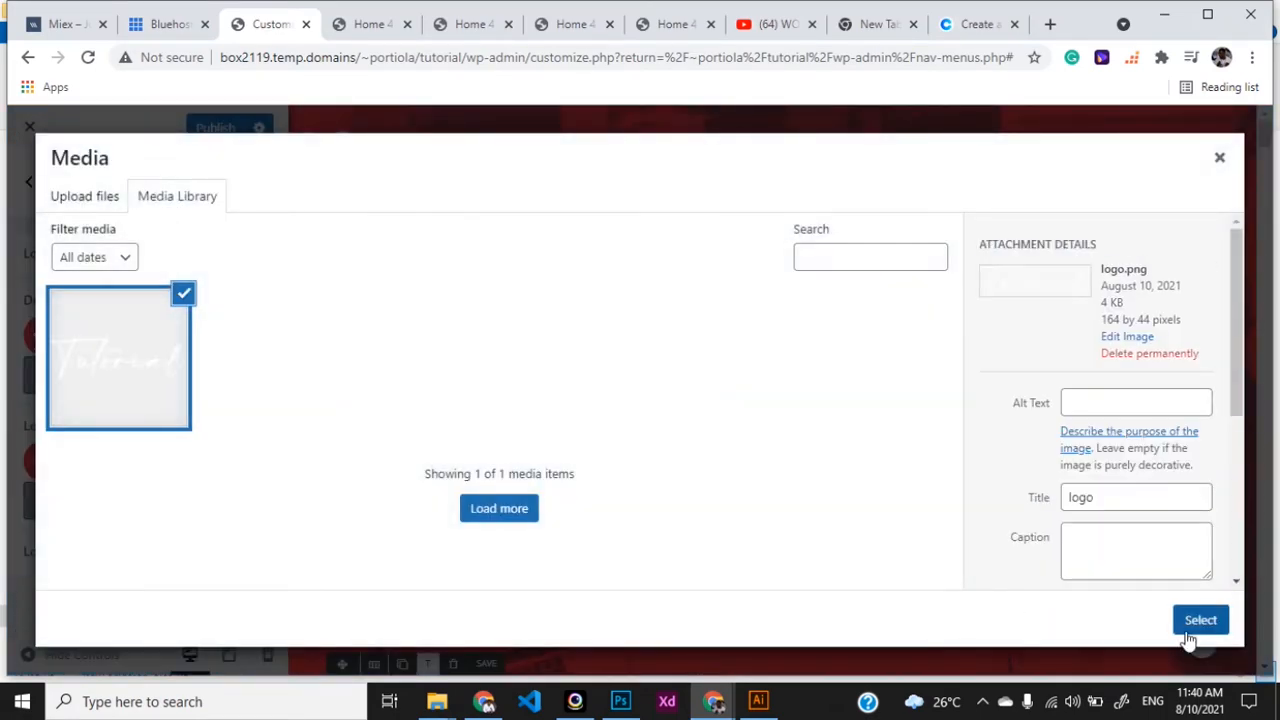
click(1200, 622)
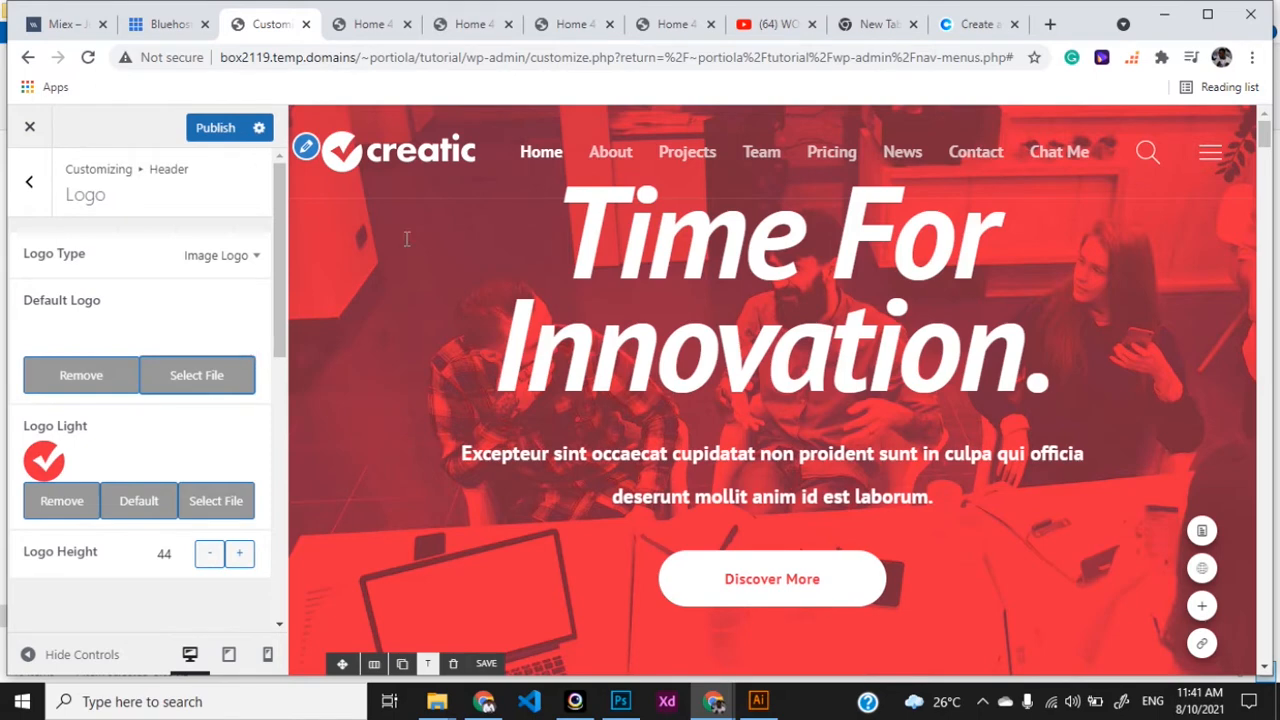
- Choose logo.png from the Media Library as the Logo Light image
scroll(281, 293, down, 1)
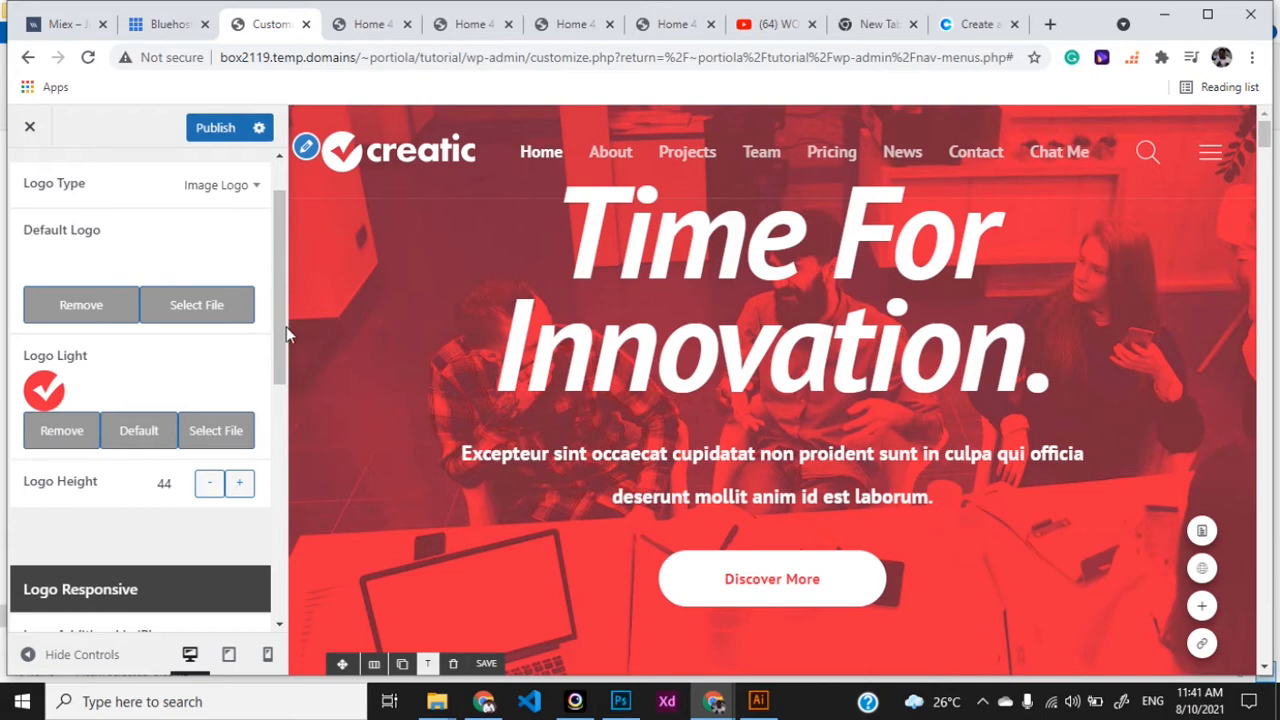
key(ctrl+a)
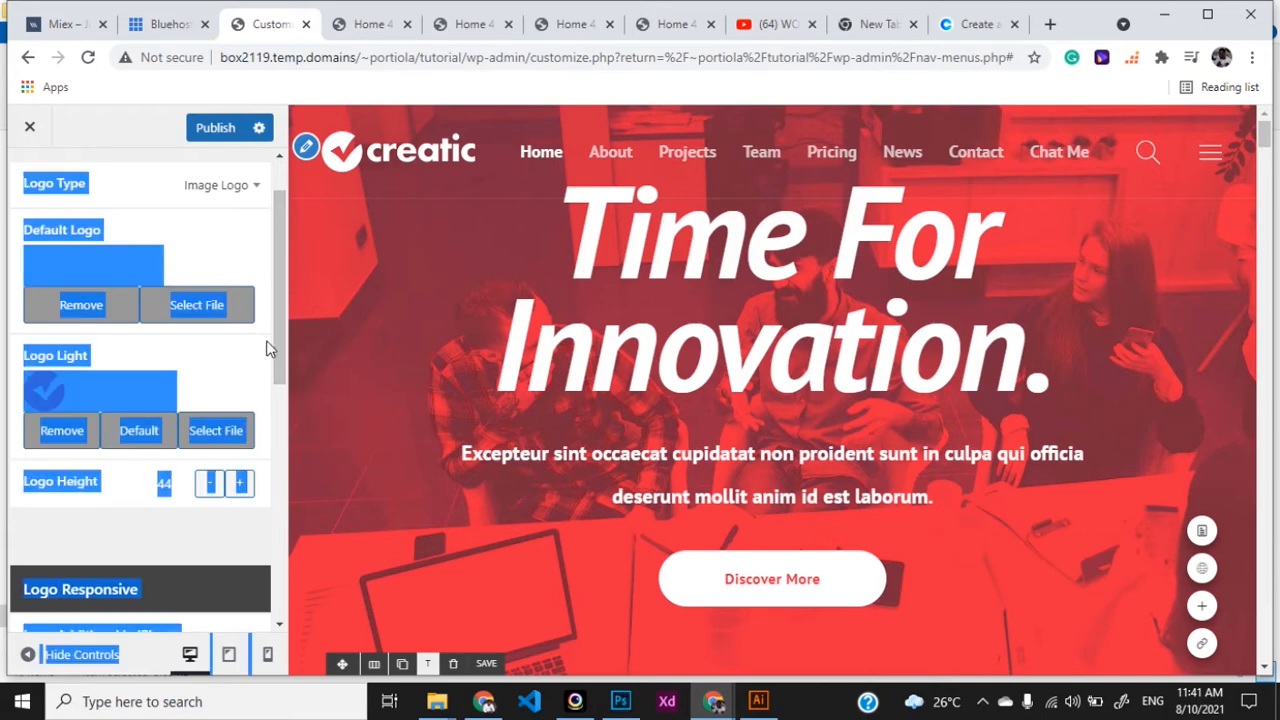
click(266, 347)
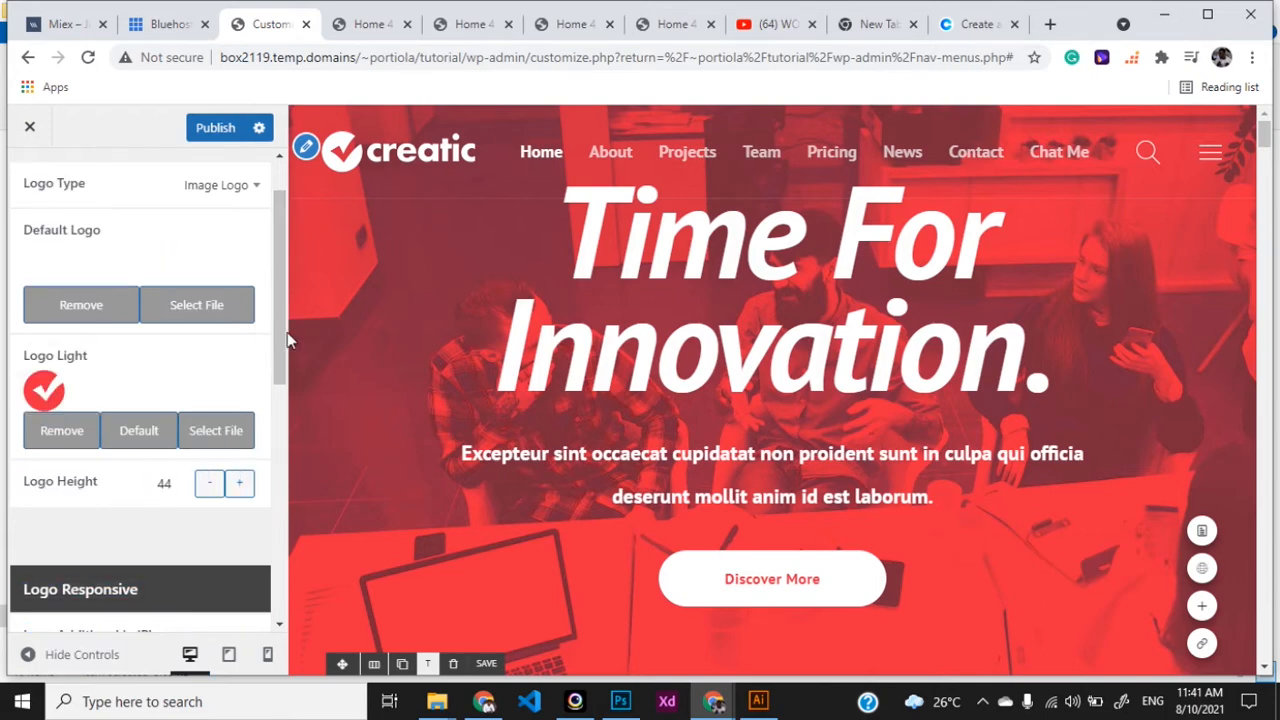
click(220, 438)
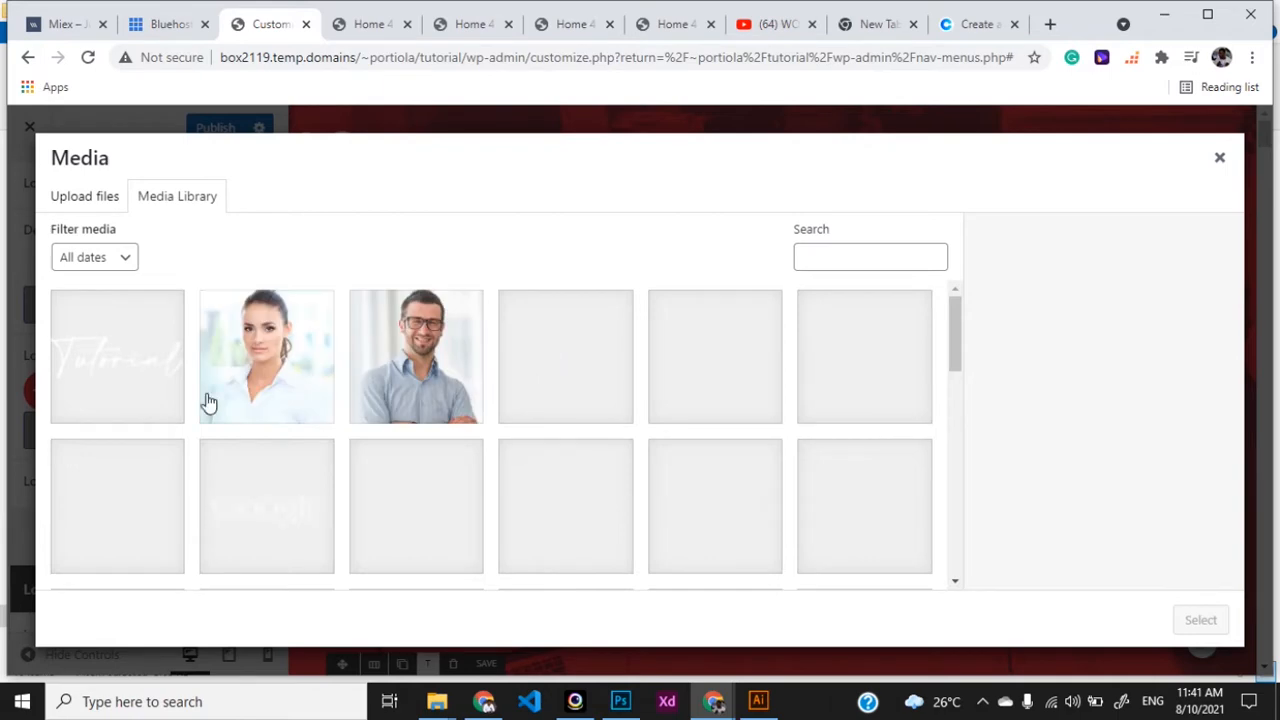
click(117, 412)
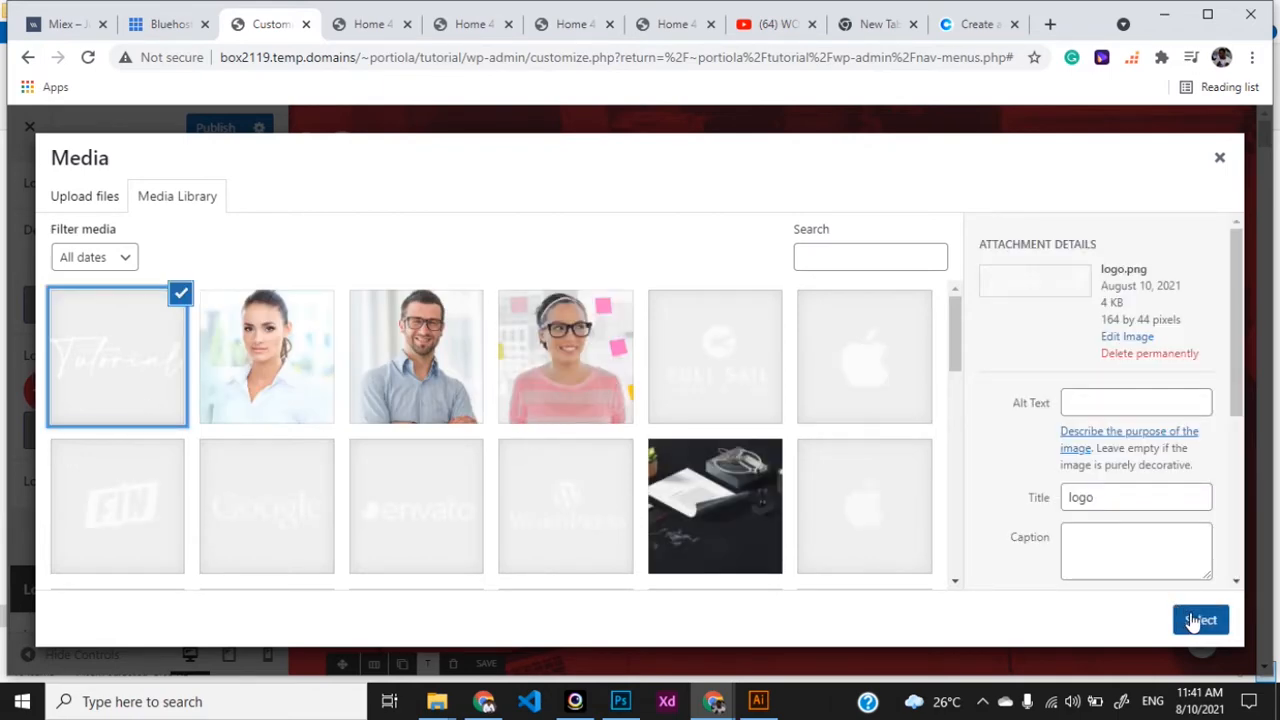
click(1195, 618)
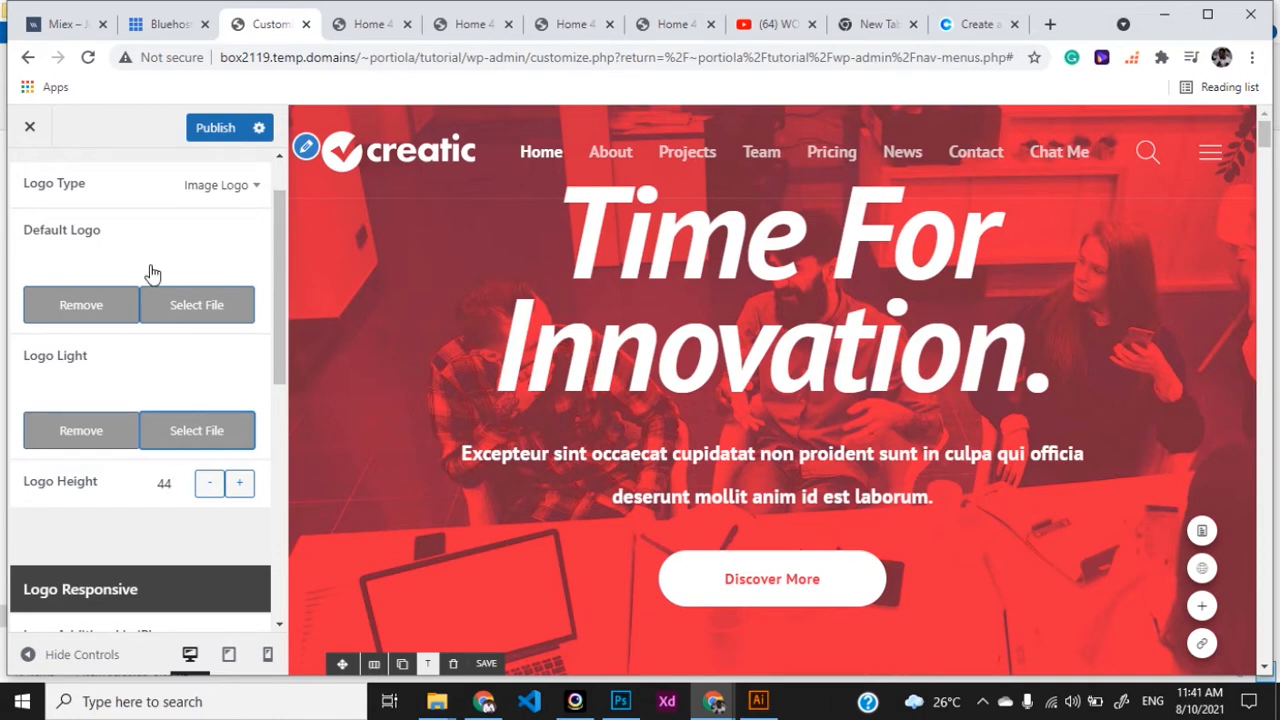
drag(277, 237, 266, 200)
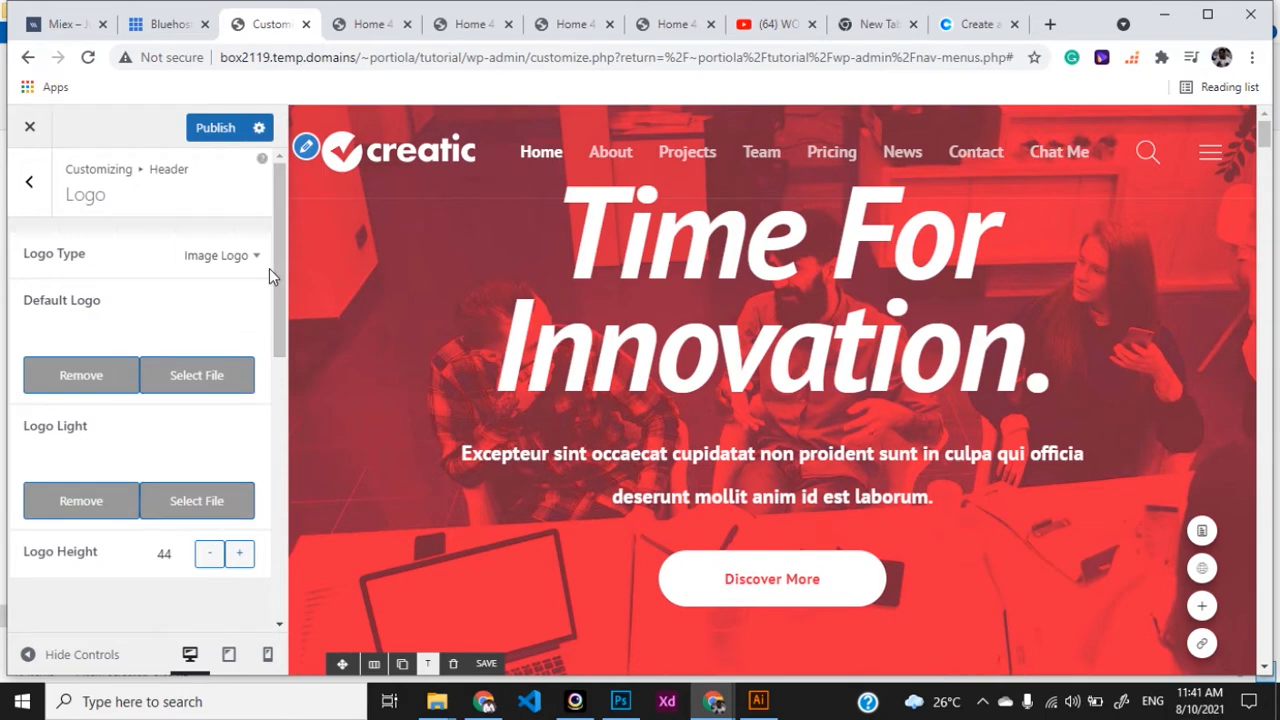
mouse_move(271, 280)
mouse_down()
mouse_move(268, 367)
mouse_move(273, 265)
mouse_up()
- Publish the logo changes, reload the live Home 4 page to check them, and return
click(213, 135)
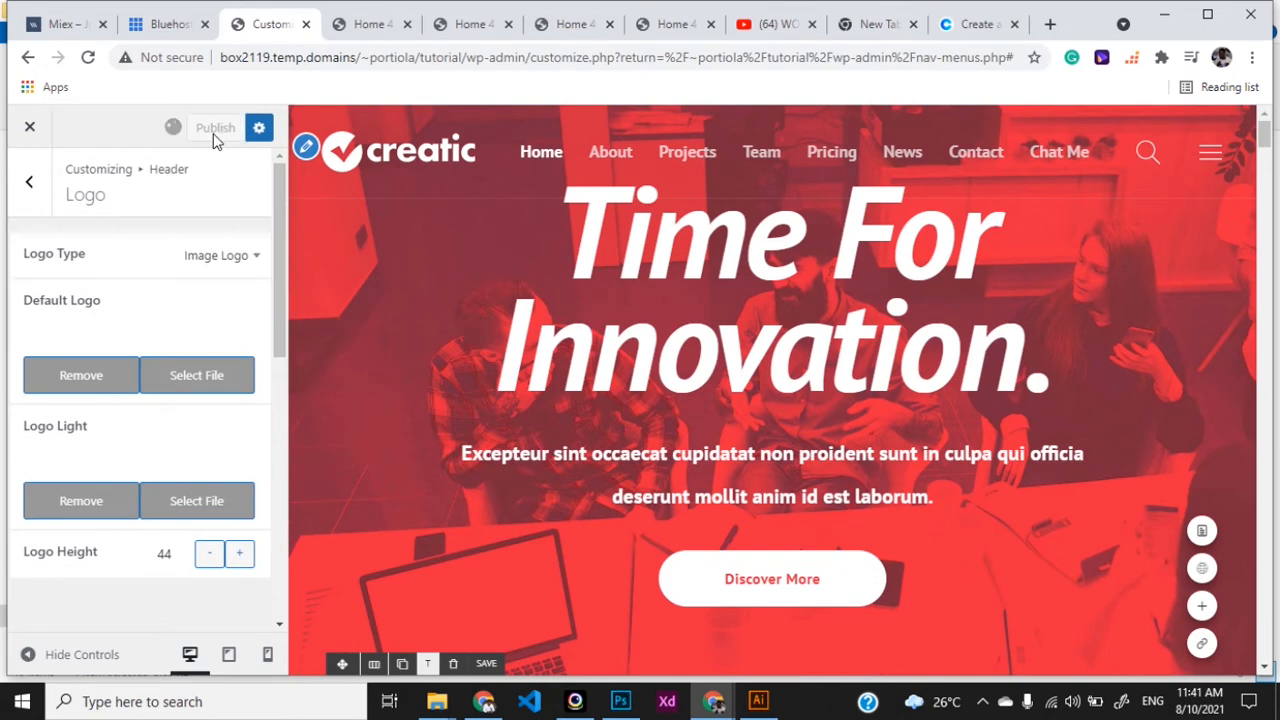
click(363, 25)
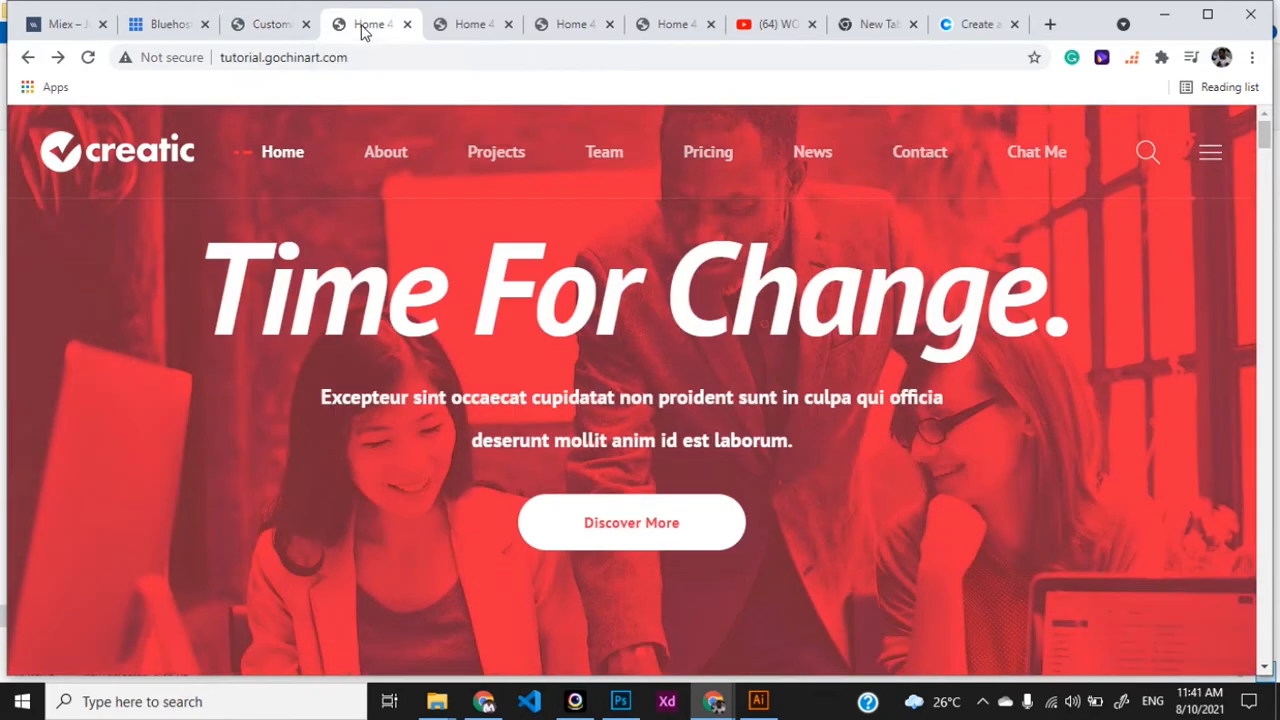
key(F5)
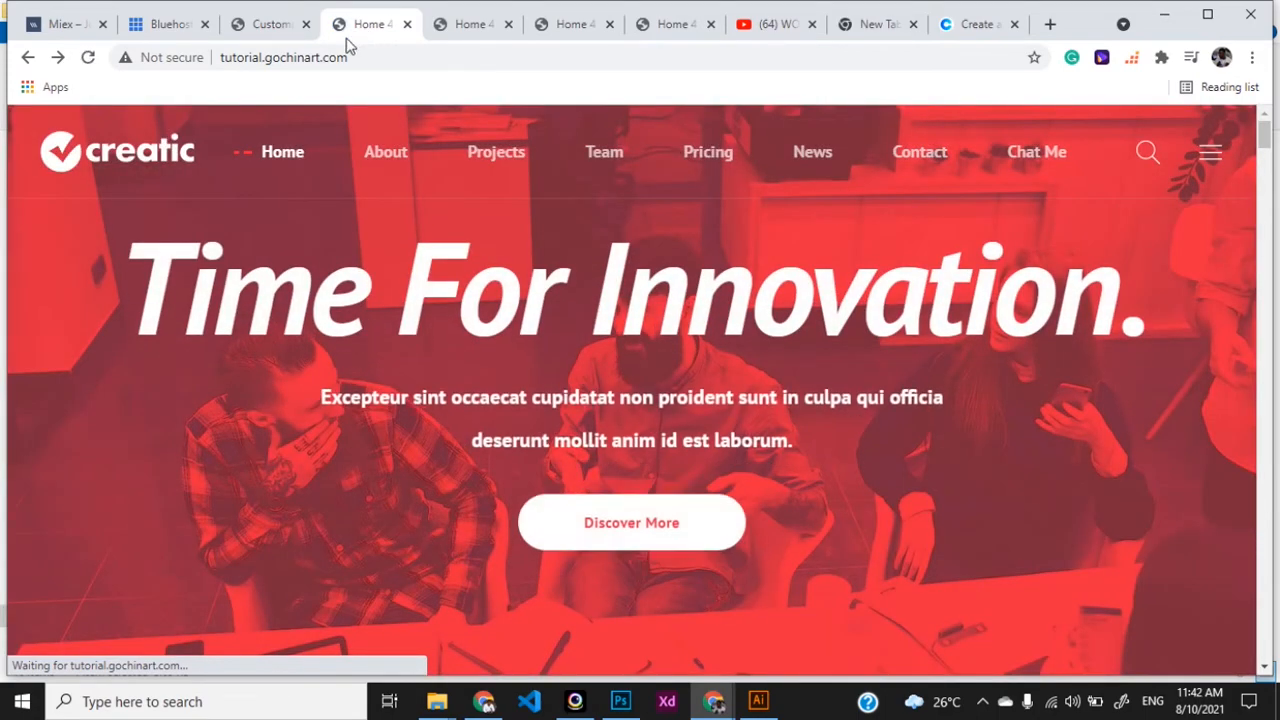
click(268, 25)
mouse_move(308, 150)
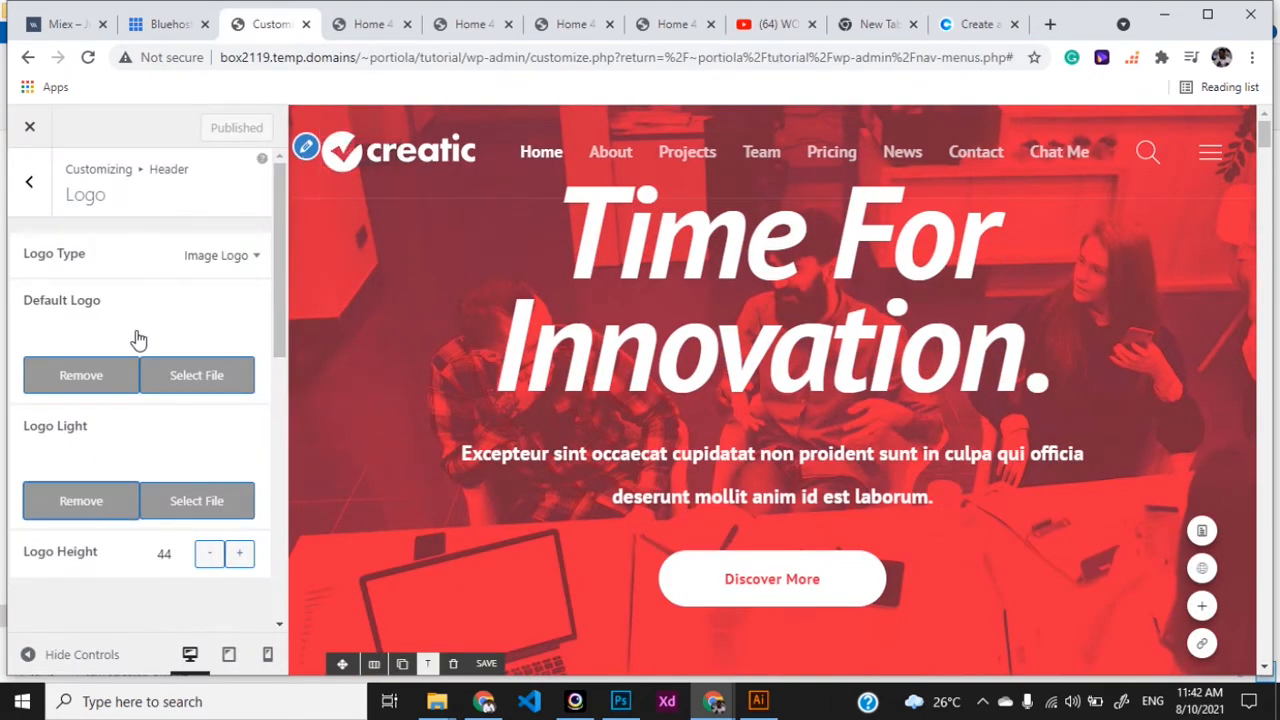
- Reselect logo.png as both the Default Logo and the Logo Light image
click(182, 377)
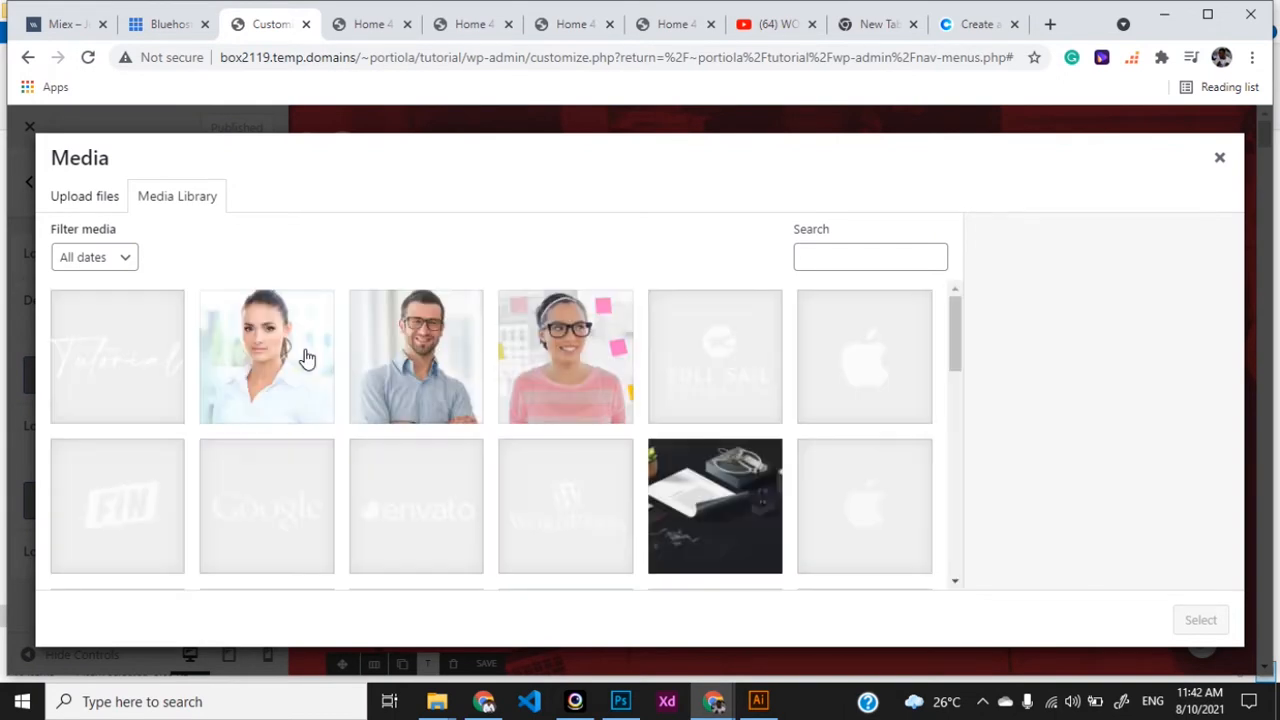
click(118, 365)
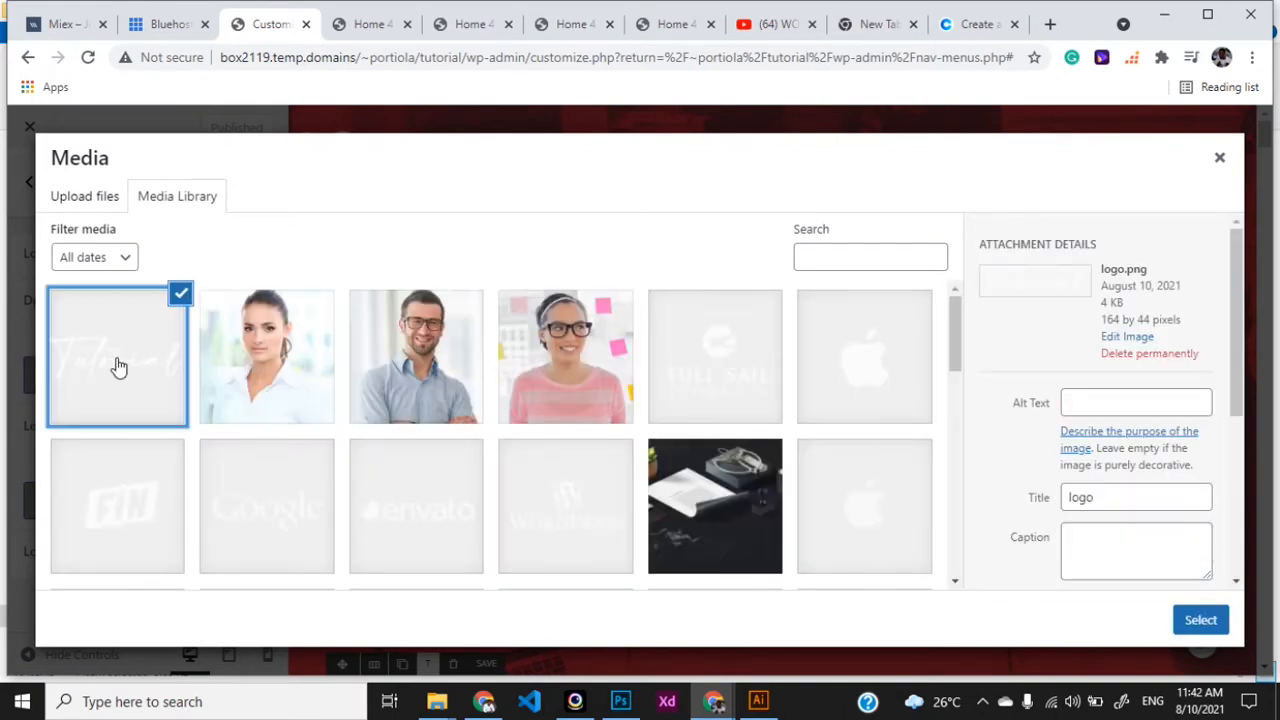
click(1178, 616)
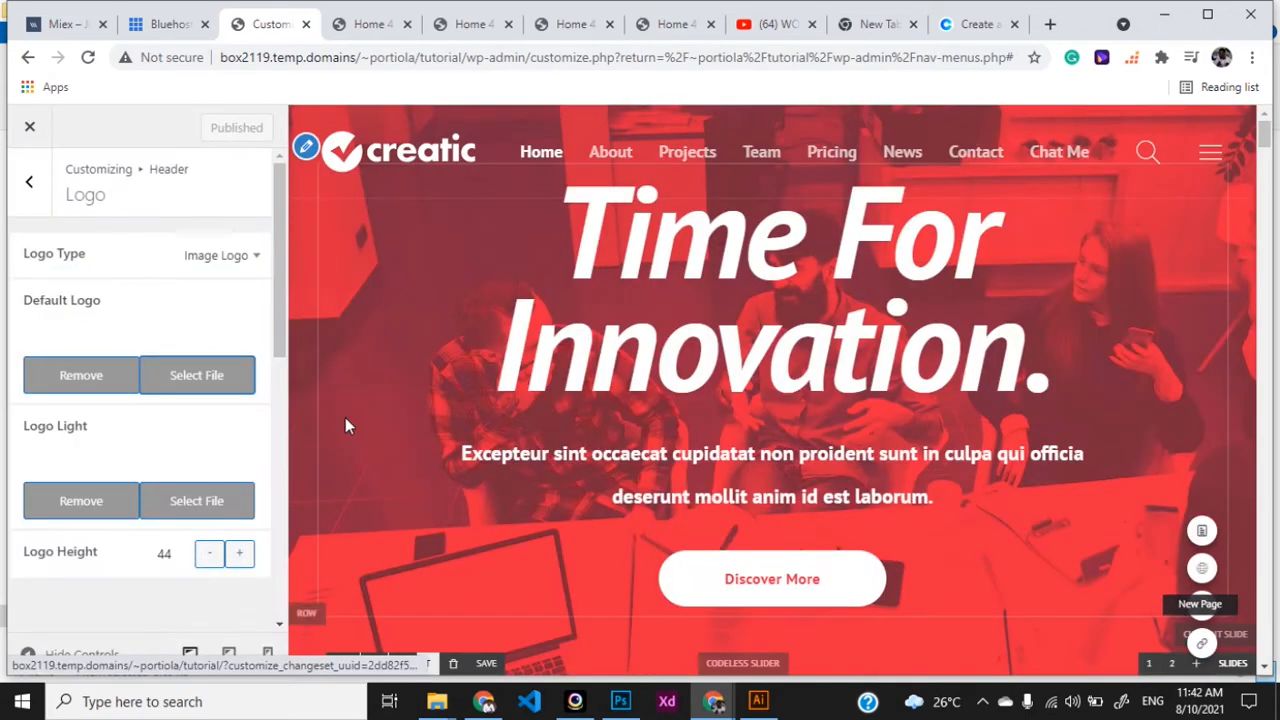
click(185, 500)
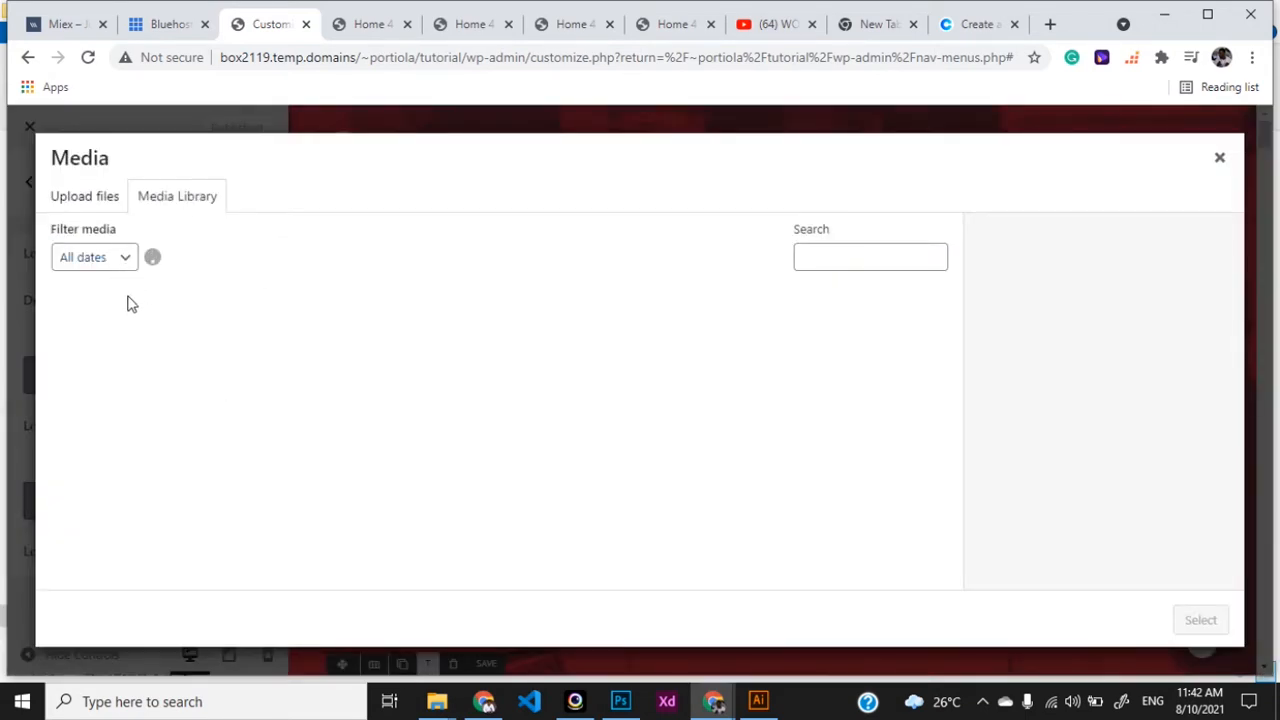
click(126, 360)
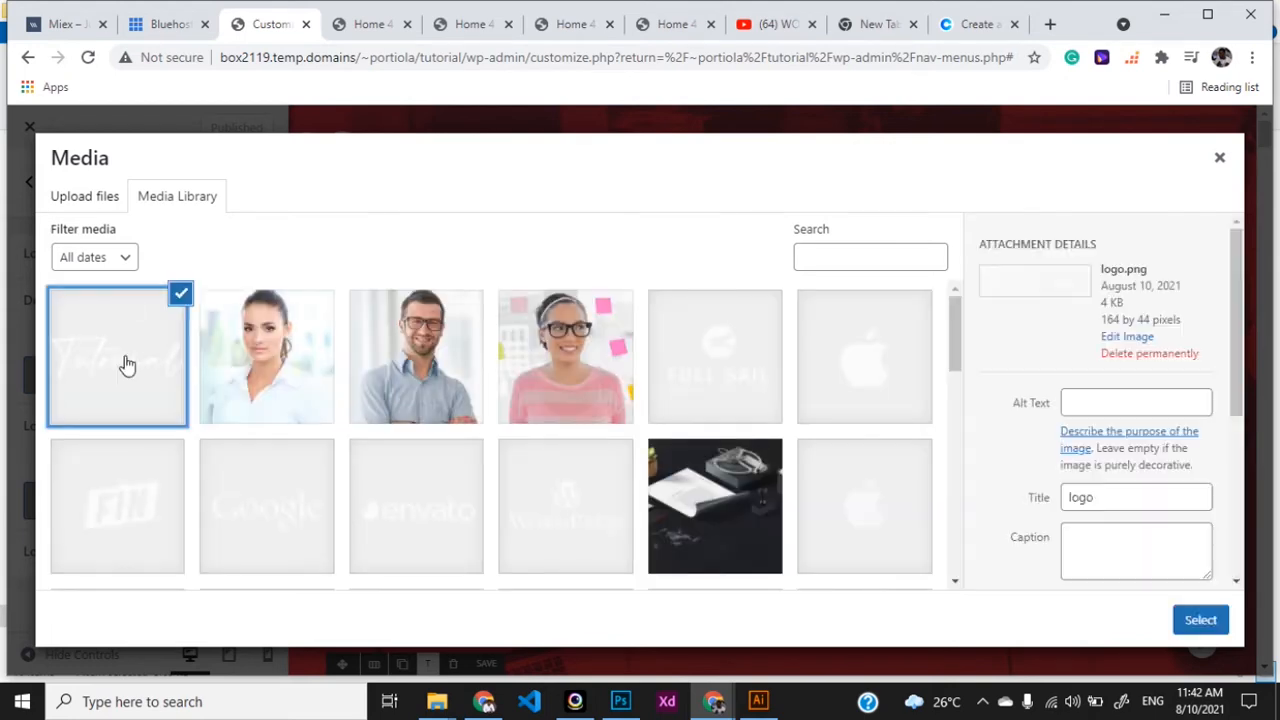
click(1203, 619)
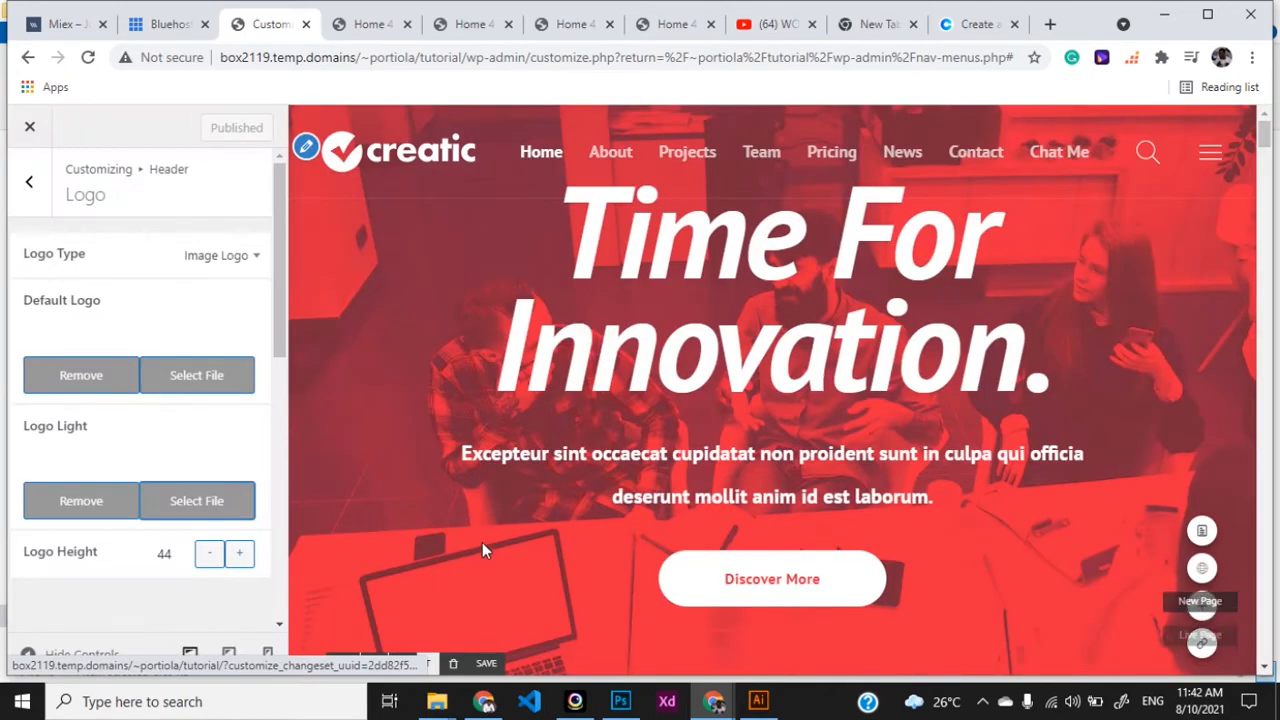
scroll(197, 587, down, 5)
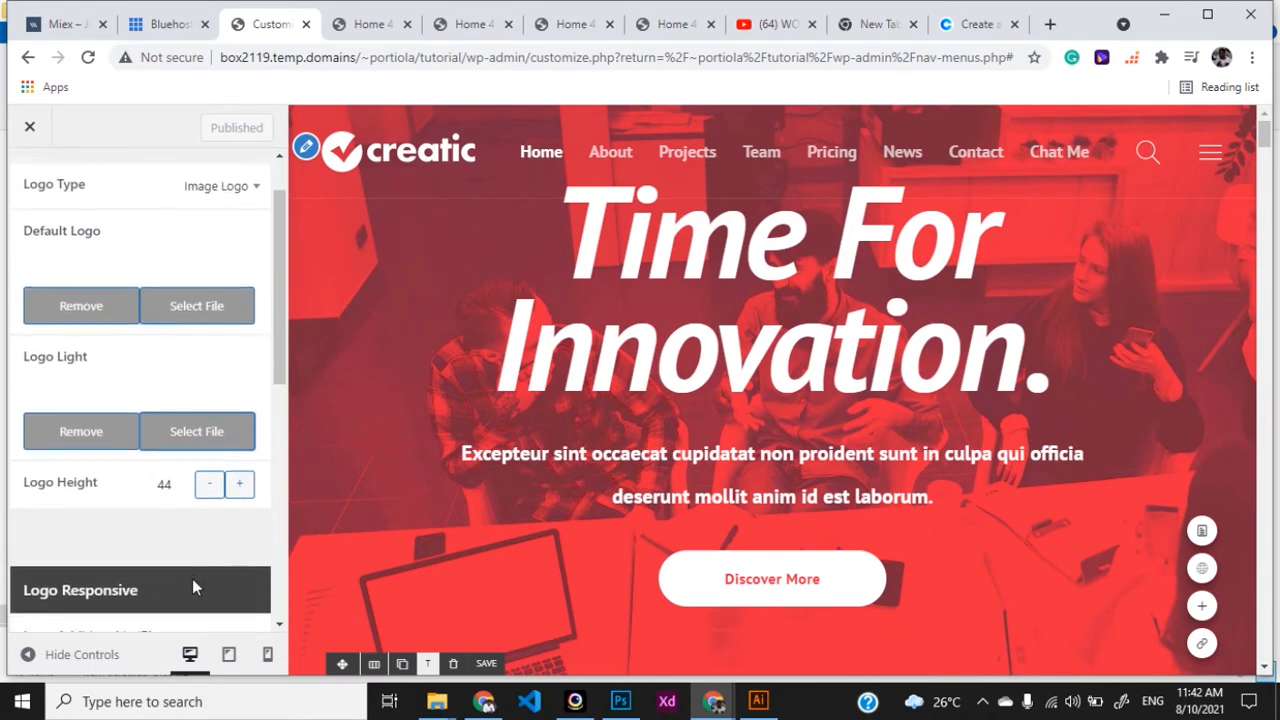
scroll(197, 587, down, 2)
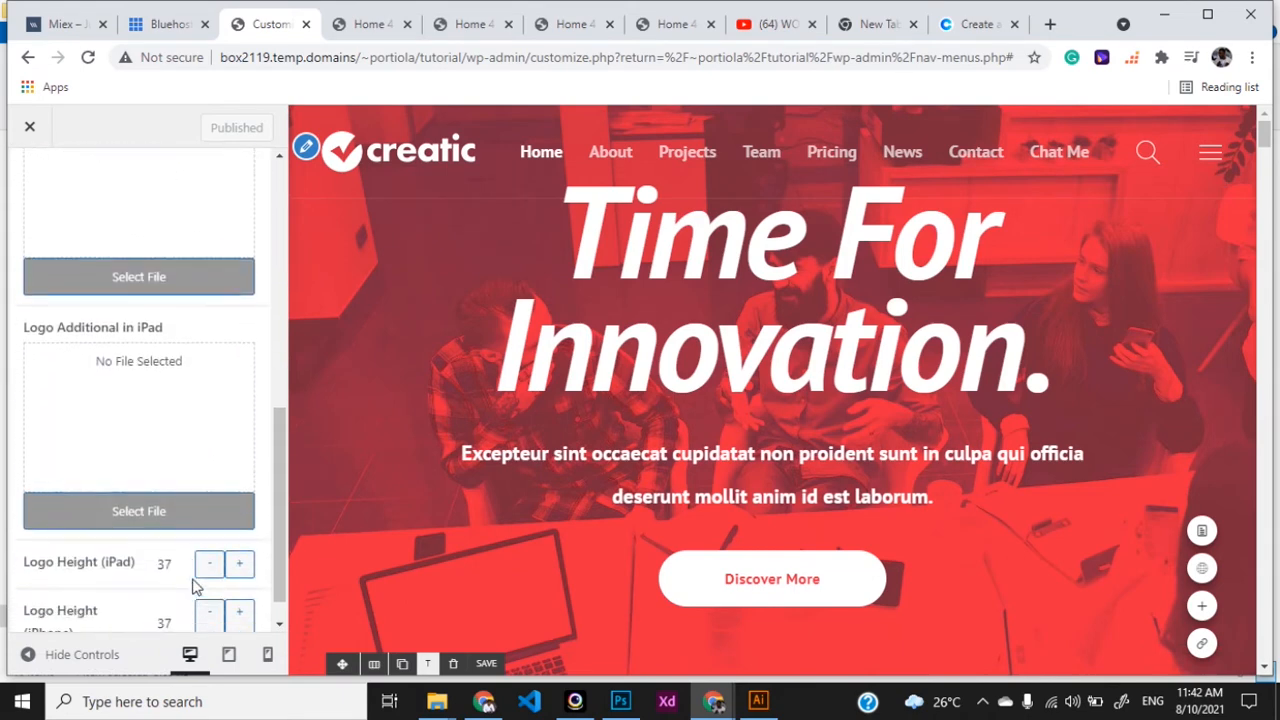
scroll(197, 587, up, 7)
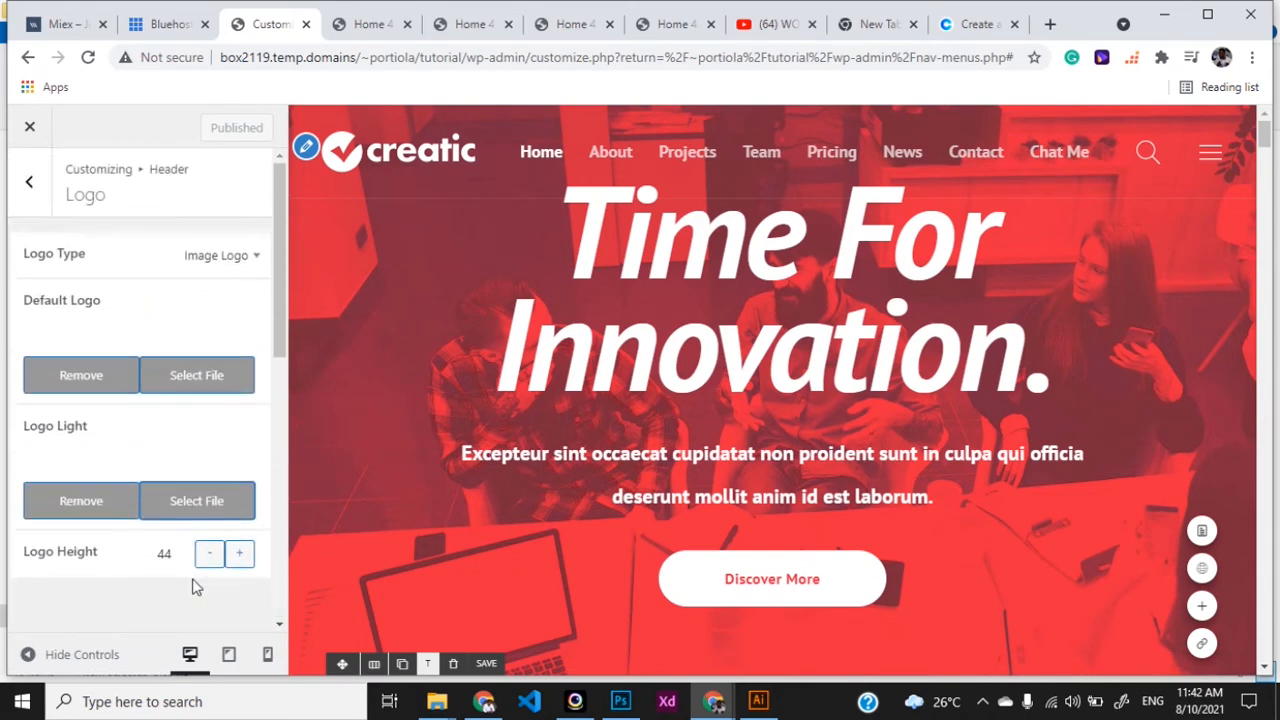
click(248, 256)
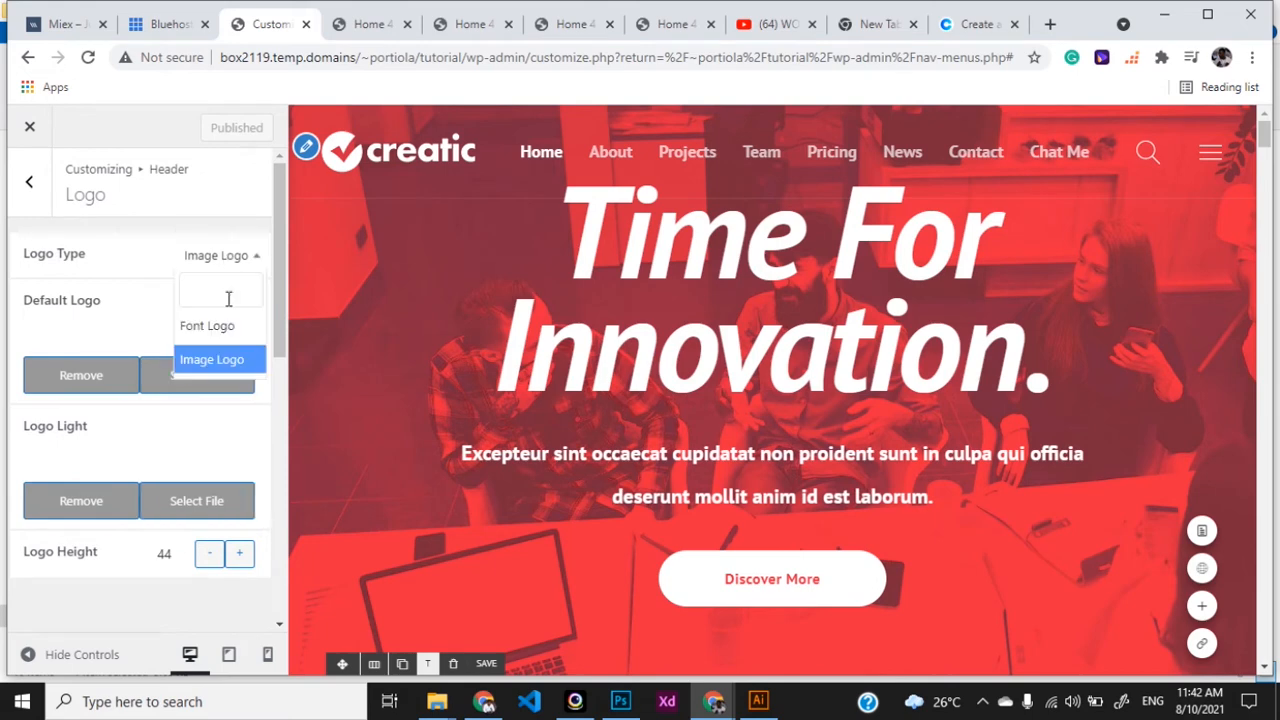
click(206, 326)
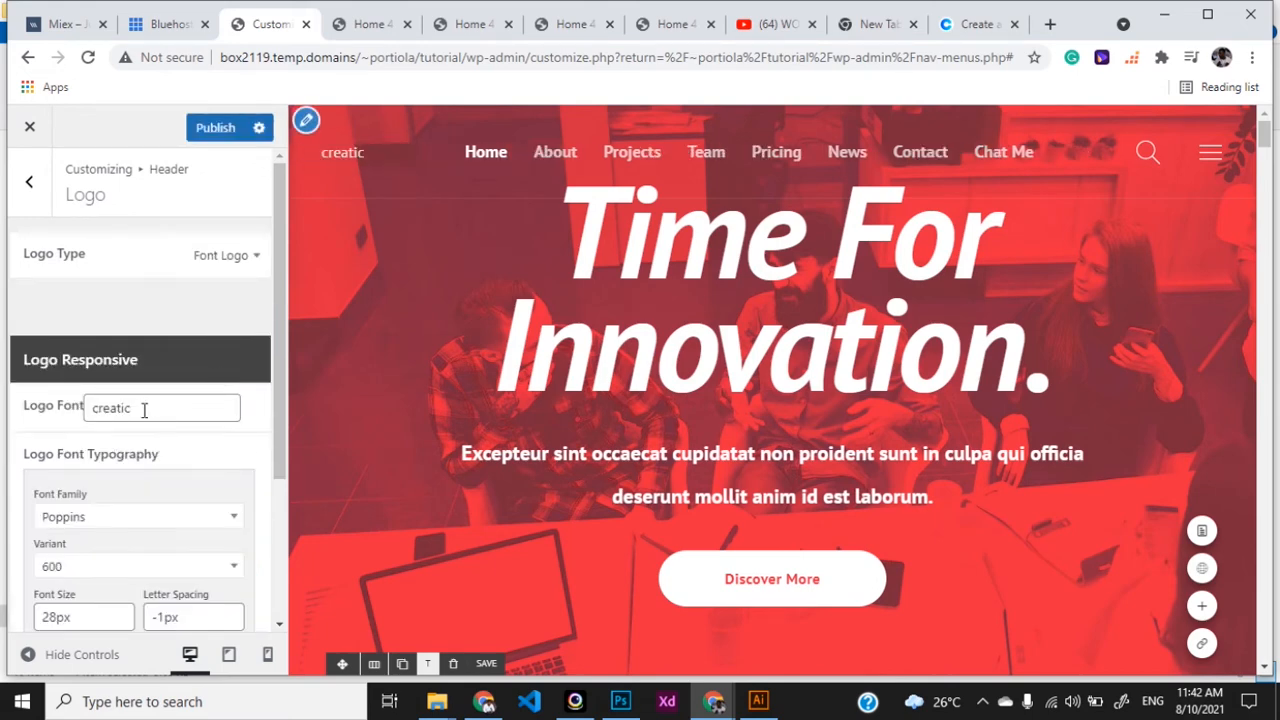
click(218, 256)
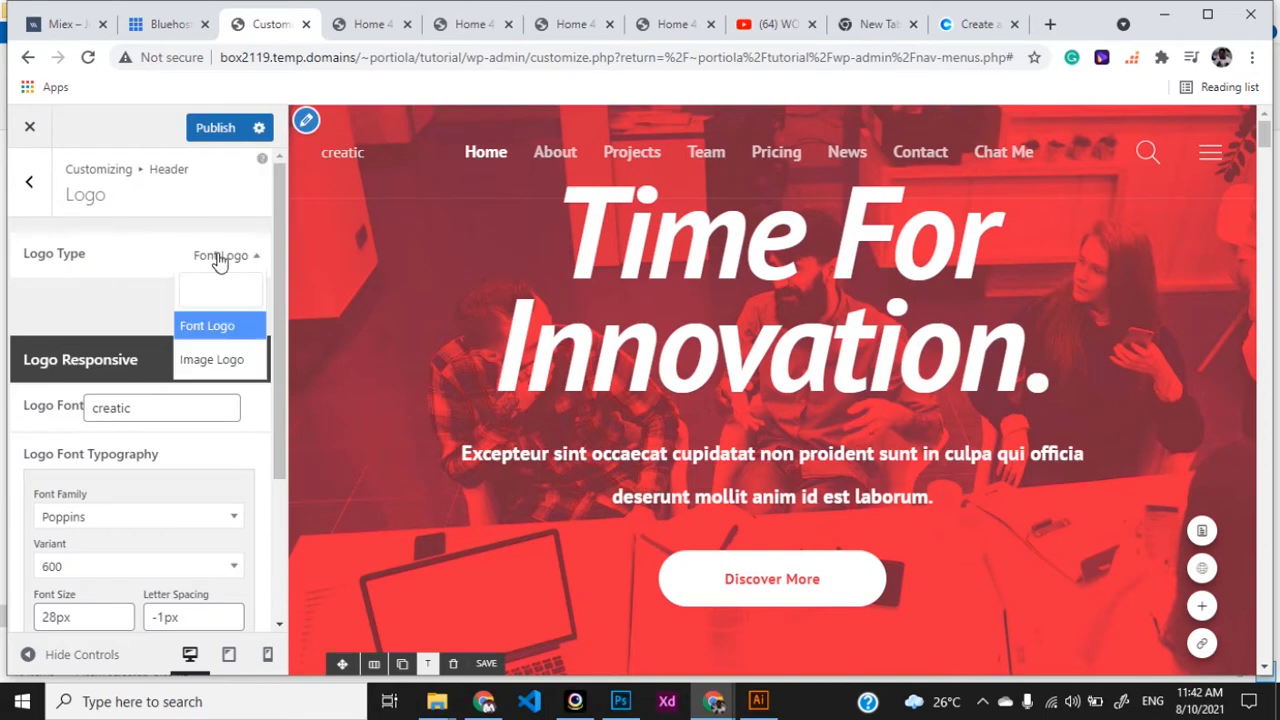
click(213, 360)
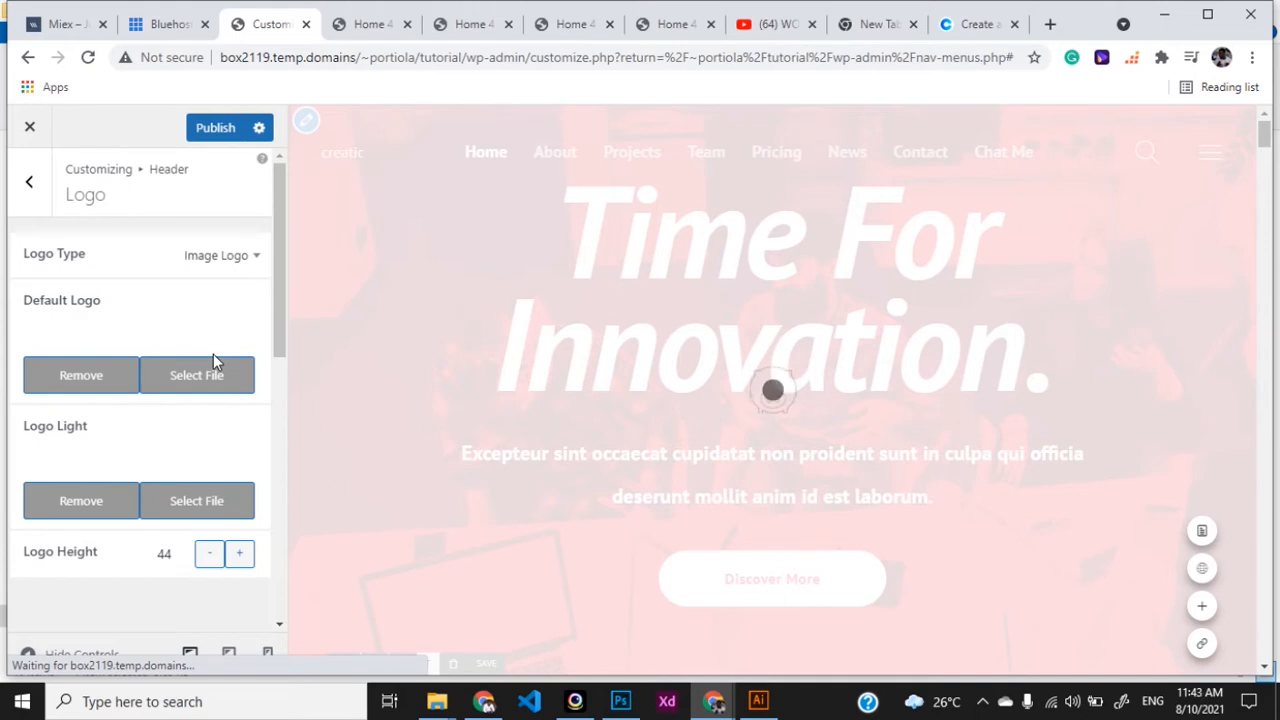
- Remove both current logo images and pick logo.png as the Default Logo
click(106, 385)
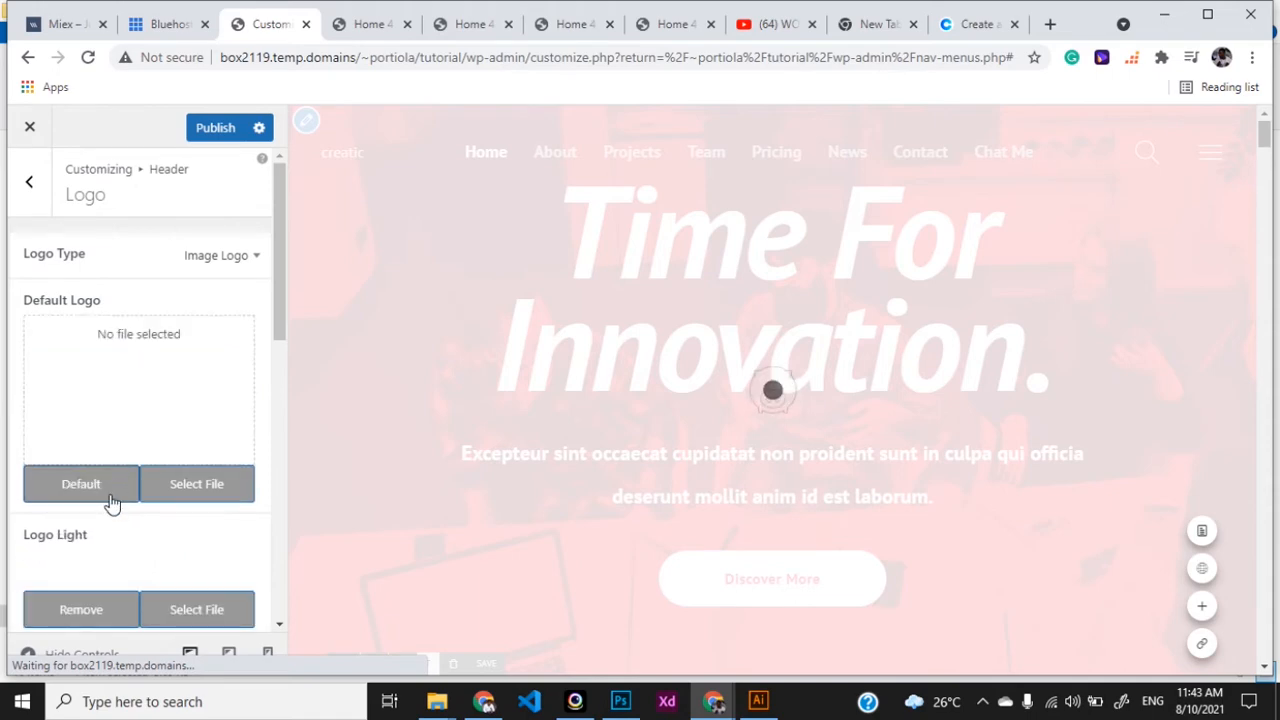
scroll(100, 508, down, 2)
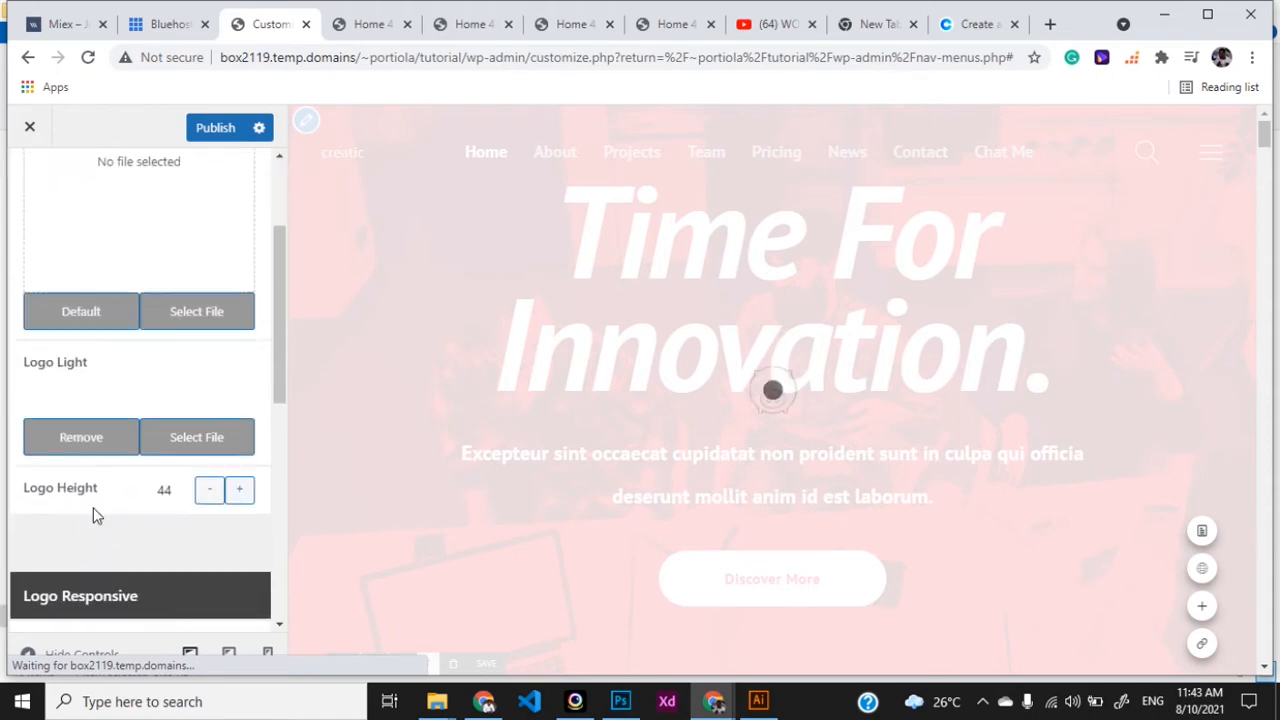
click(76, 442)
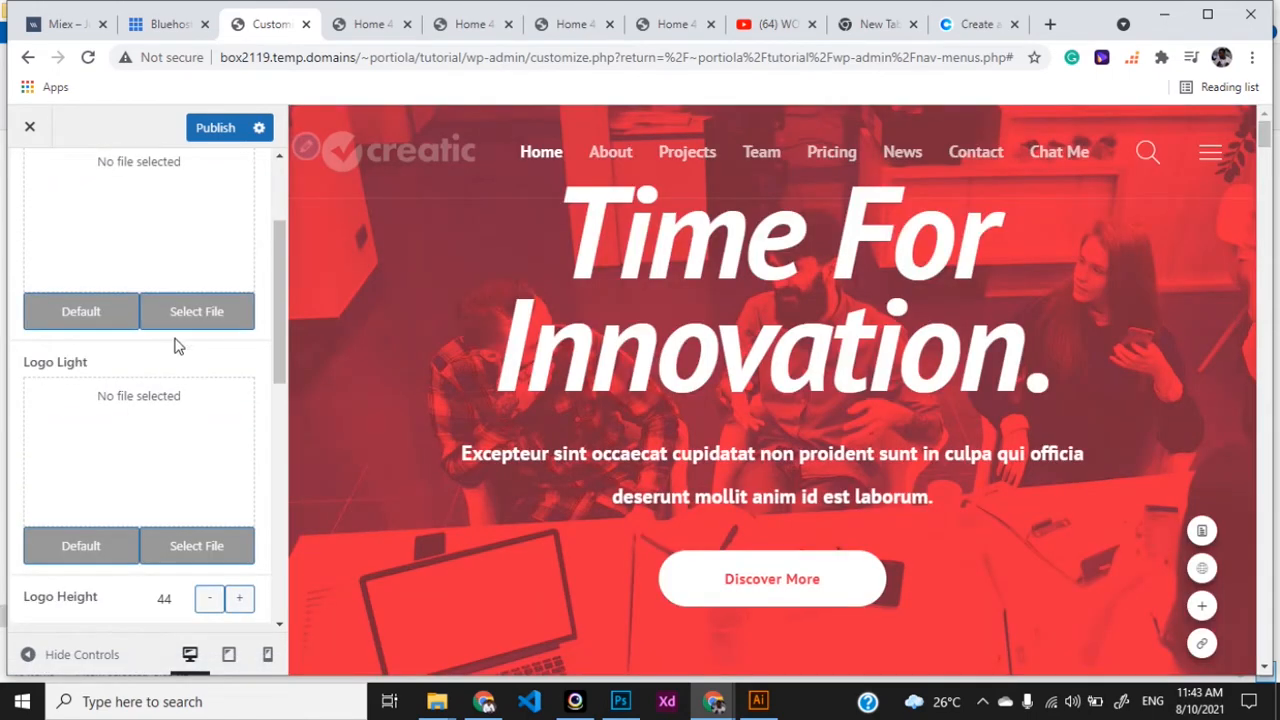
click(198, 313)
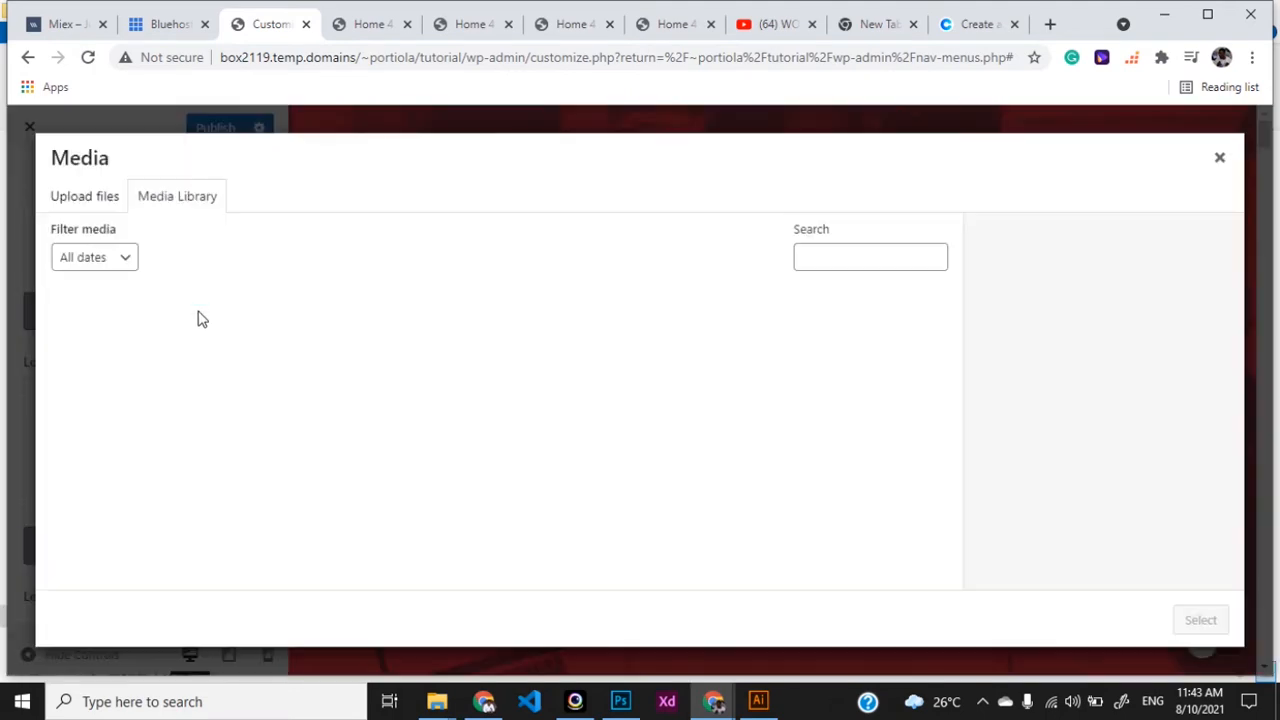
click(120, 326)
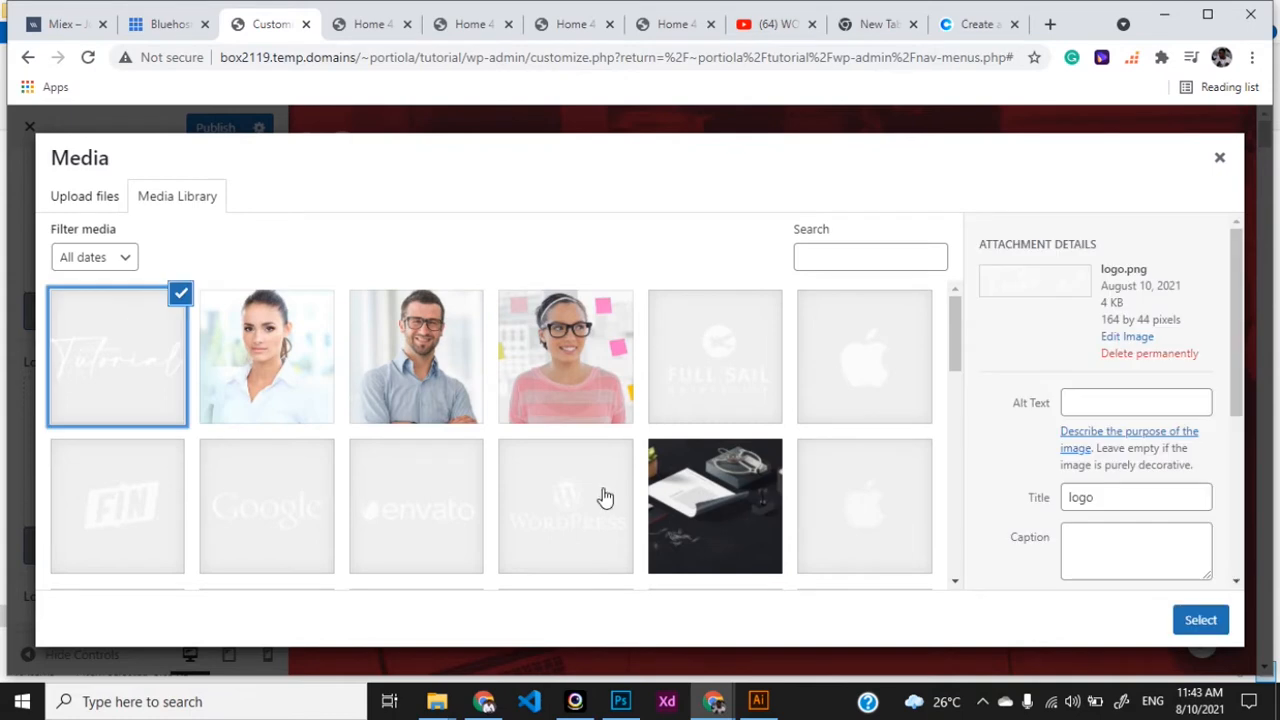
click(1190, 620)
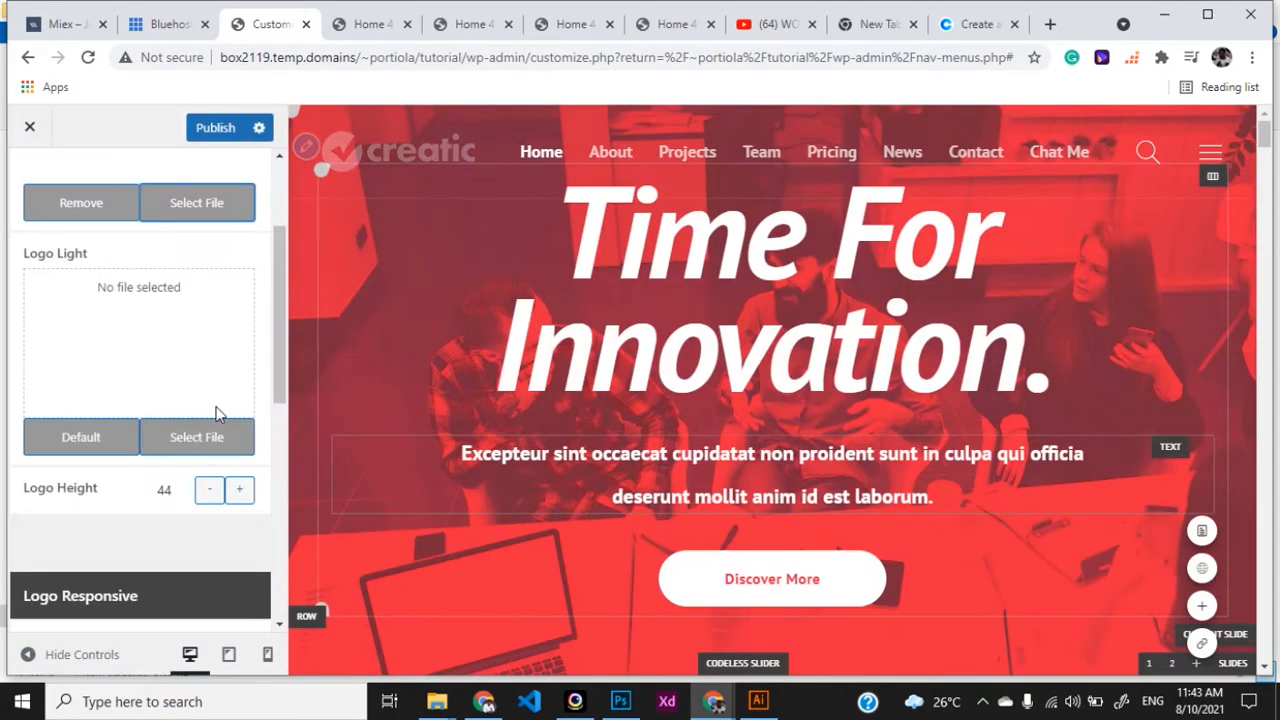
- Set logo.png as the Logo Light image and publish the changes
scroll(200, 371, up, 1)
scroll(202, 371, up, 1)
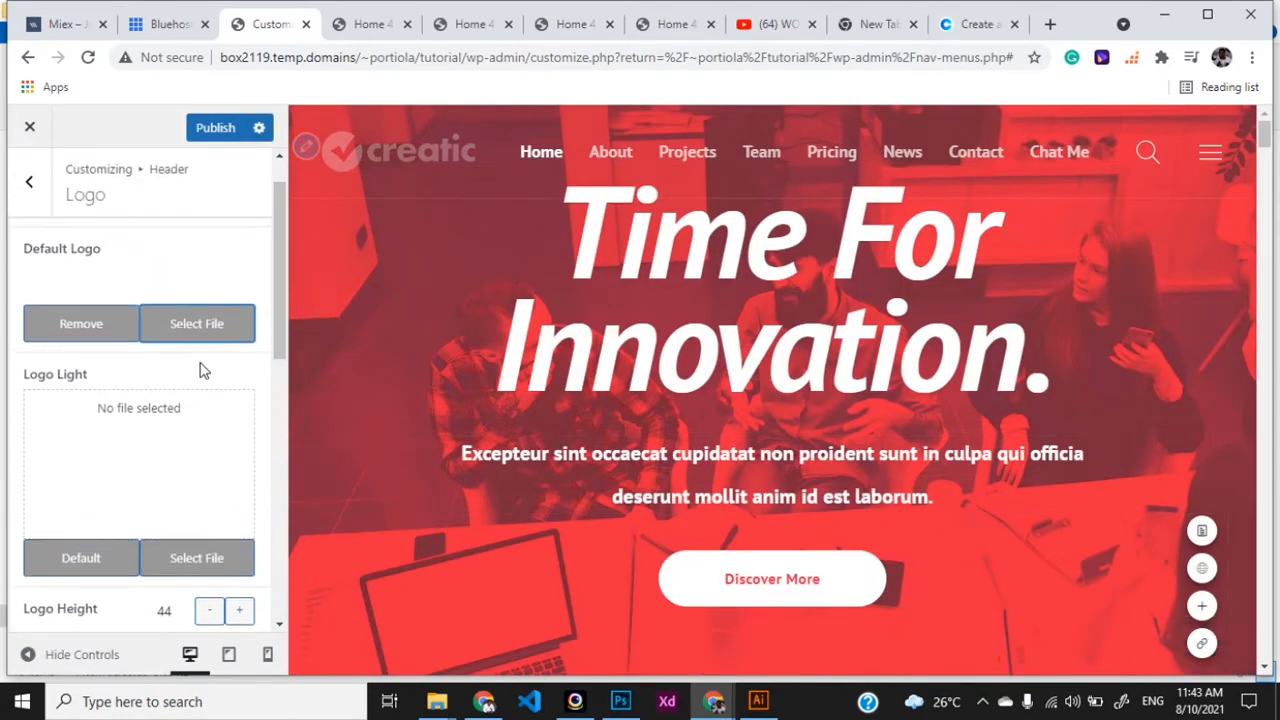
scroll(202, 385, down, 1)
click(185, 520)
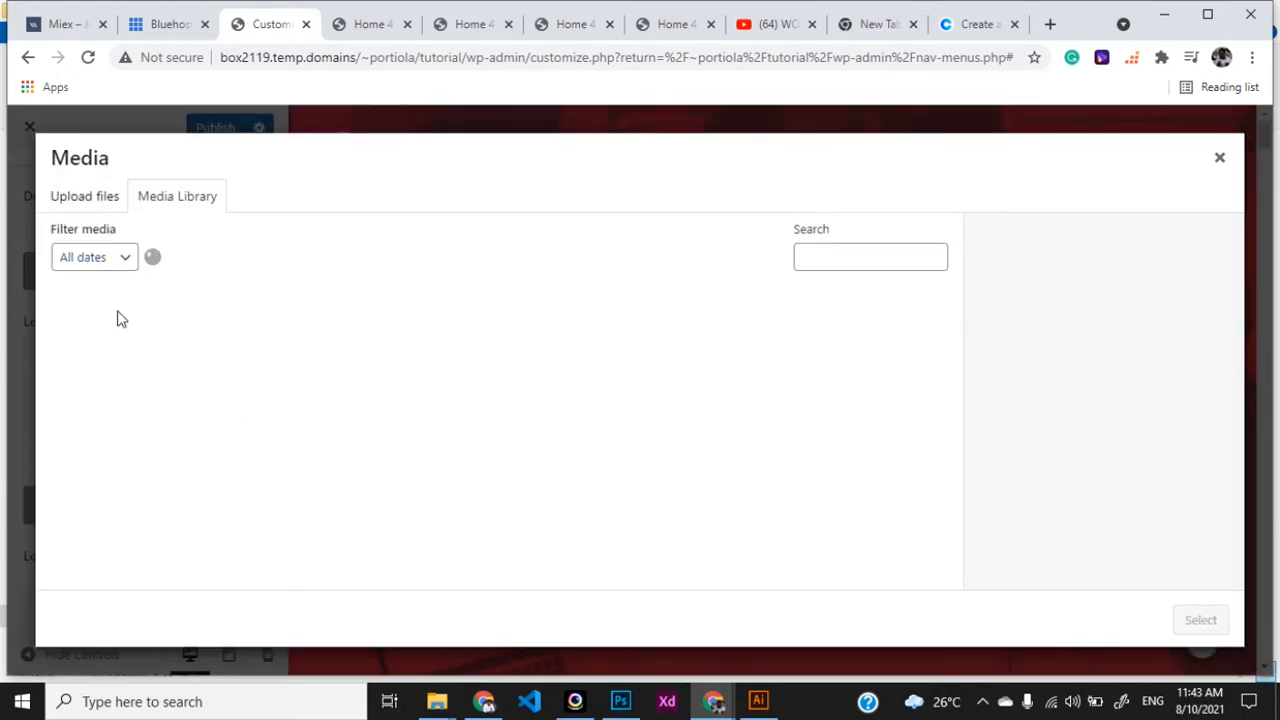
click(123, 338)
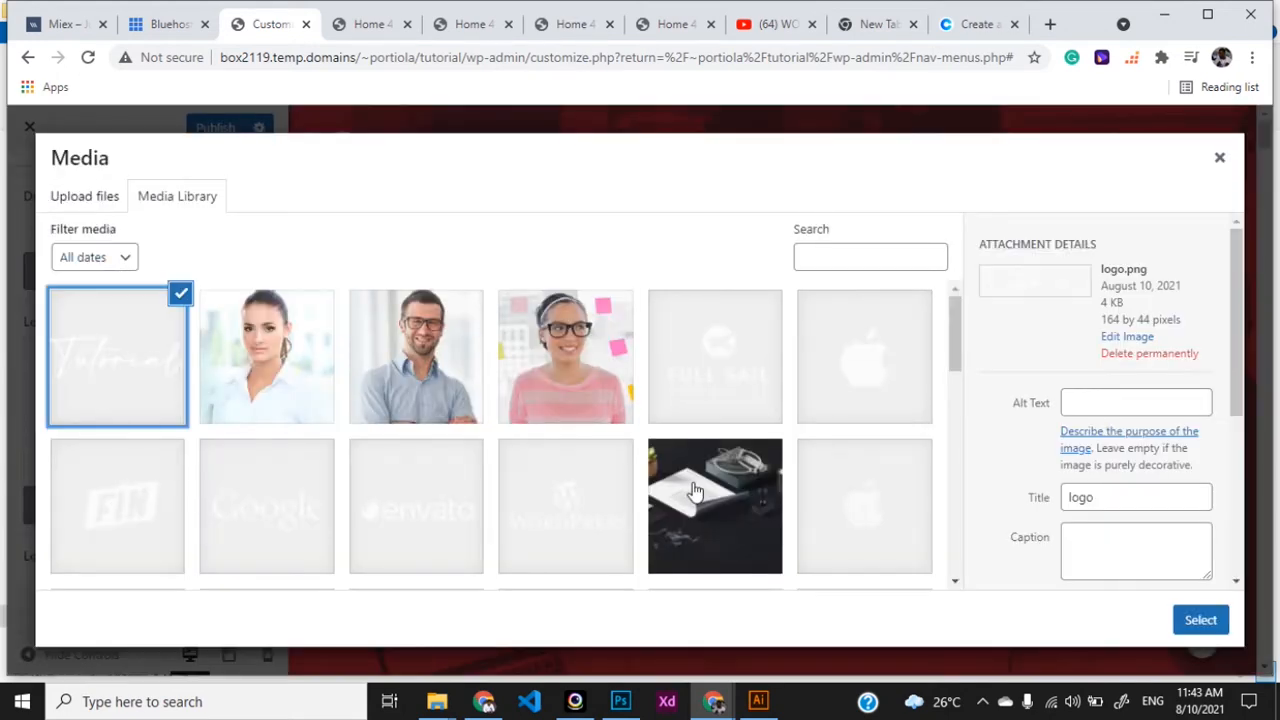
click(1200, 618)
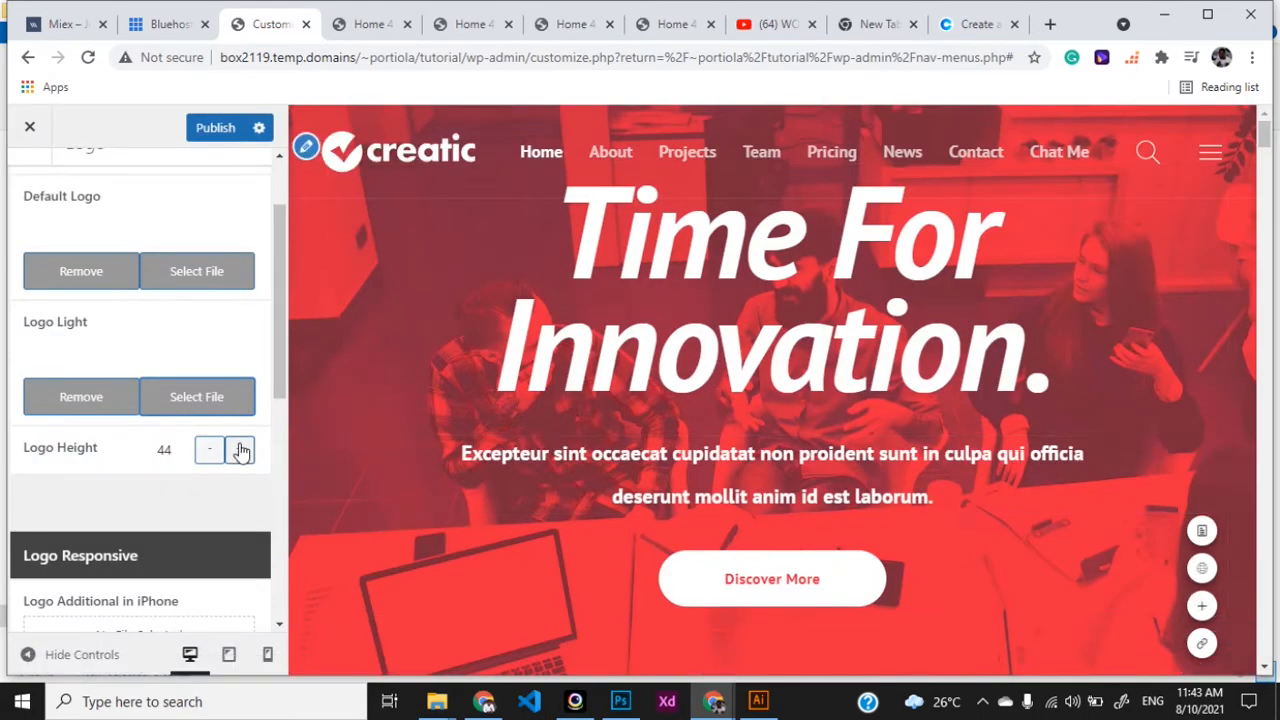
scroll(240, 451, down, 1)
scroll(240, 451, up, 2)
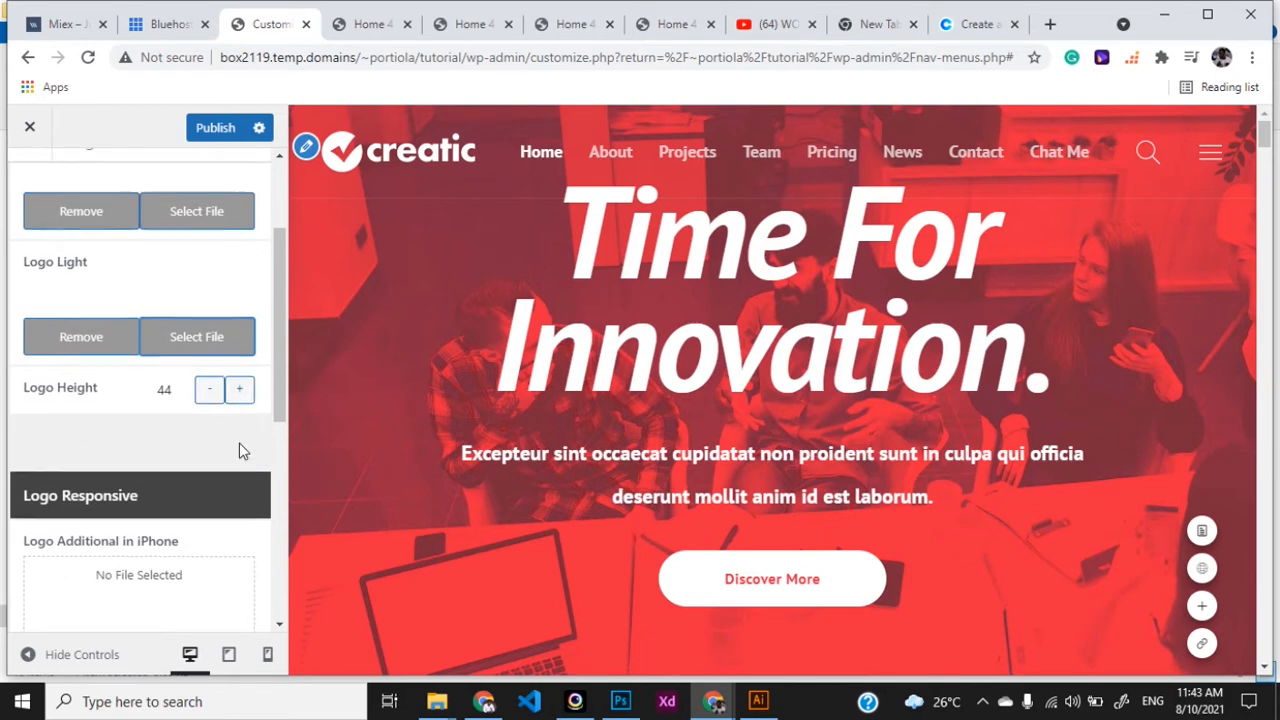
scroll(240, 451, up, 1)
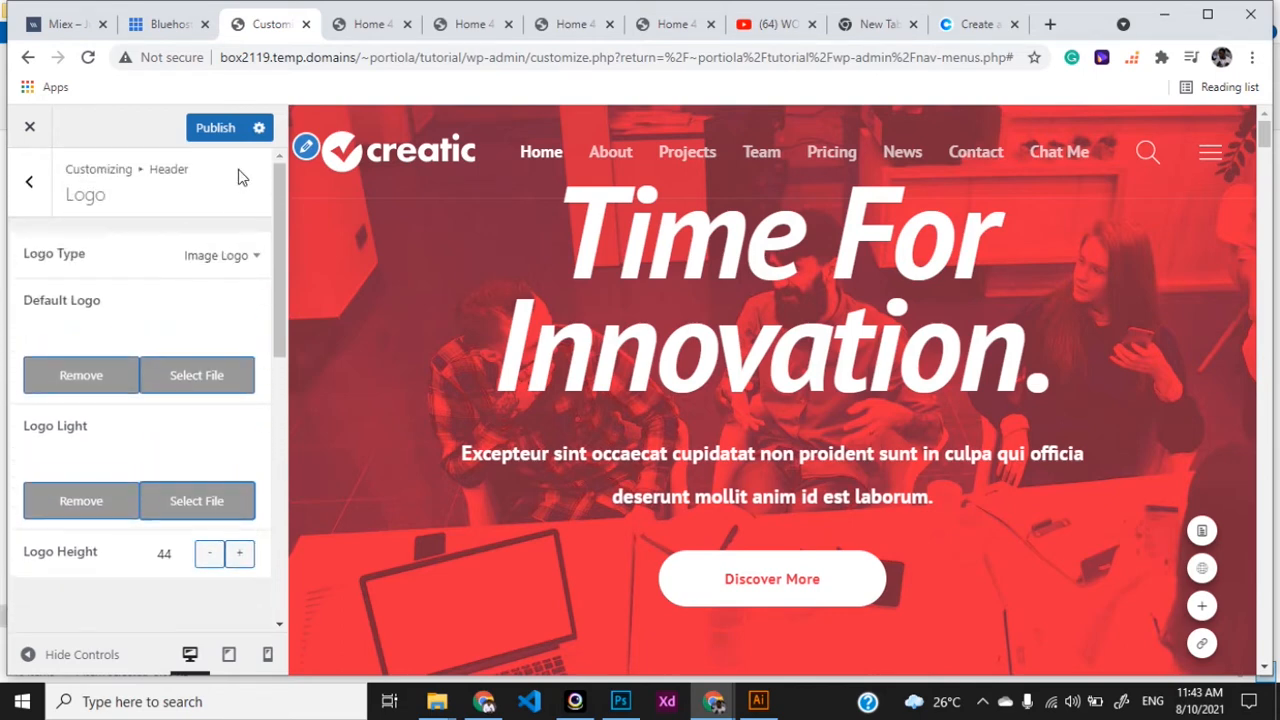
click(214, 136)
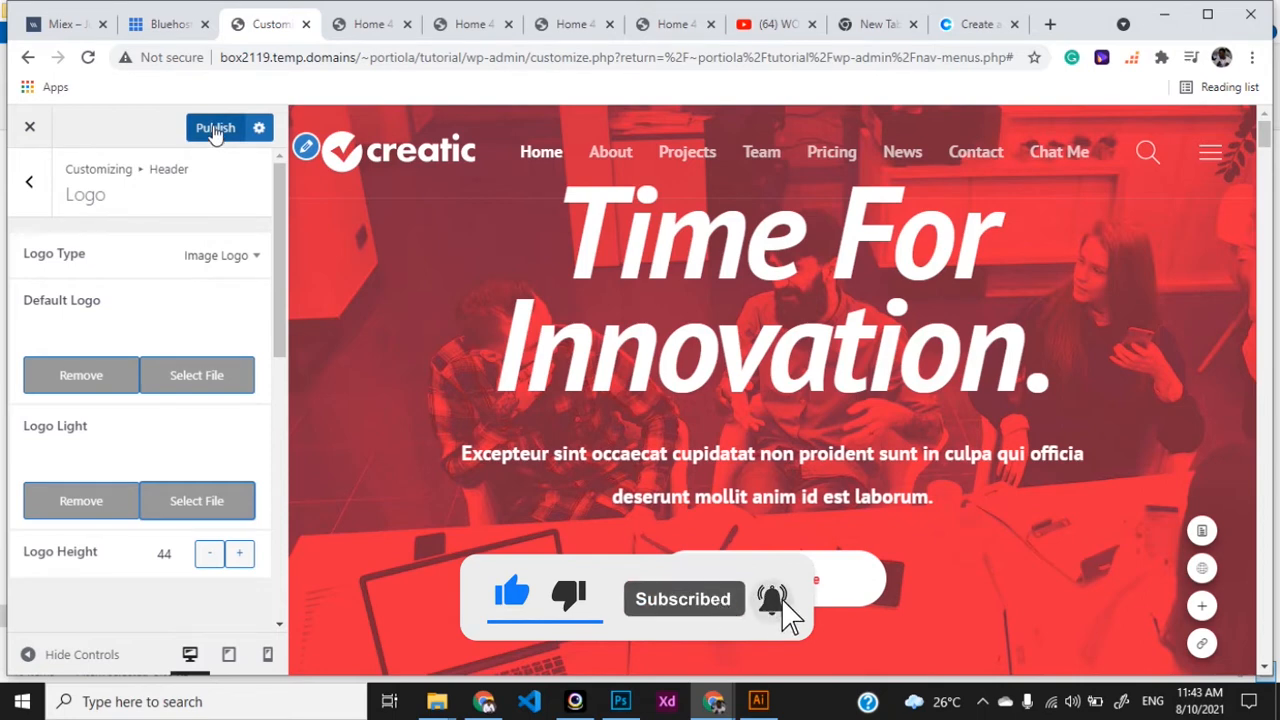
click(214, 129)
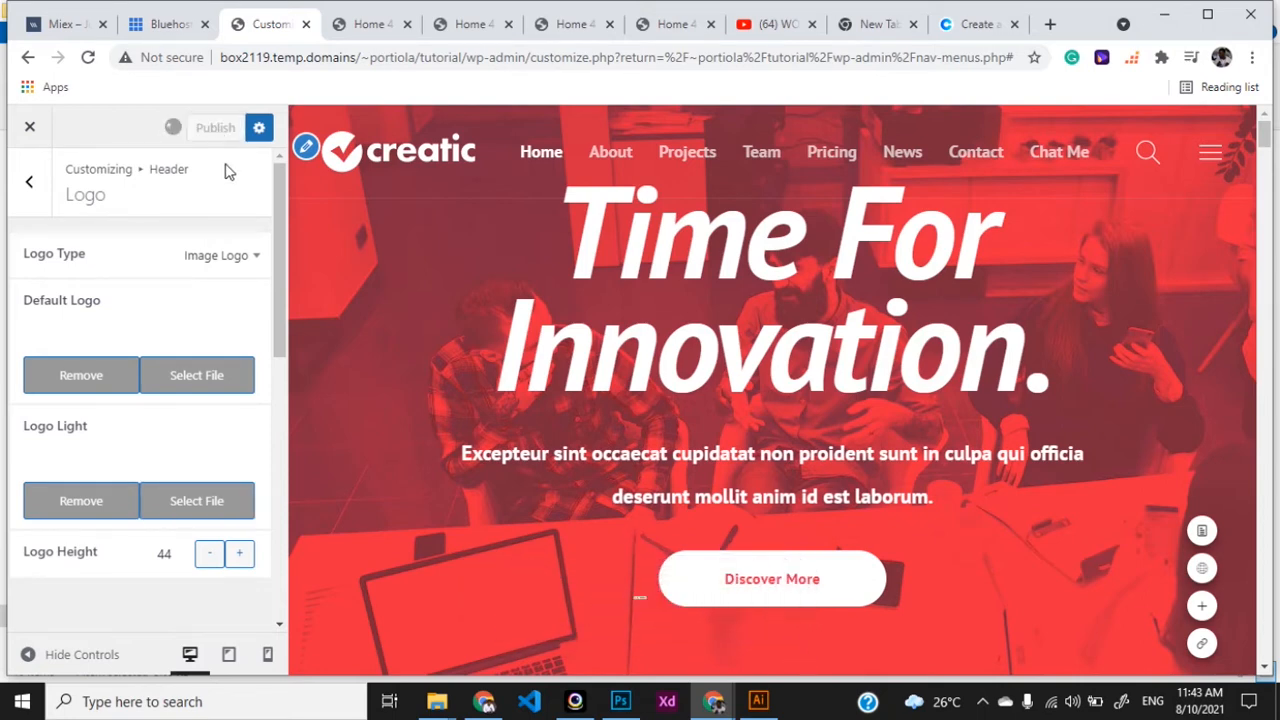
- Save the live site's creatic logo image as logo04 (1).png, then go back to the Customizer
click(372, 26)
scroll(334, 248, down, 2)
scroll(340, 250, up, 2)
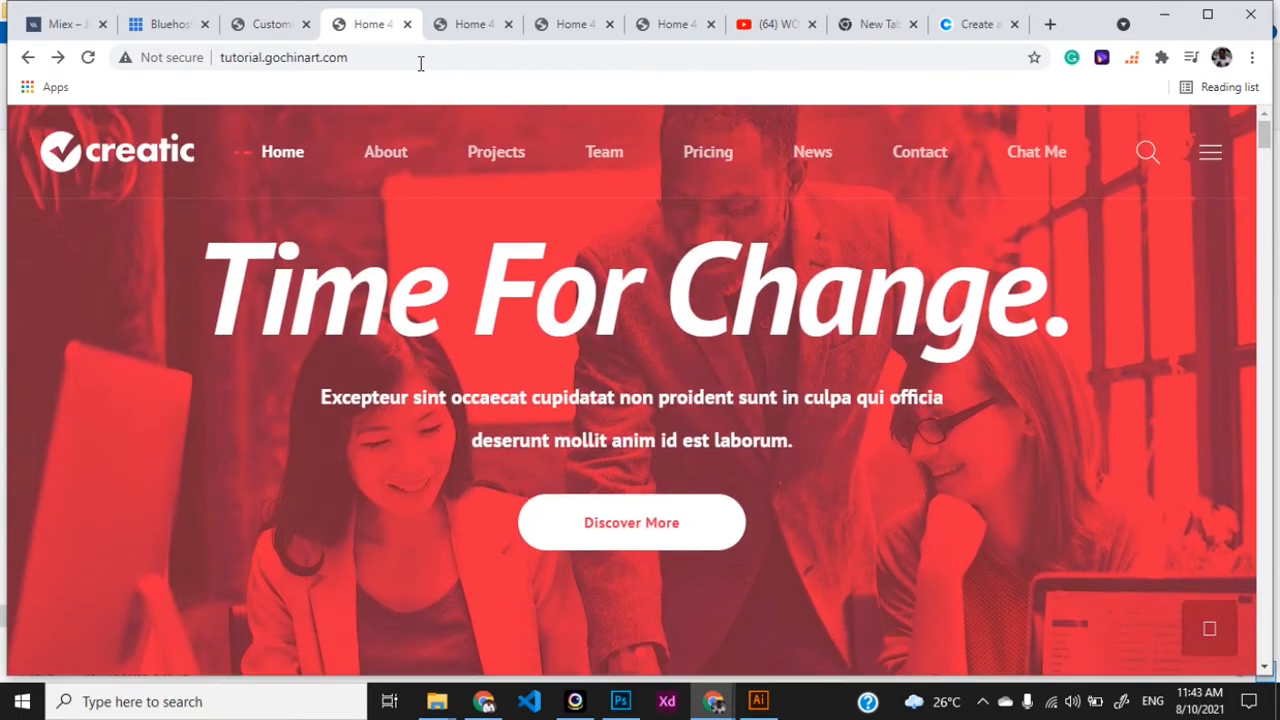
right_click(139, 160)
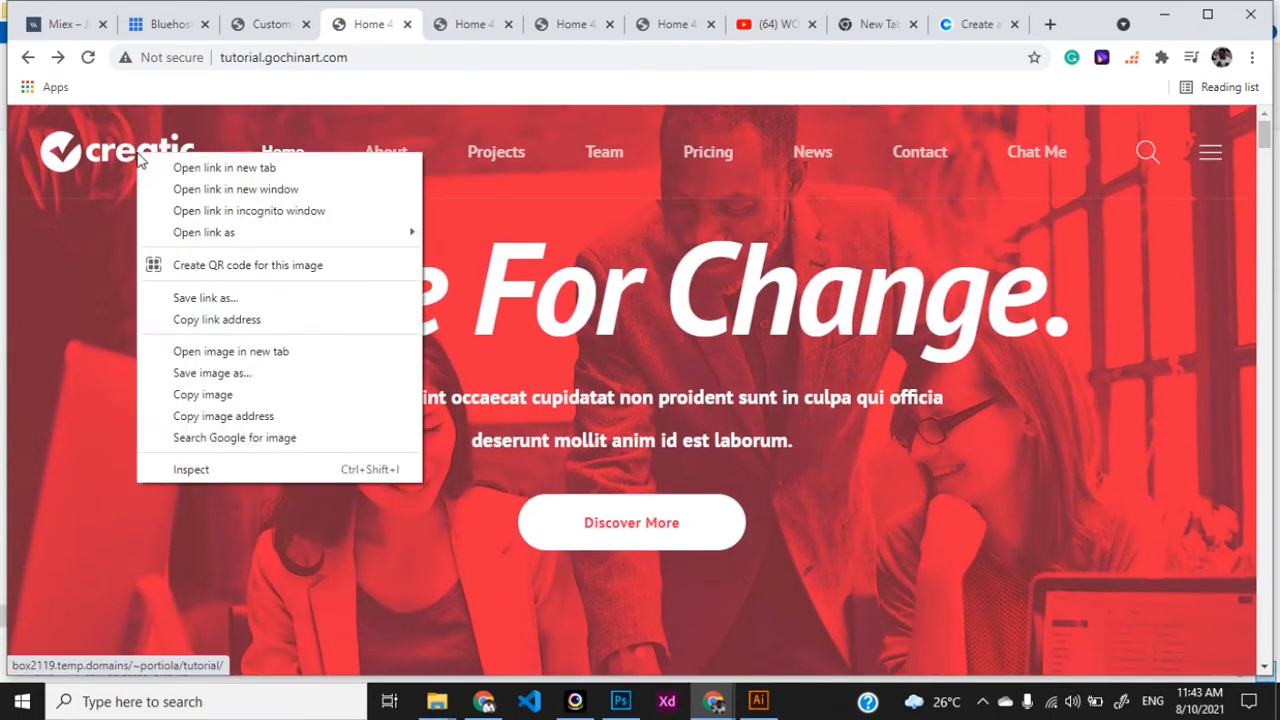
click(201, 372)
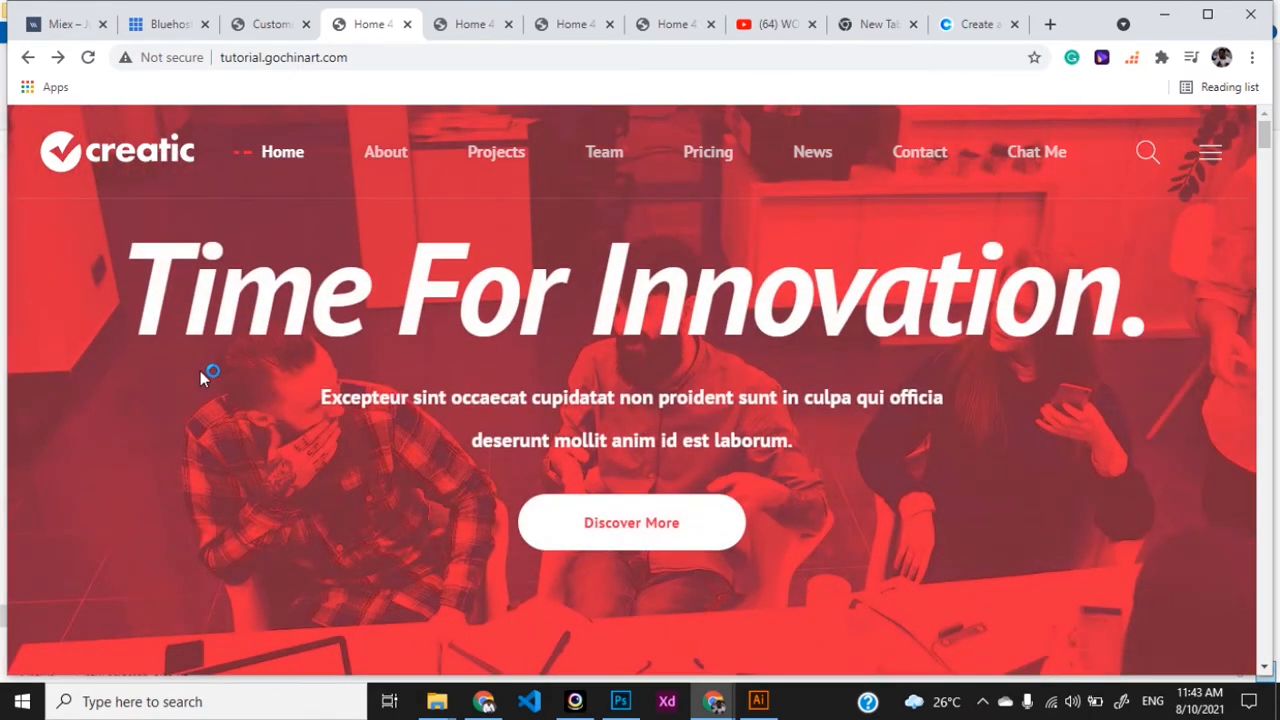
key(Return)
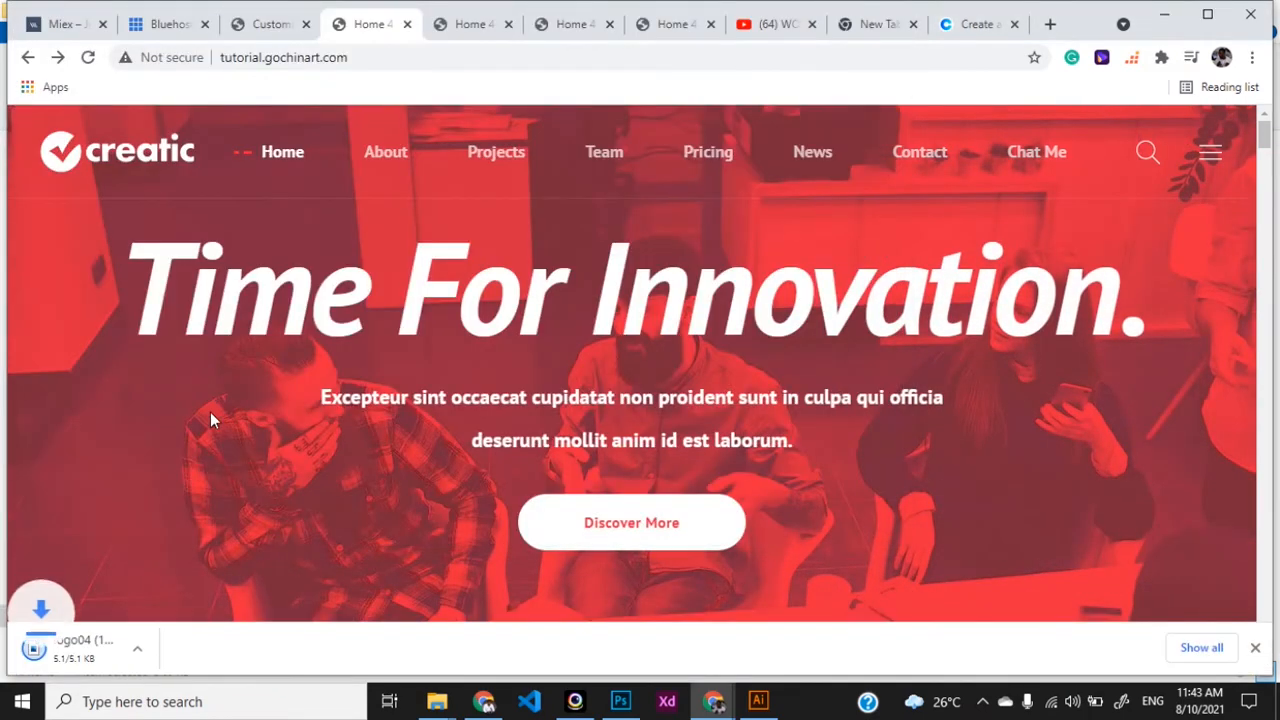
click(206, 652)
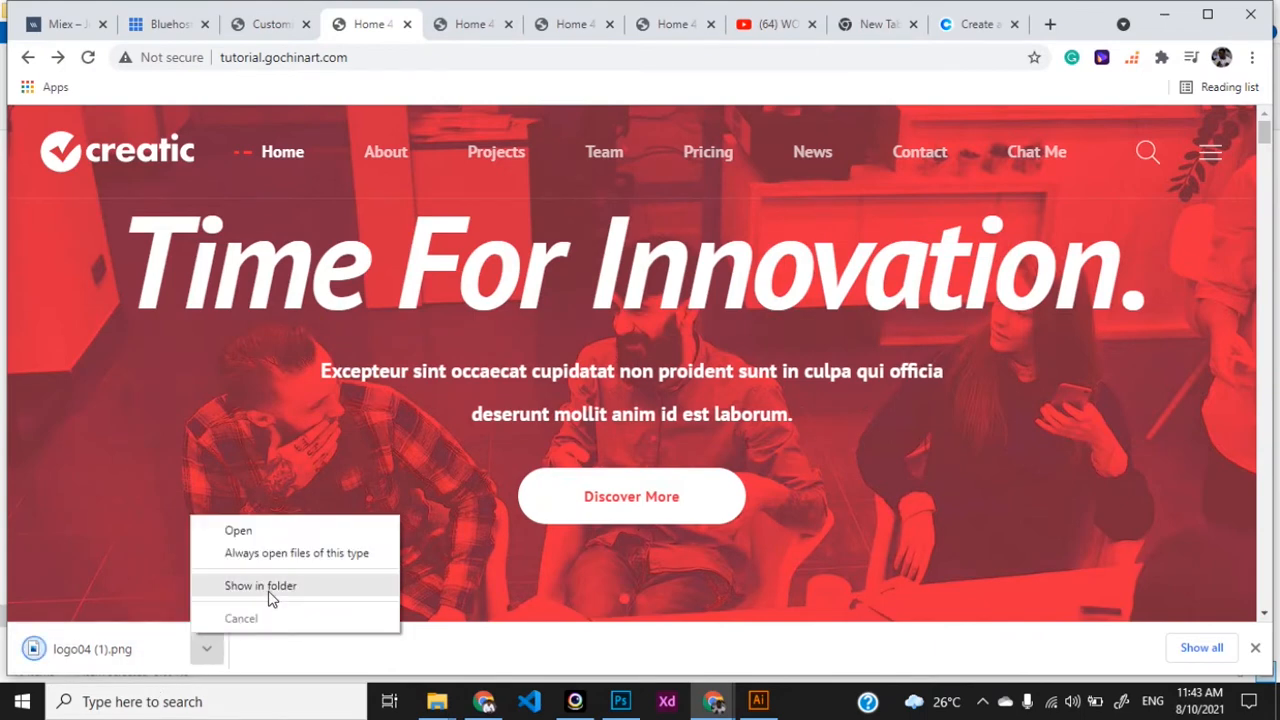
click(450, 489)
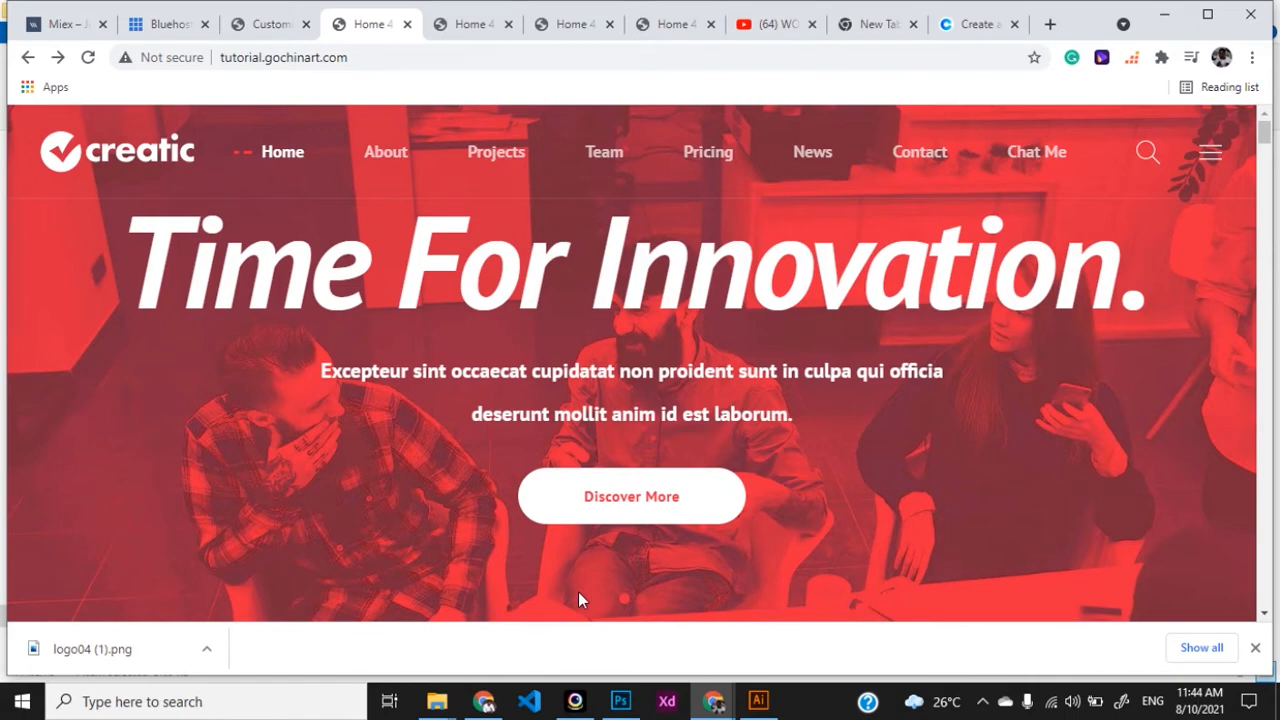
click(265, 24)
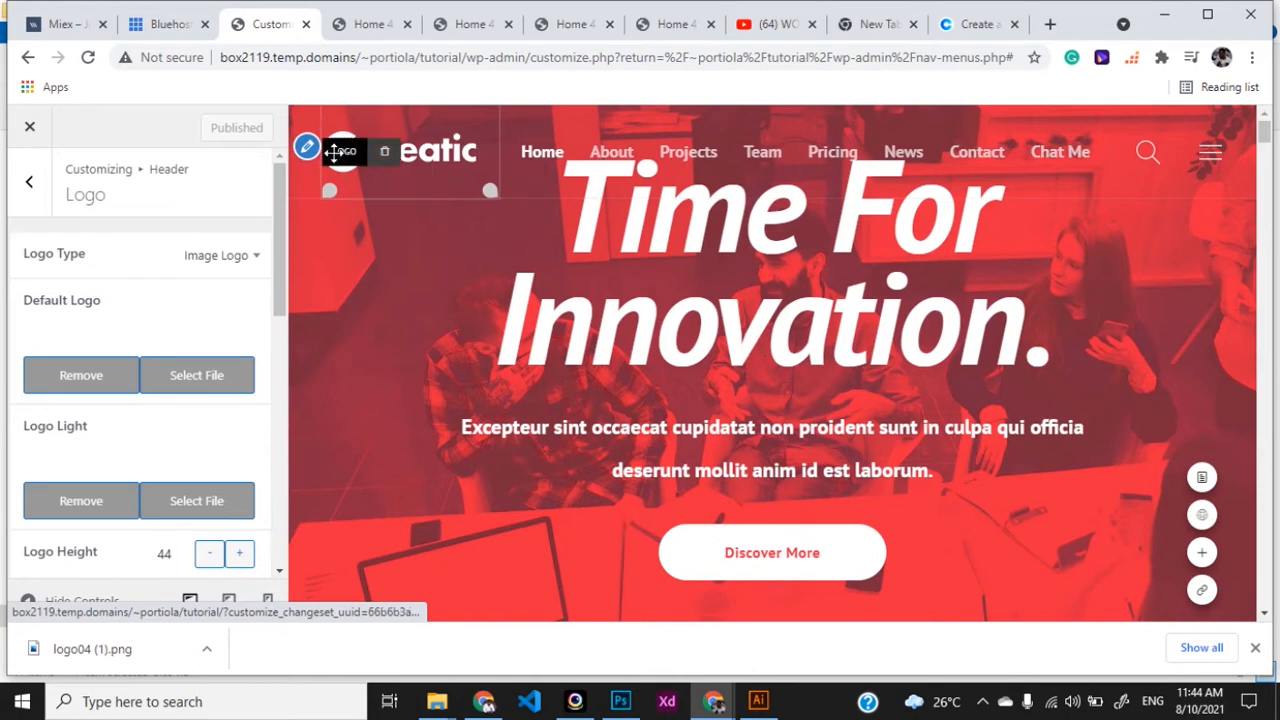
- Switch the Logo Type to Font Logo and replace the 'creatic' logo text
click(247, 257)
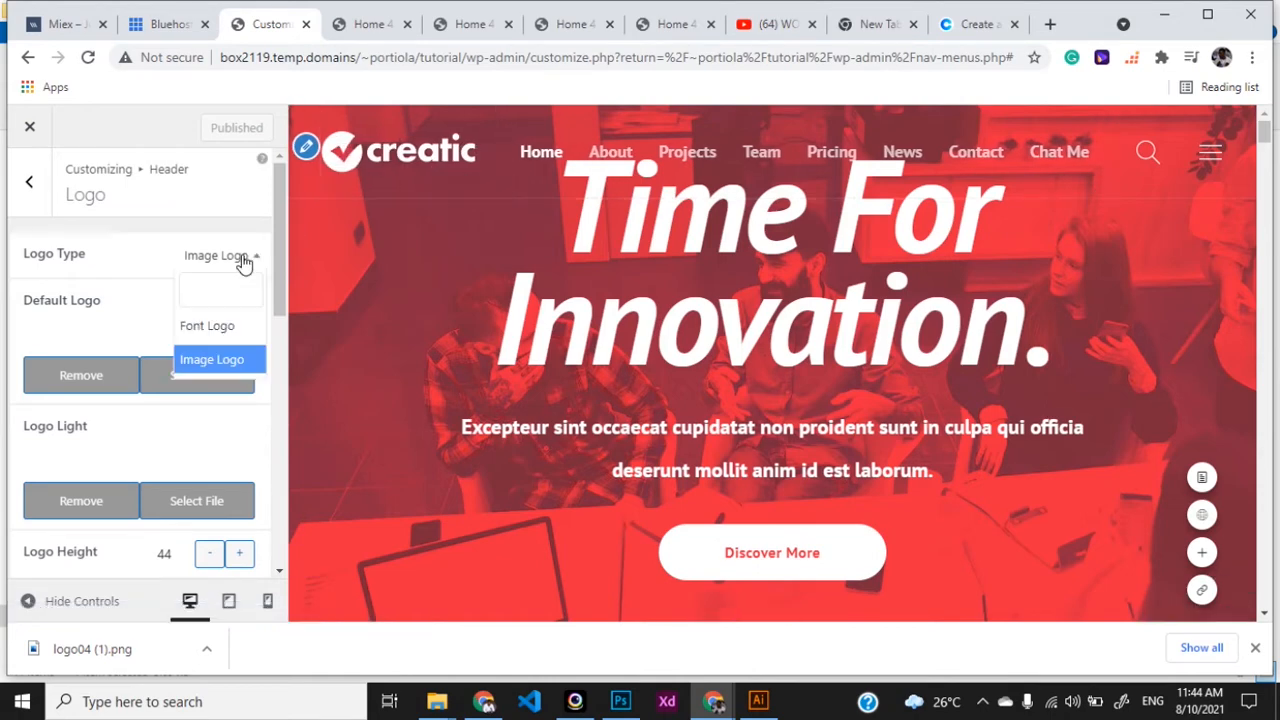
click(228, 325)
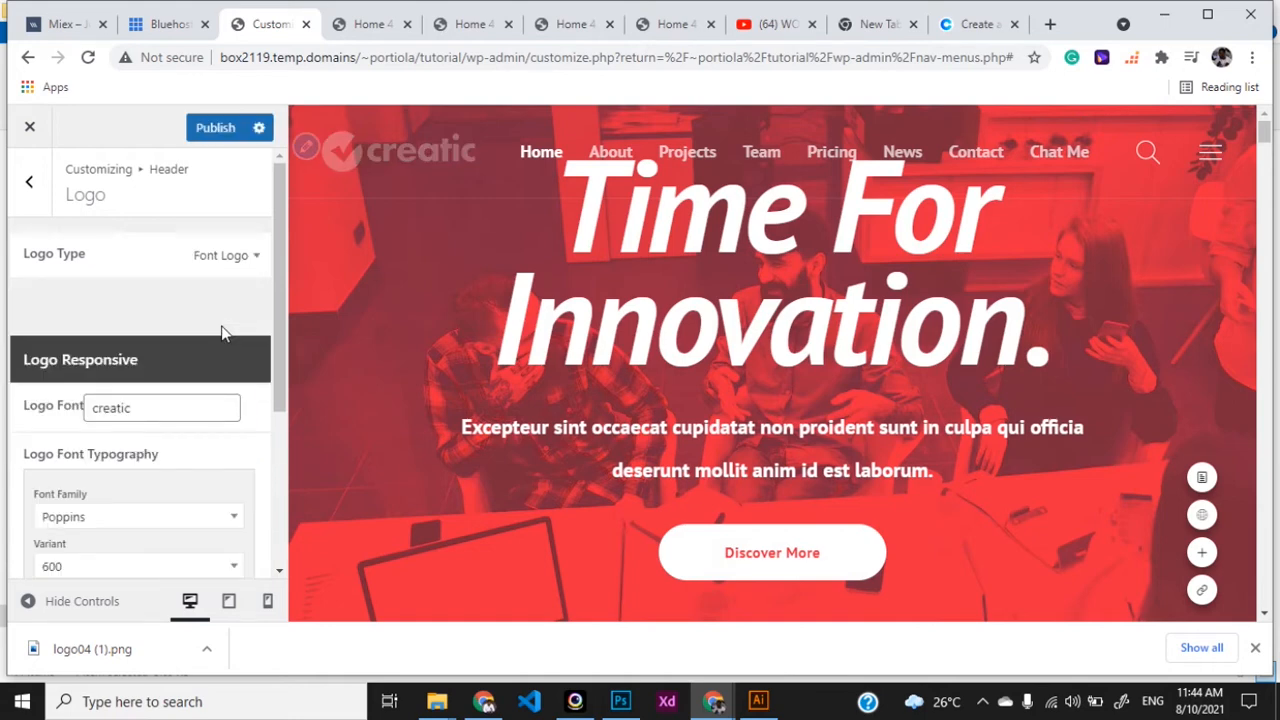
double_click(88, 417)
text(Tutorial)
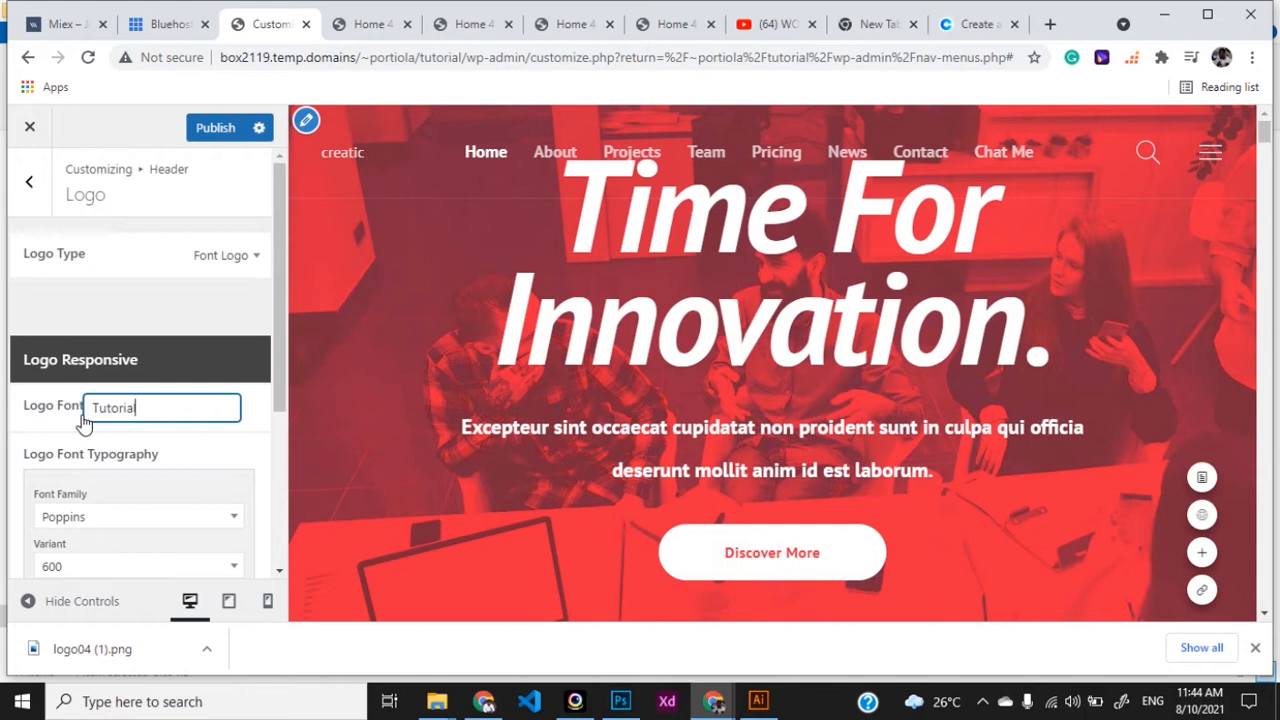
scroll(132, 488, down, 1)
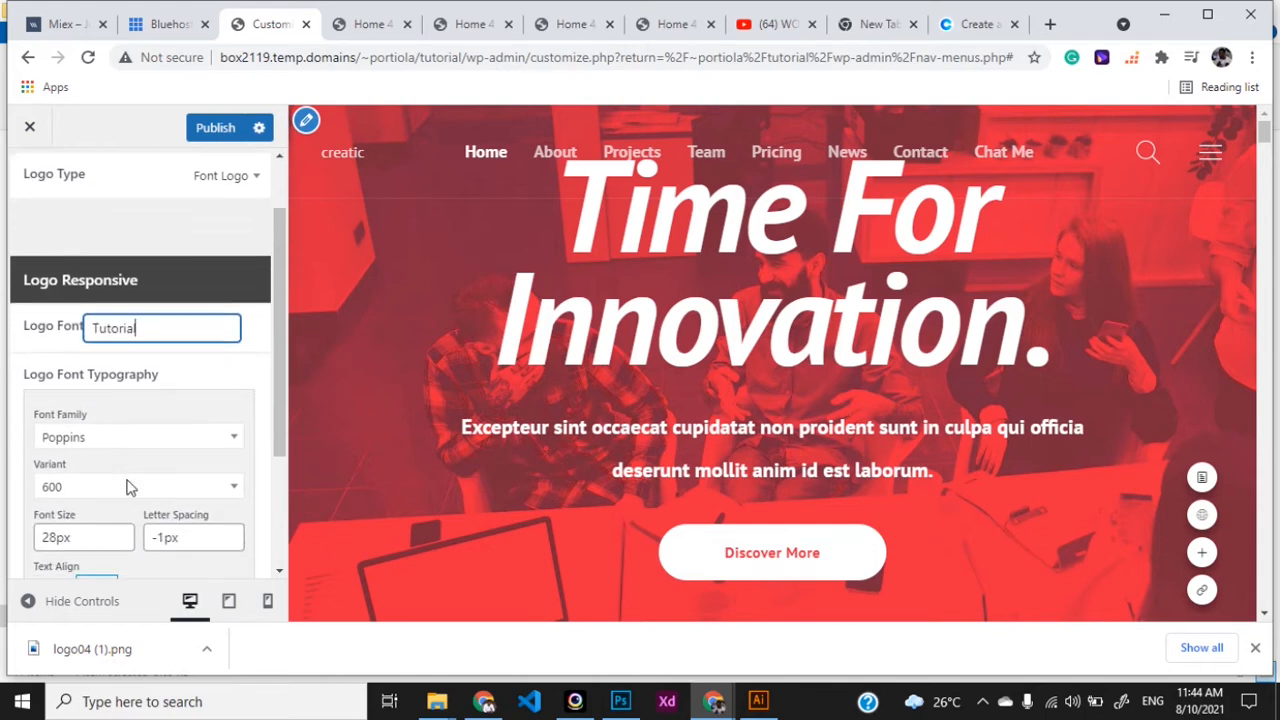
- Set the logo font family to Poller One and publish the change
click(172, 440)
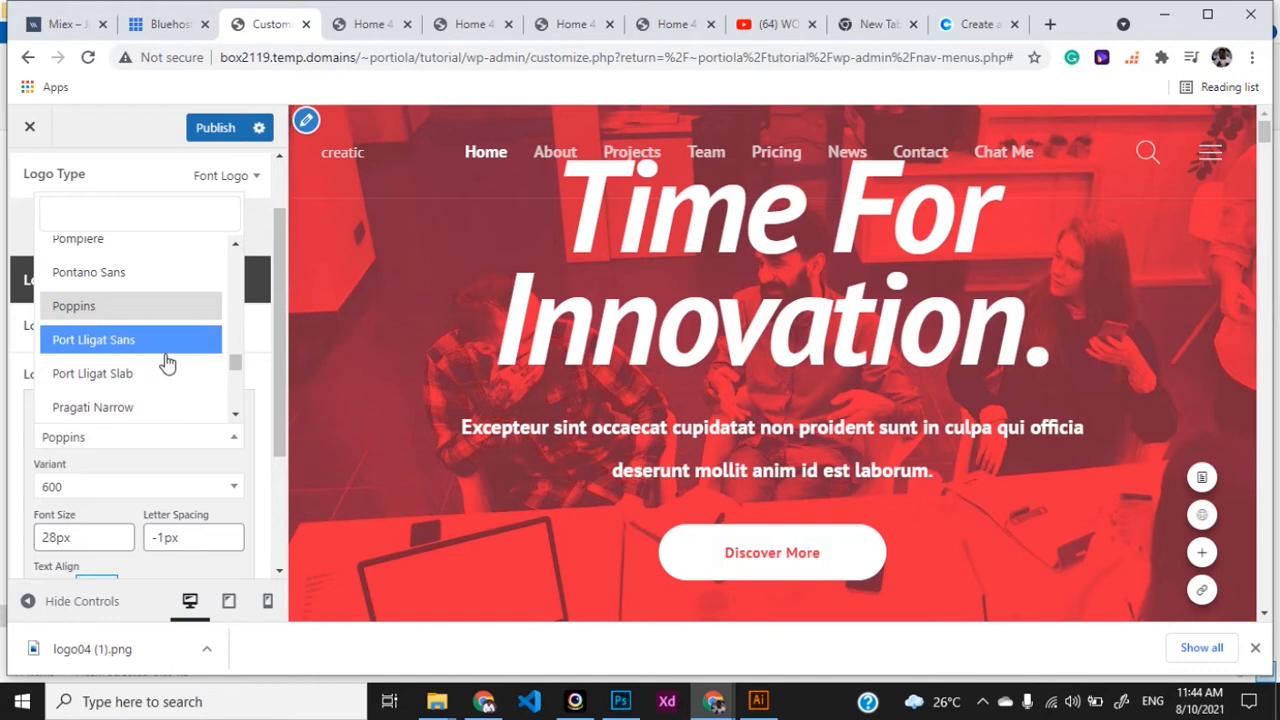
click(157, 276)
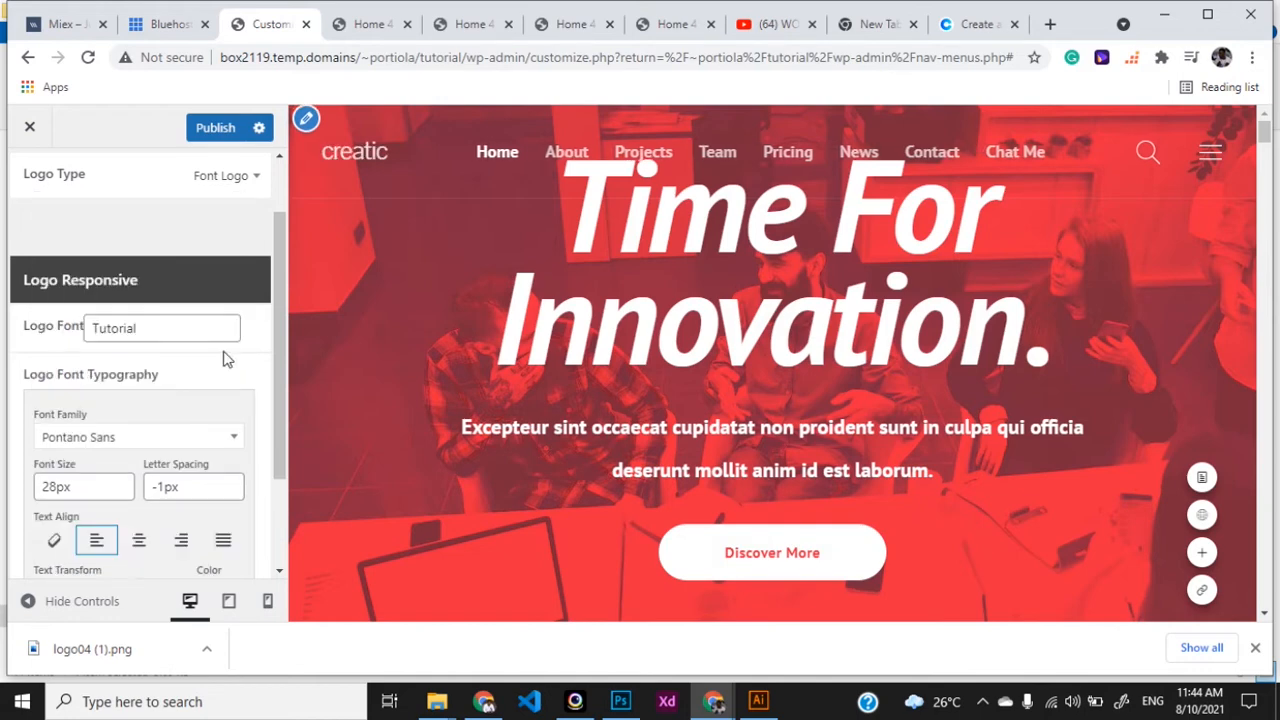
click(233, 437)
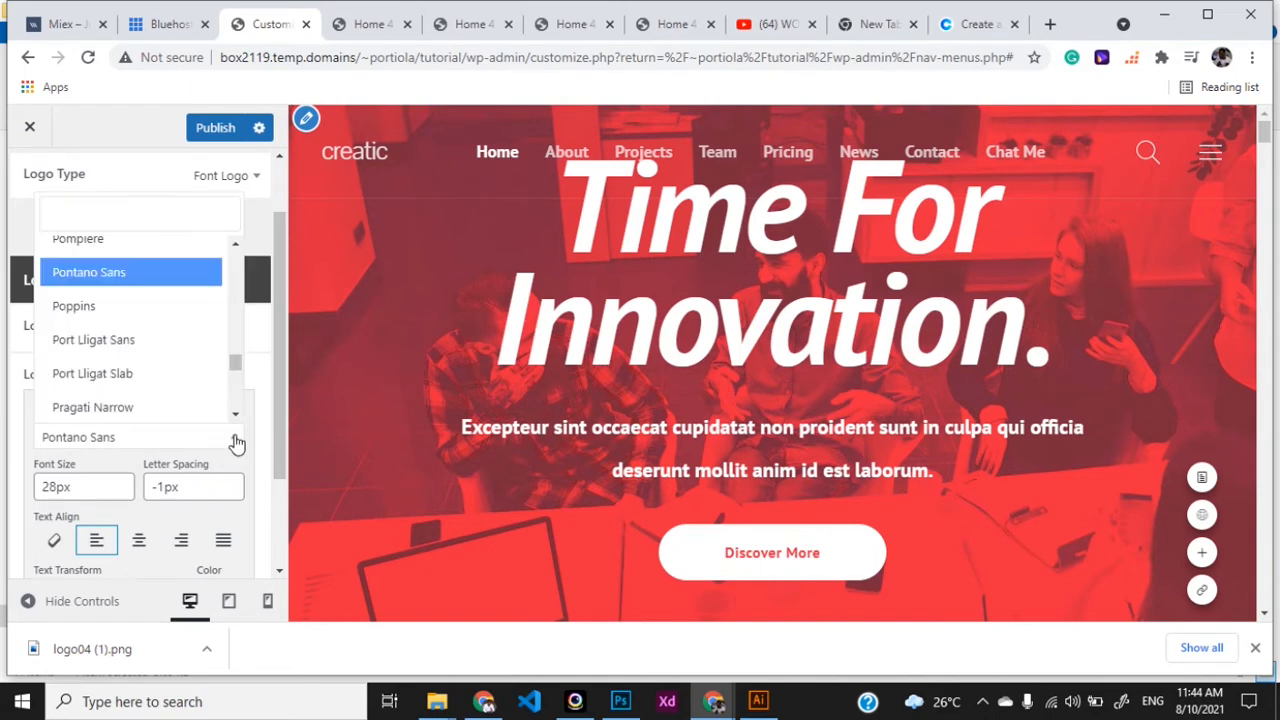
scroll(190, 289, up, 1)
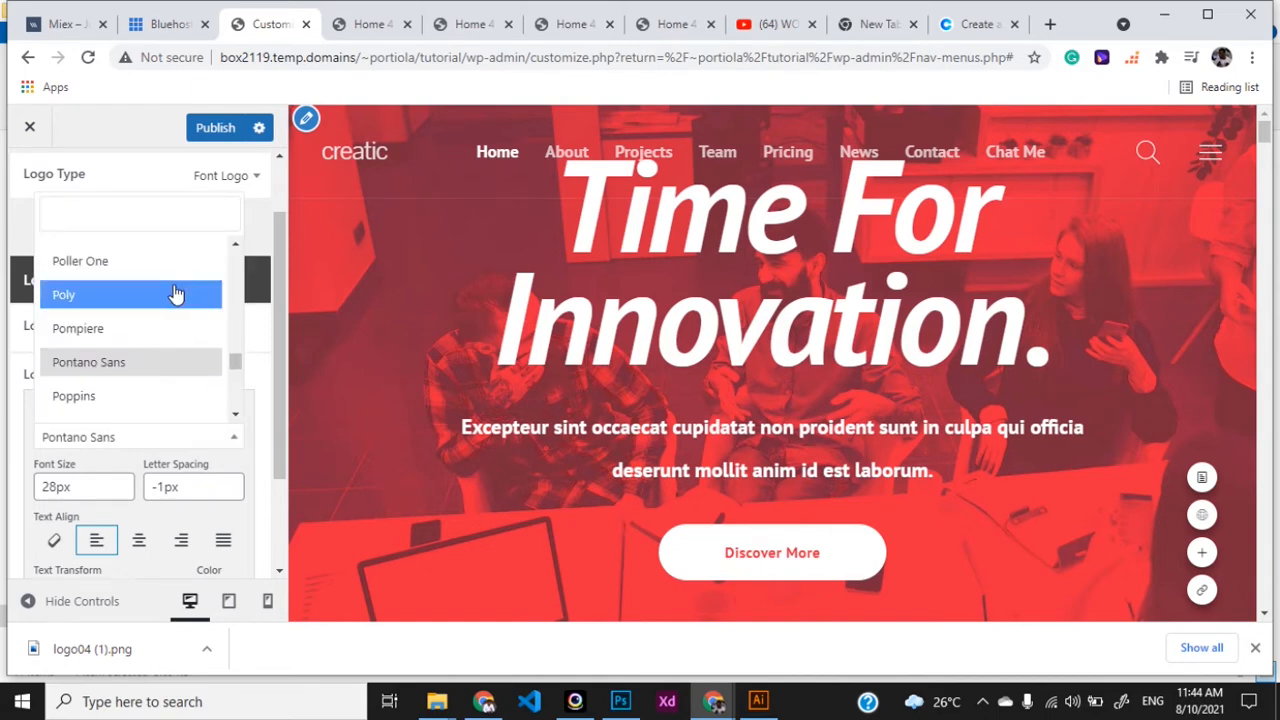
click(150, 266)
scroll(164, 320, up, 1)
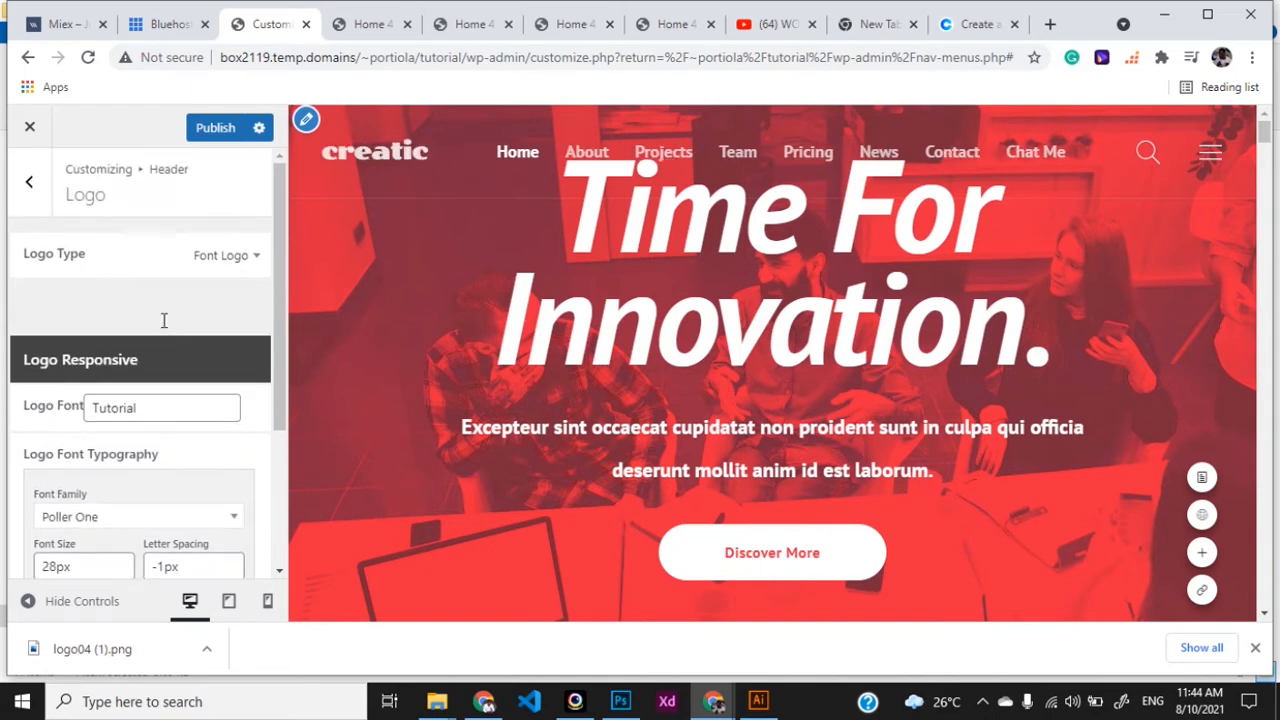
click(188, 410)
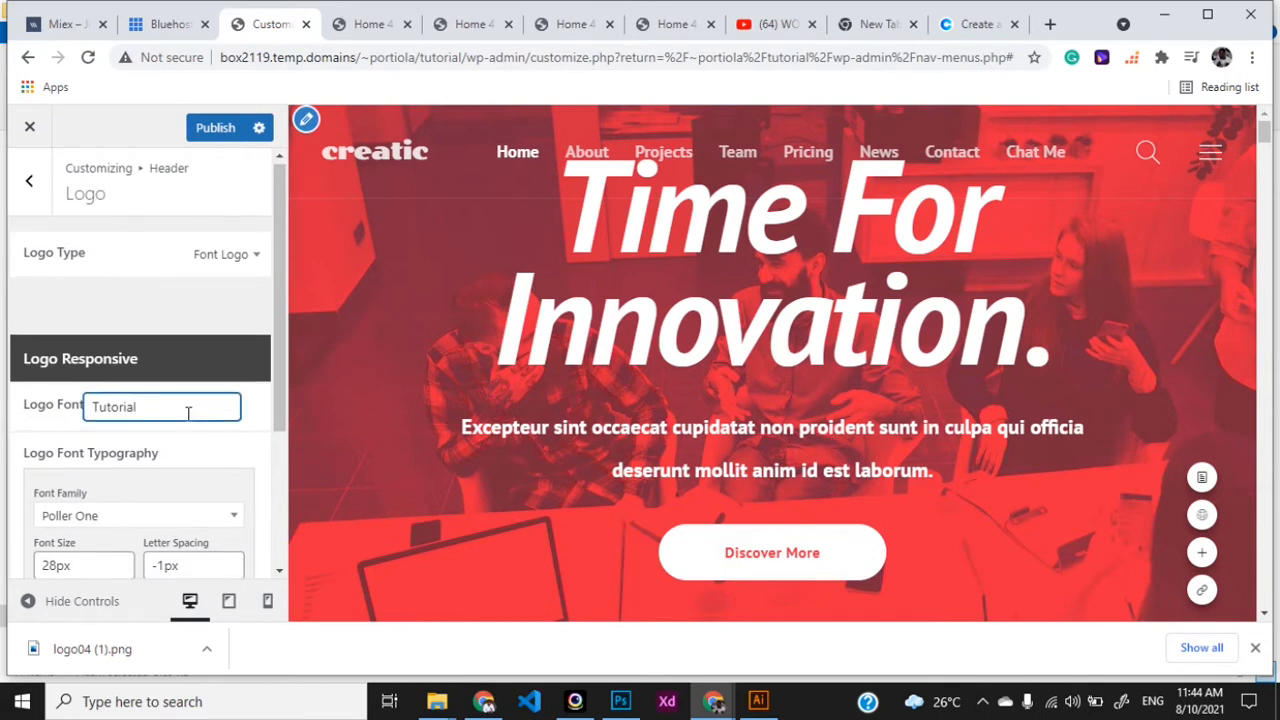
scroll(188, 410, down, 1)
click(213, 127)
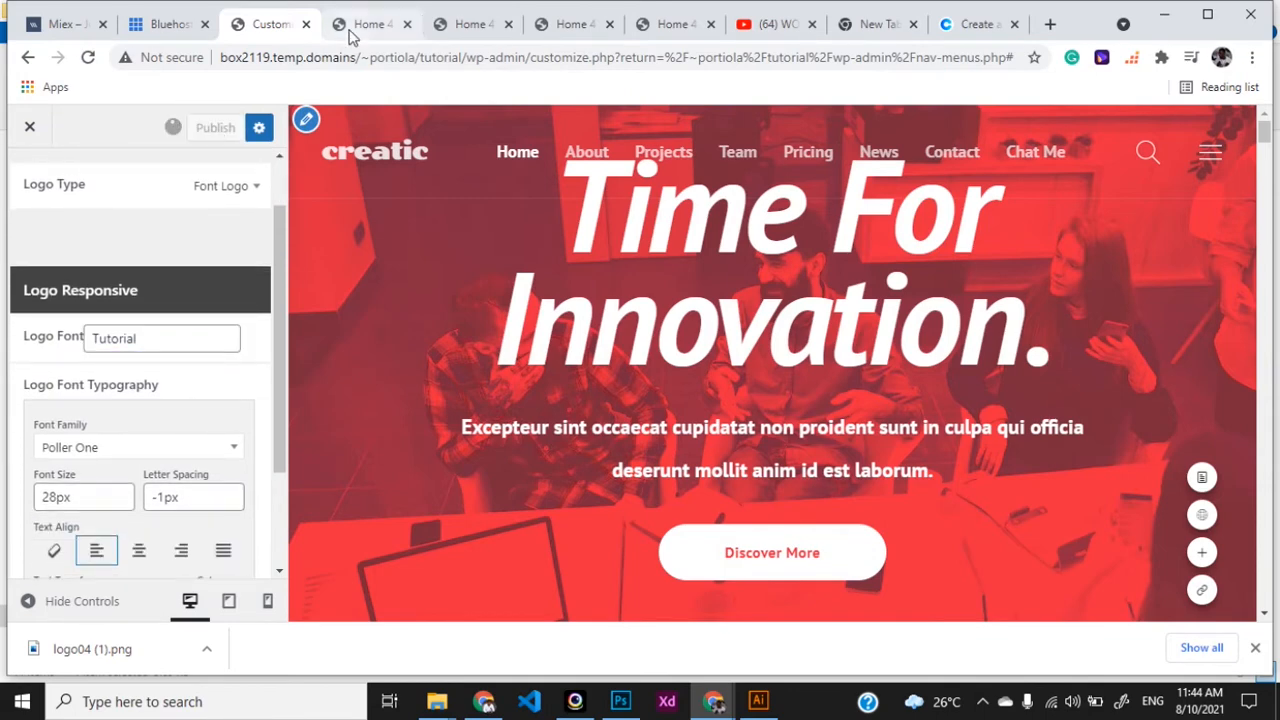
- Reload the live homepage to confirm the bold 'tutorial' text logo, then return to the Customizer
click(365, 24)
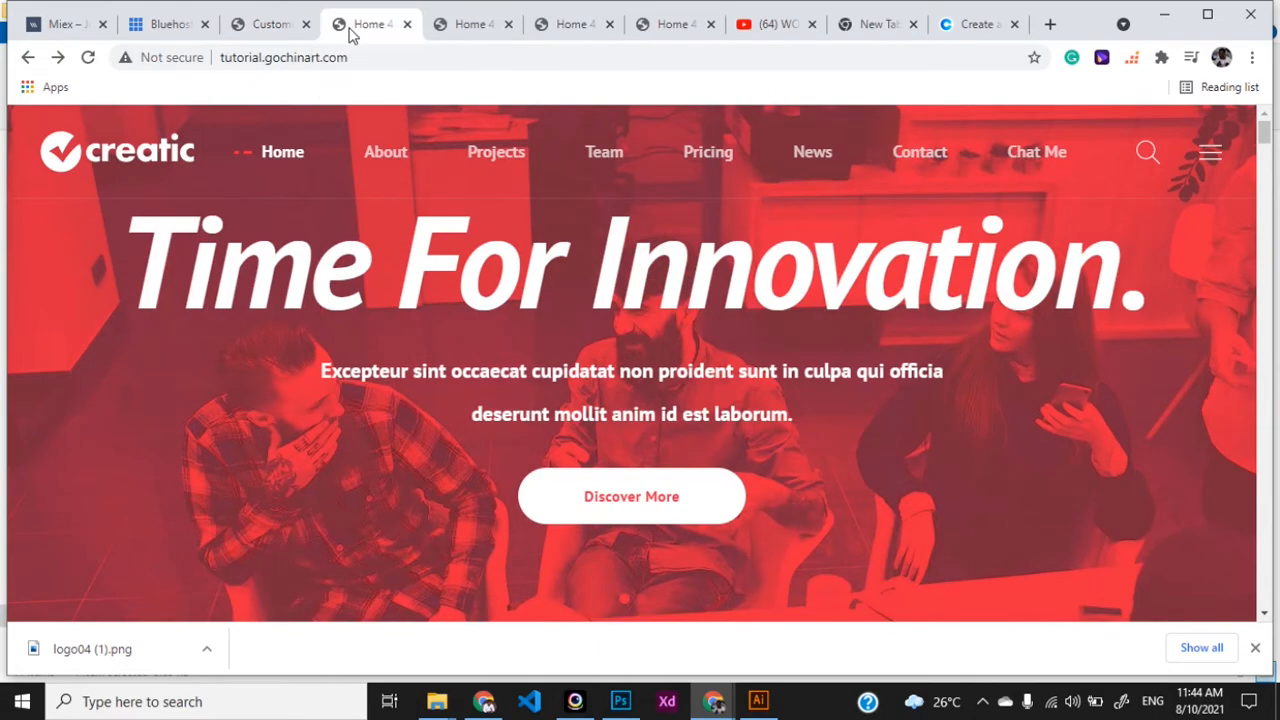
key(F5)
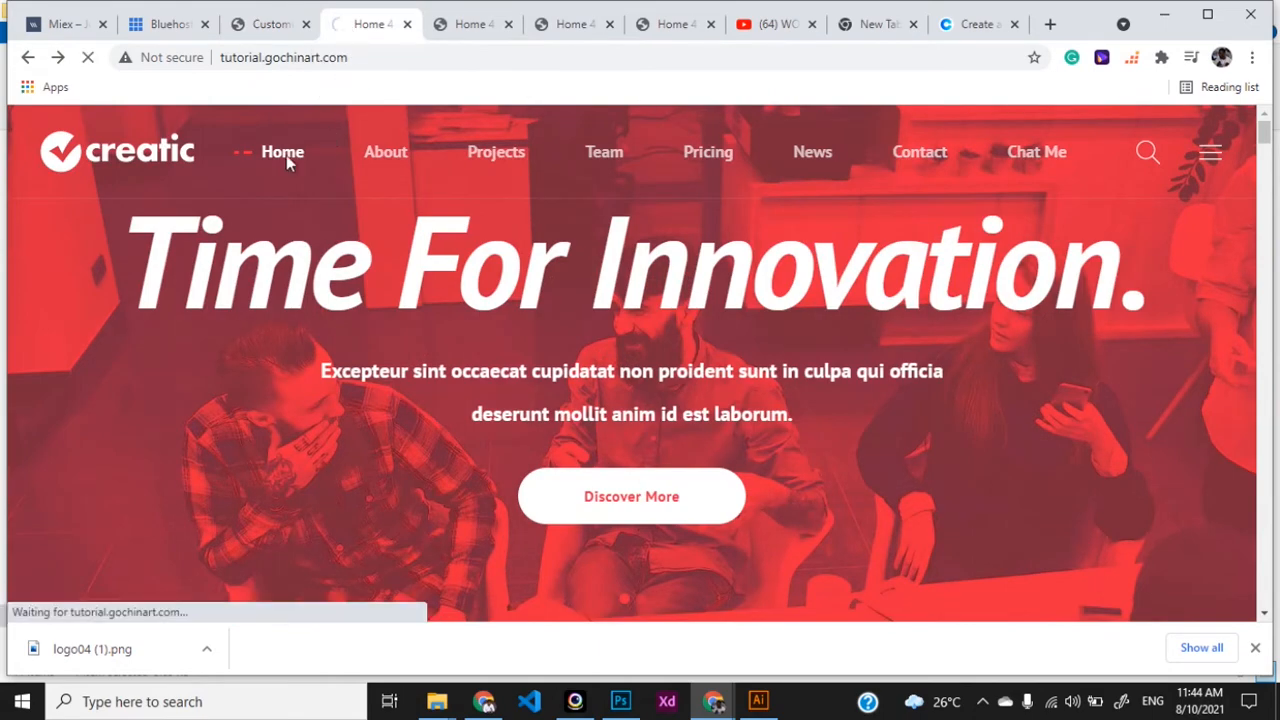
click(268, 24)
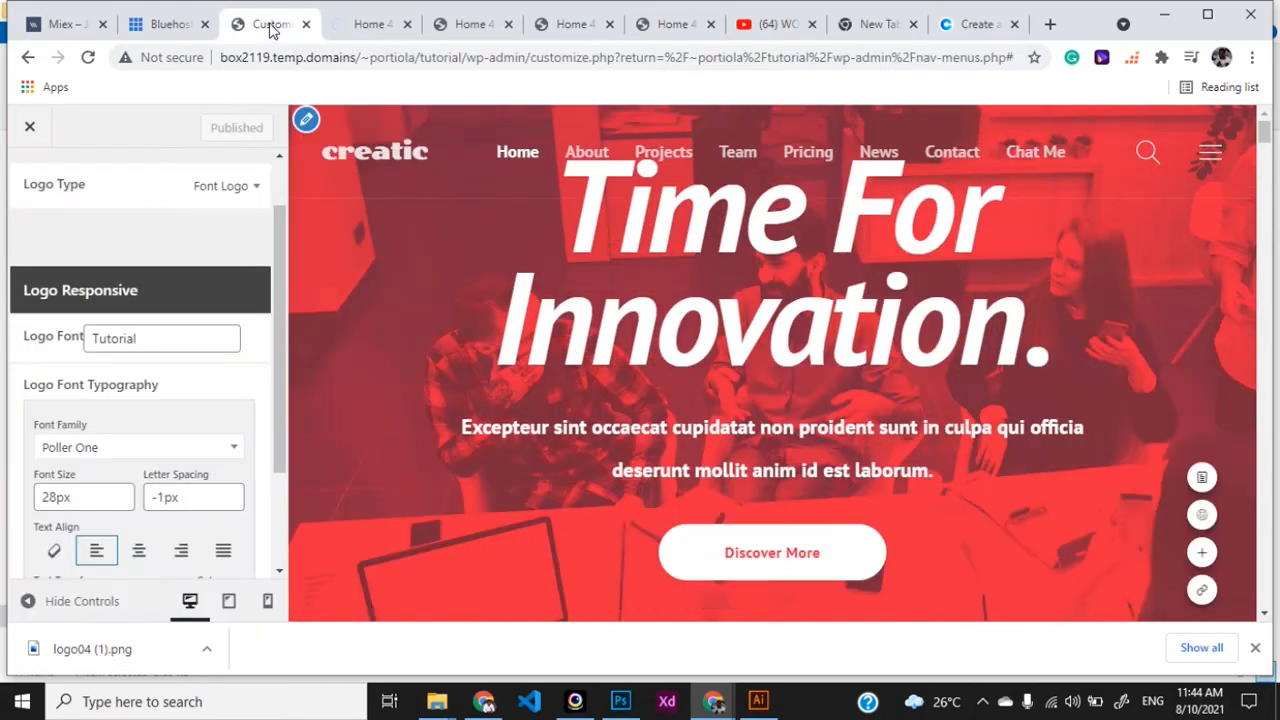
click(355, 26)
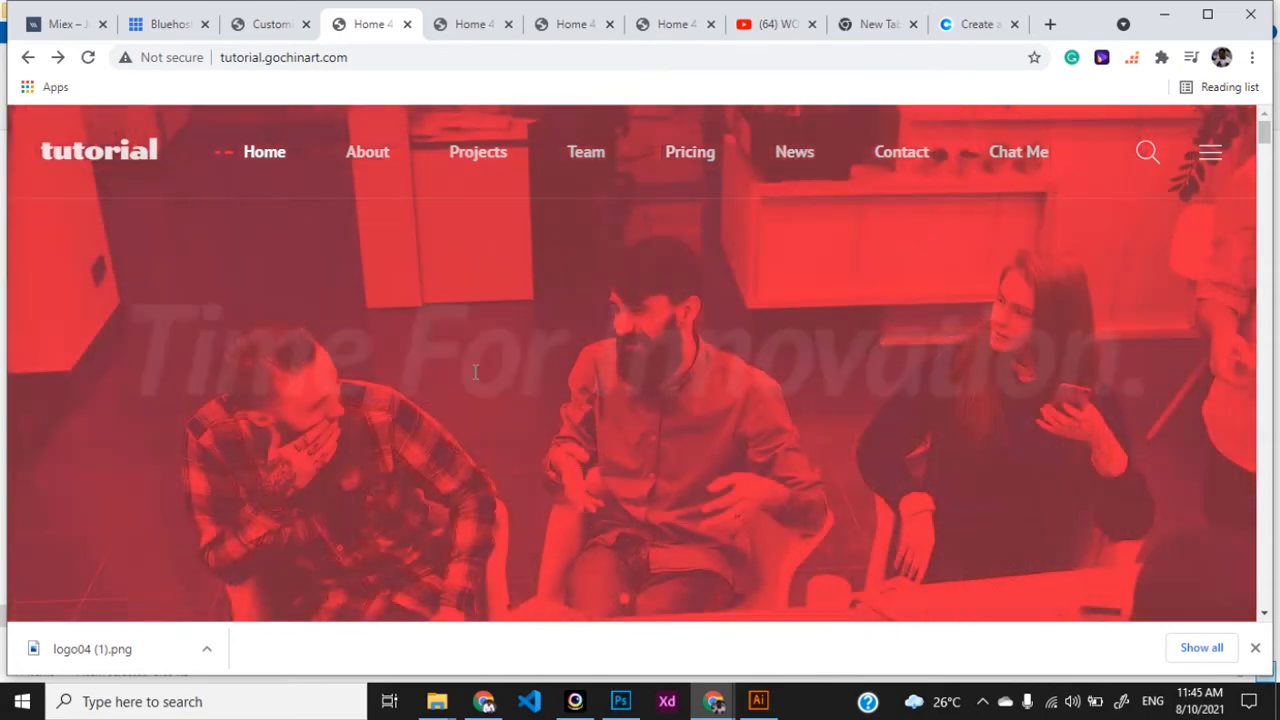
click(276, 28)
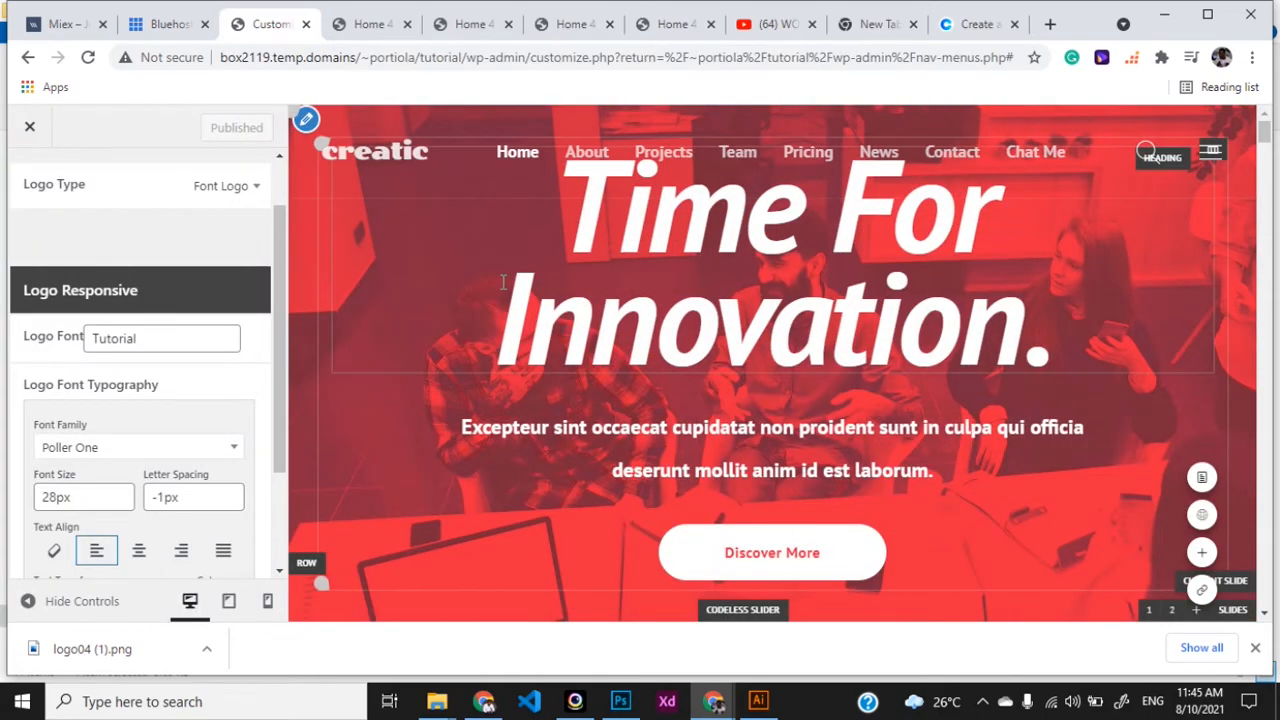
- Replace the 'Time For Innovation.' slide heading with 'Welcome'
click(661, 270)
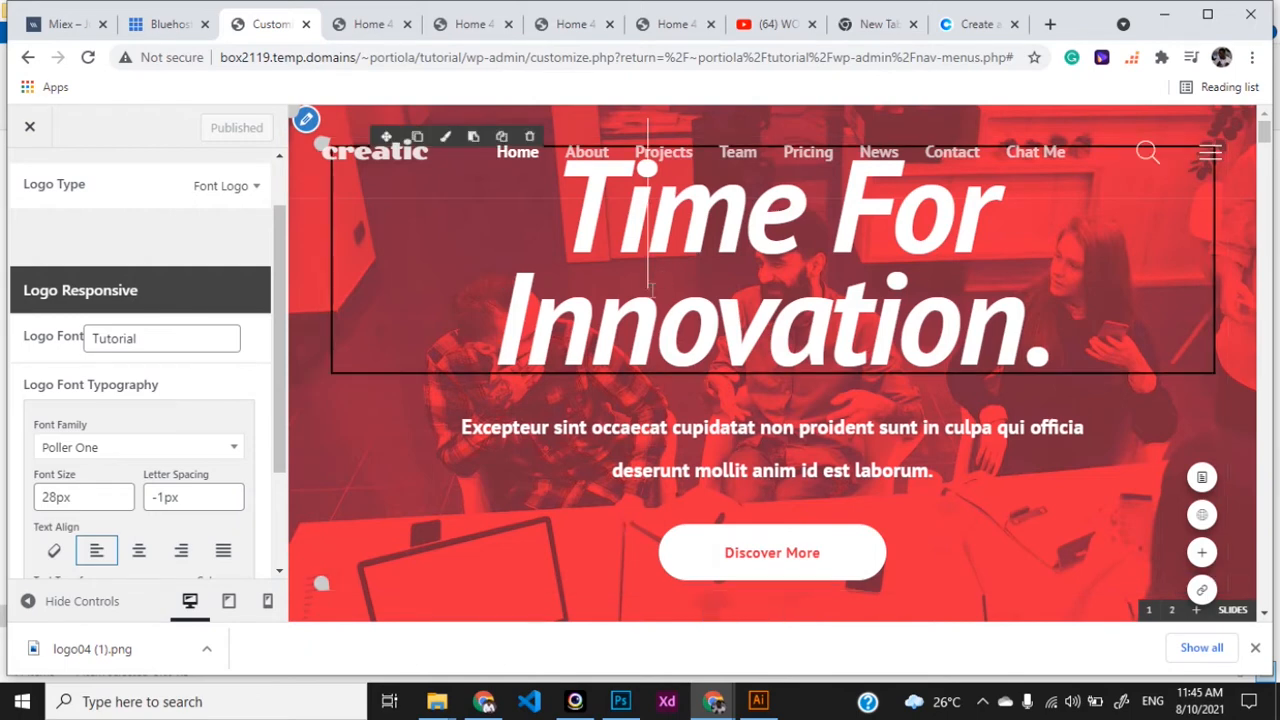
double_click(651, 288)
click(1050, 350)
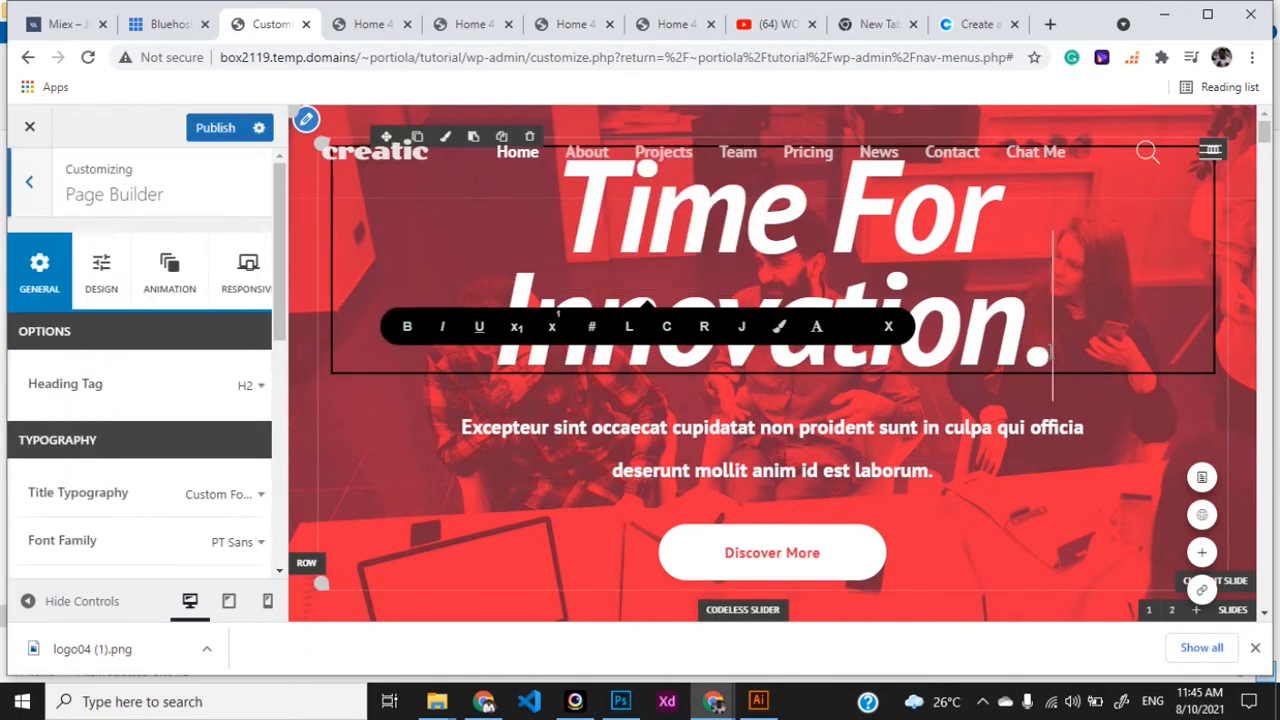
drag(1050, 350, 565, 170)
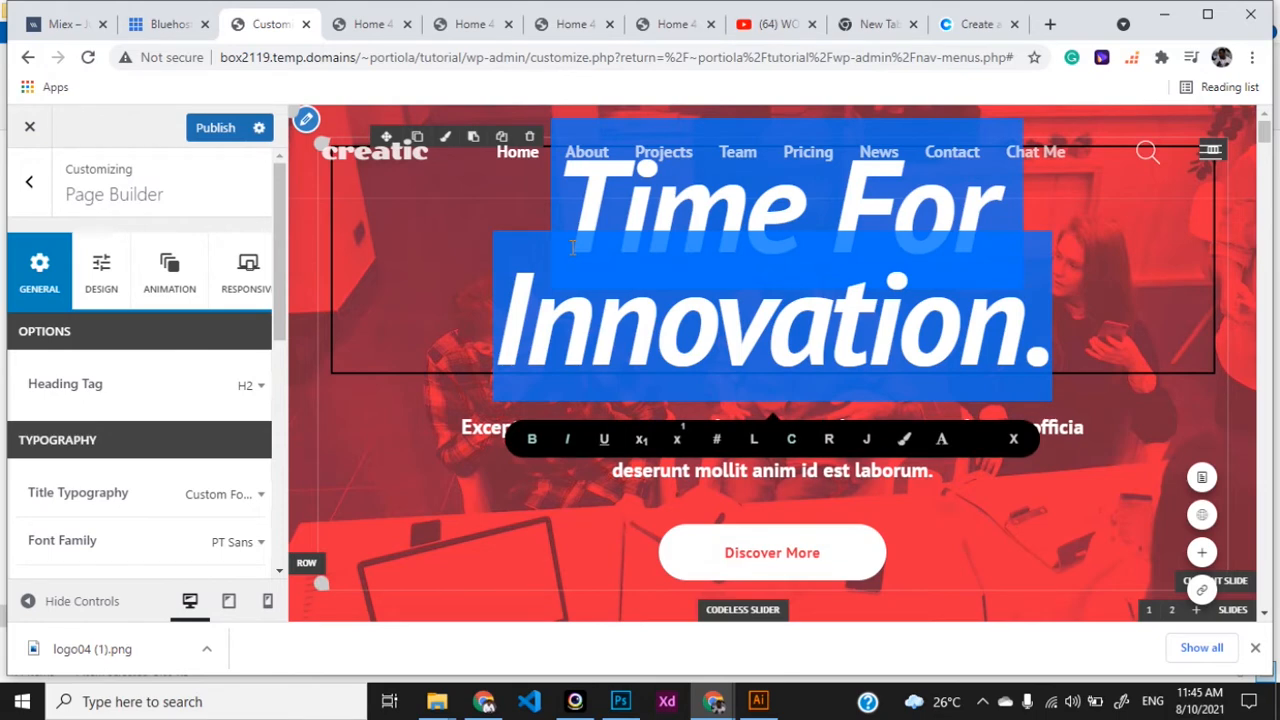
text(Welcome)
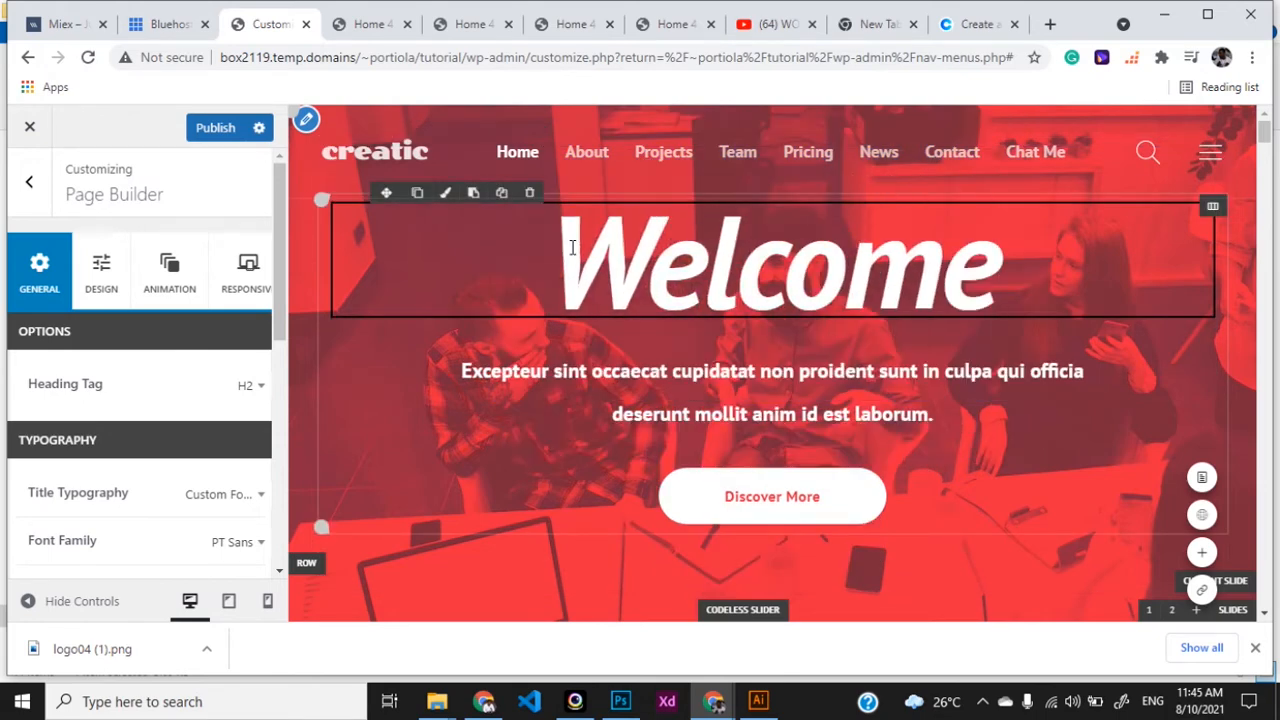
- Replace the paragraph under Welcome with 'We are glad you visited our website'
click(656, 430)
key(ctrl+a)
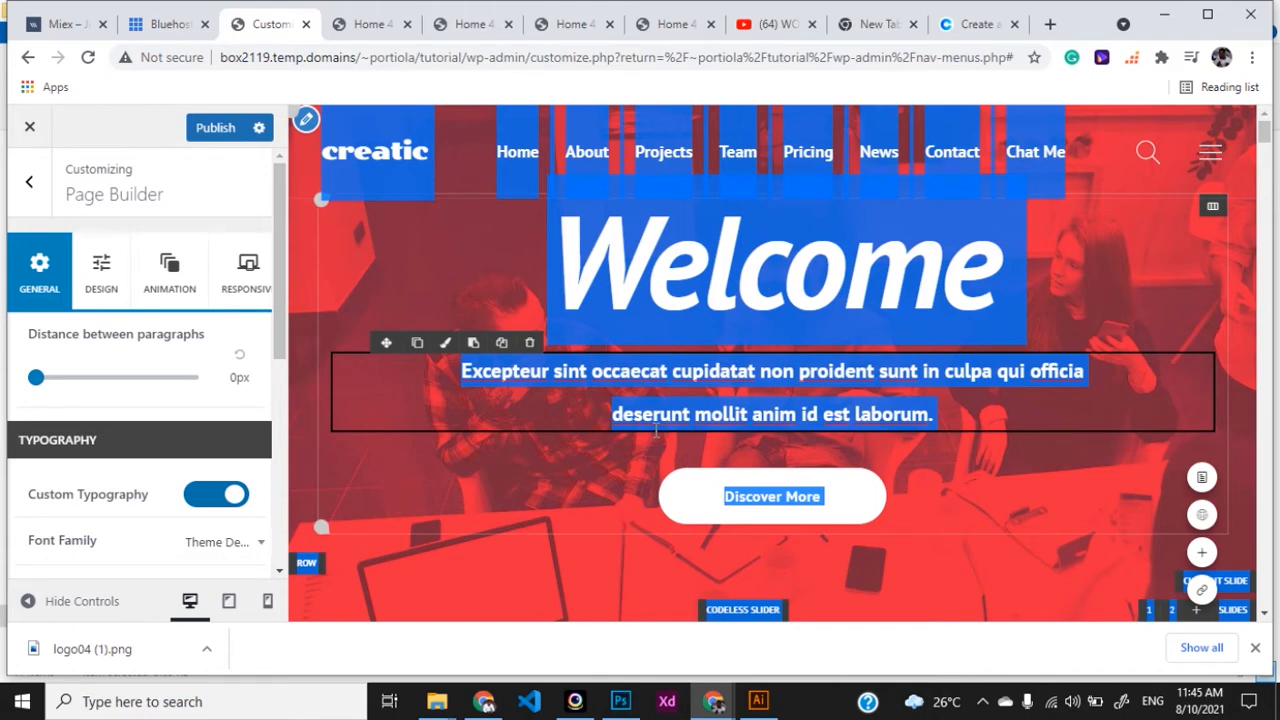
click(825, 500)
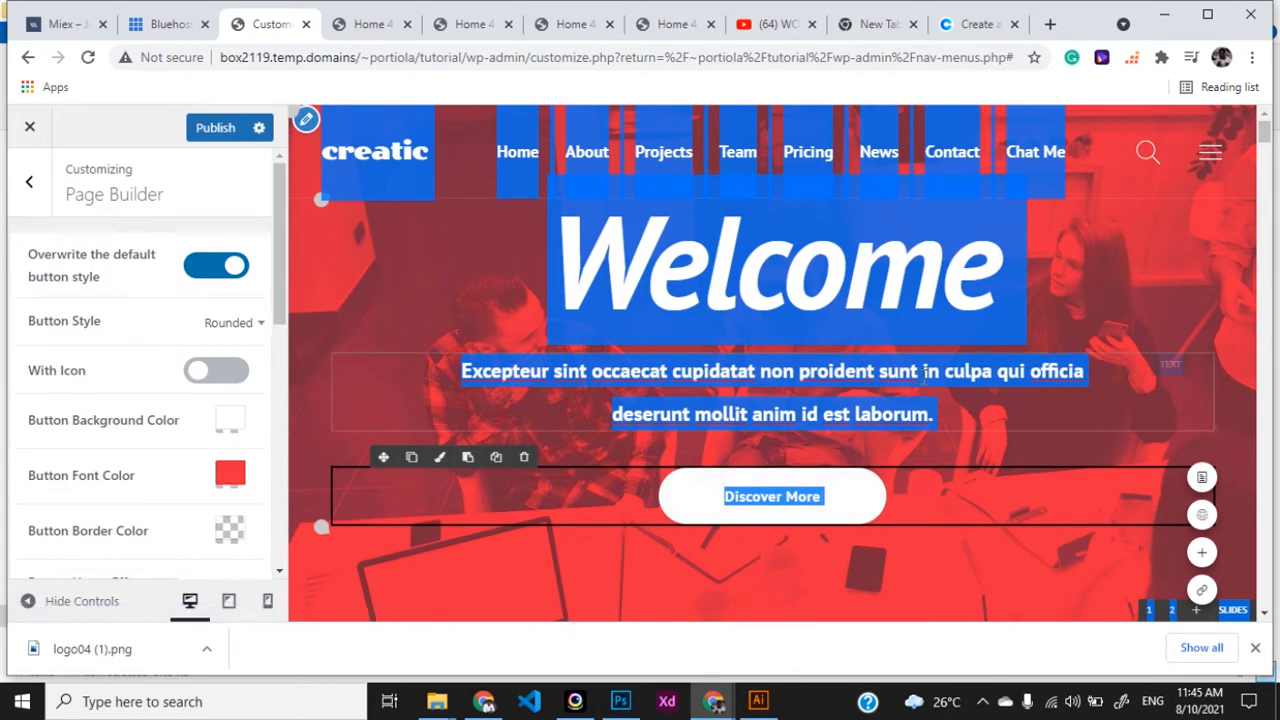
click(961, 236)
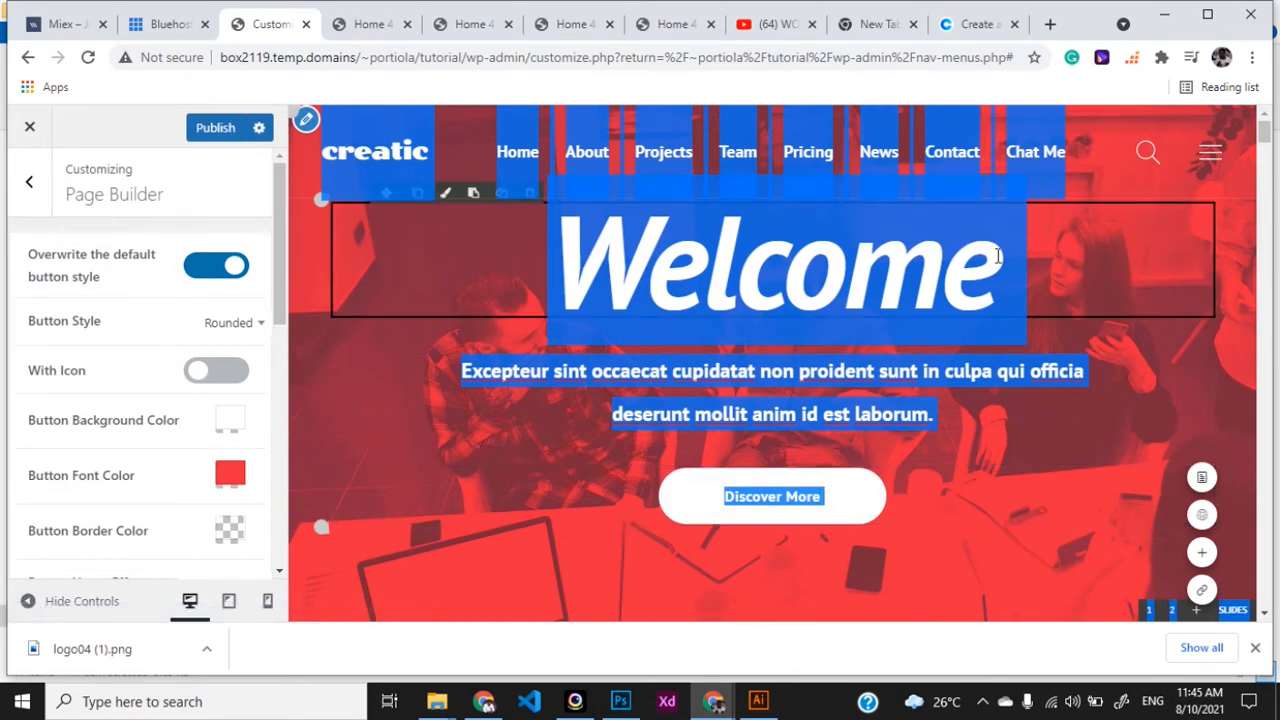
double_click(955, 268)
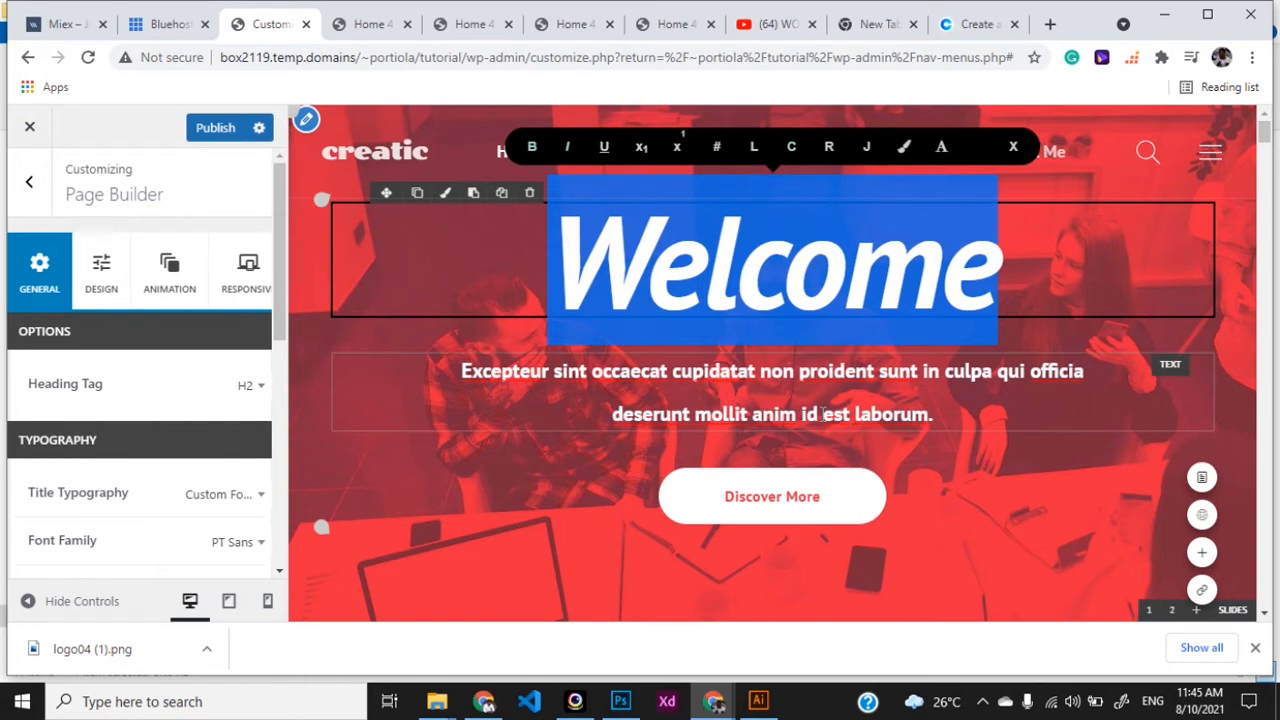
click(930, 376)
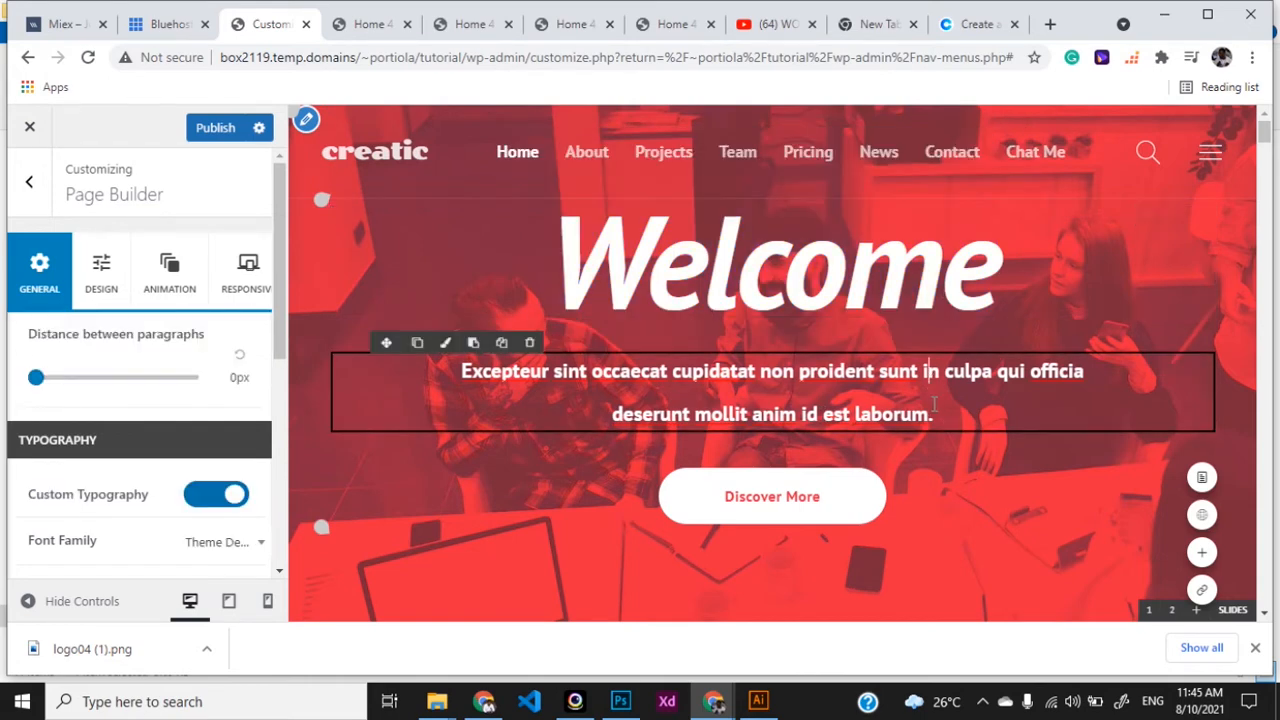
drag(938, 420, 459, 376)
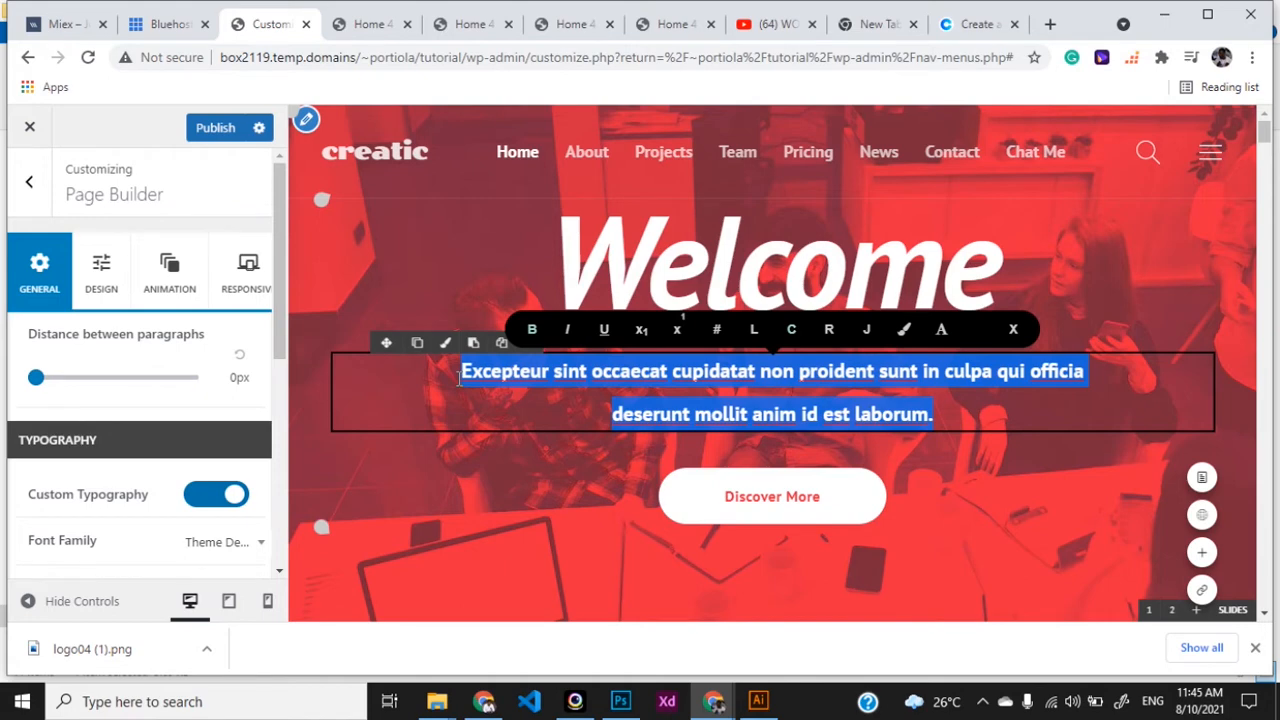
text(Welc)
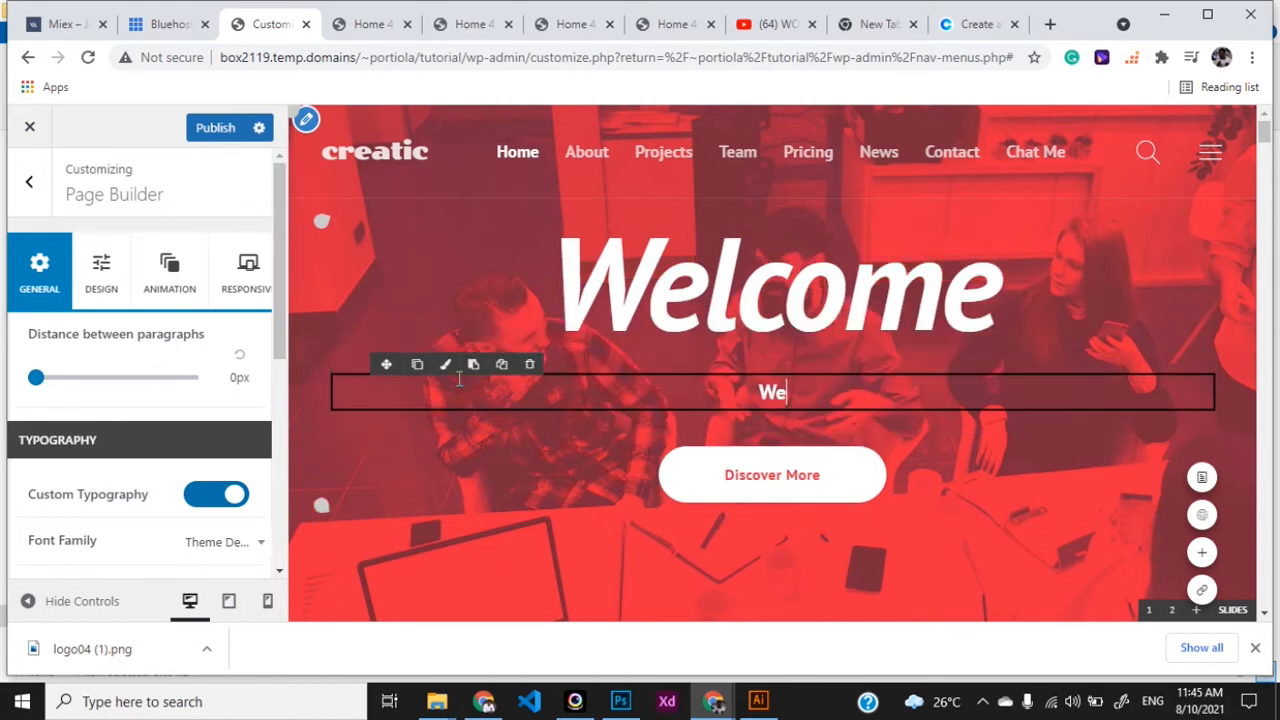
key(BackSpace)
key(BackSpace)
key(BackSpace)
text(e are gla)
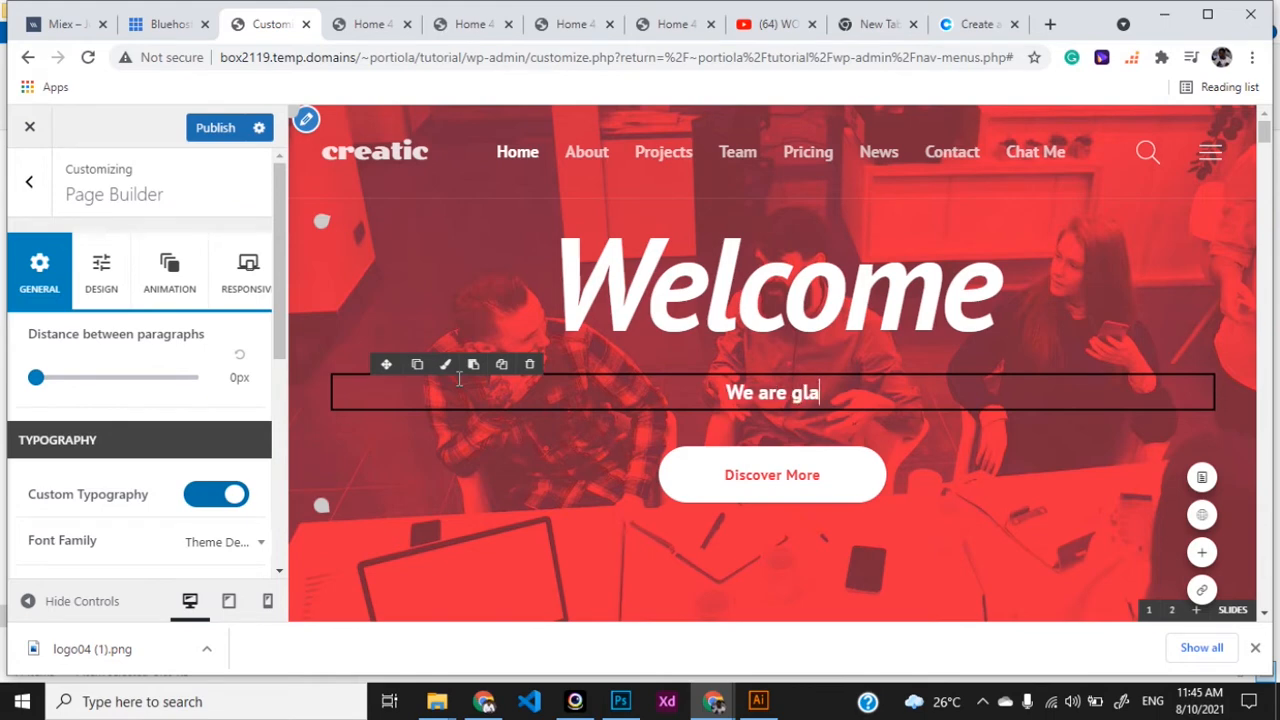
text(d you vi)
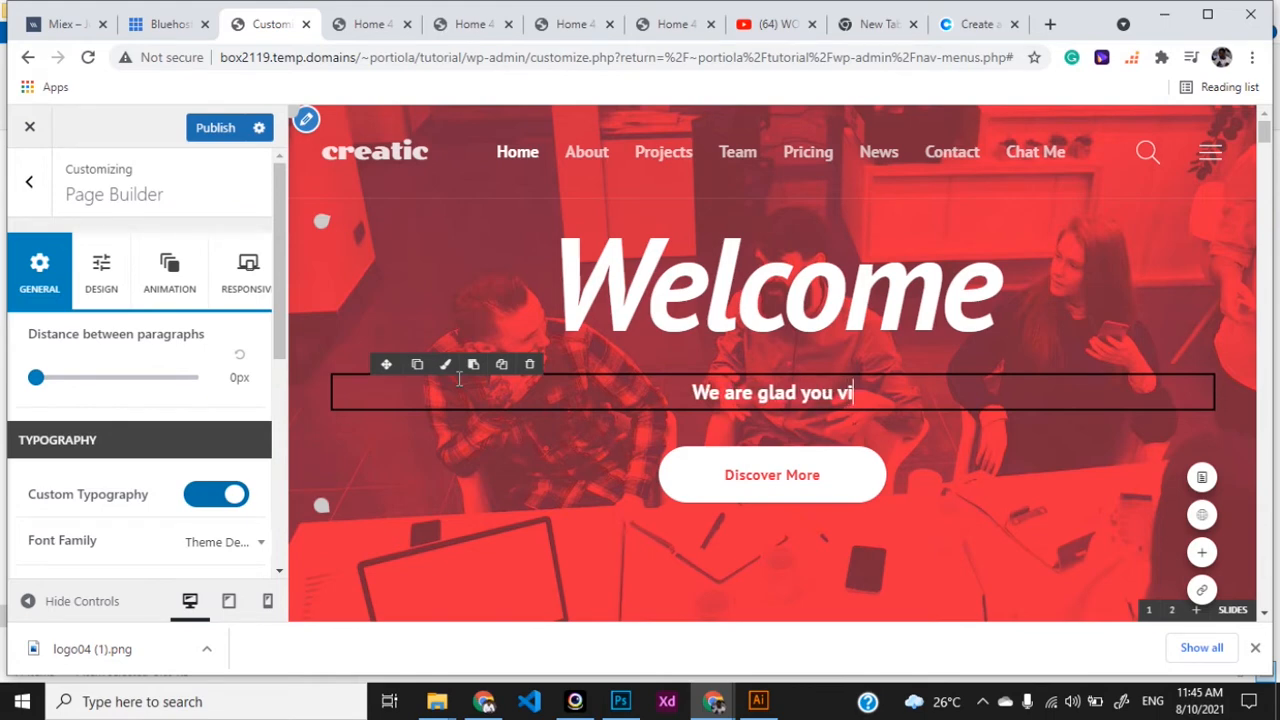
text(sited )
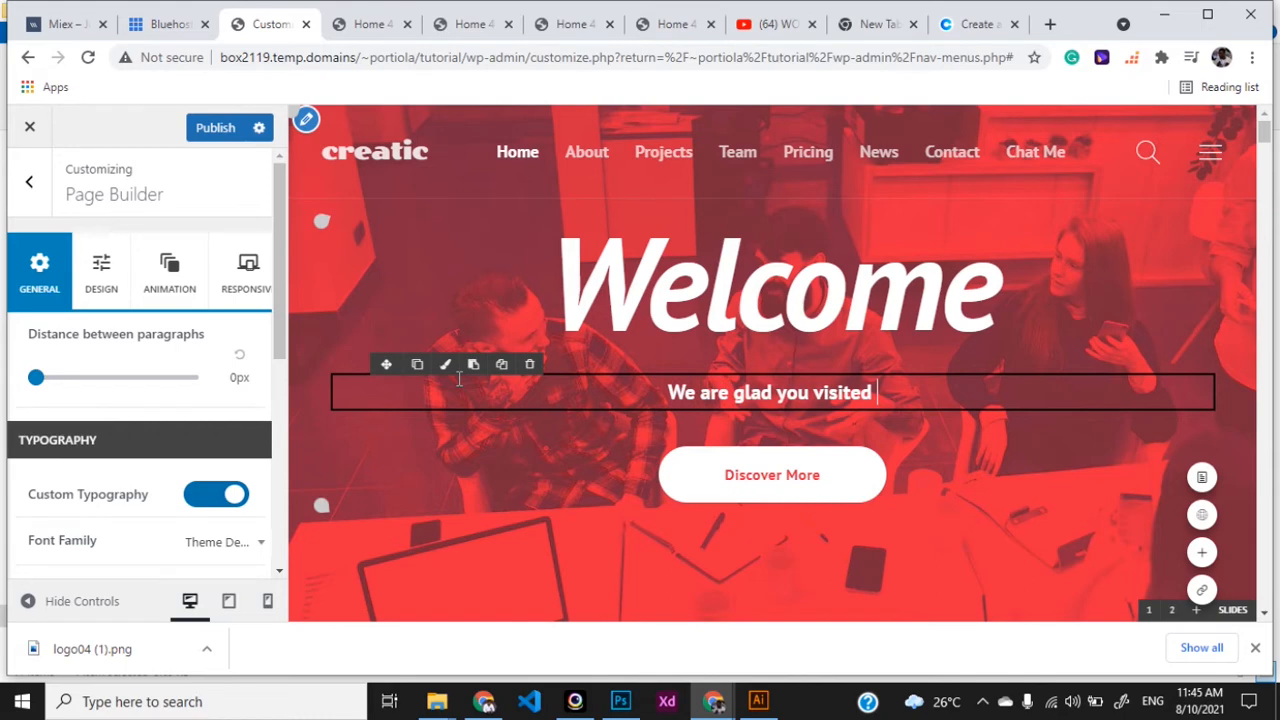
text(our w)
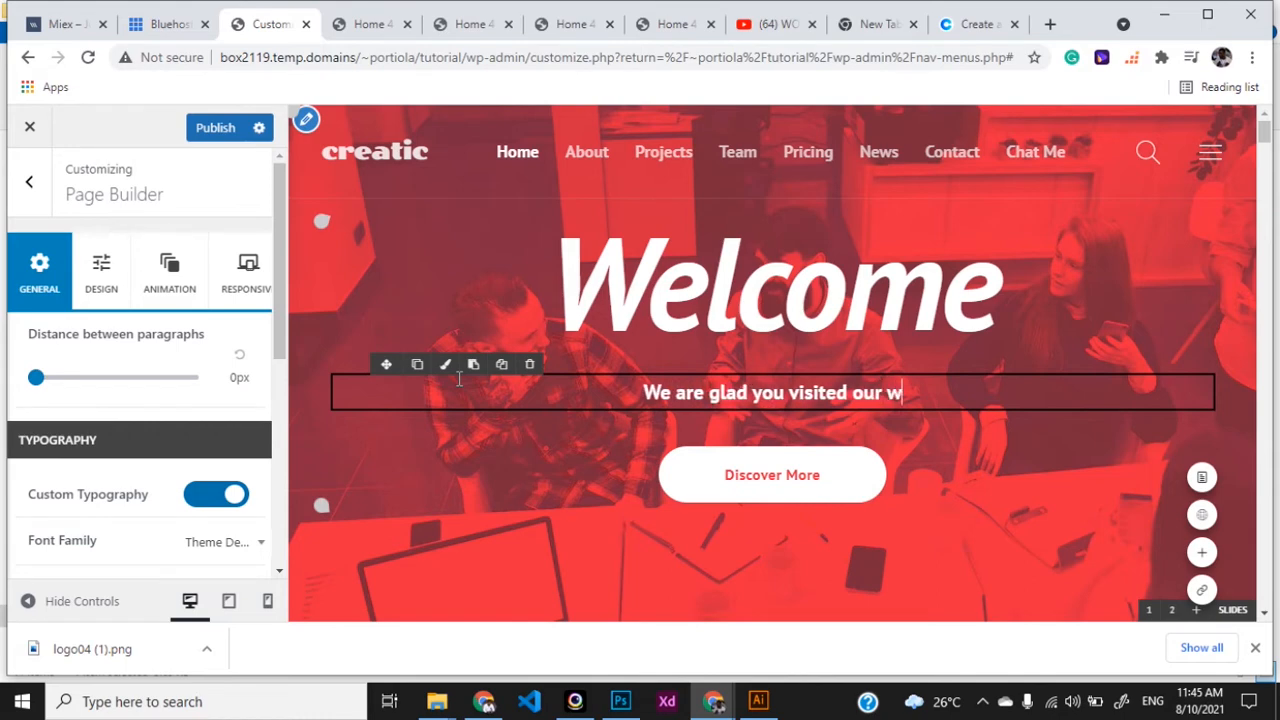
text(ebsite)
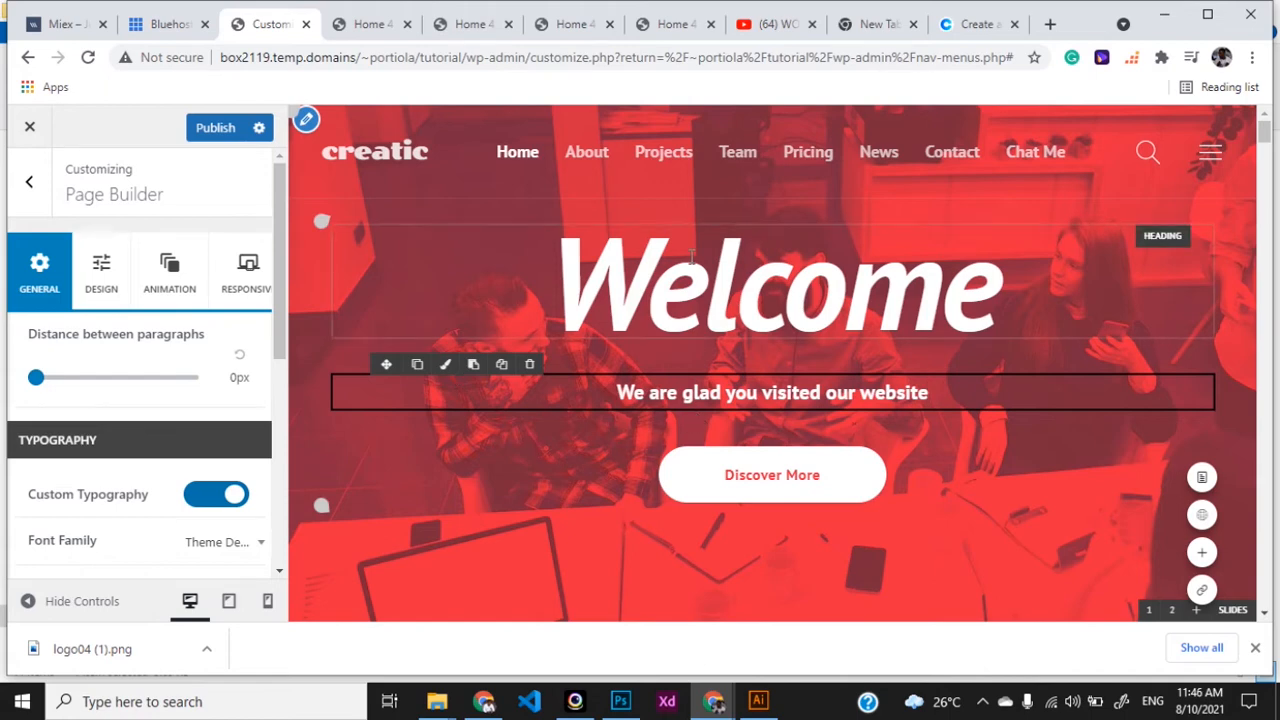
- Rename the Discover More button to 'Chat Us' and bring up the slide's Animation and Scroll SVG Bottom settings
click(790, 478)
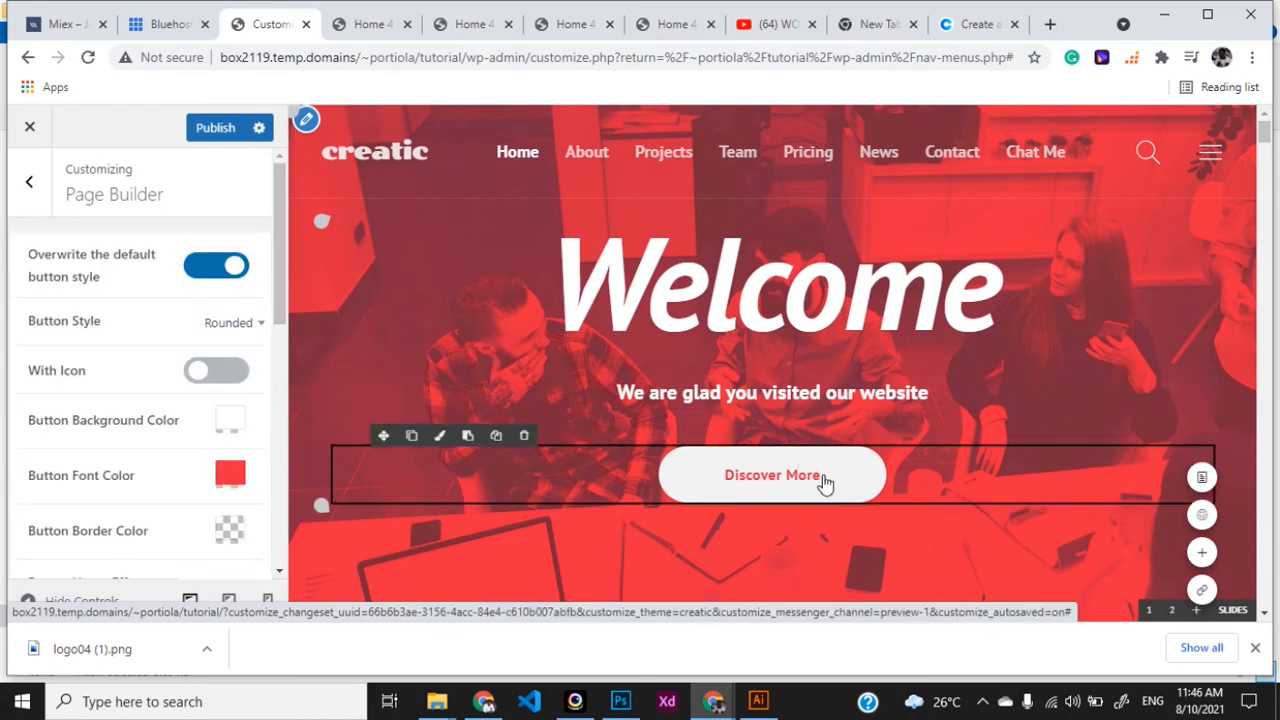
triple_click(763, 487)
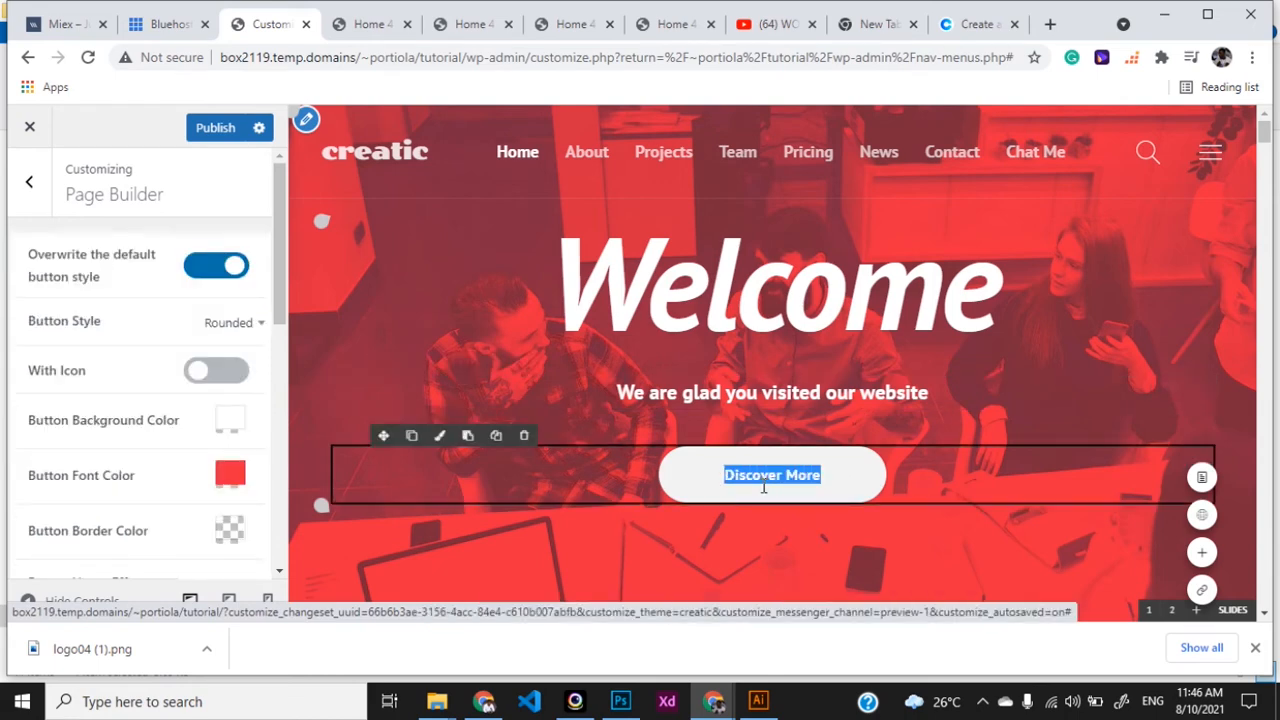
text(chat)
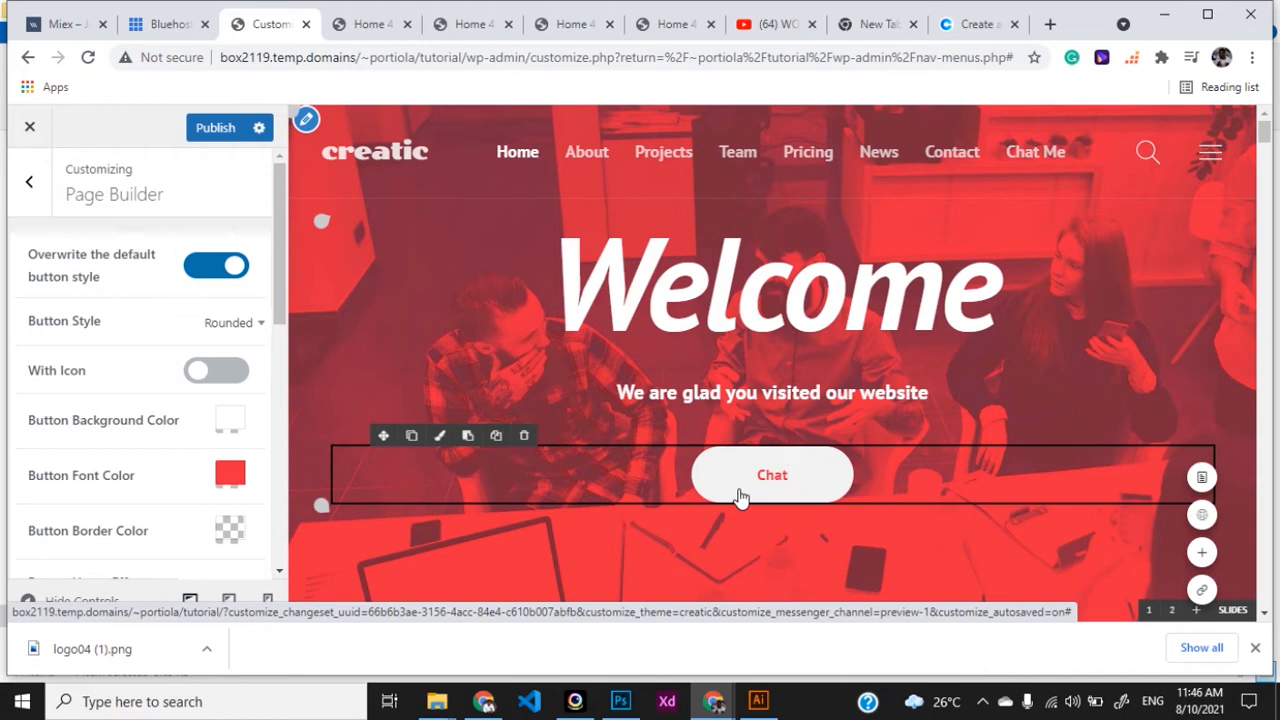
text( Us)
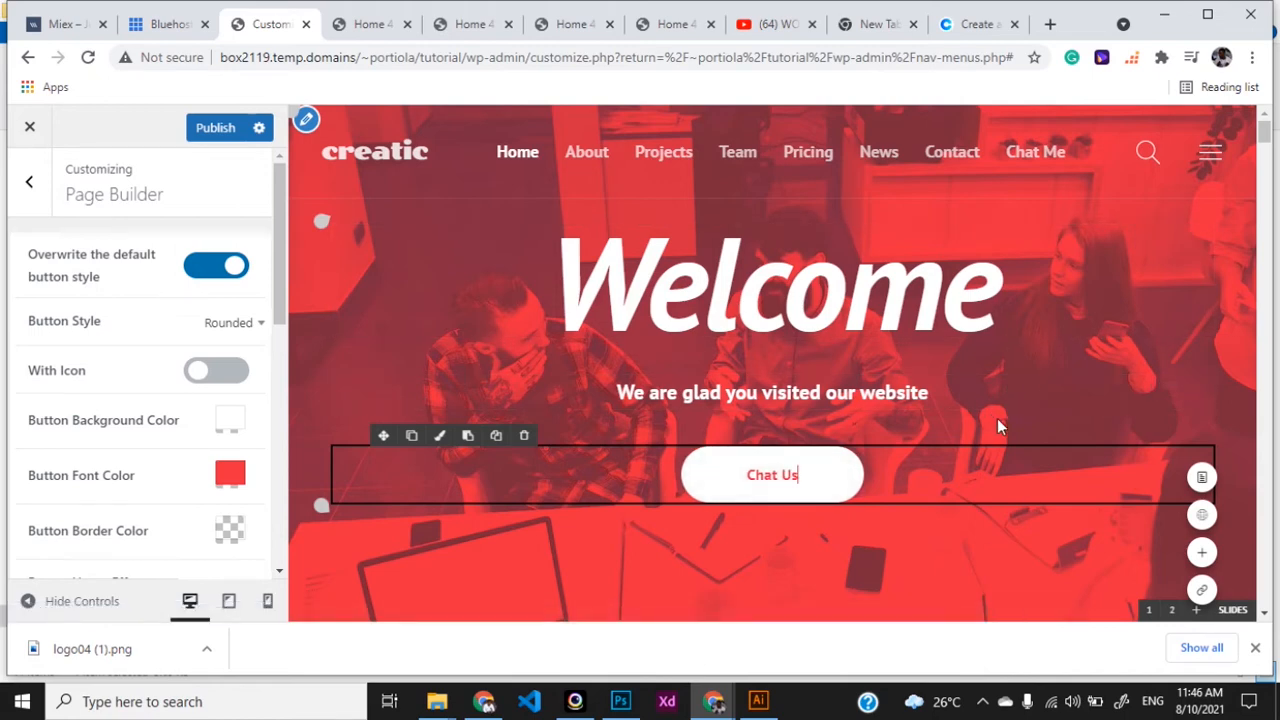
scroll(851, 520, down, 1)
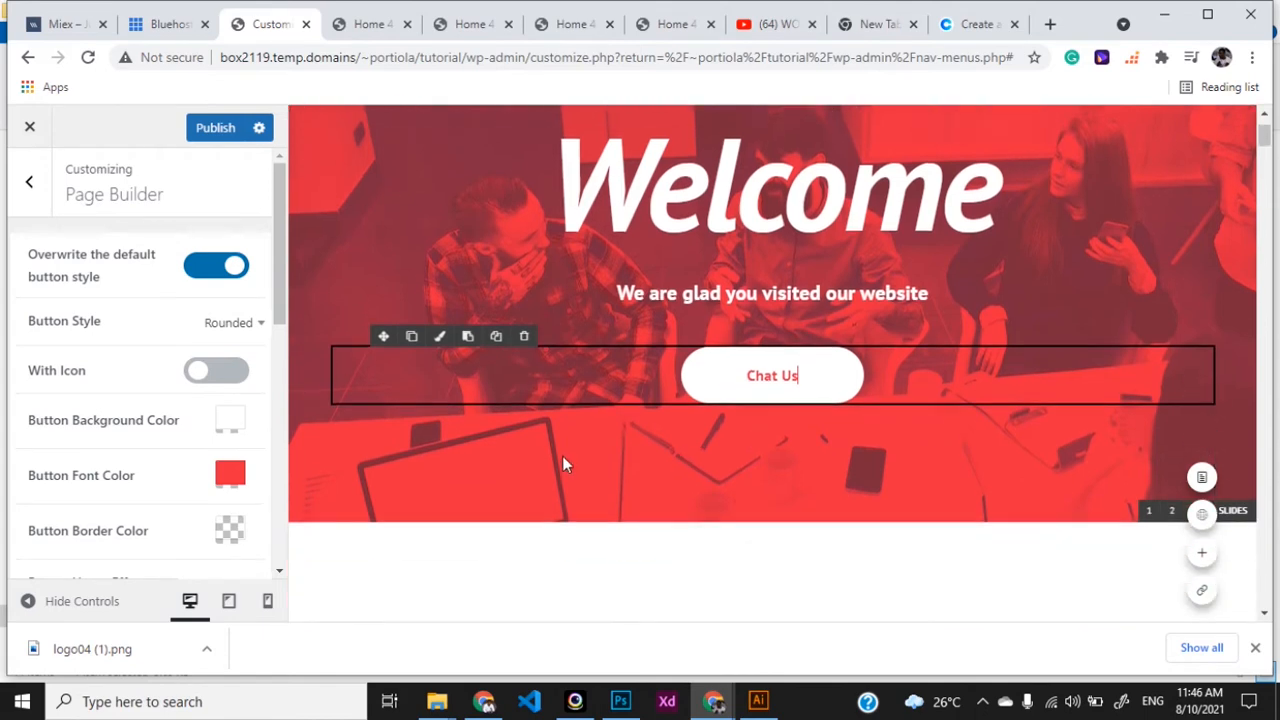
click(360, 508)
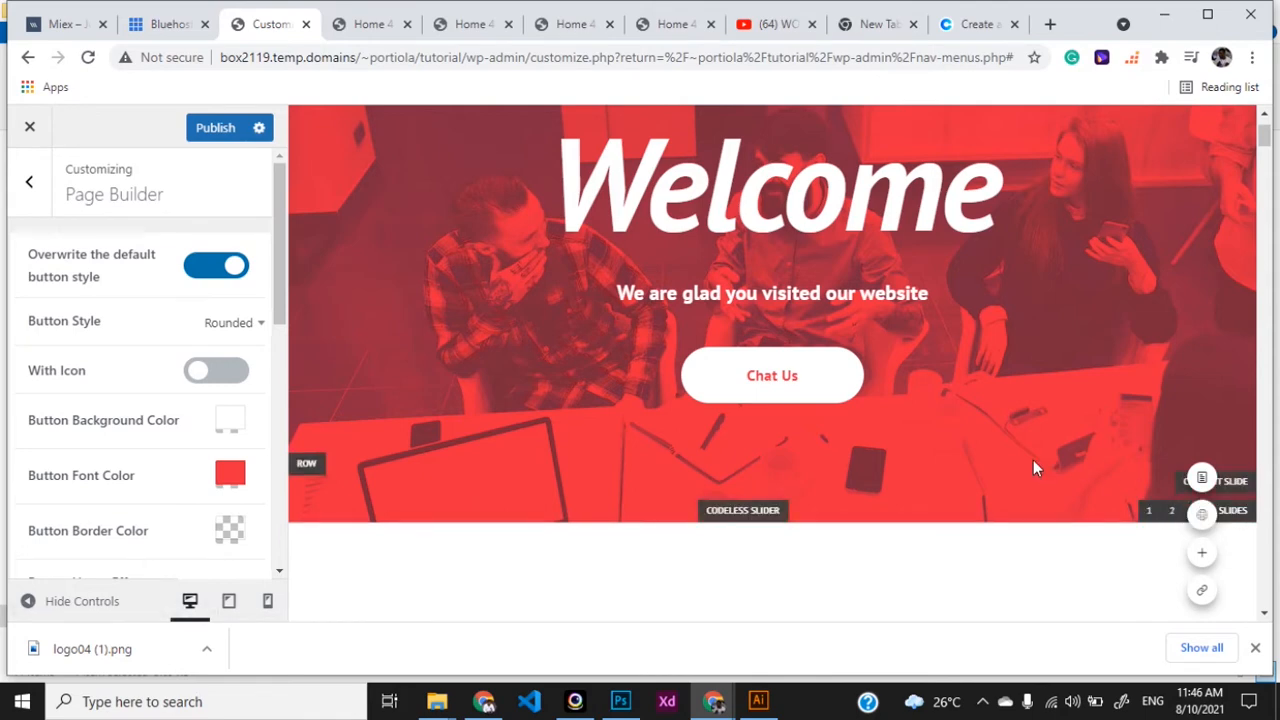
scroll(1035, 465, down, 1)
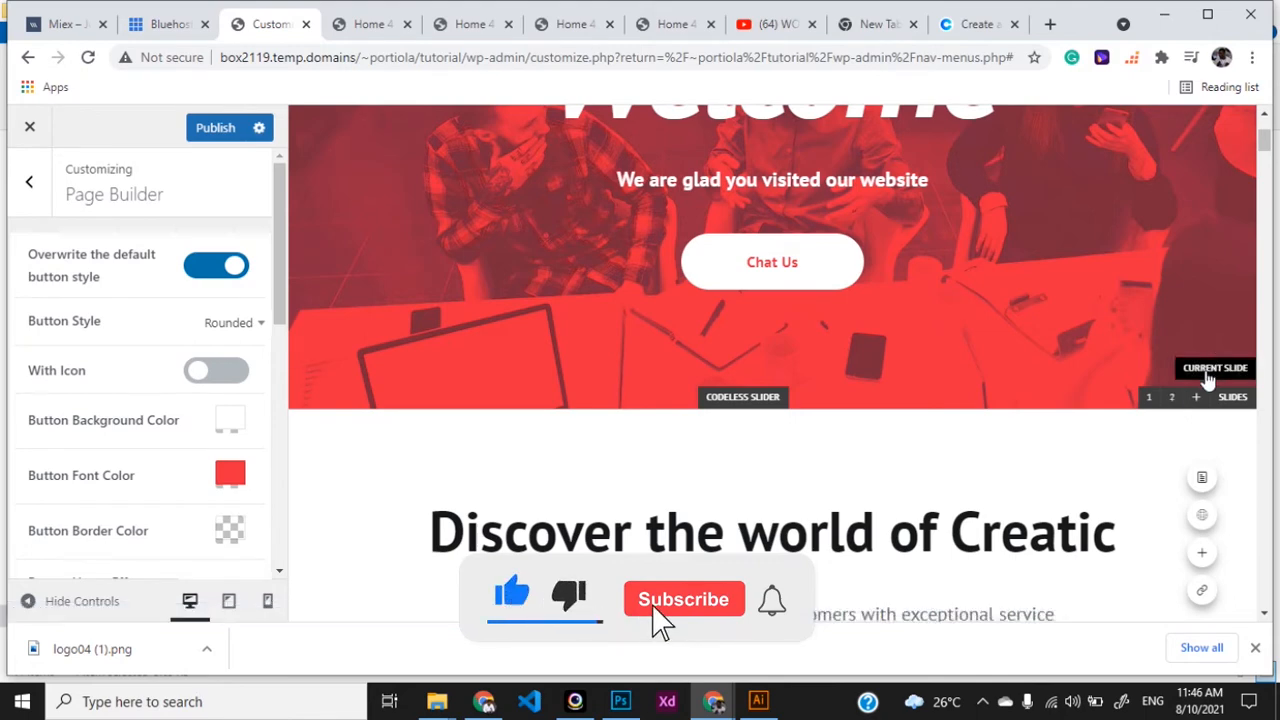
click(1207, 372)
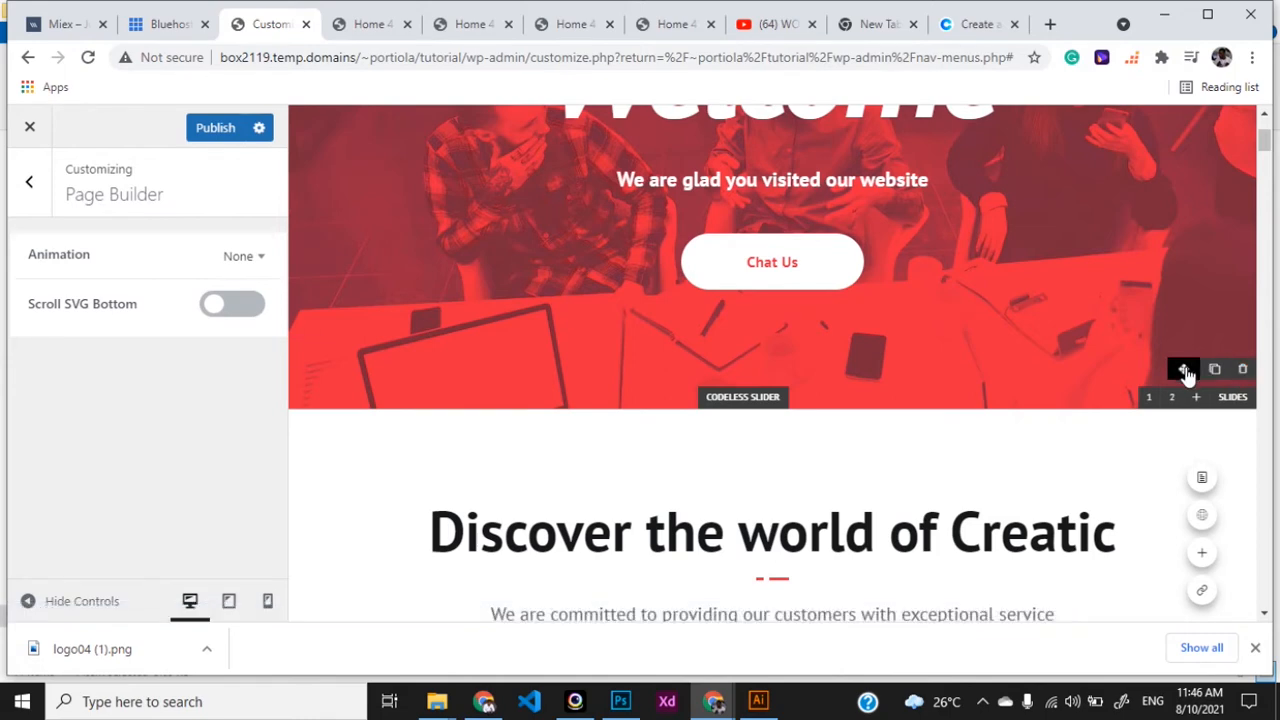
- Open the slider row's settings panel
click(311, 351)
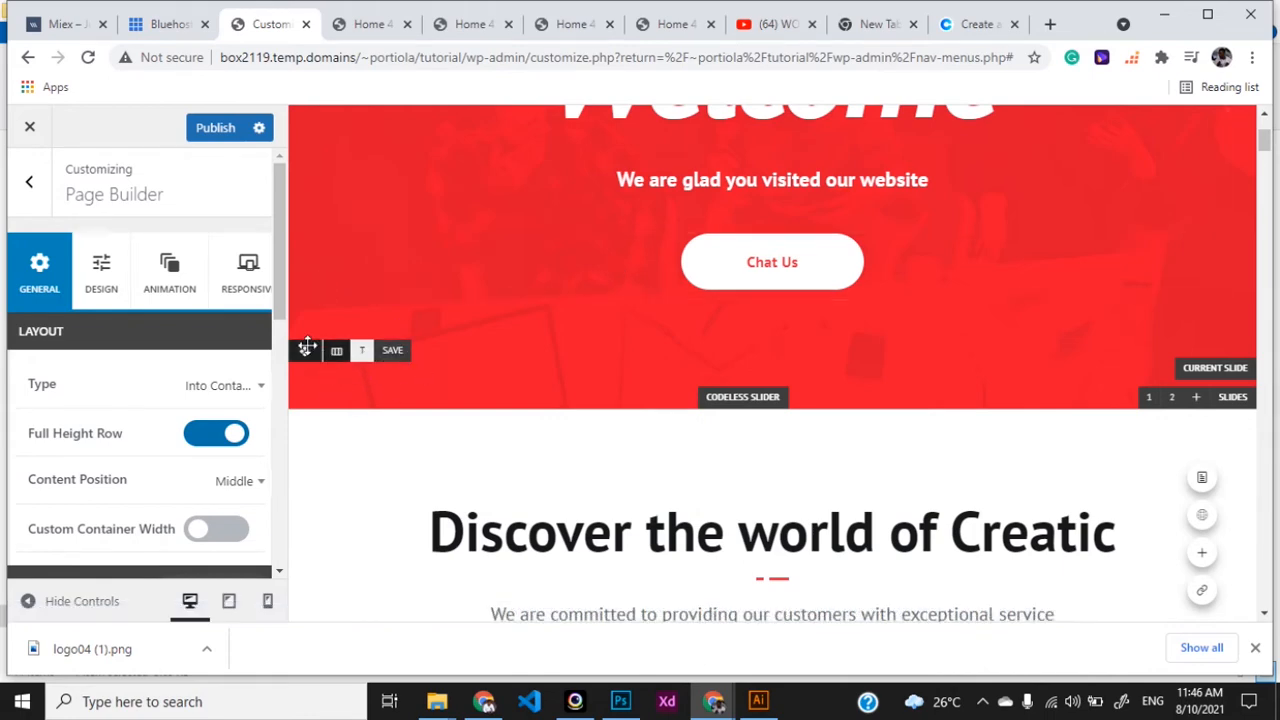
scroll(118, 533, down, 2)
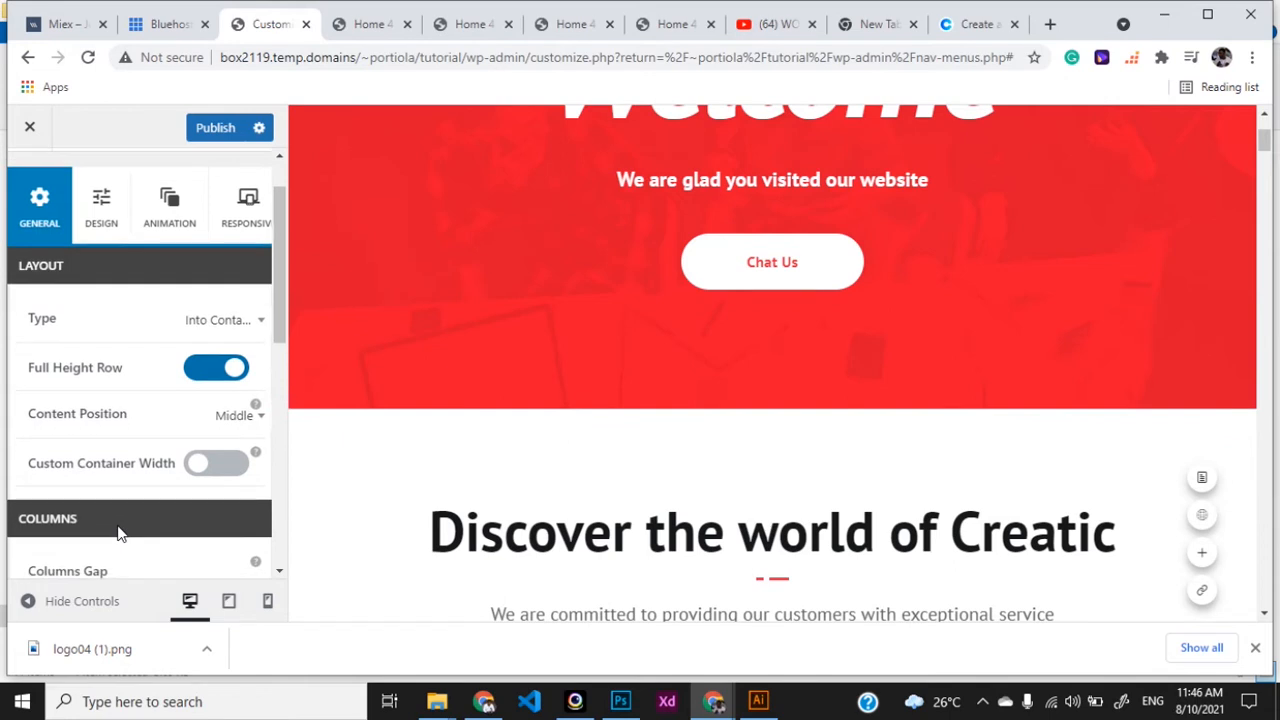
scroll(118, 533, up, 1)
scroll(118, 533, up, 1)
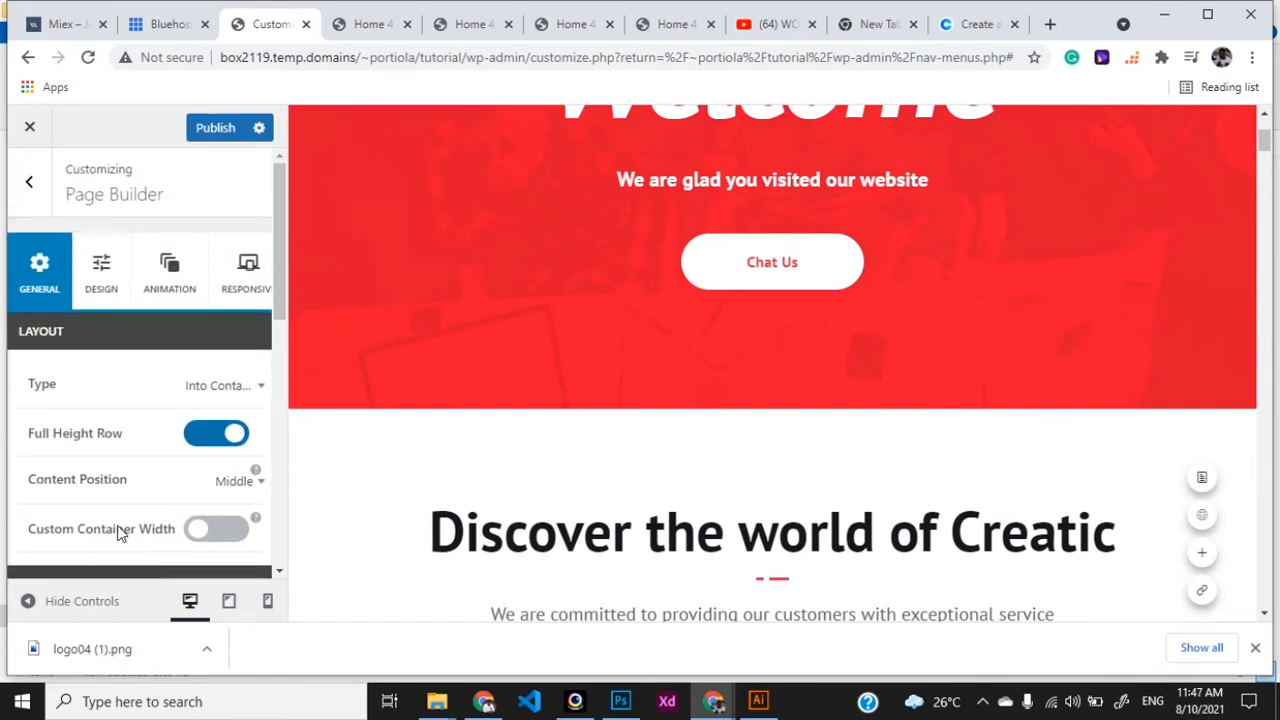
scroll(80, 492, down, 2)
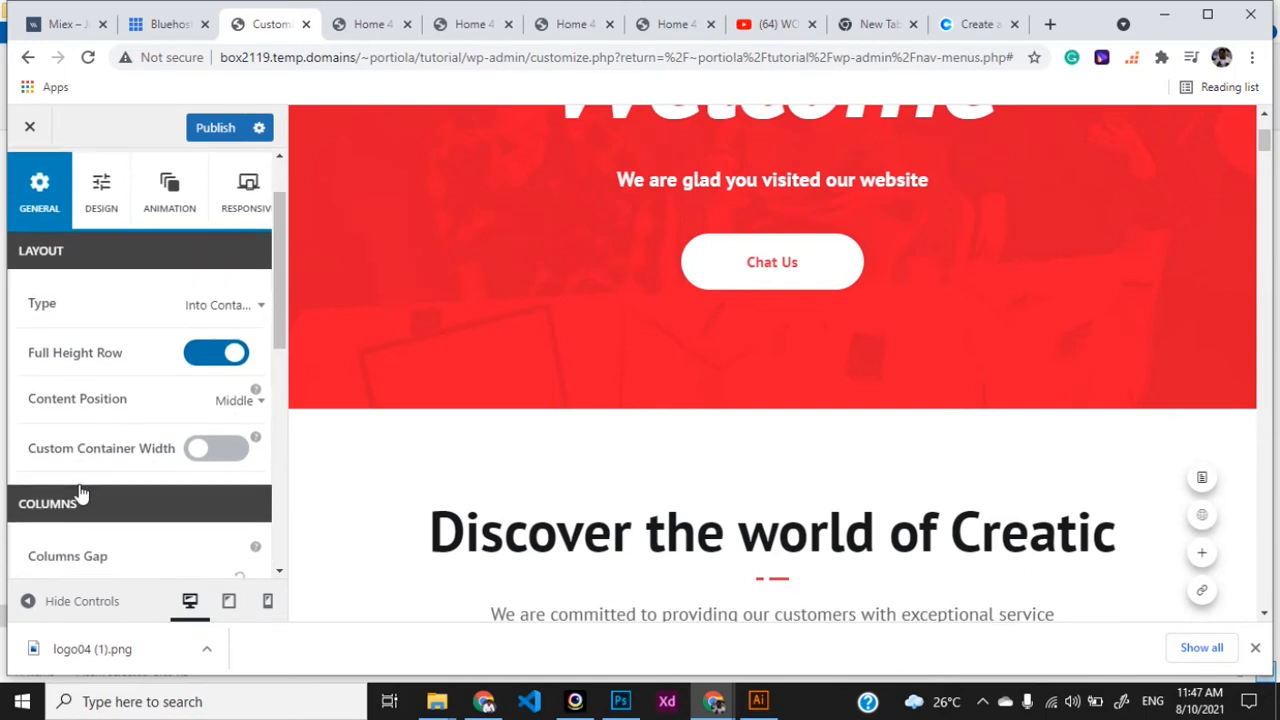
scroll(80, 492, down, 5)
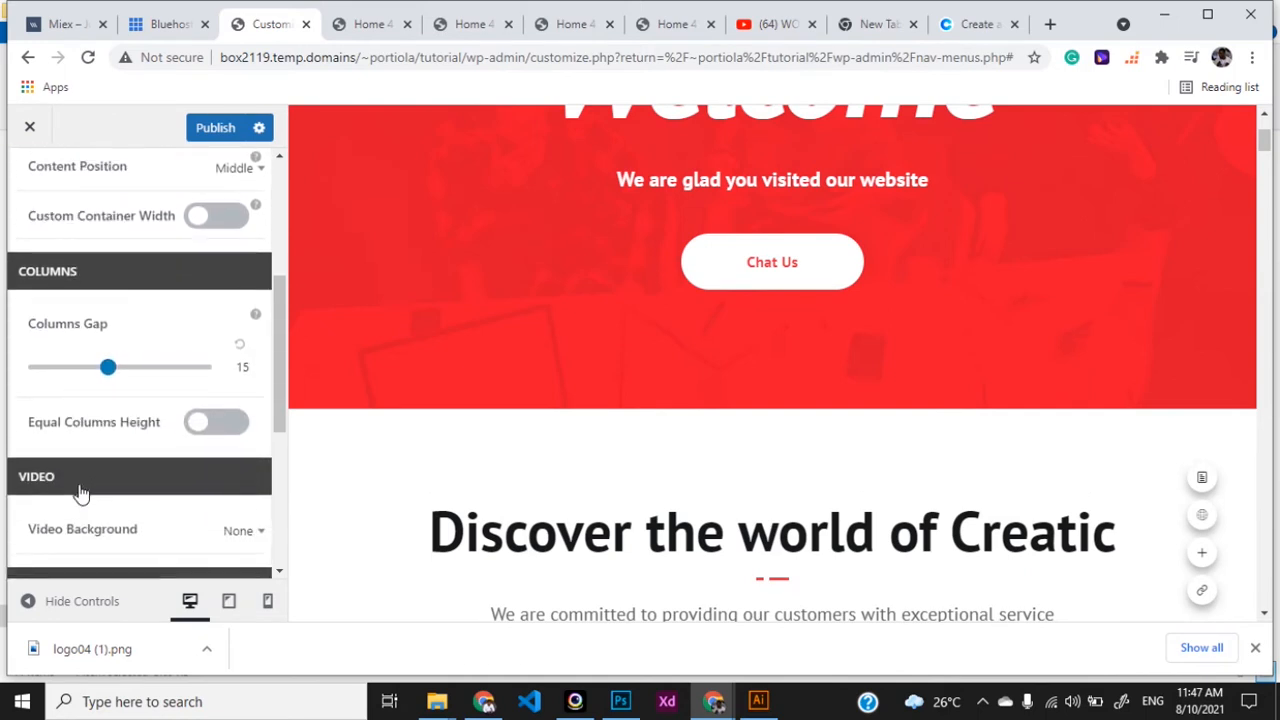
scroll(80, 492, down, 2)
scroll(80, 490, up, 9)
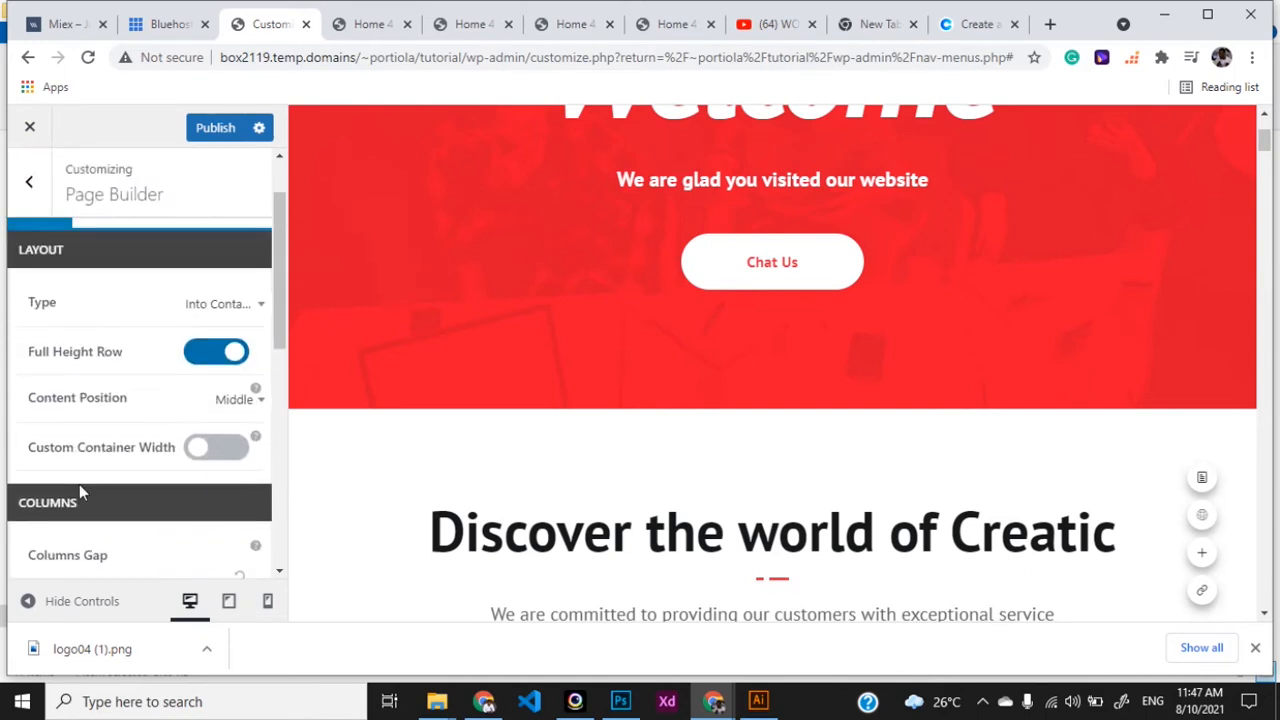
- Switch to the row's Design options and scroll down to the Background Image section
click(102, 278)
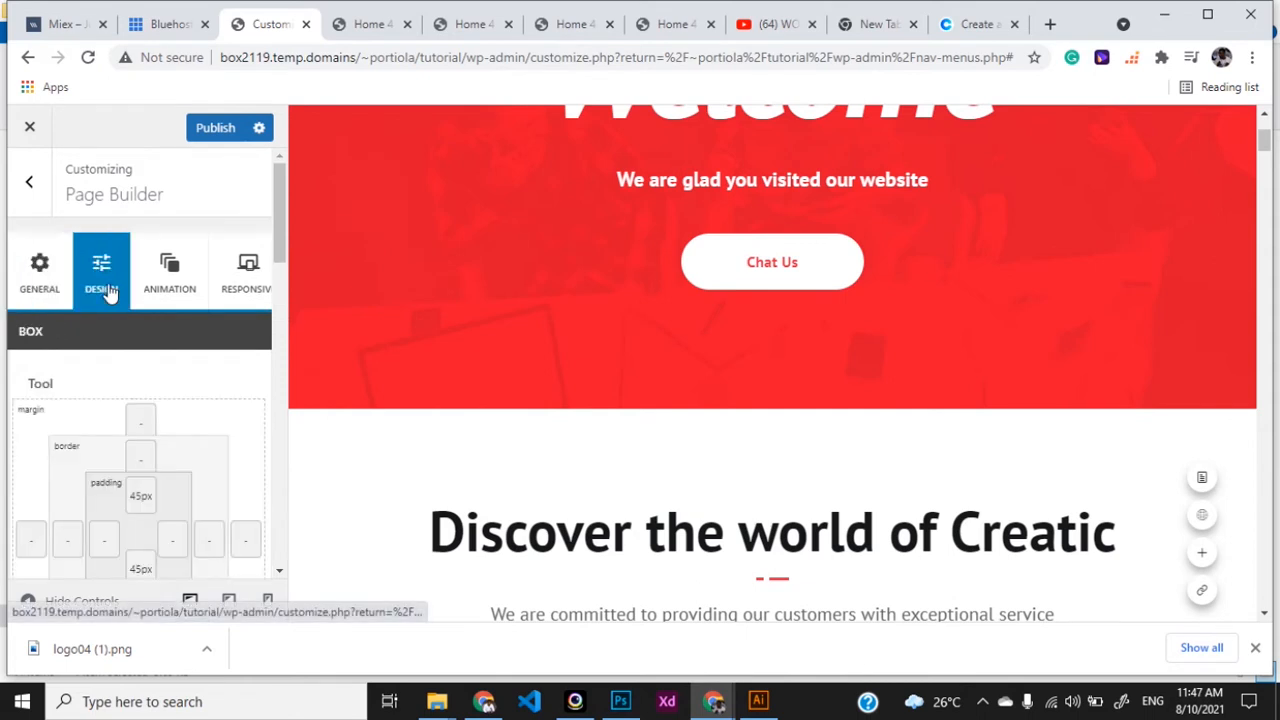
scroll(126, 484, down, 1)
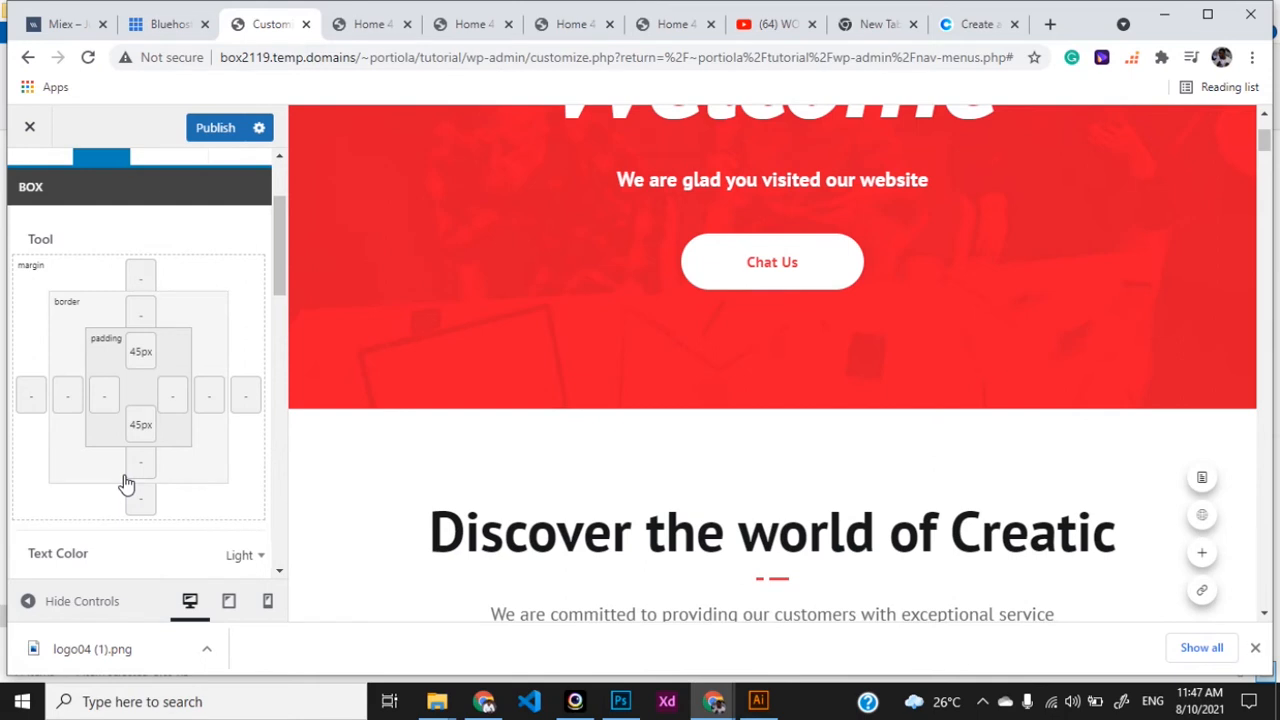
scroll(129, 427, down, 4)
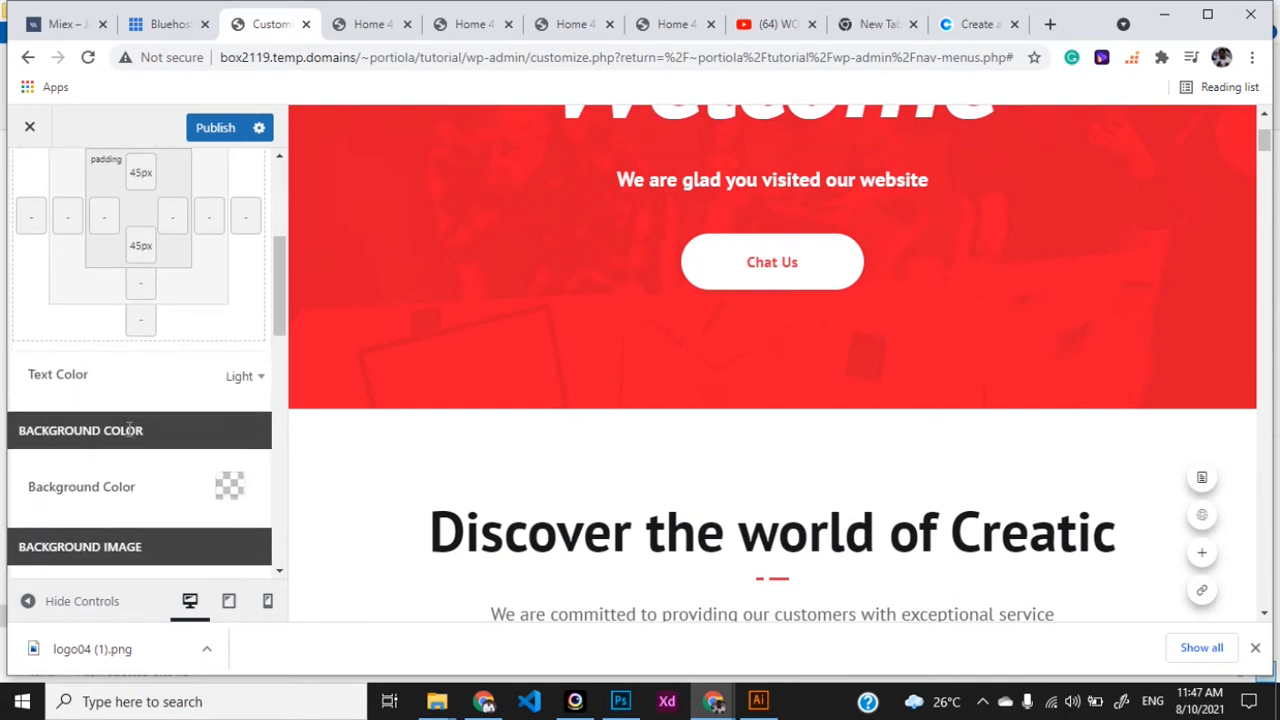
scroll(129, 427, down, 2)
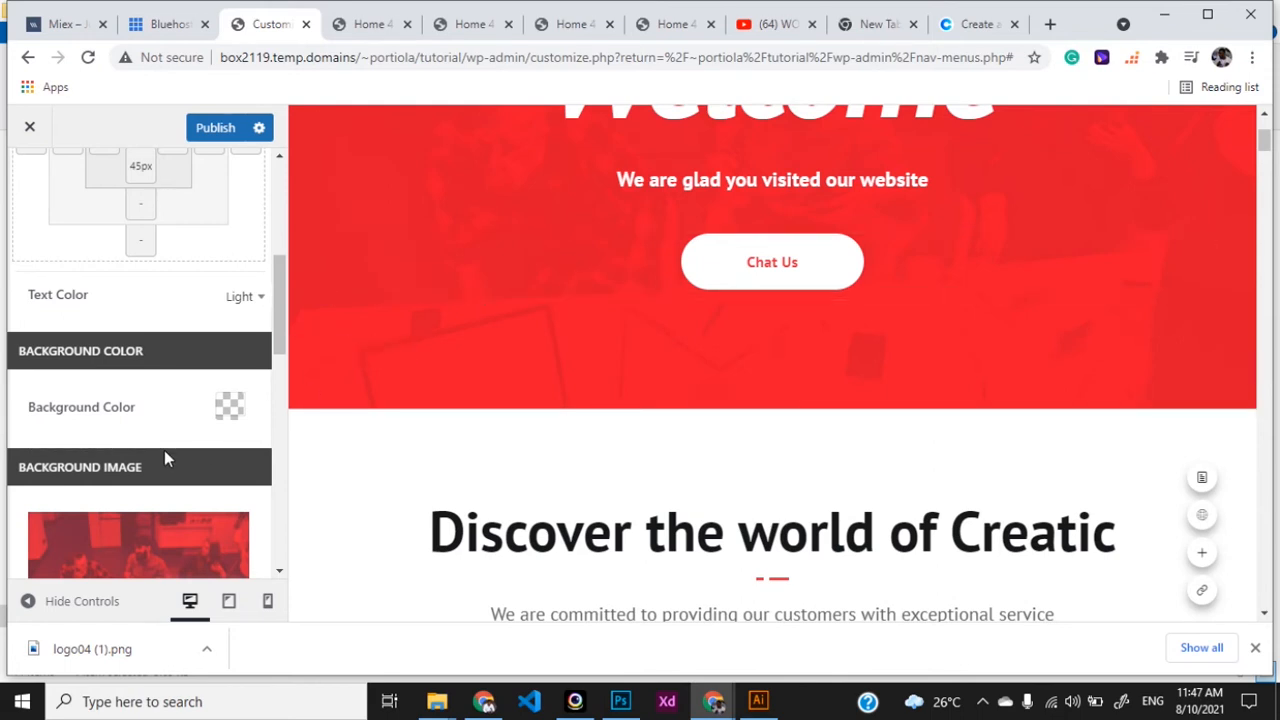
scroll(164, 450, down, 3)
scroll(152, 447, down, 1)
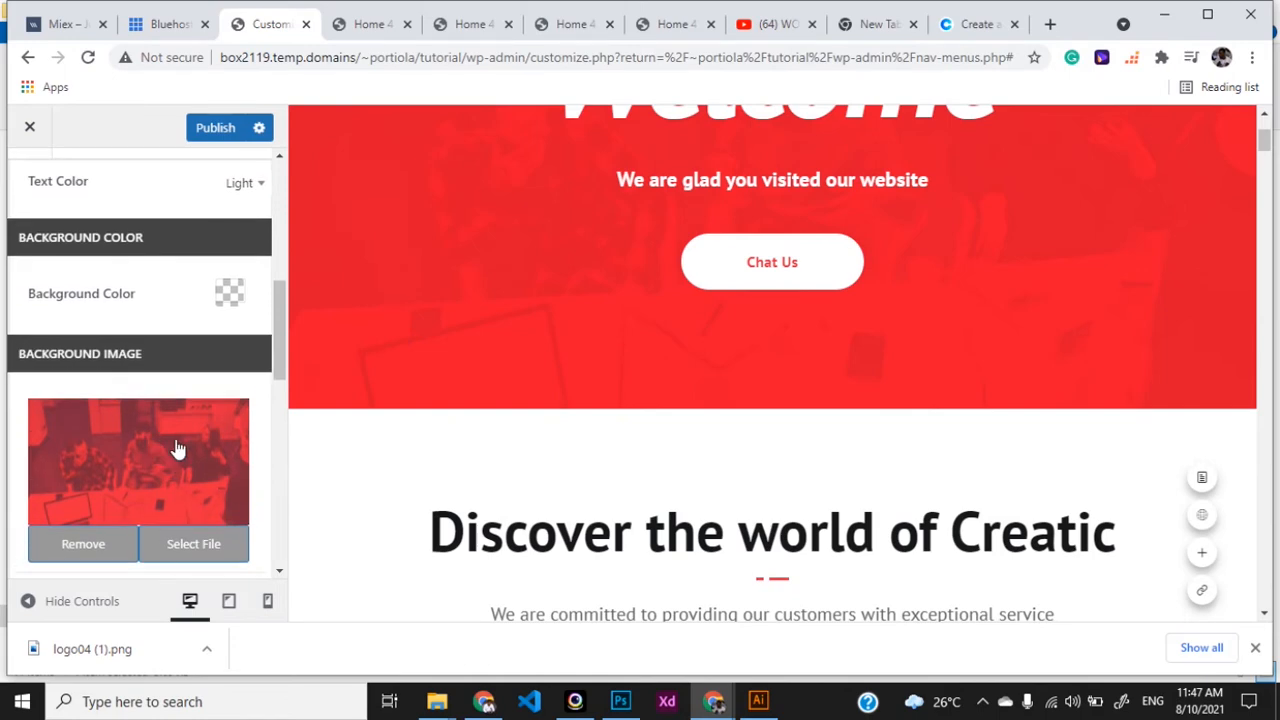
- Upload Banner 2X.jpg from the ASSETS folder and set it as the slide's background image
click(171, 540)
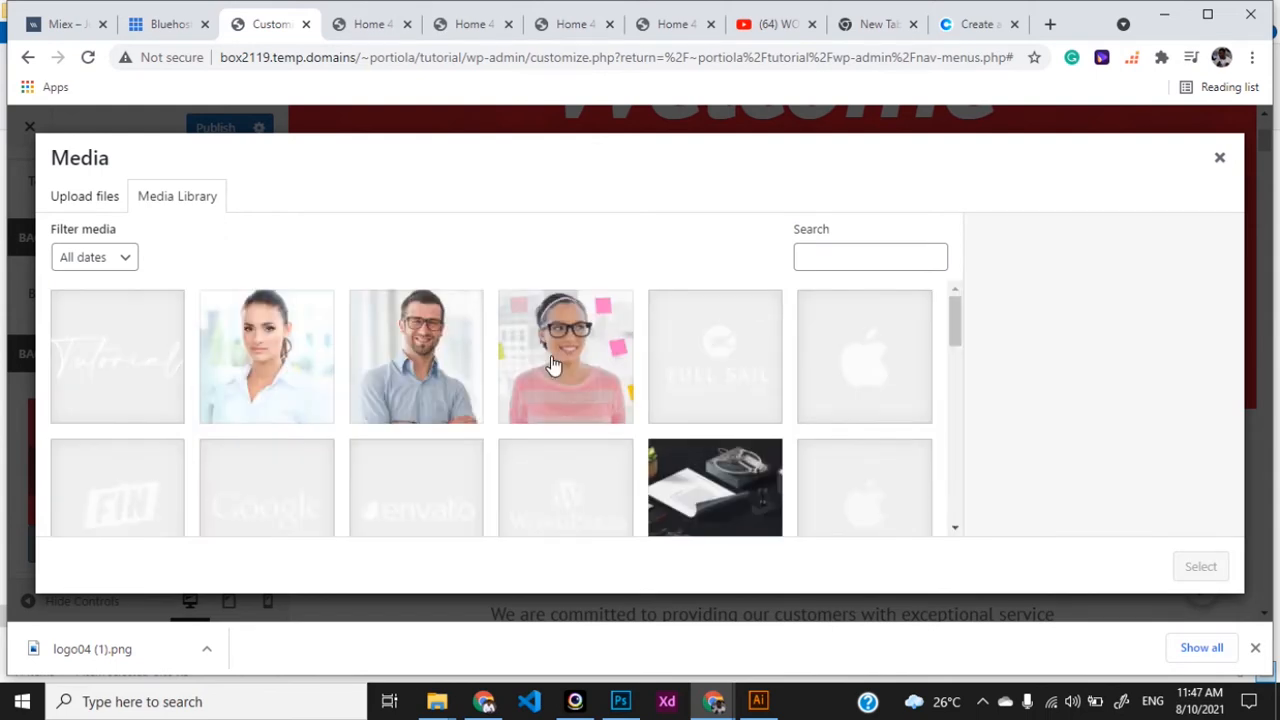
scroll(609, 486, down, 1)
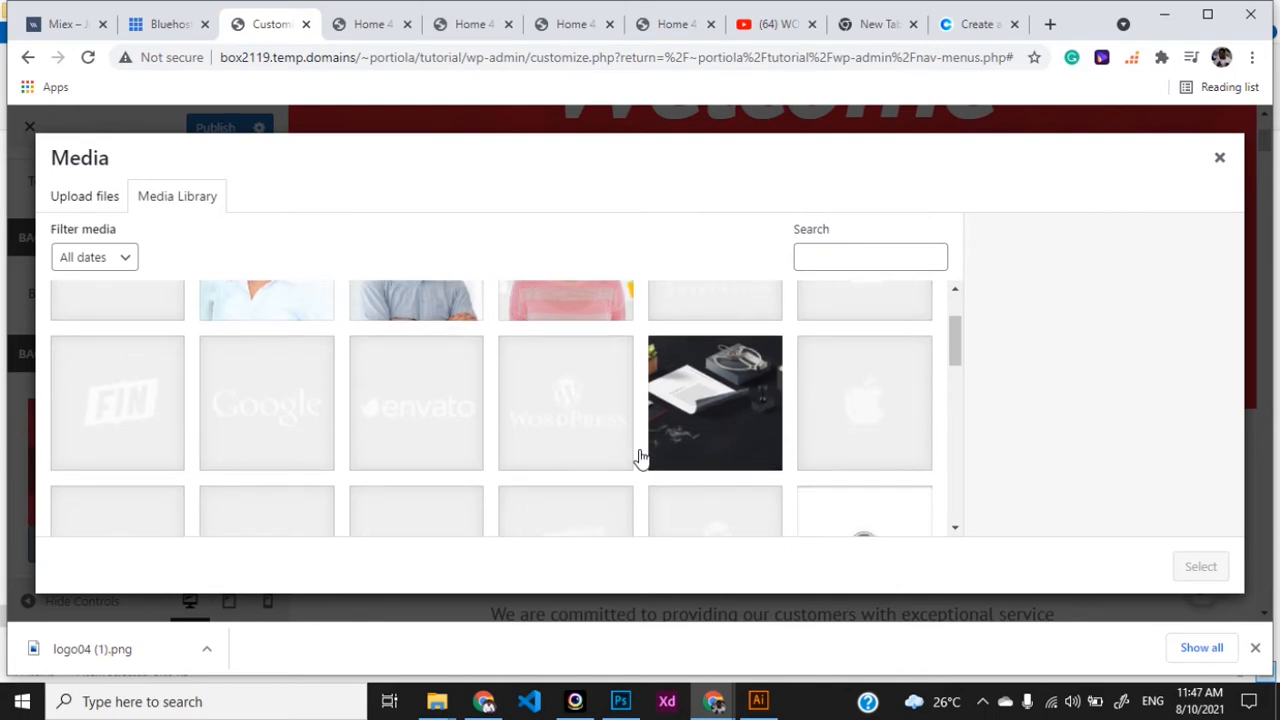
key(alt+Tab)
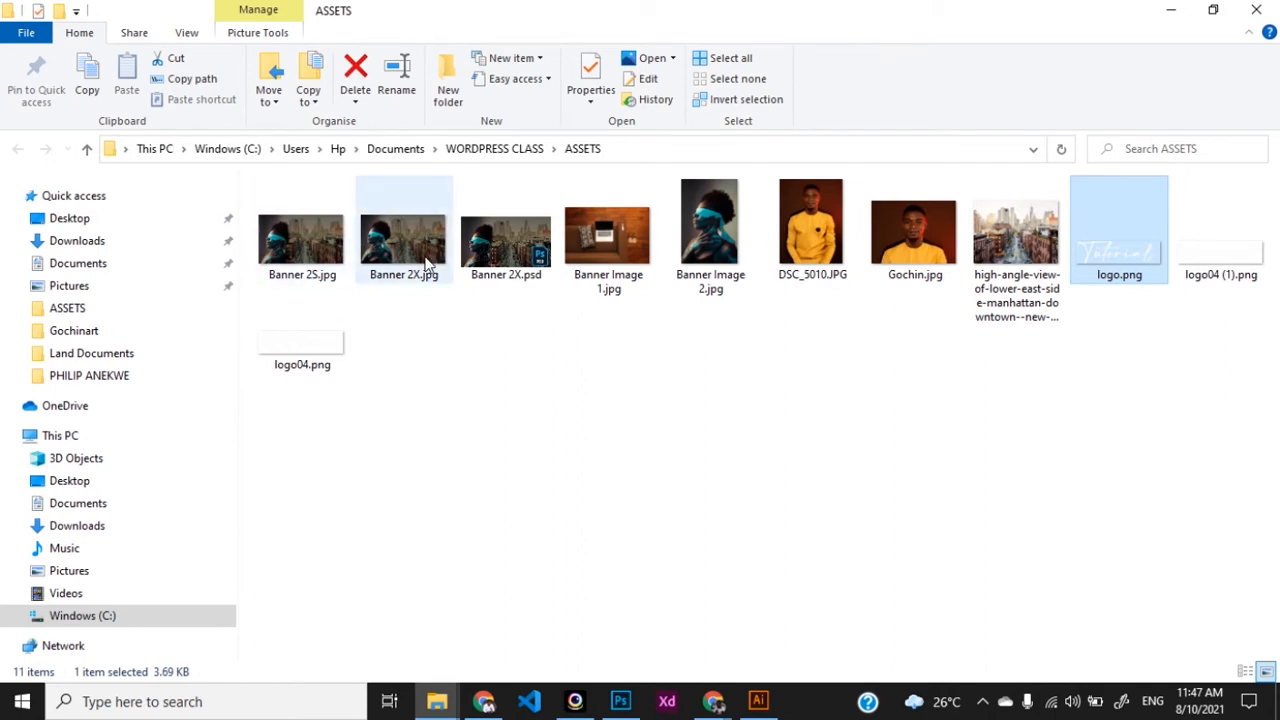
drag(405, 265, 579, 433)
key(alt+Tab)
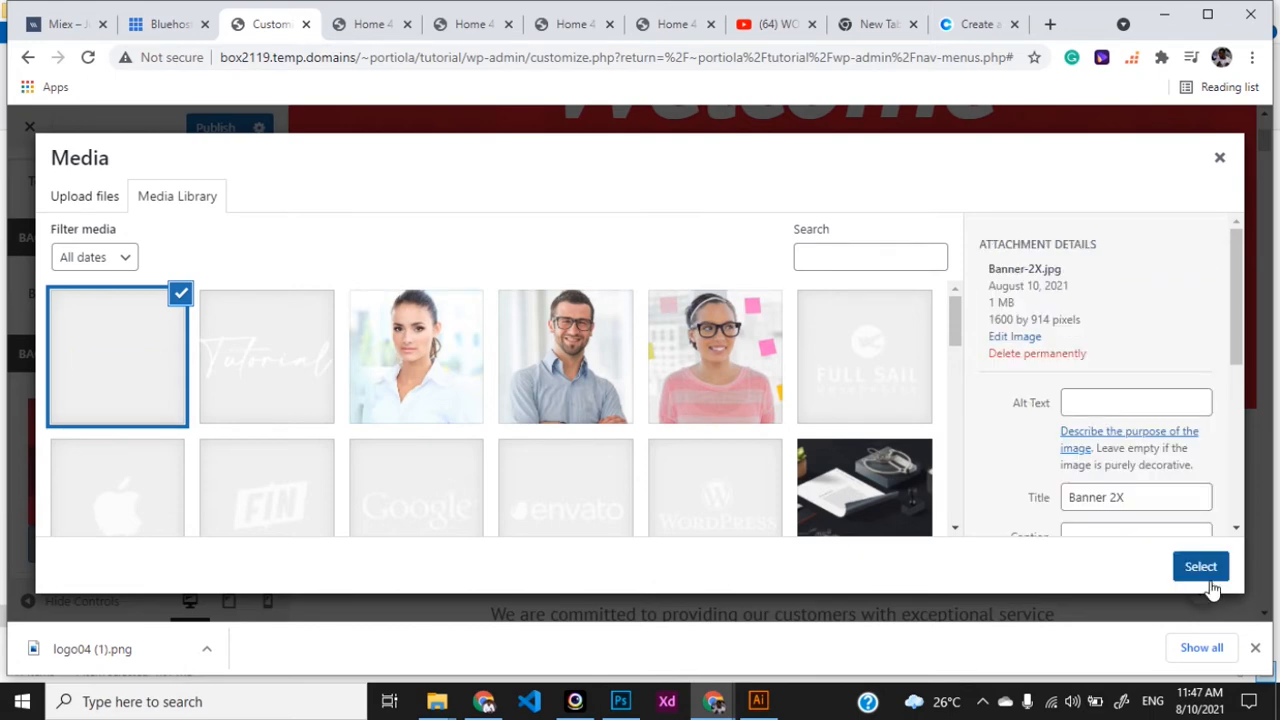
click(1203, 570)
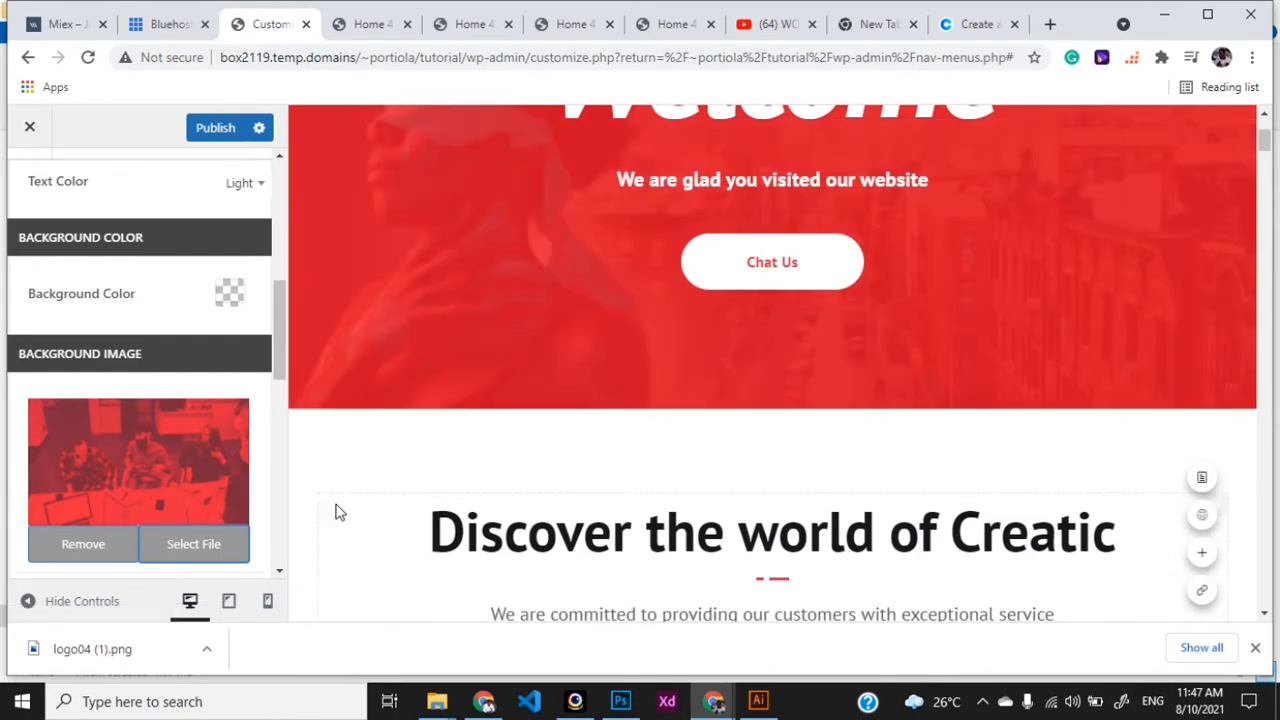
- Publish the Customizer changes with the new background image
scroll(724, 308, up, 3)
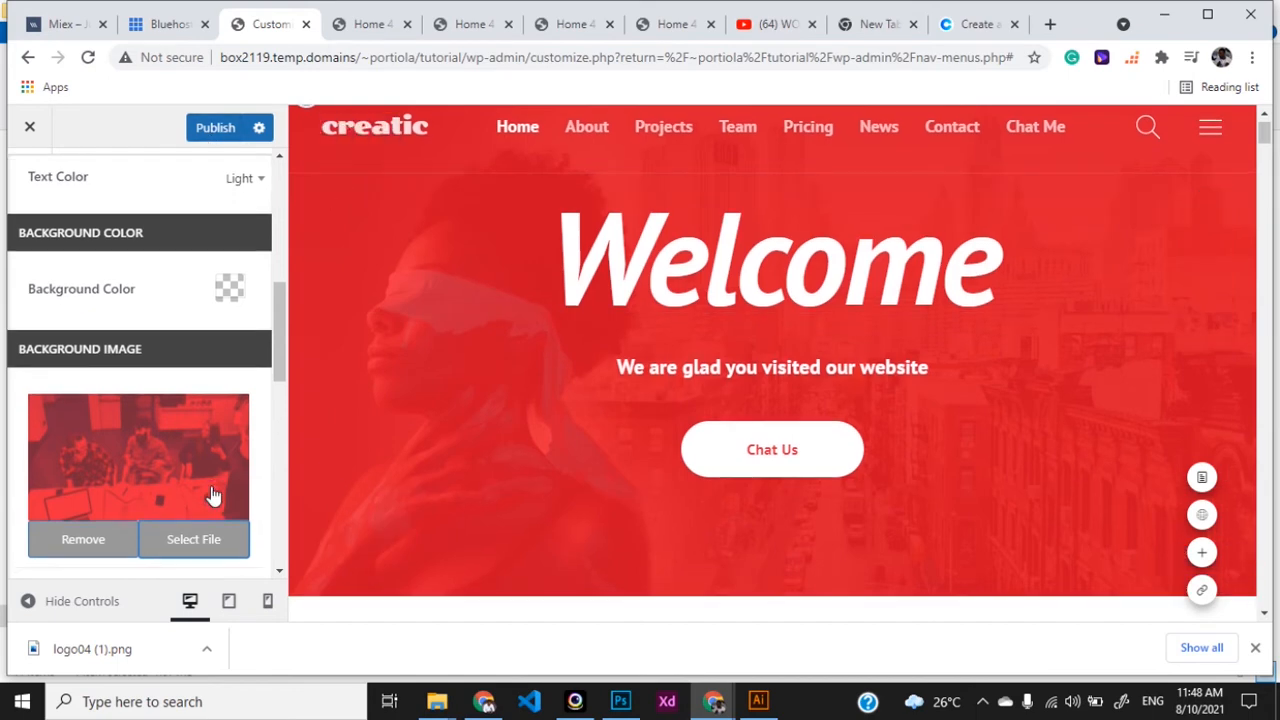
scroll(214, 498, down, 2)
scroll(213, 494, up, 3)
click(211, 126)
- View the live Home 4 page and show the Welcome slide with its city background
click(362, 28)
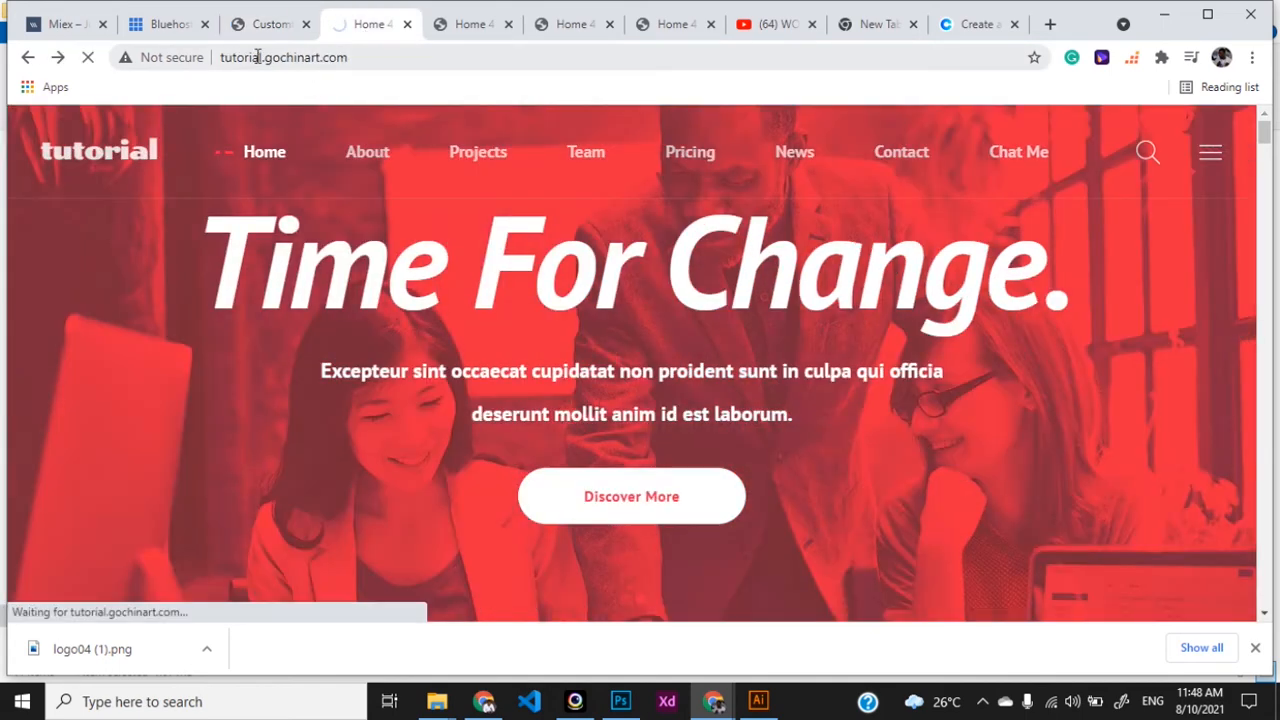
click(268, 26)
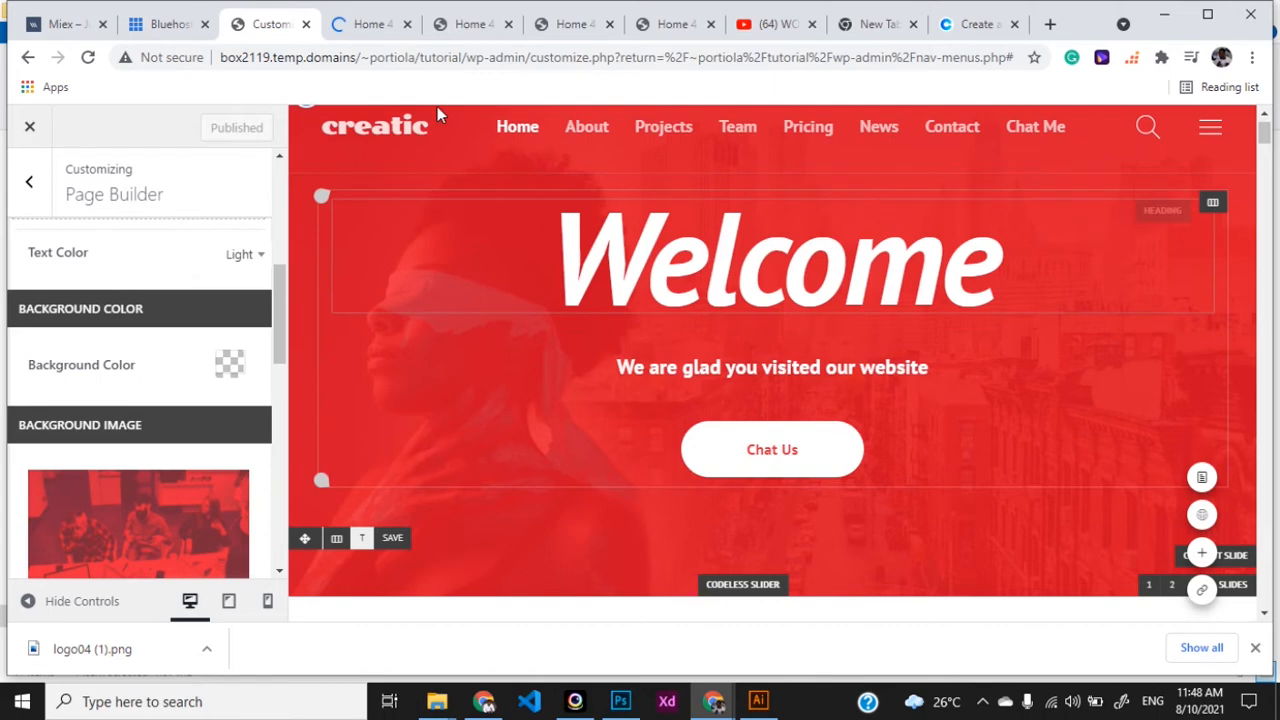
click(372, 34)
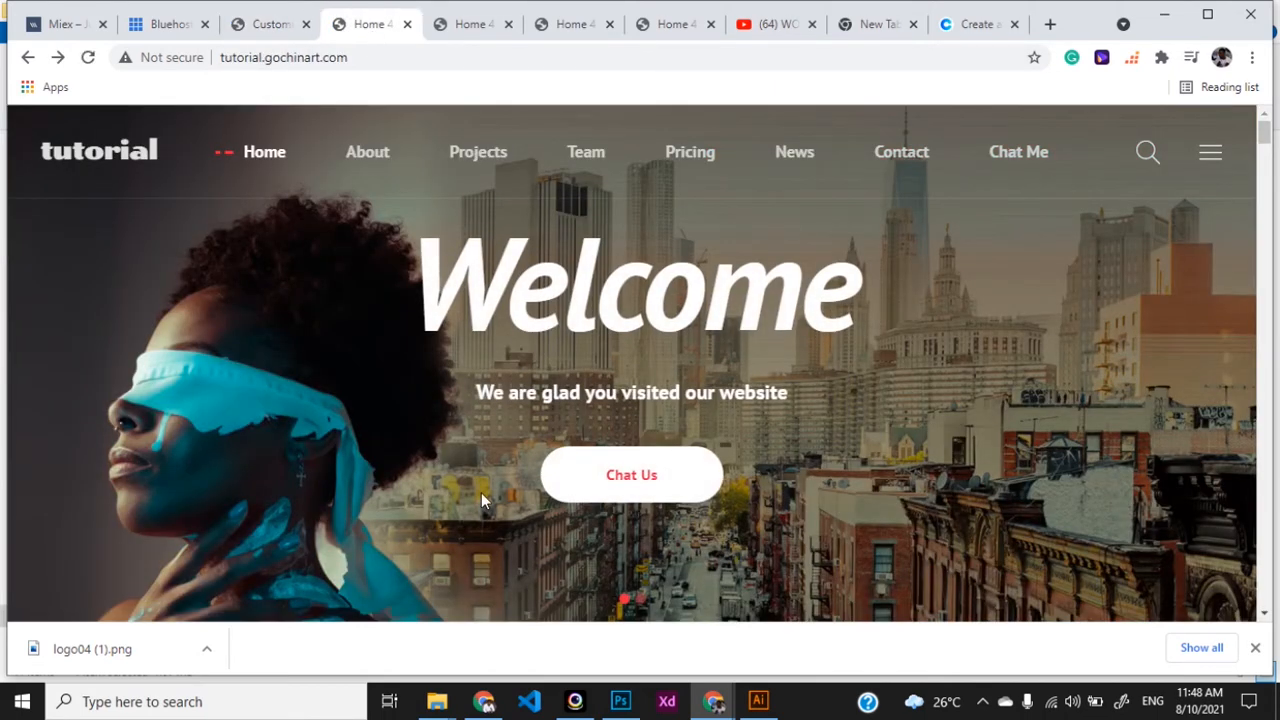
scroll(481, 492, down, 1)
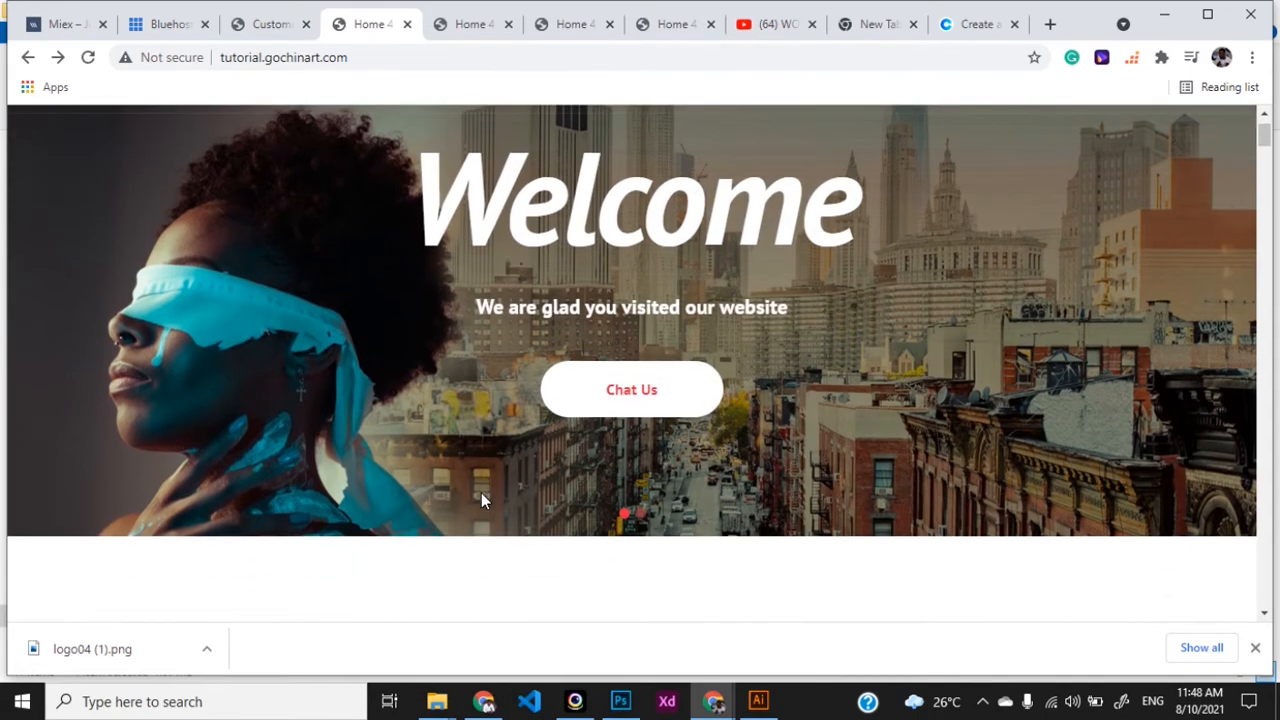
scroll(481, 492, up, 1)
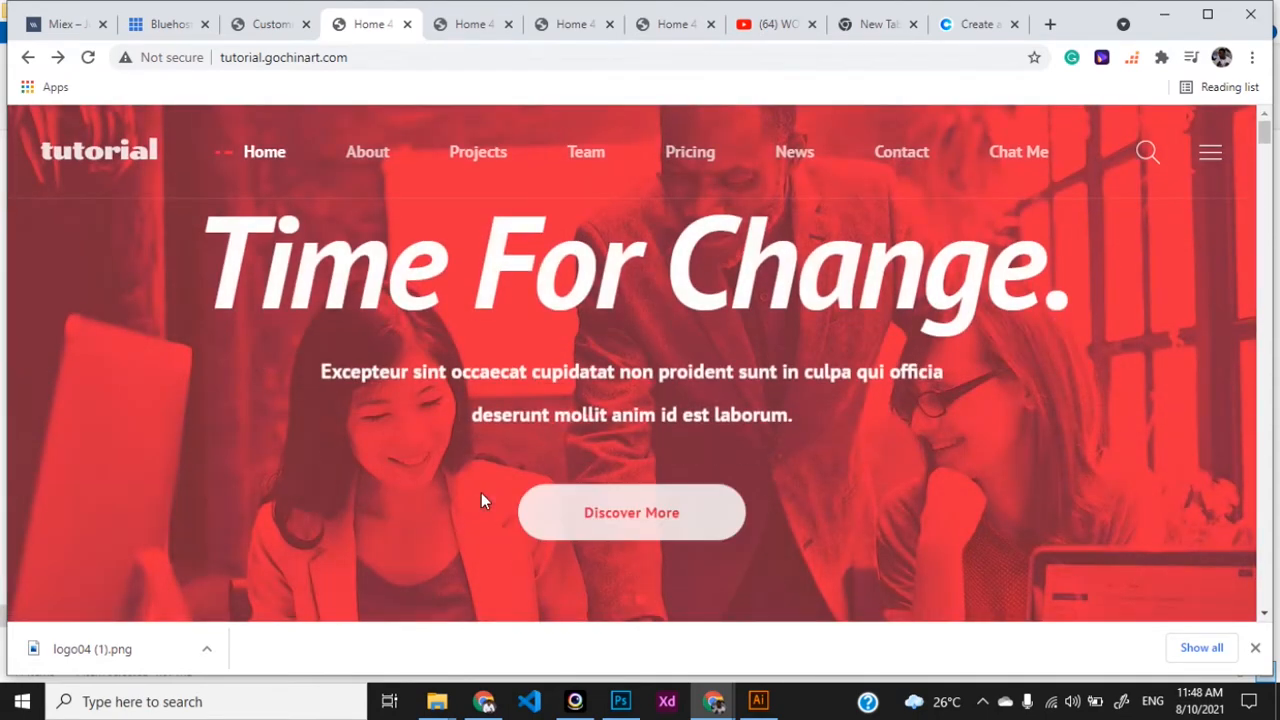
scroll(644, 580, down, 1)
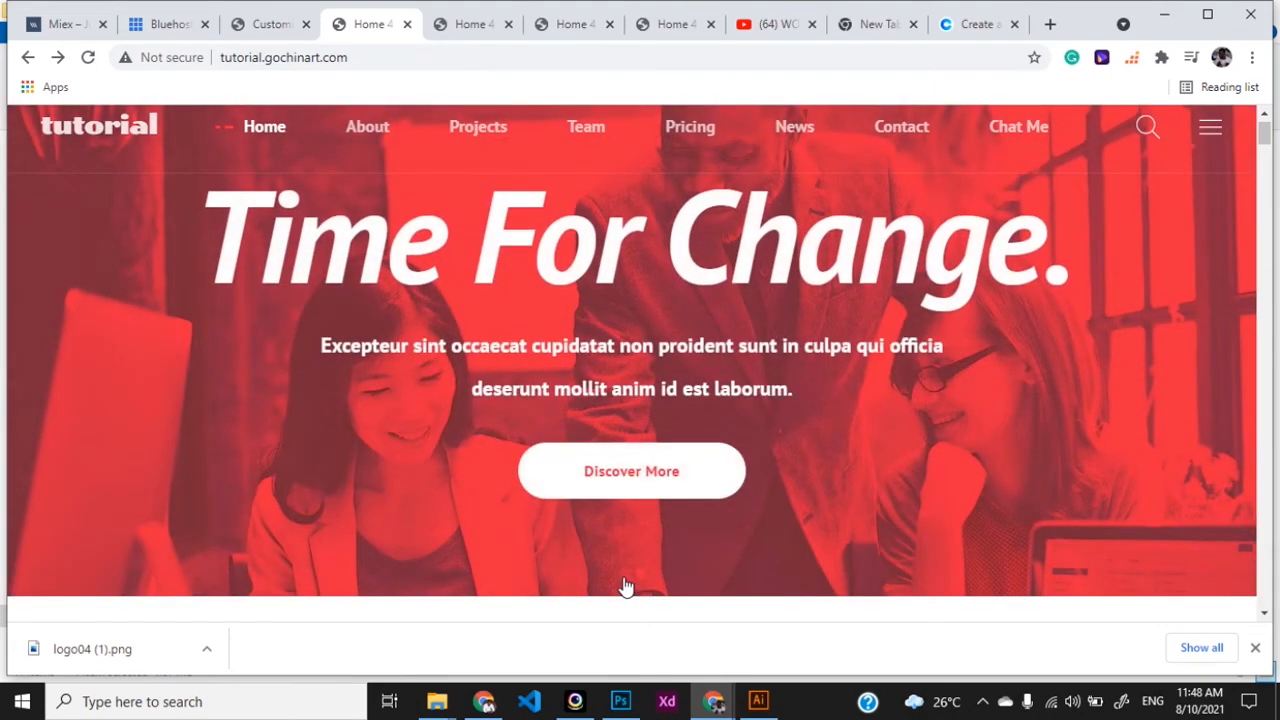
click(623, 578)
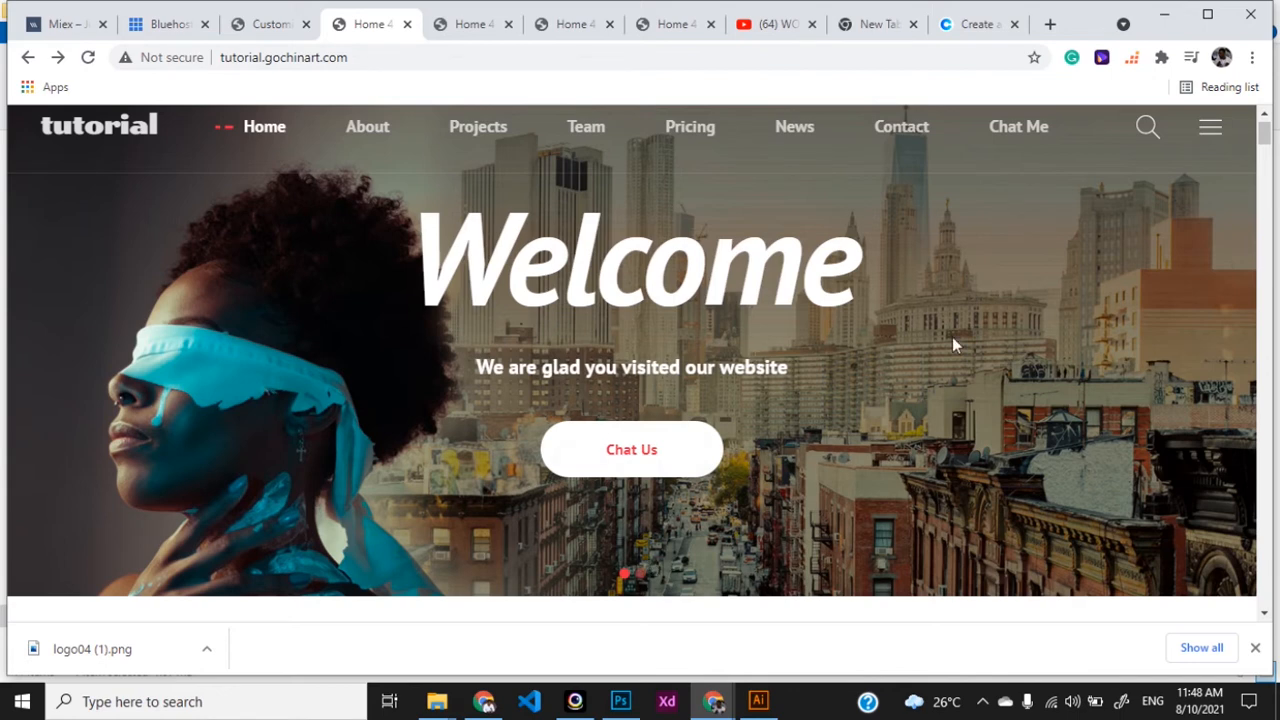
- Back in the Customizer, switch the slide overlay from solid colour to gradient
click(262, 26)
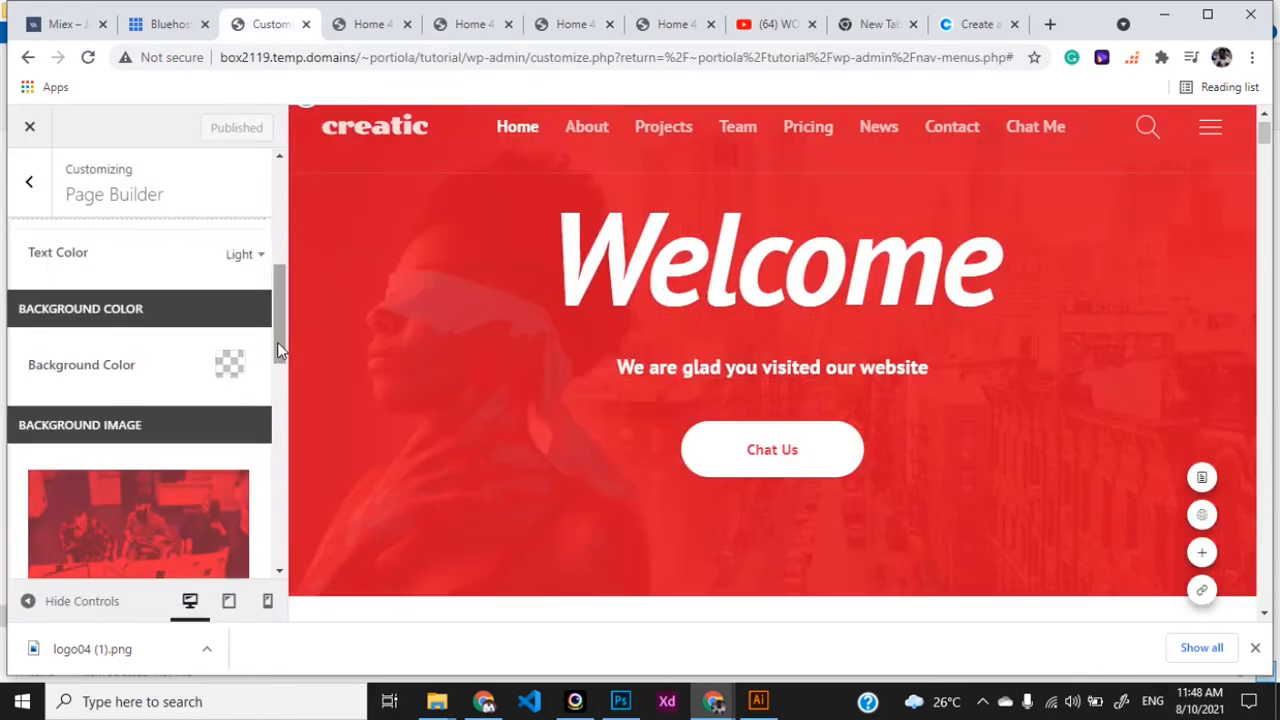
scroll(282, 312, up, 2)
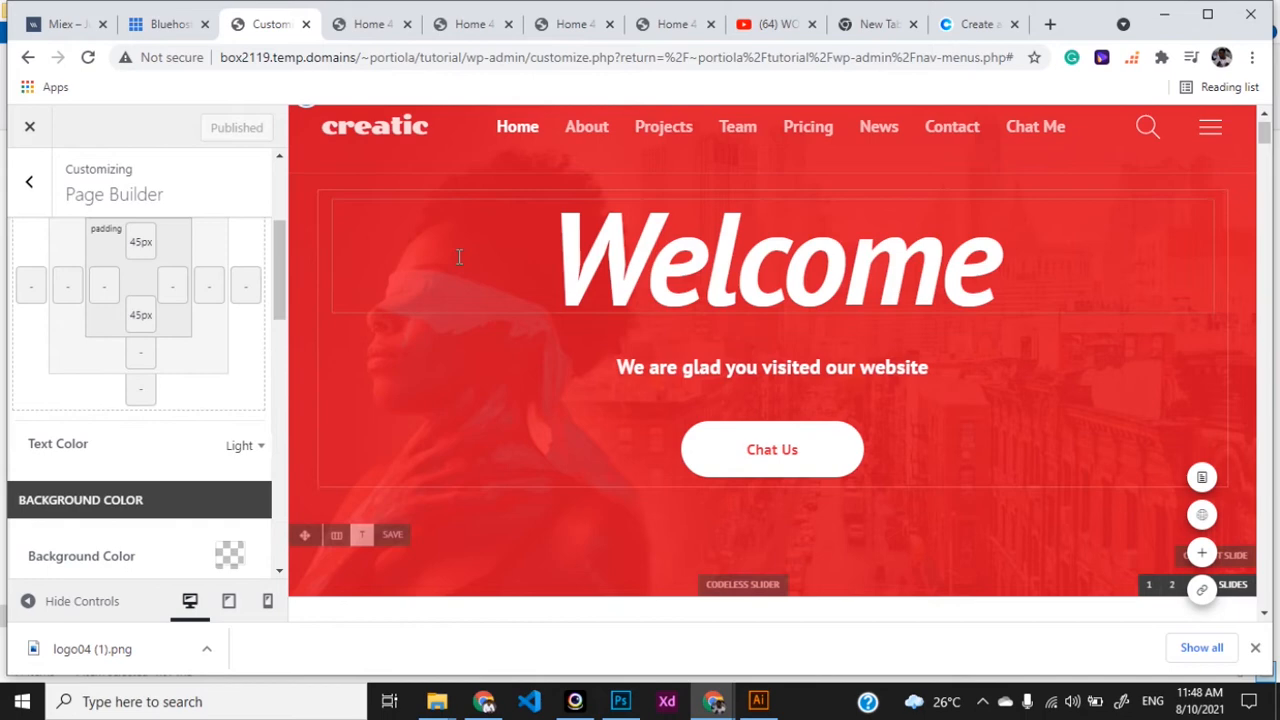
drag(281, 301, 273, 491)
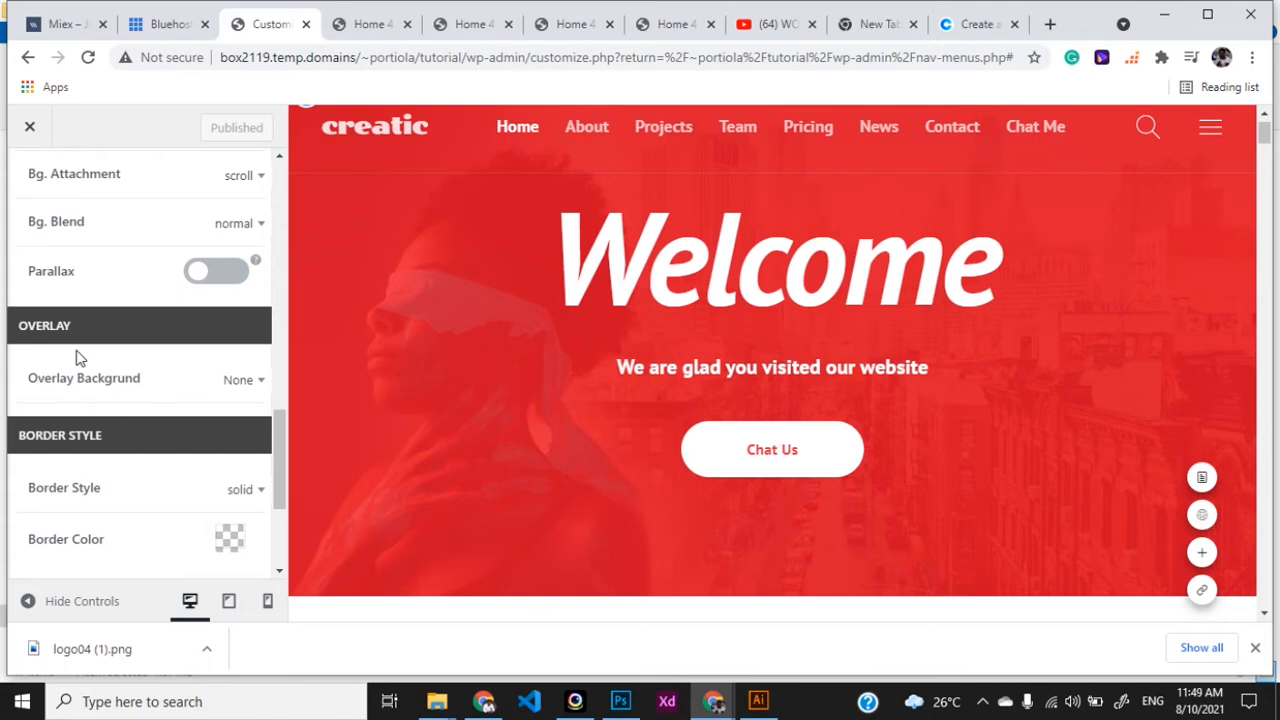
click(245, 381)
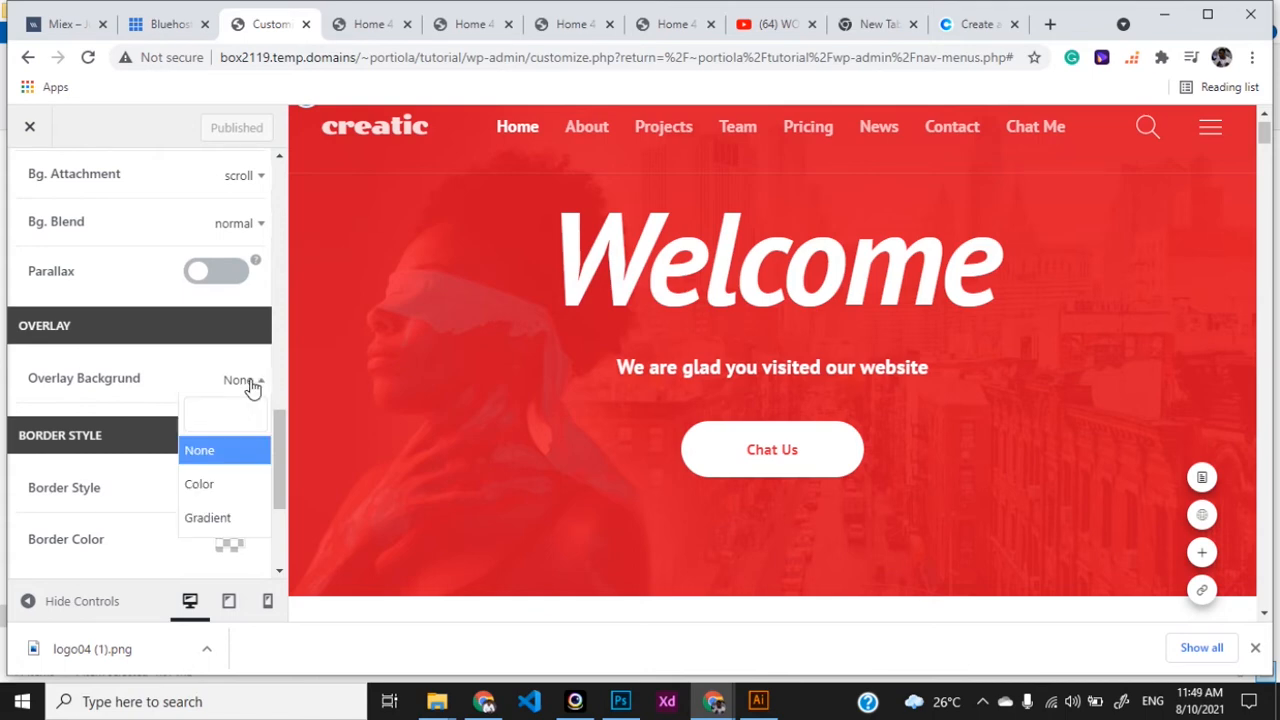
click(214, 488)
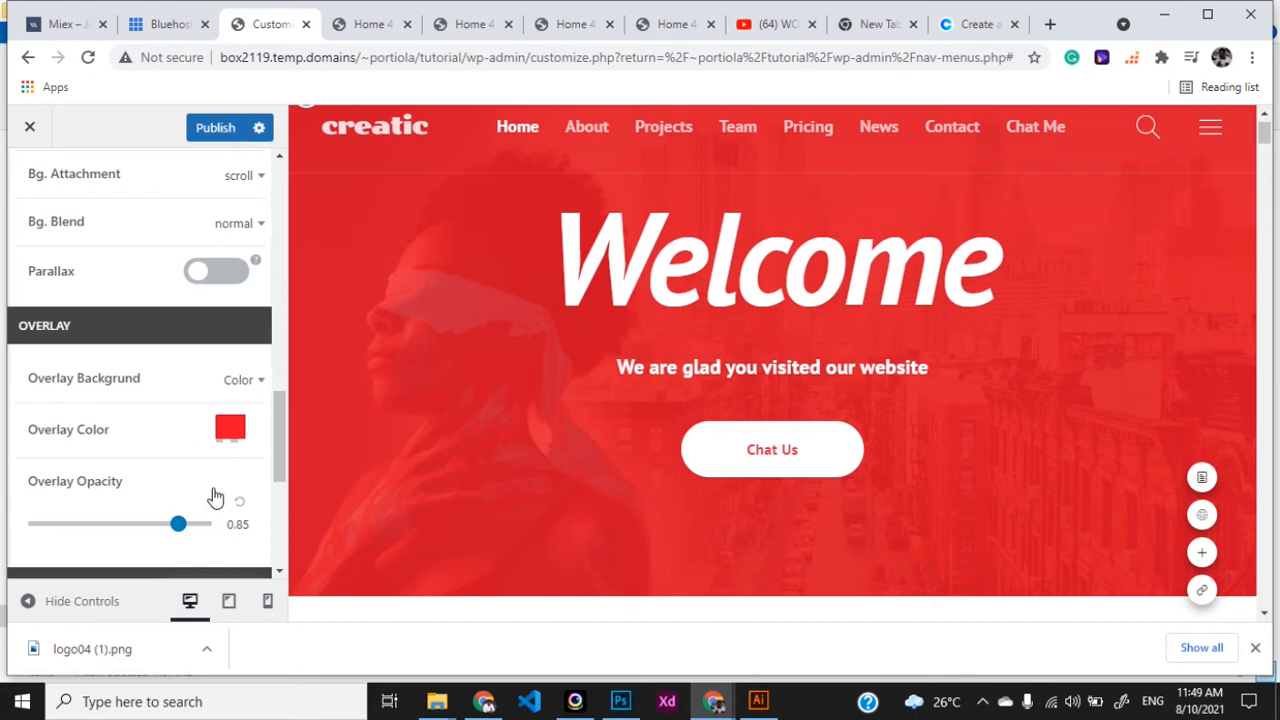
click(247, 380)
click(213, 518)
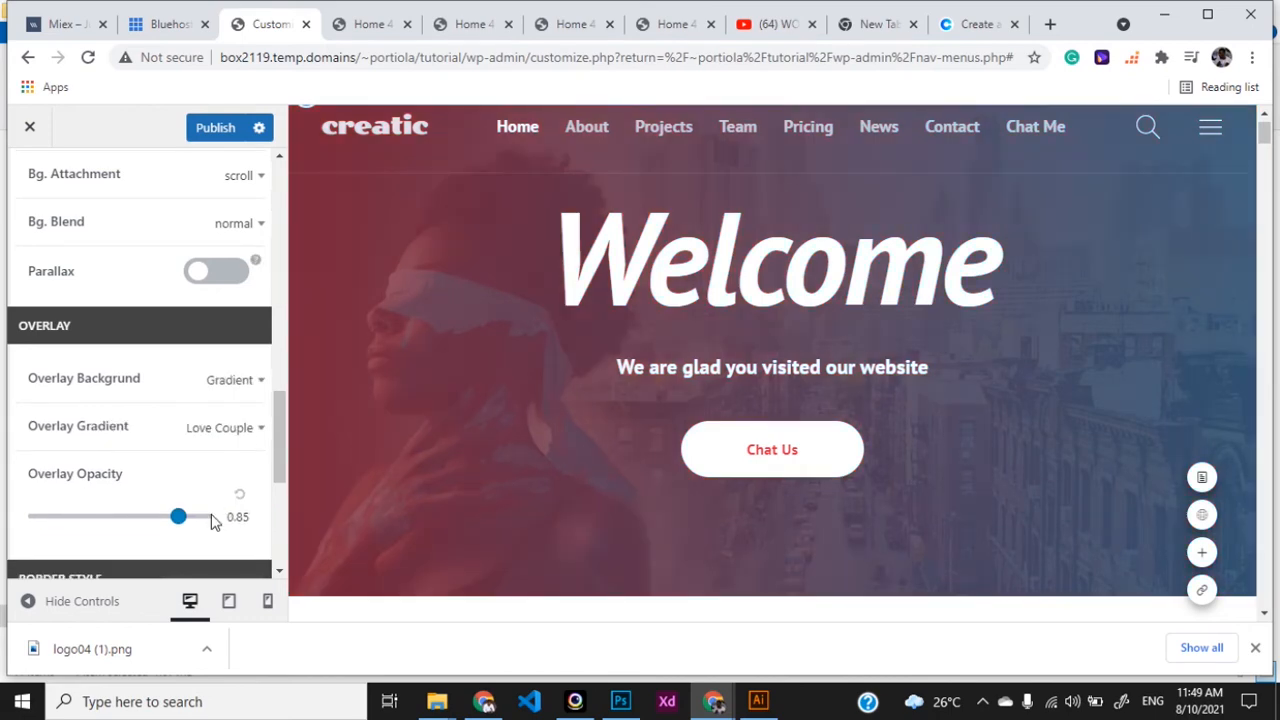
- Compare Azure Pop, Disco, Limeade and Dusk, settle on Love Couple, and lower overlay opacity
click(242, 430)
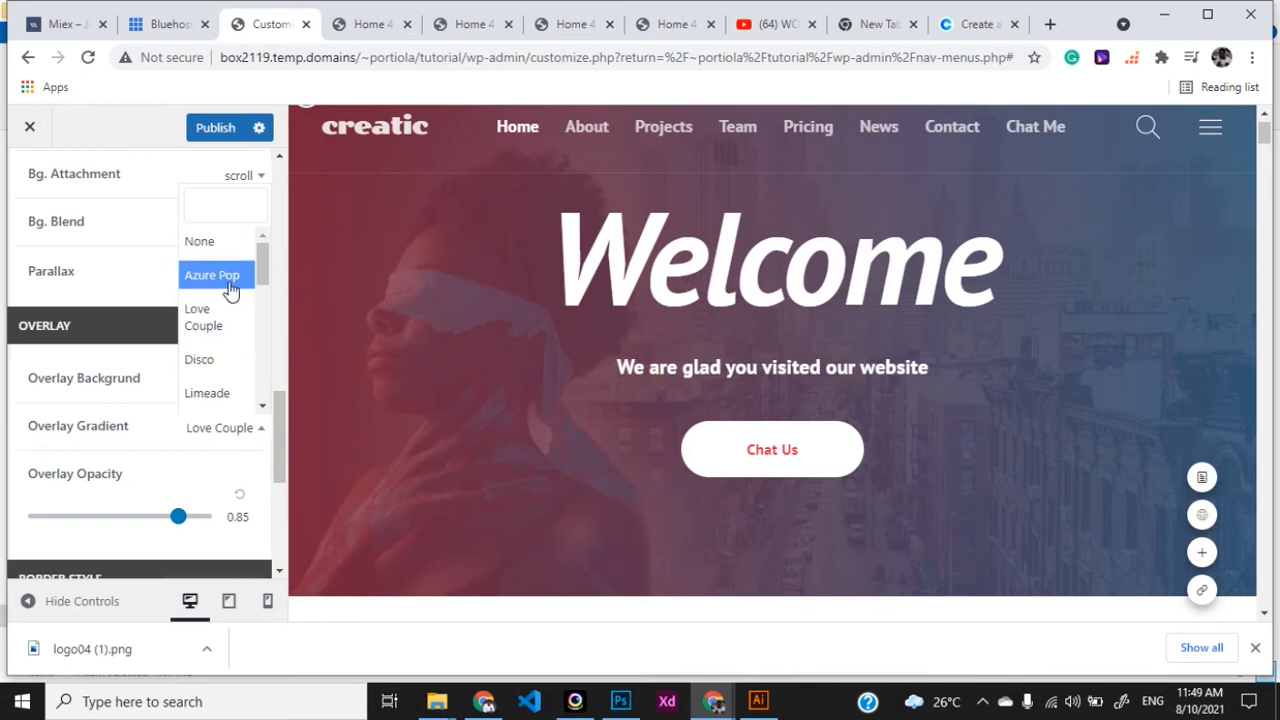
click(228, 277)
click(230, 427)
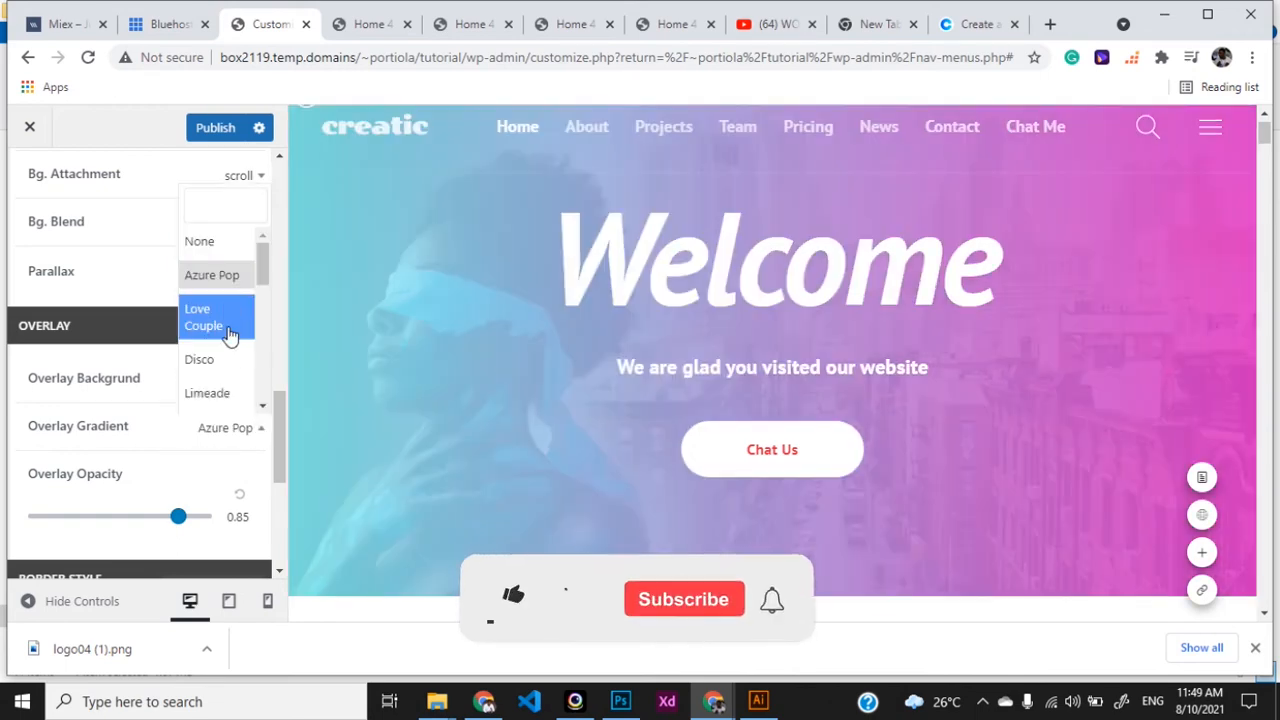
click(227, 331)
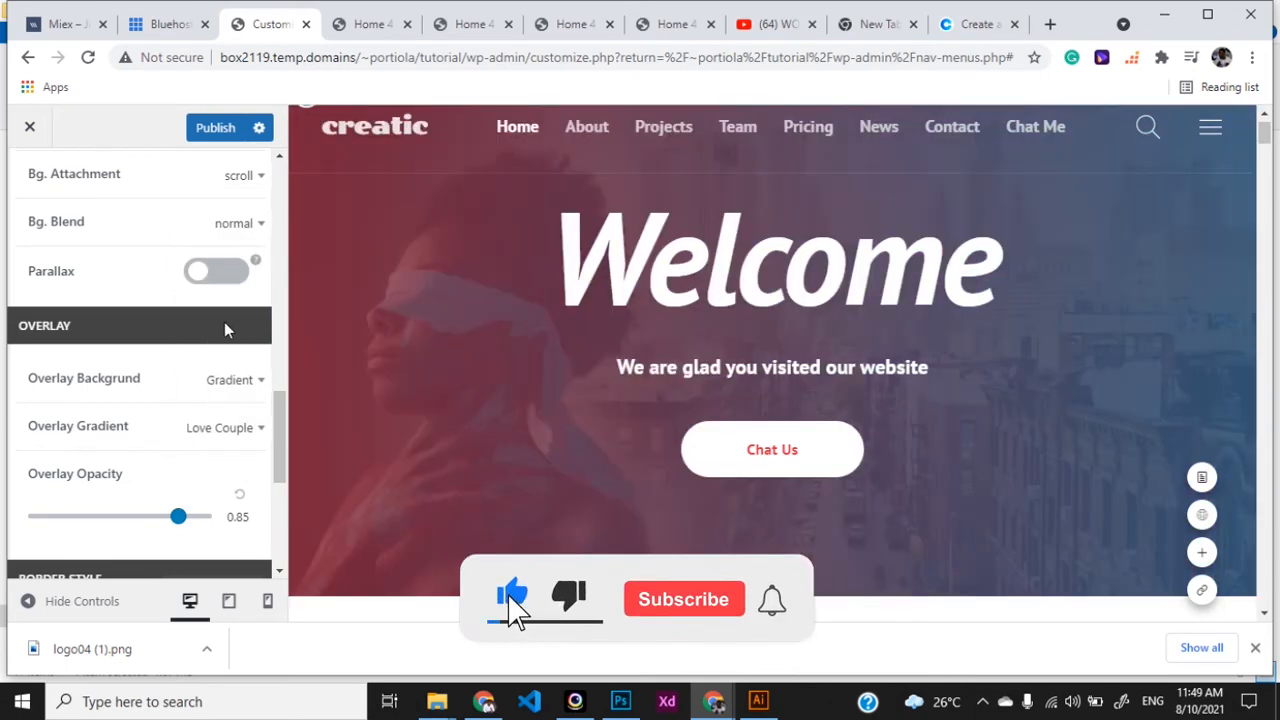
click(232, 428)
click(224, 359)
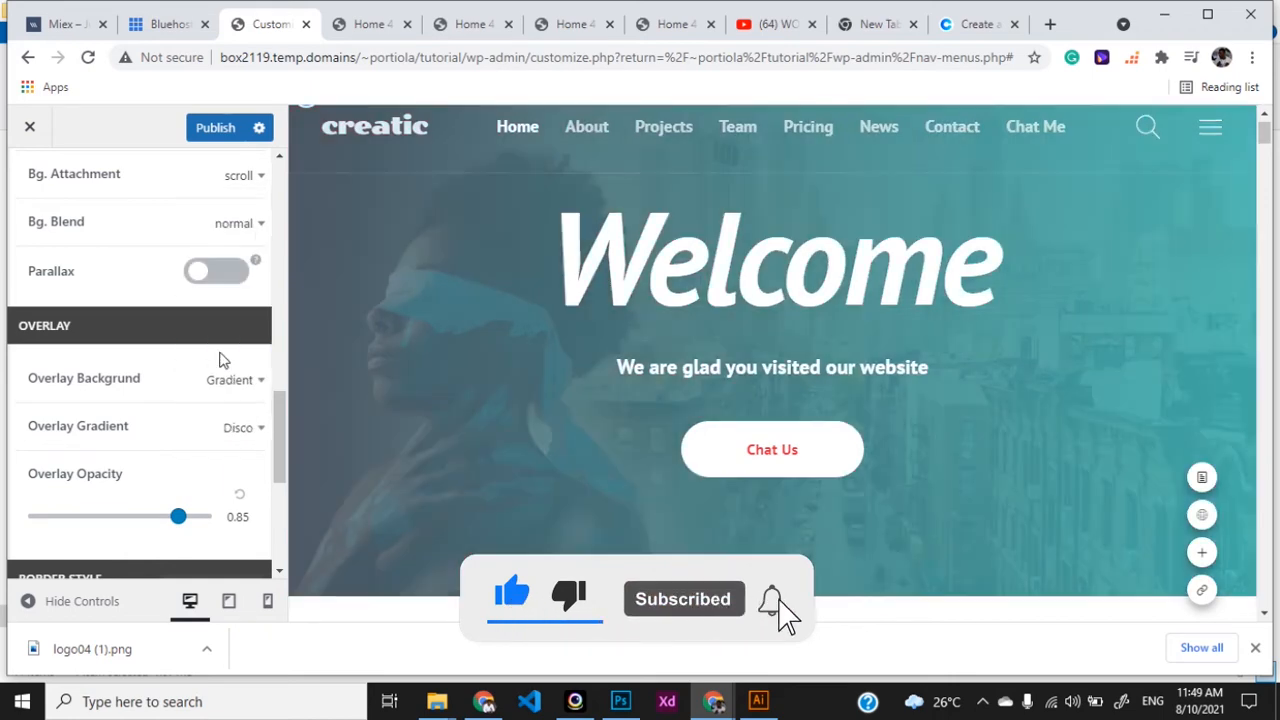
click(245, 430)
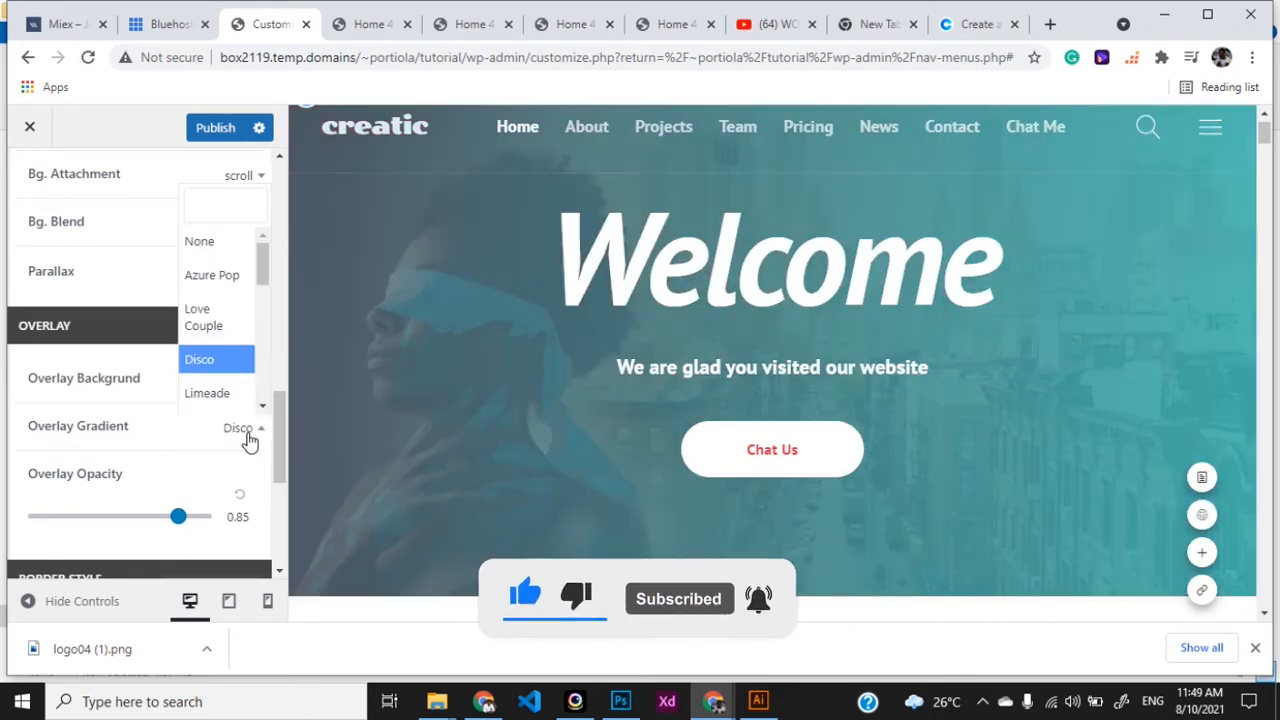
click(232, 392)
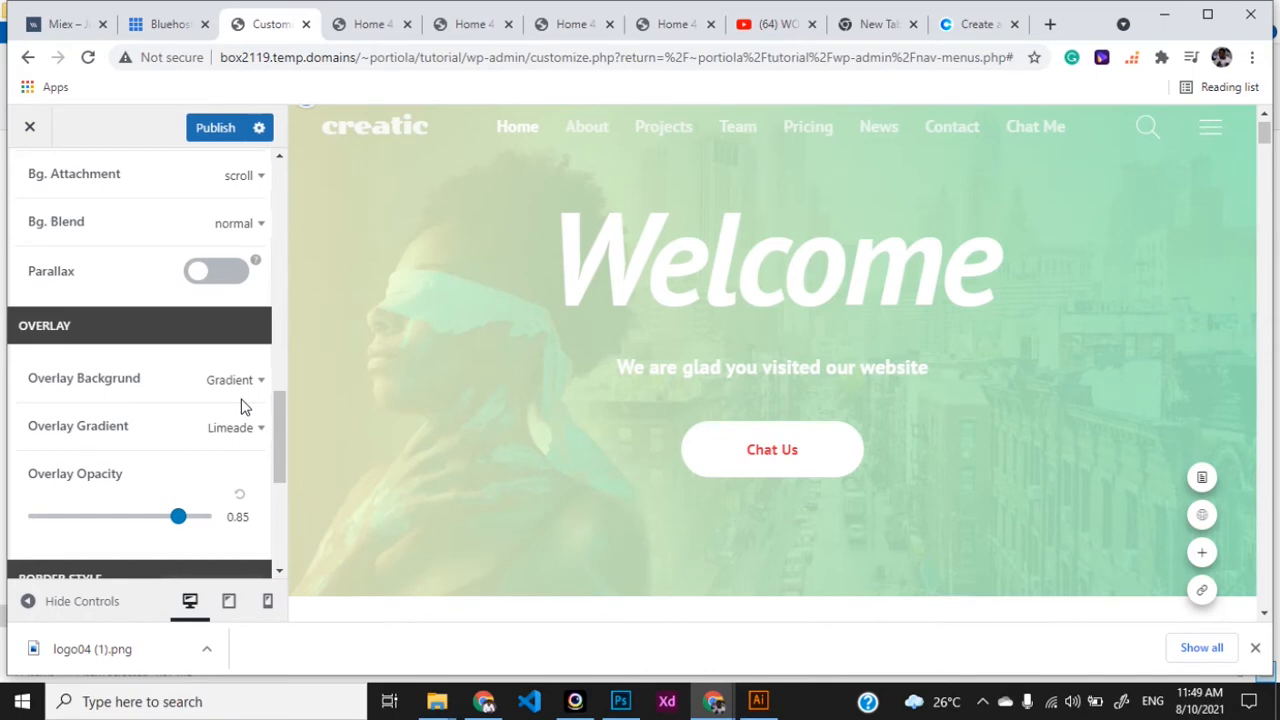
click(245, 418)
click(263, 409)
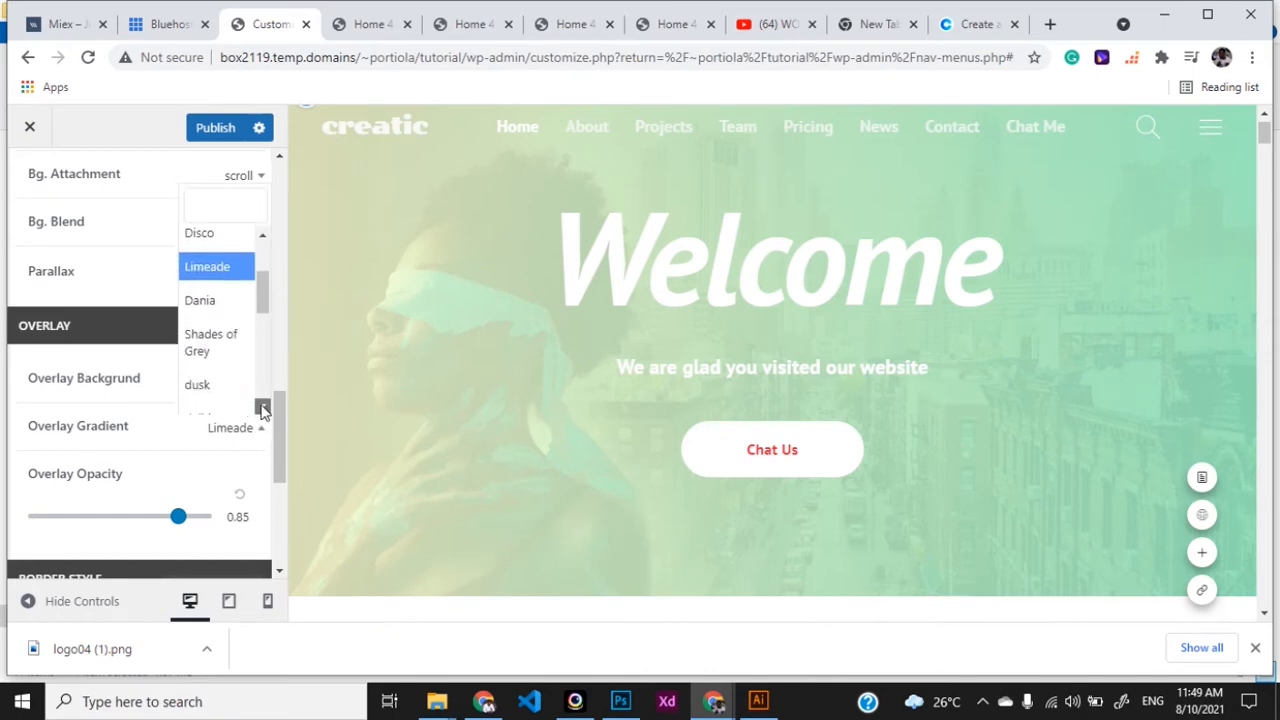
scroll(251, 286, down, 2)
click(217, 258)
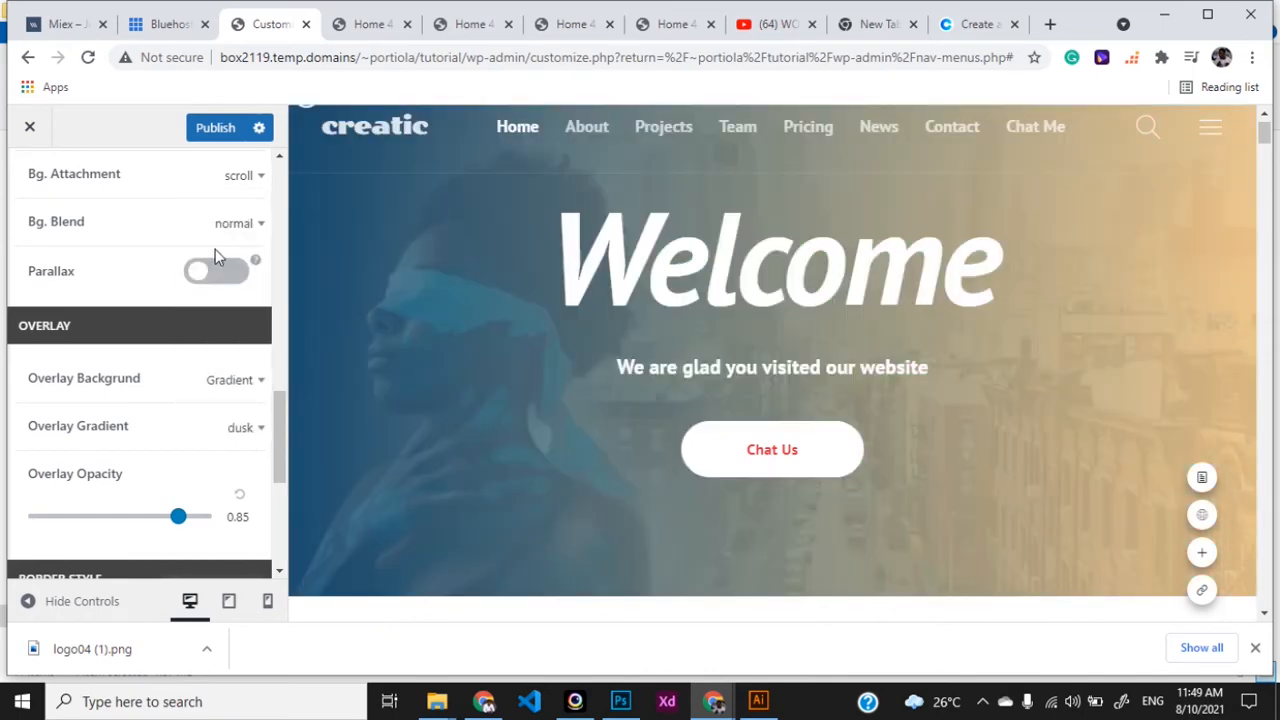
click(260, 433)
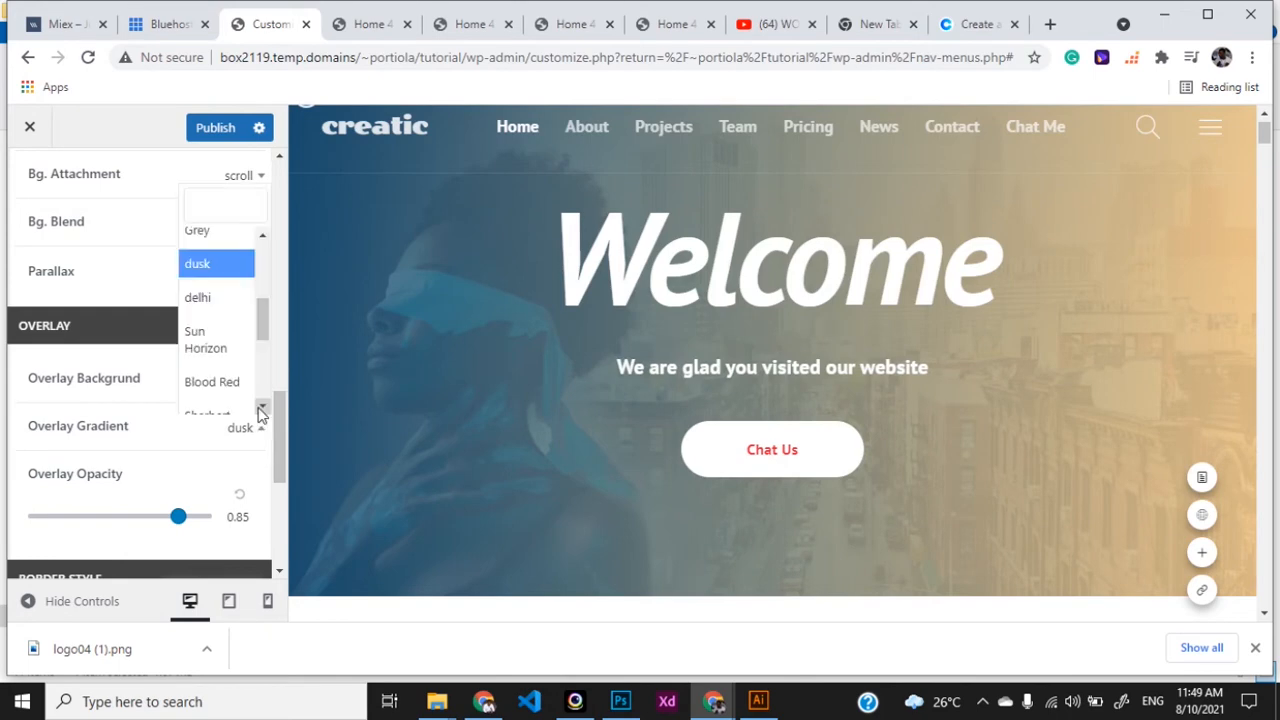
scroll(262, 330, up, 5)
click(222, 276)
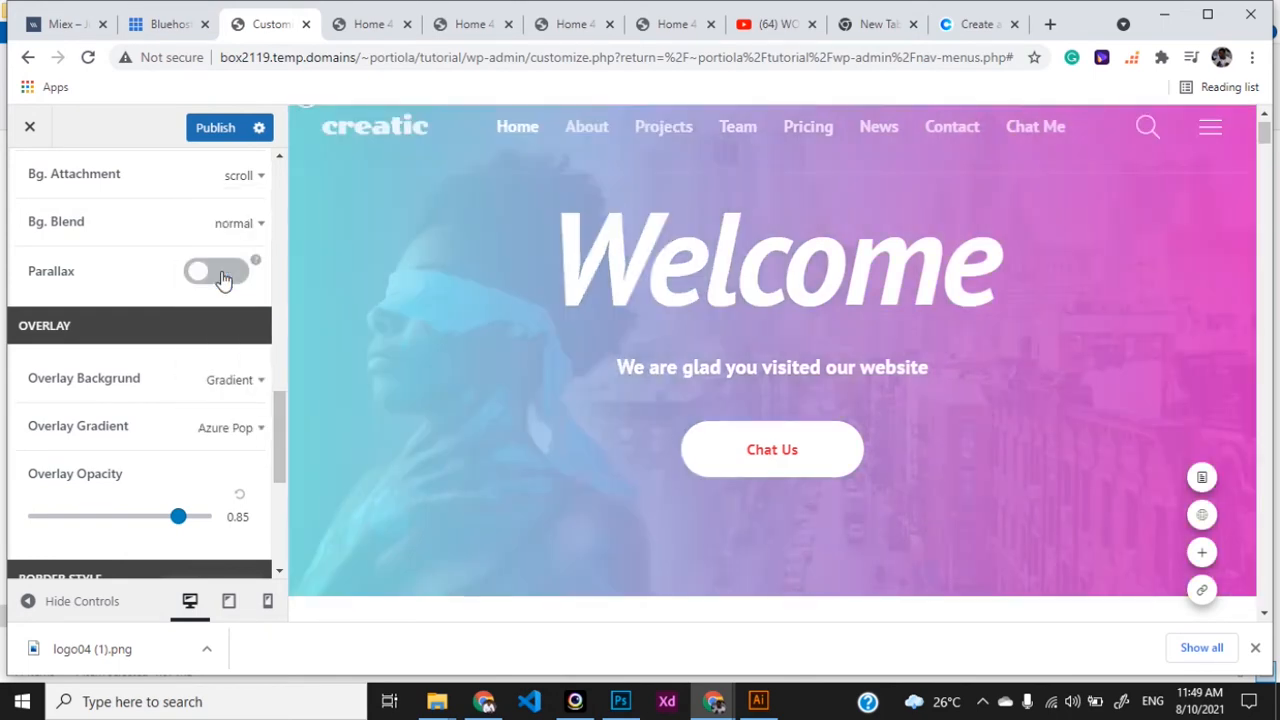
click(252, 432)
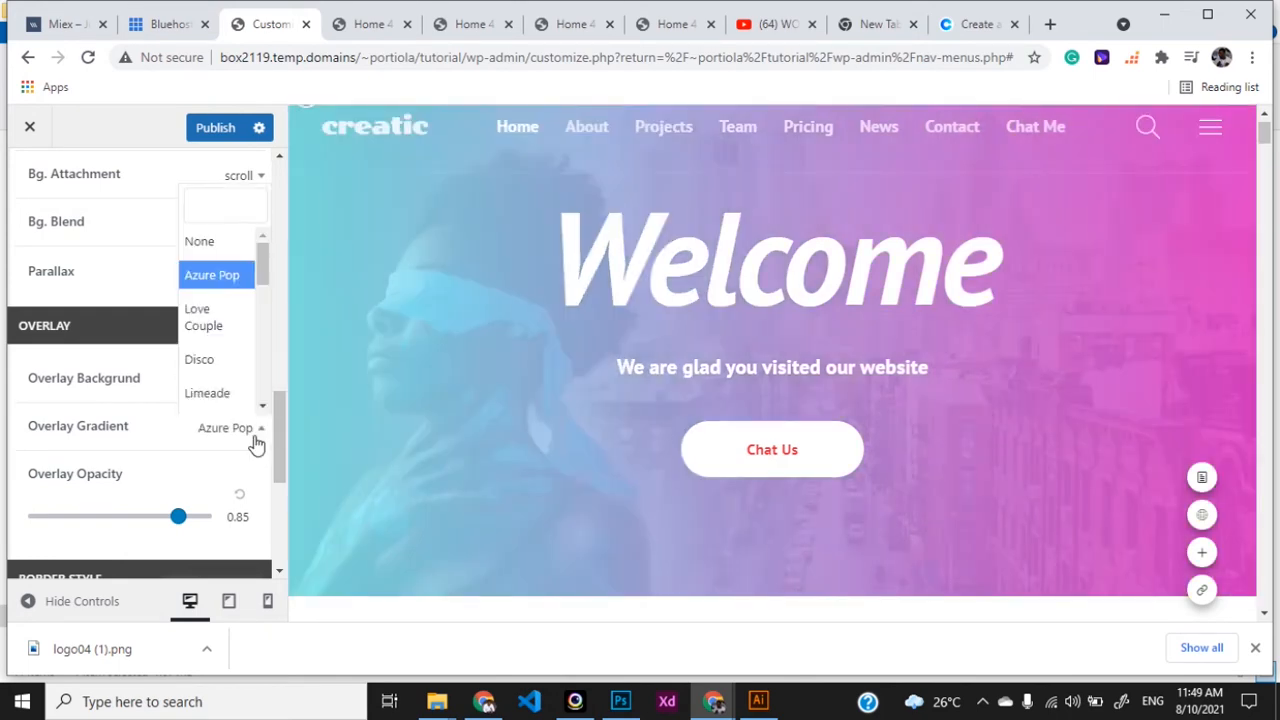
click(247, 327)
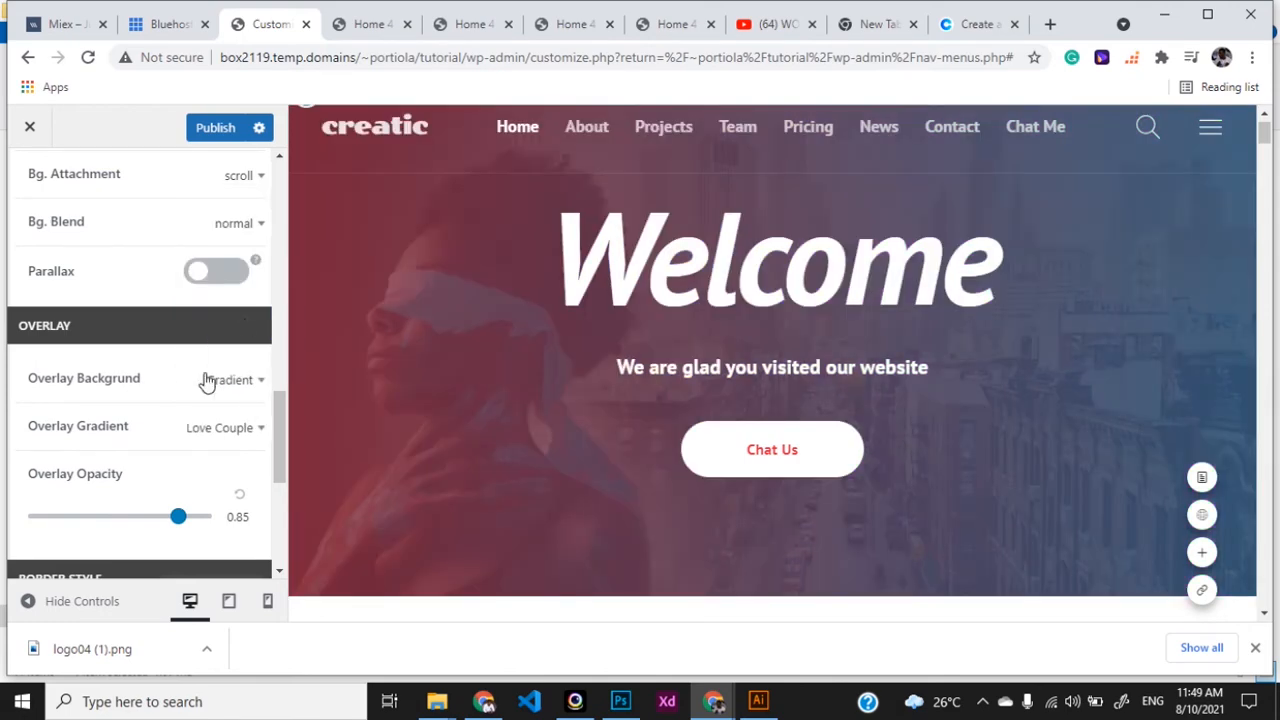
drag(180, 517, 147, 526)
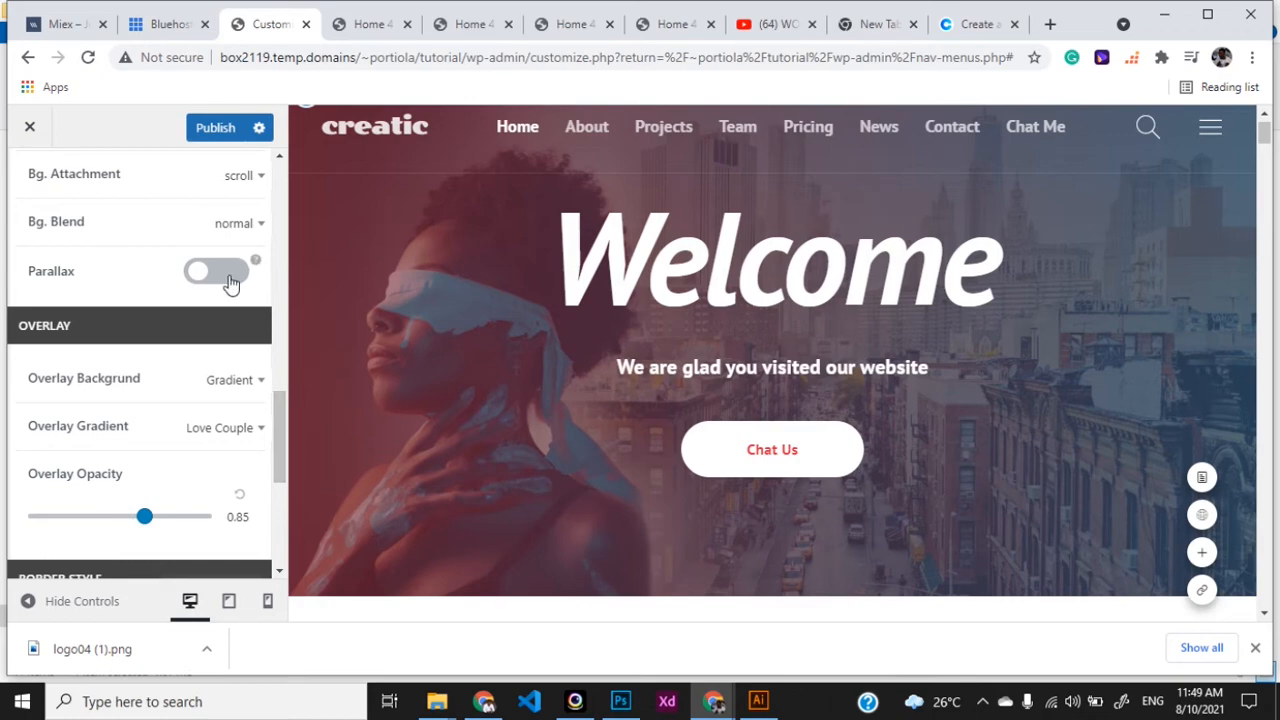
- Publish the Love Couple overlay changes to the live site
click(372, 24)
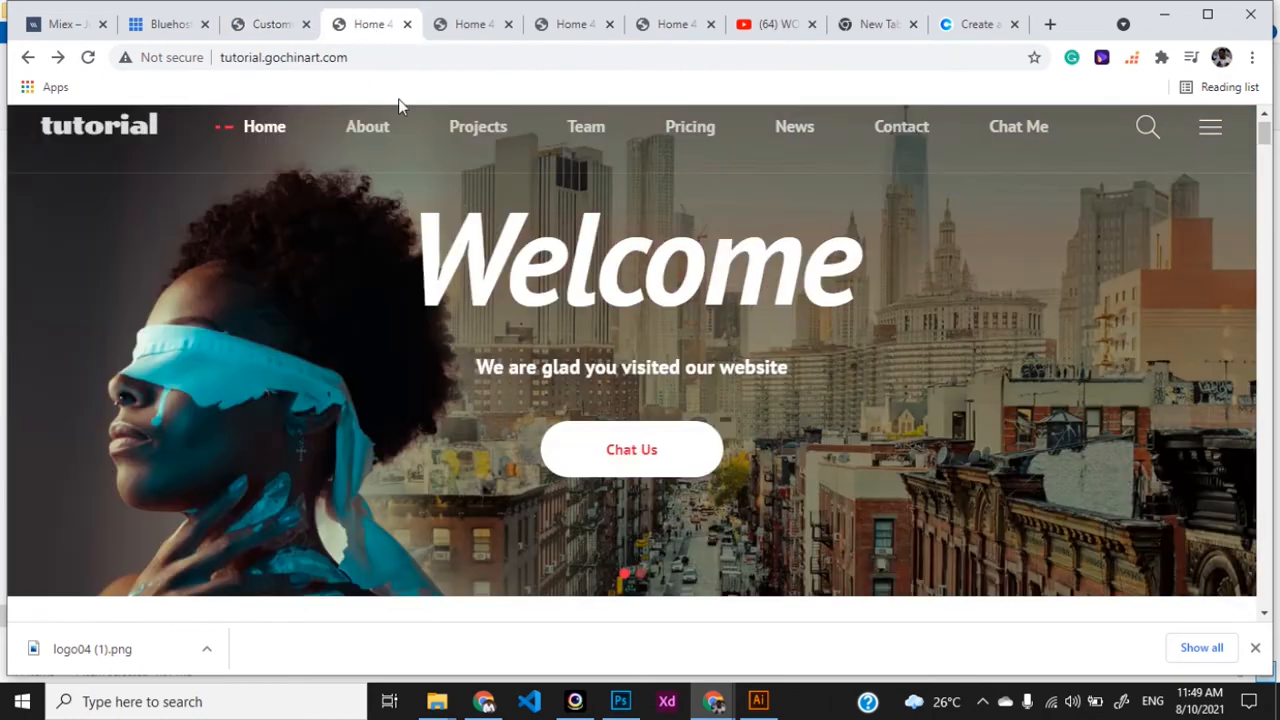
scroll(471, 417, down, 2)
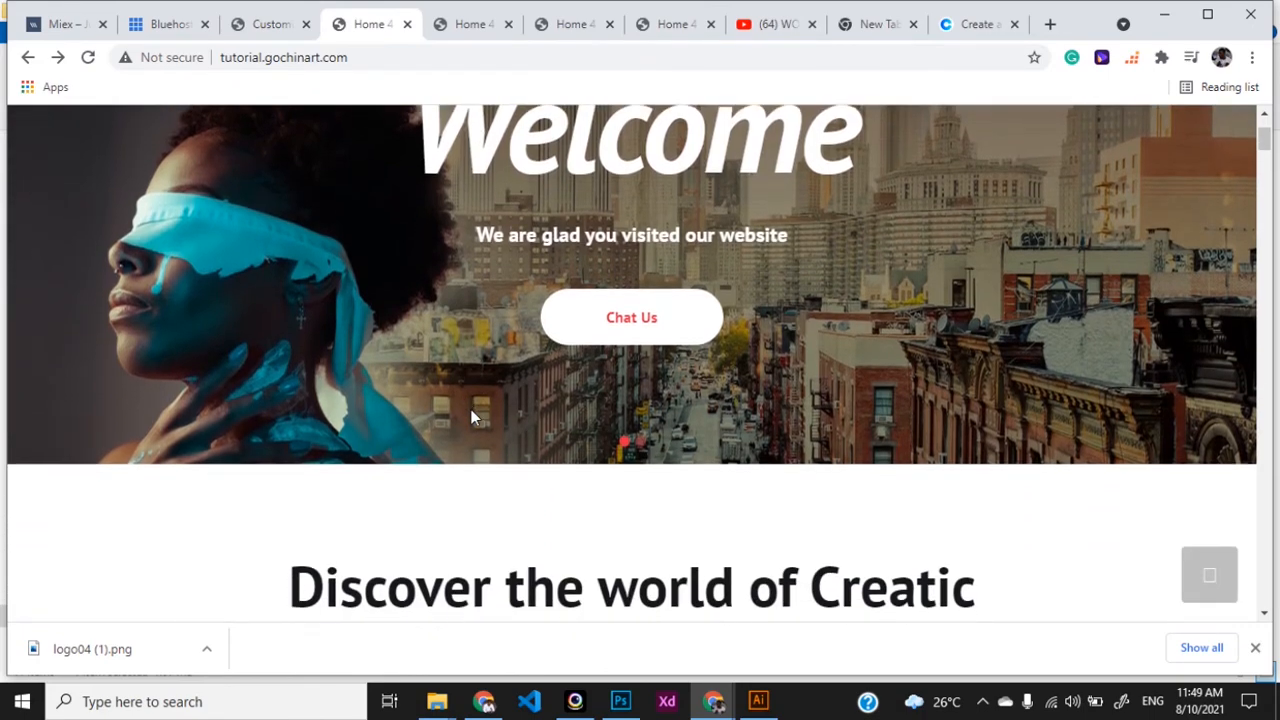
click(266, 30)
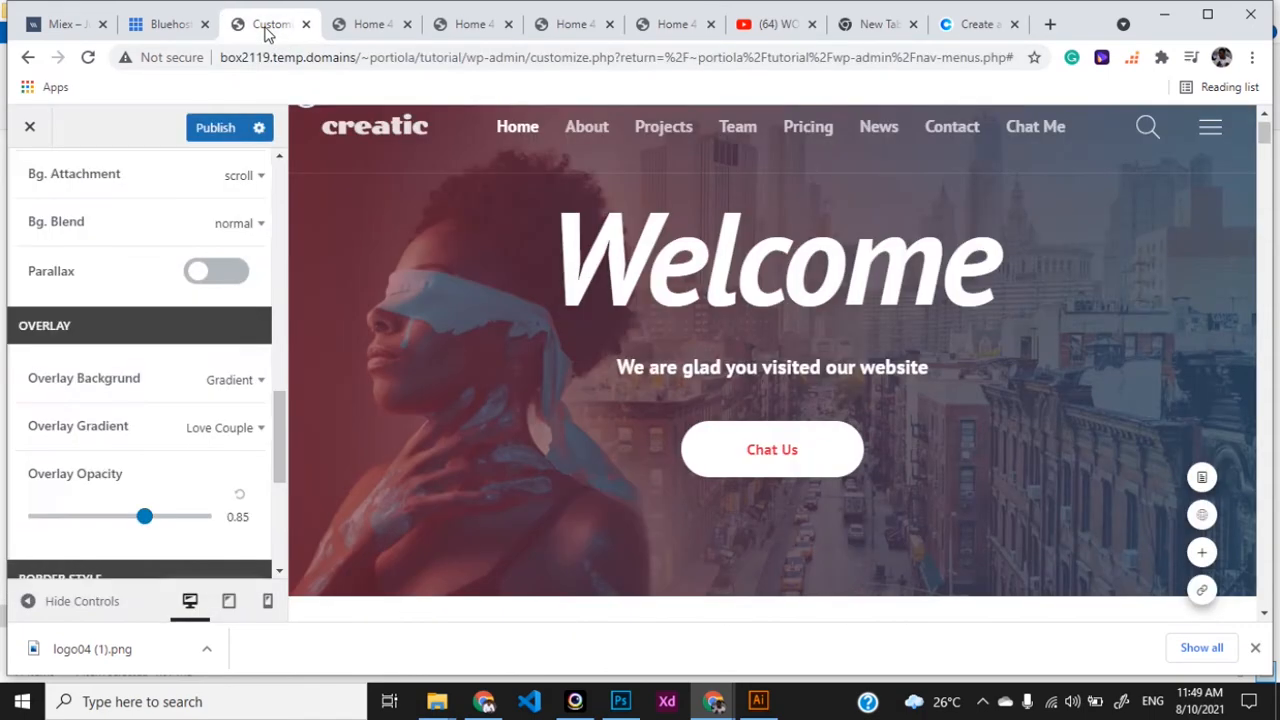
click(210, 133)
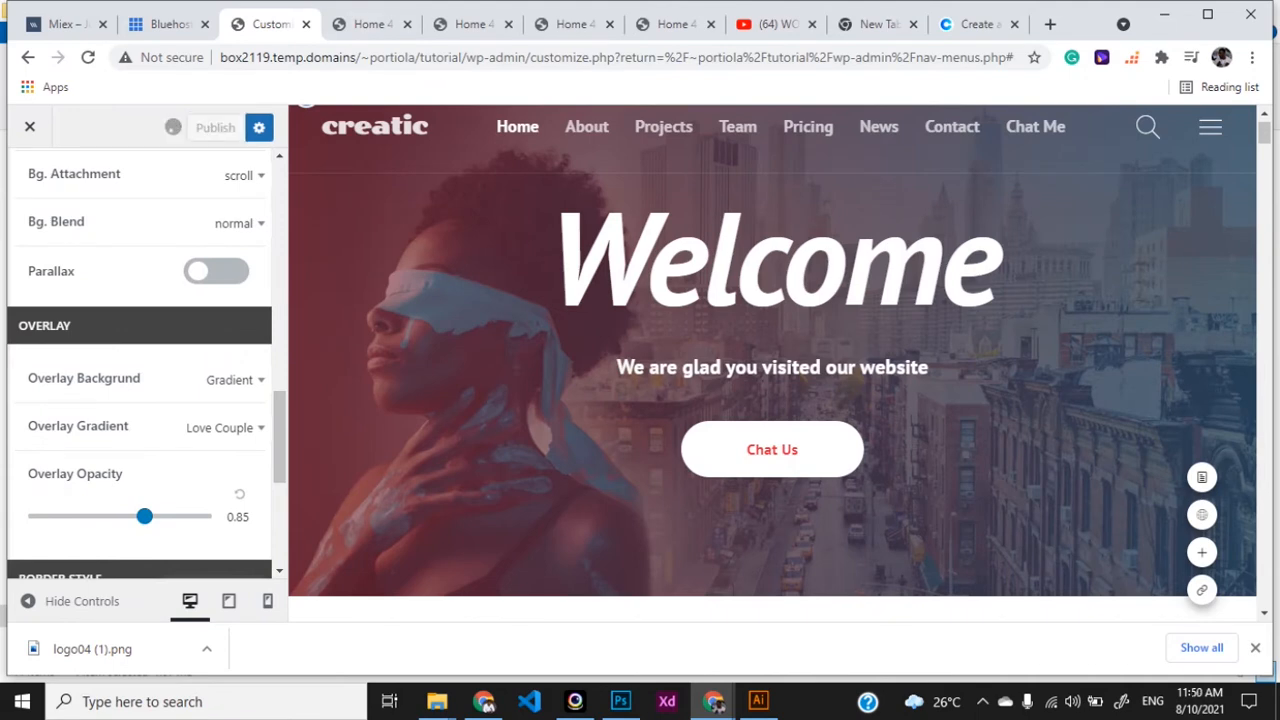
- Reload the live homepage to check the red-blue overlay, then return to the Customizer
click(370, 25)
scroll(428, 316, up, 2)
scroll(428, 316, down, 2)
scroll(428, 316, up, 2)
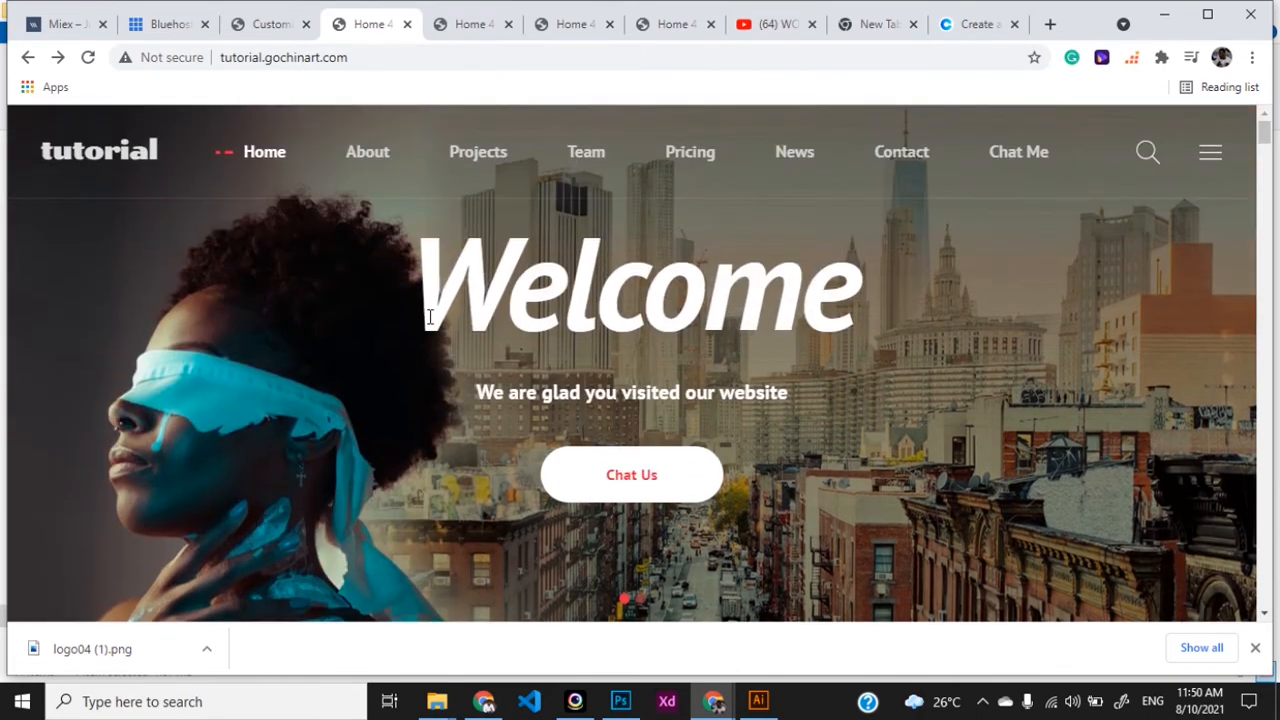
click(264, 25)
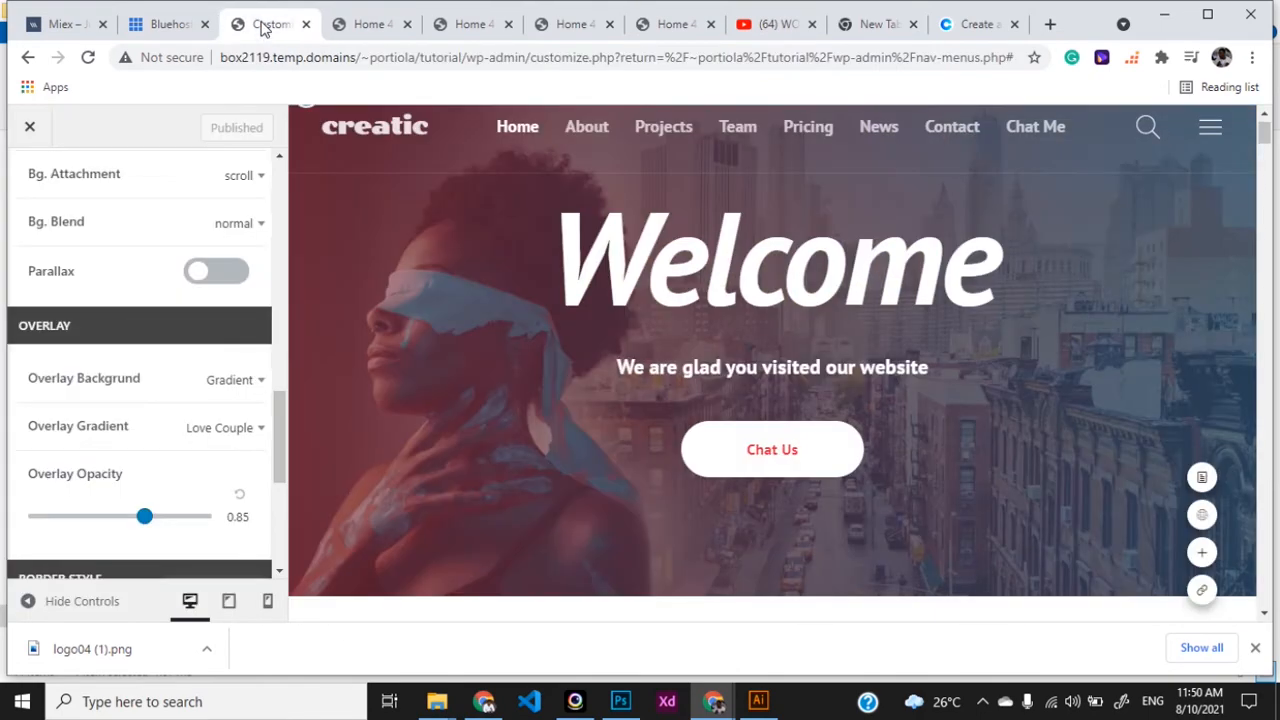
click(356, 30)
key(F5)
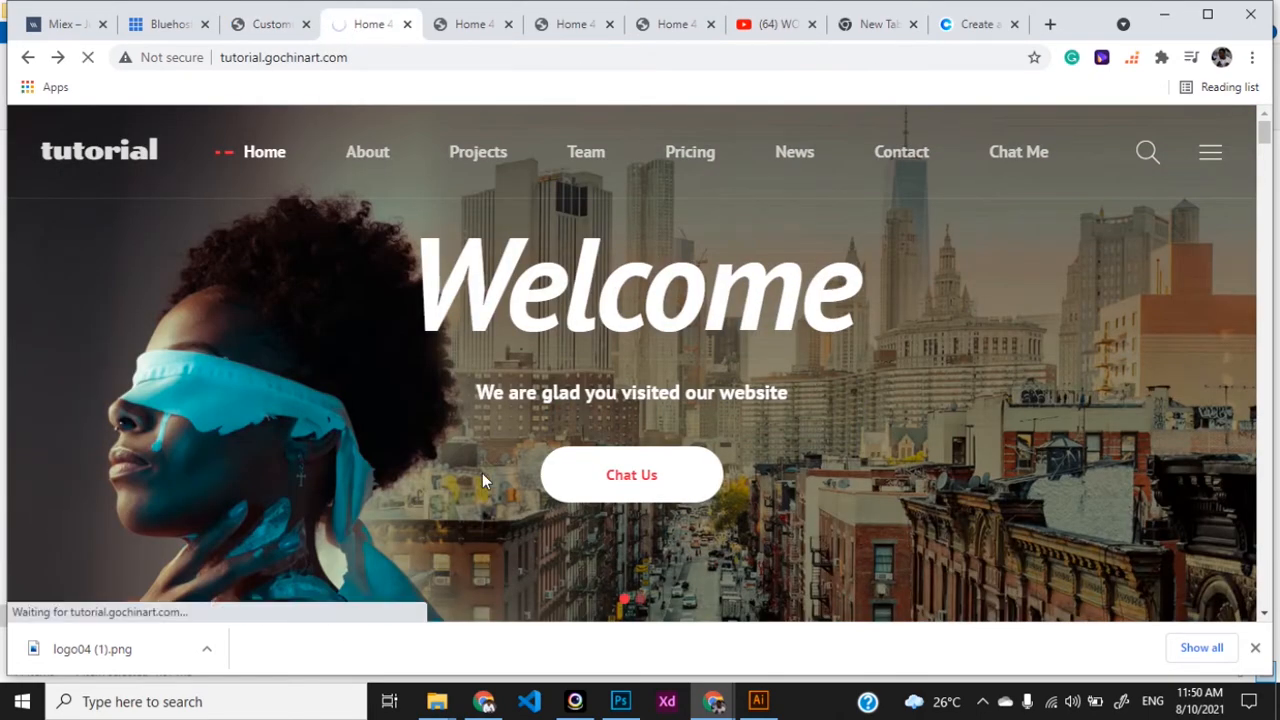
scroll(482, 473, down, 1)
scroll(482, 473, up, 1)
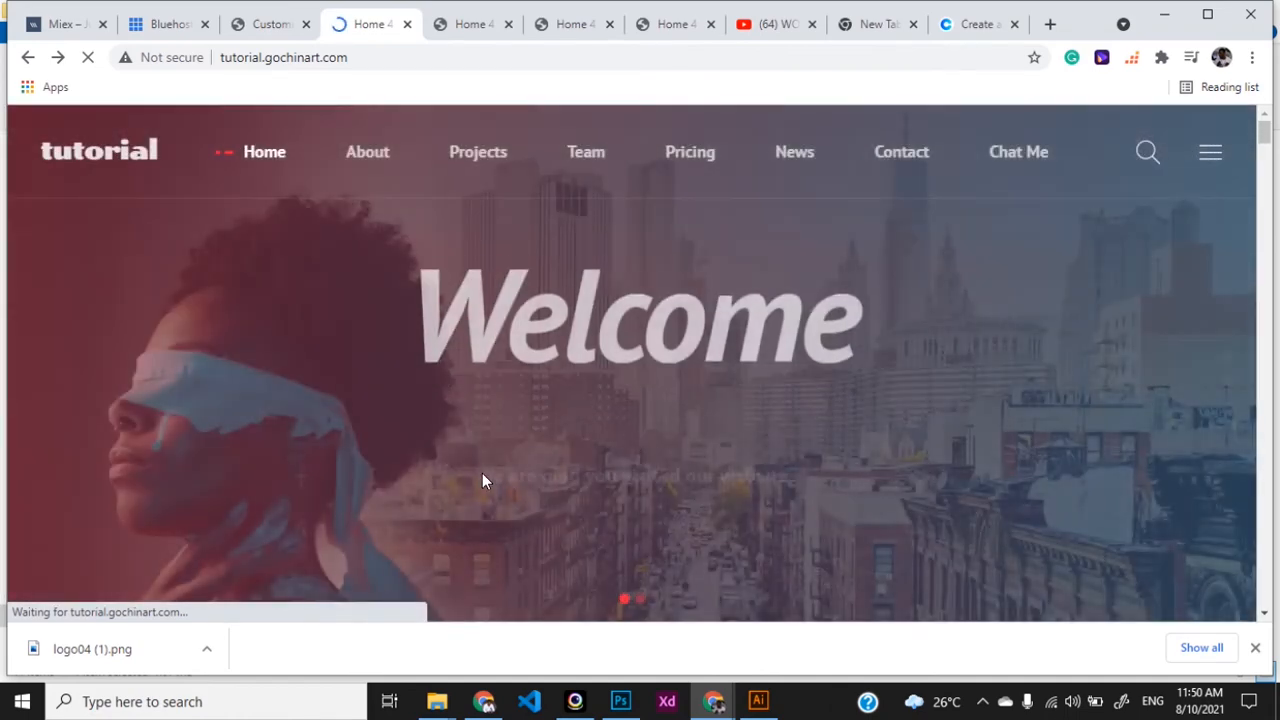
scroll(482, 473, down, 1)
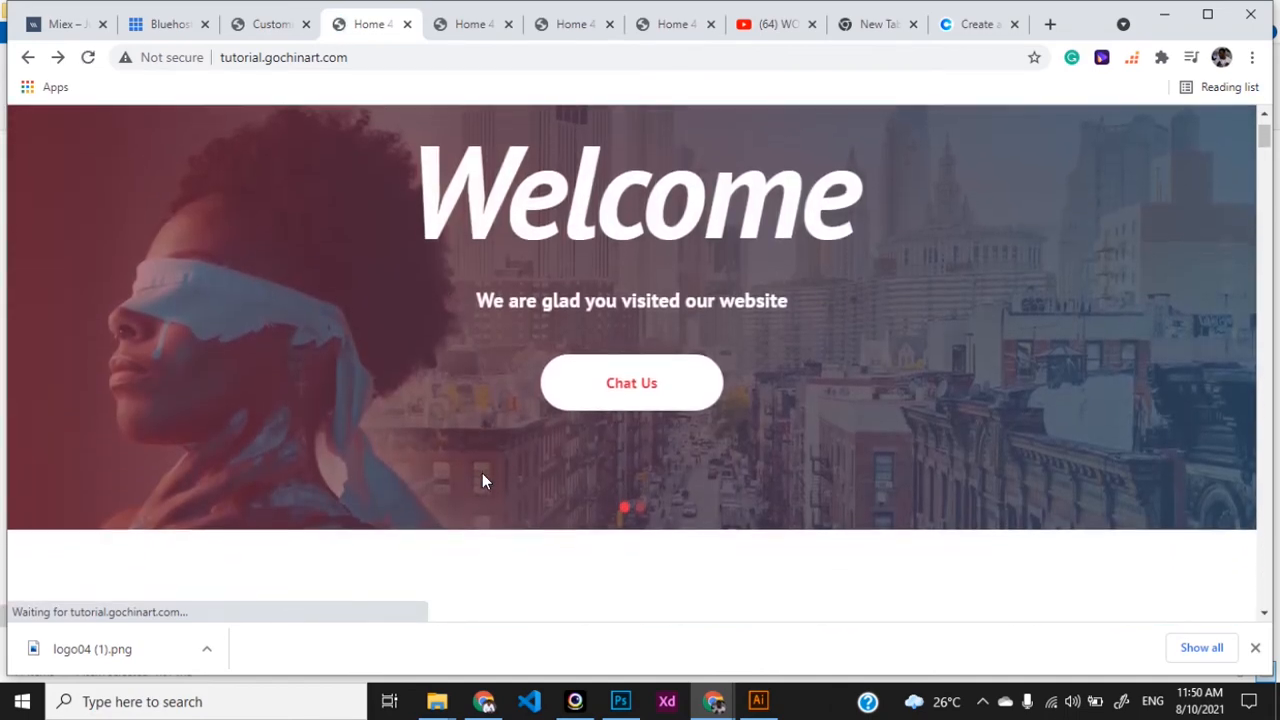
scroll(482, 481, down, 2)
scroll(482, 481, up, 3)
scroll(481, 480, down, 2)
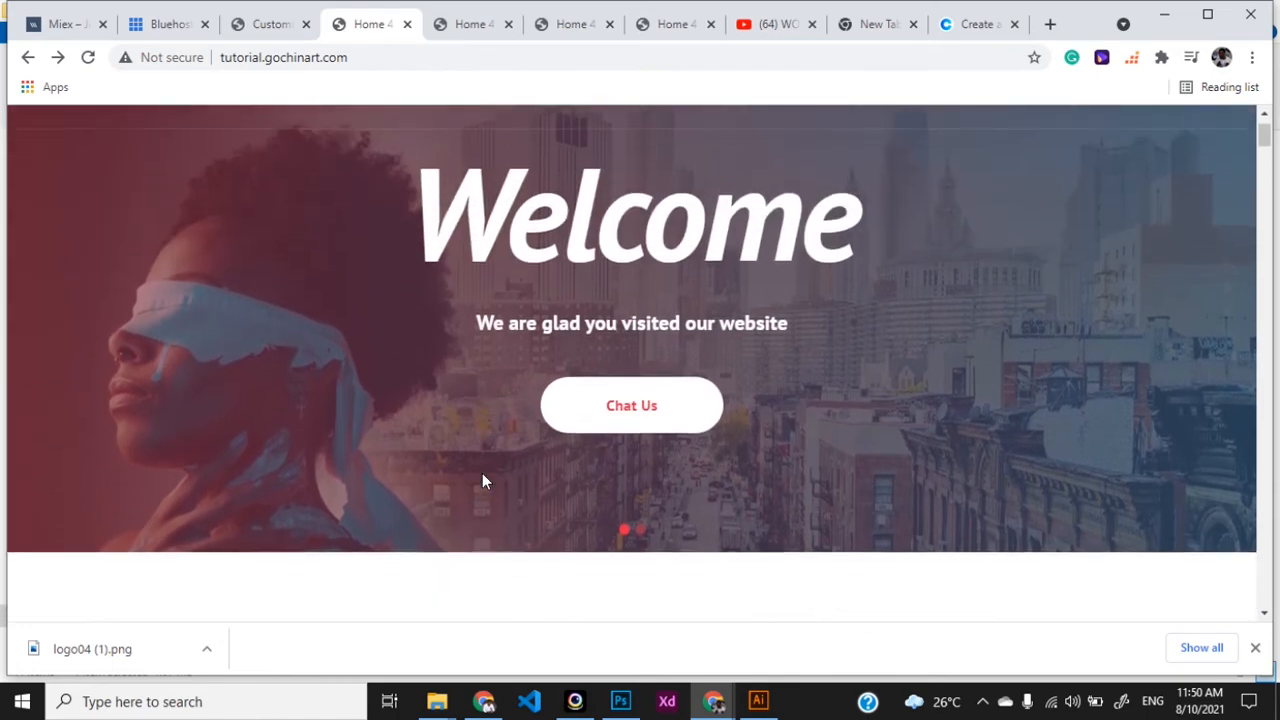
scroll(480, 470, up, 3)
click(287, 26)
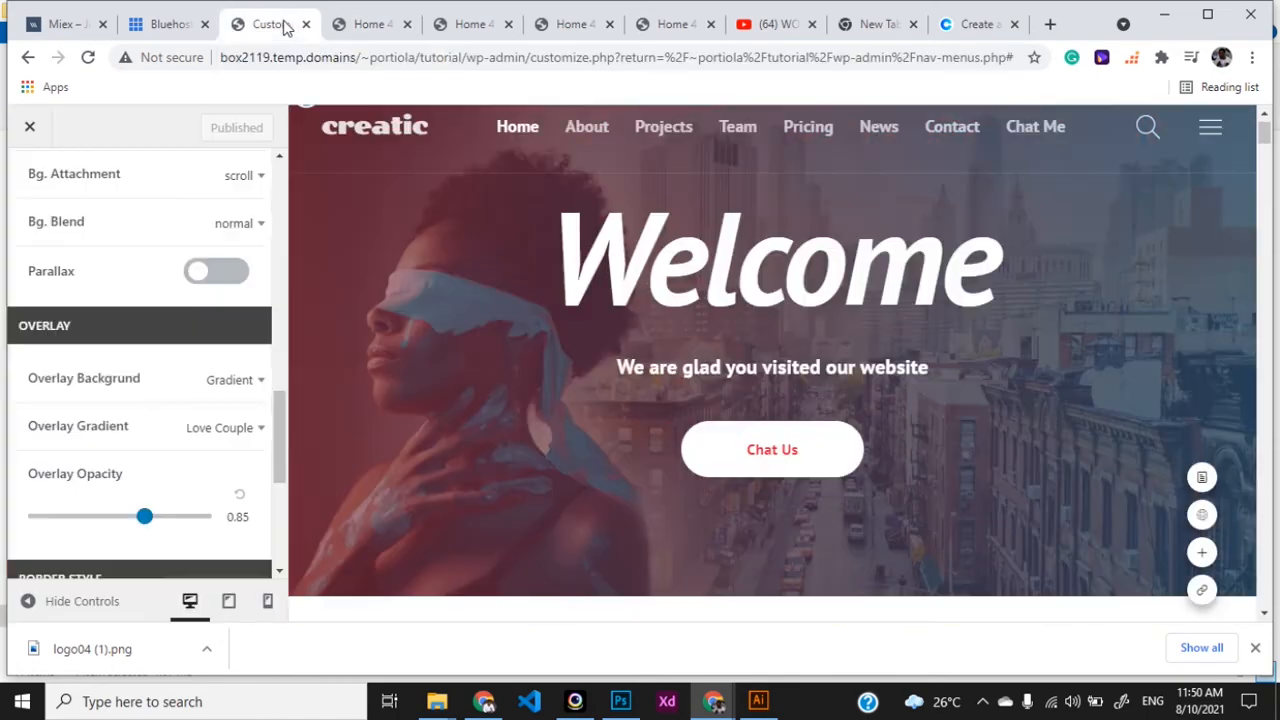
- Switch on Parallax for the slider background and publish it
click(210, 277)
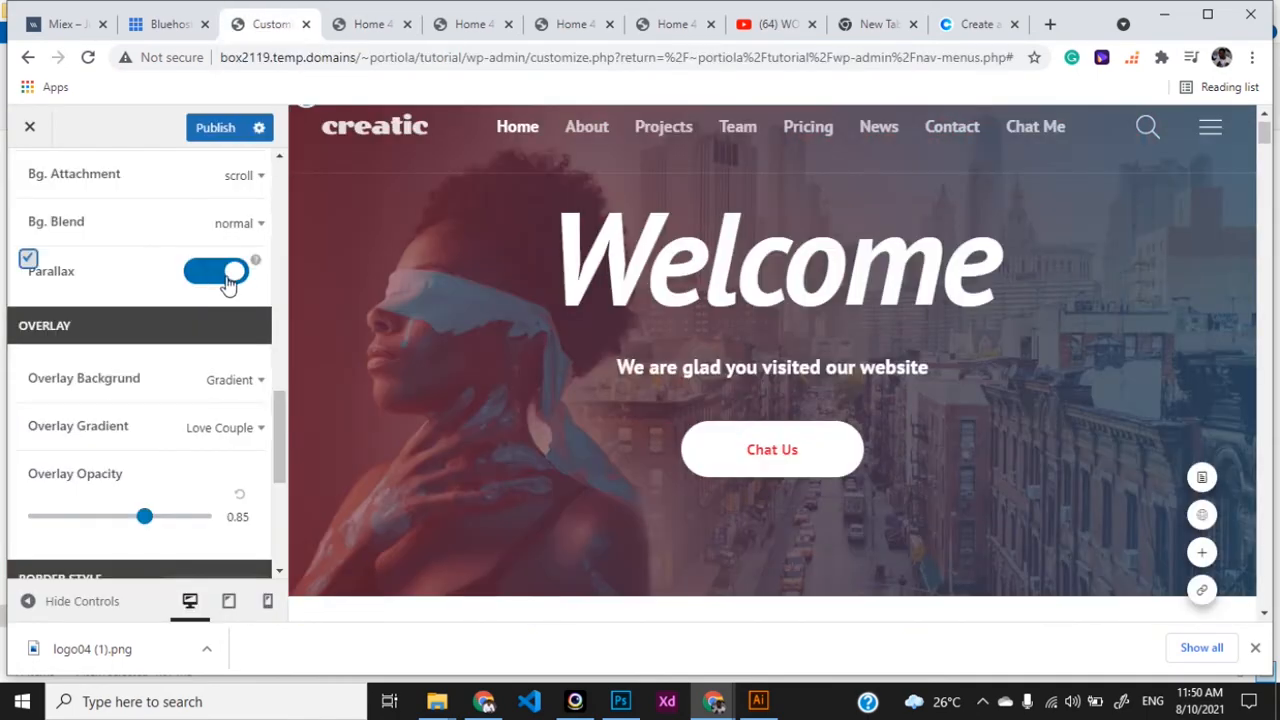
click(208, 130)
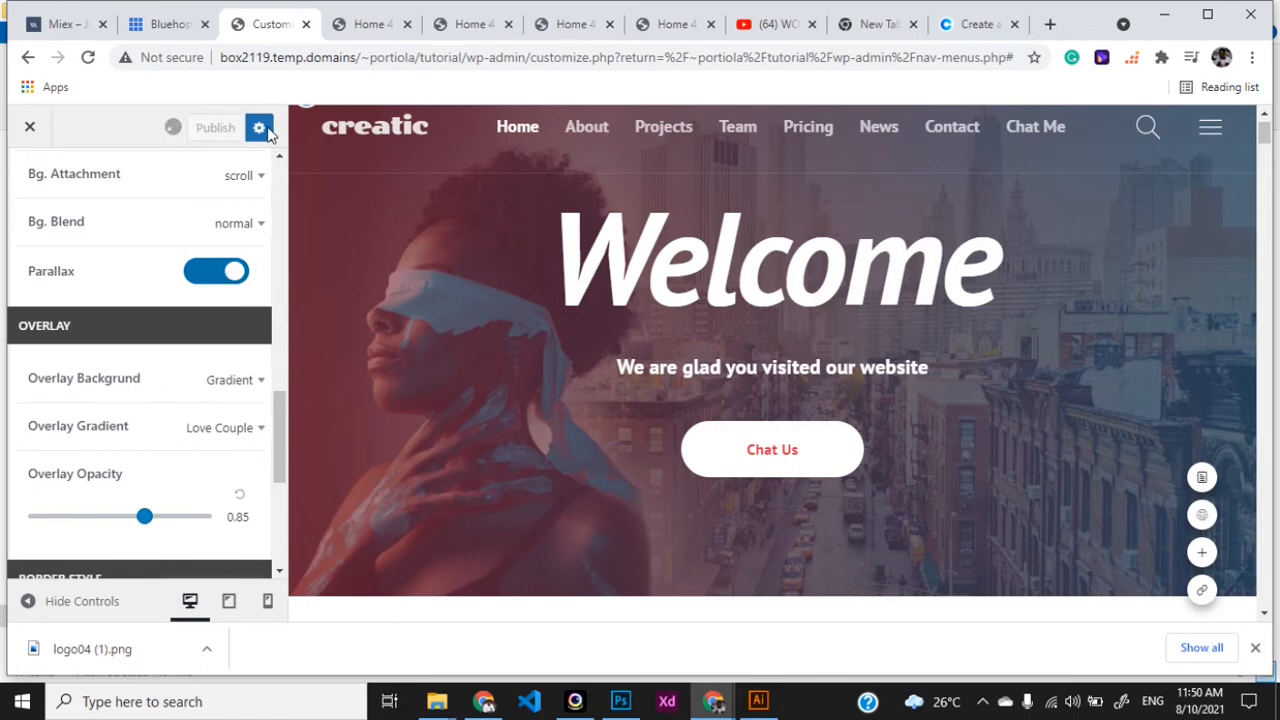
click(366, 24)
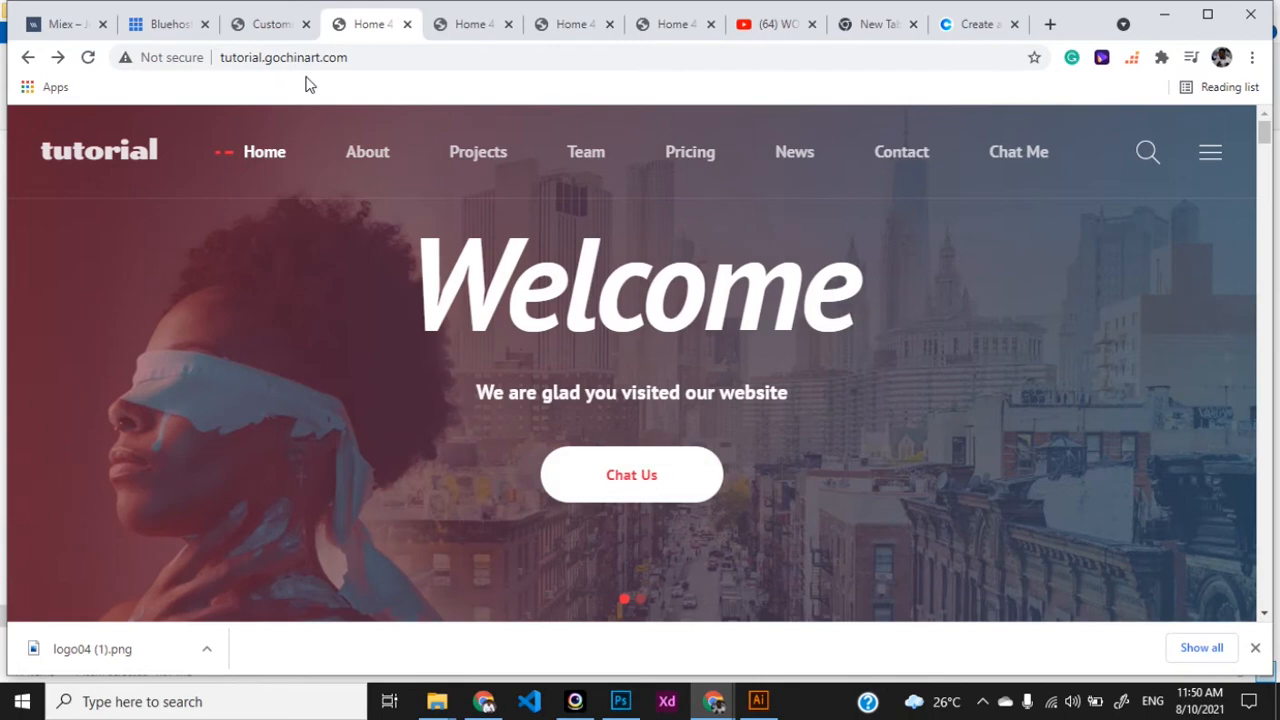
click(262, 30)
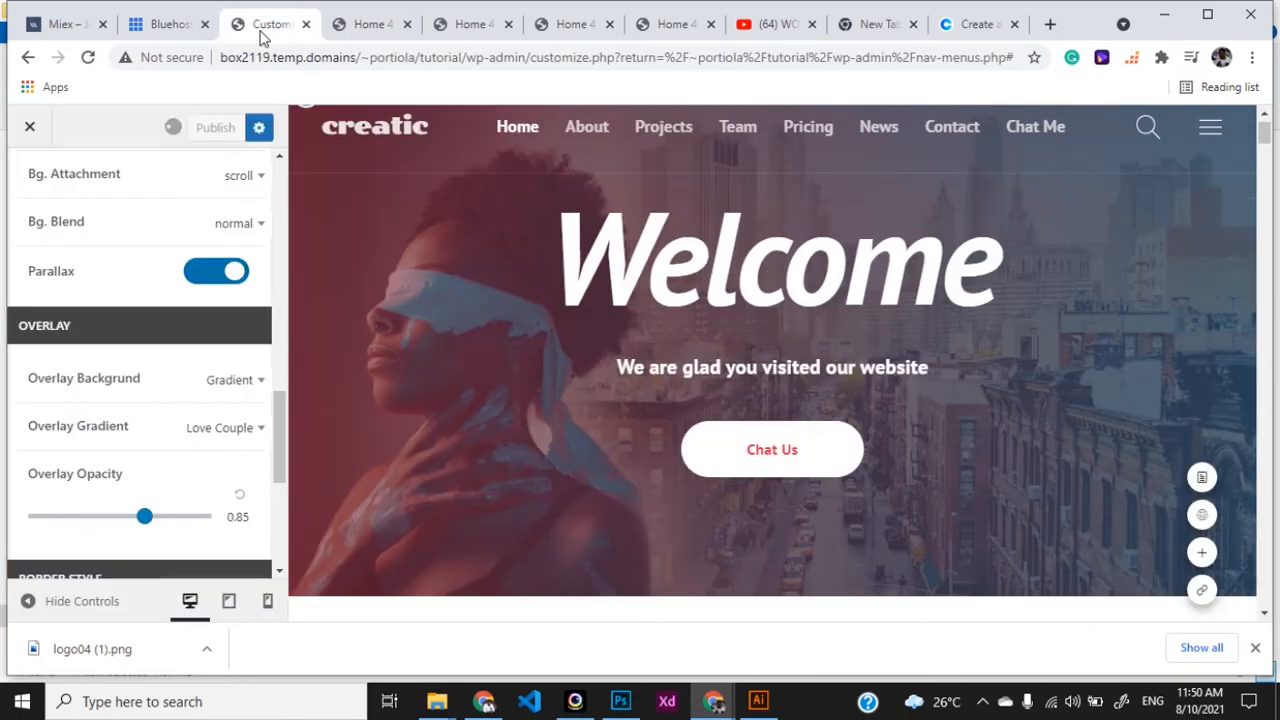
- Review the parallax hero on the live homepage, then return to the Customizer
click(368, 24)
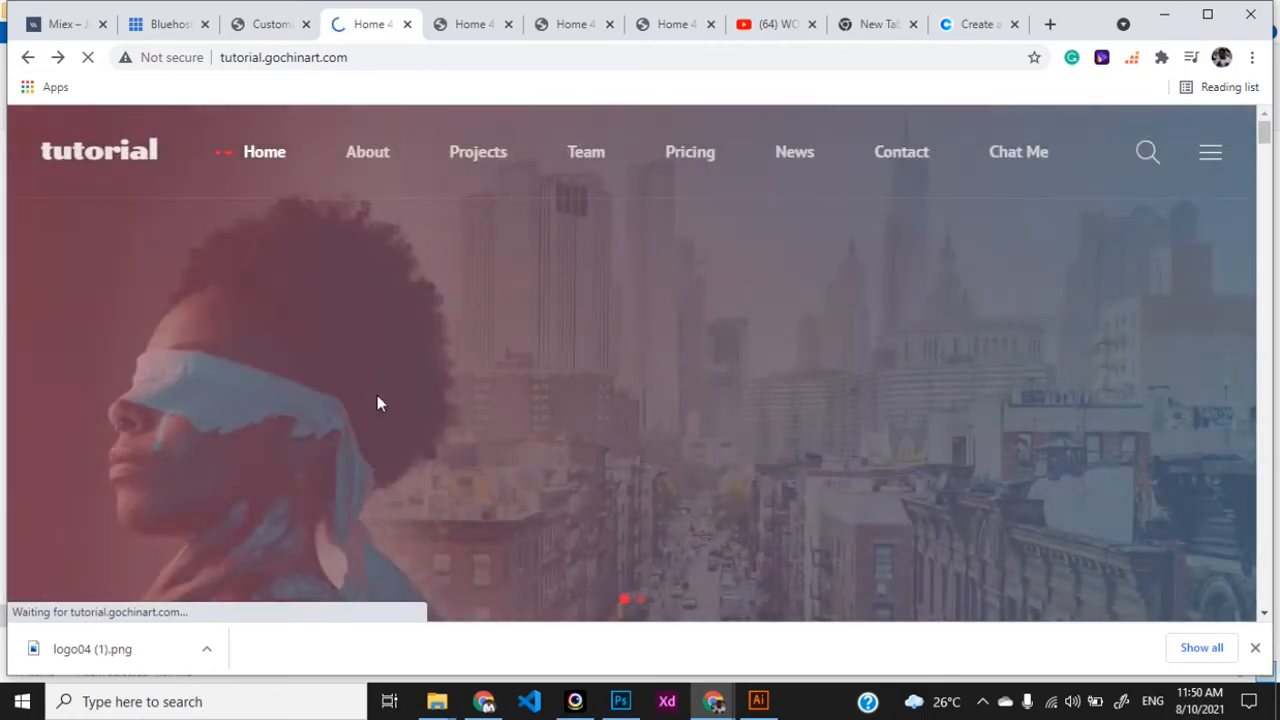
scroll(377, 395, down, 2)
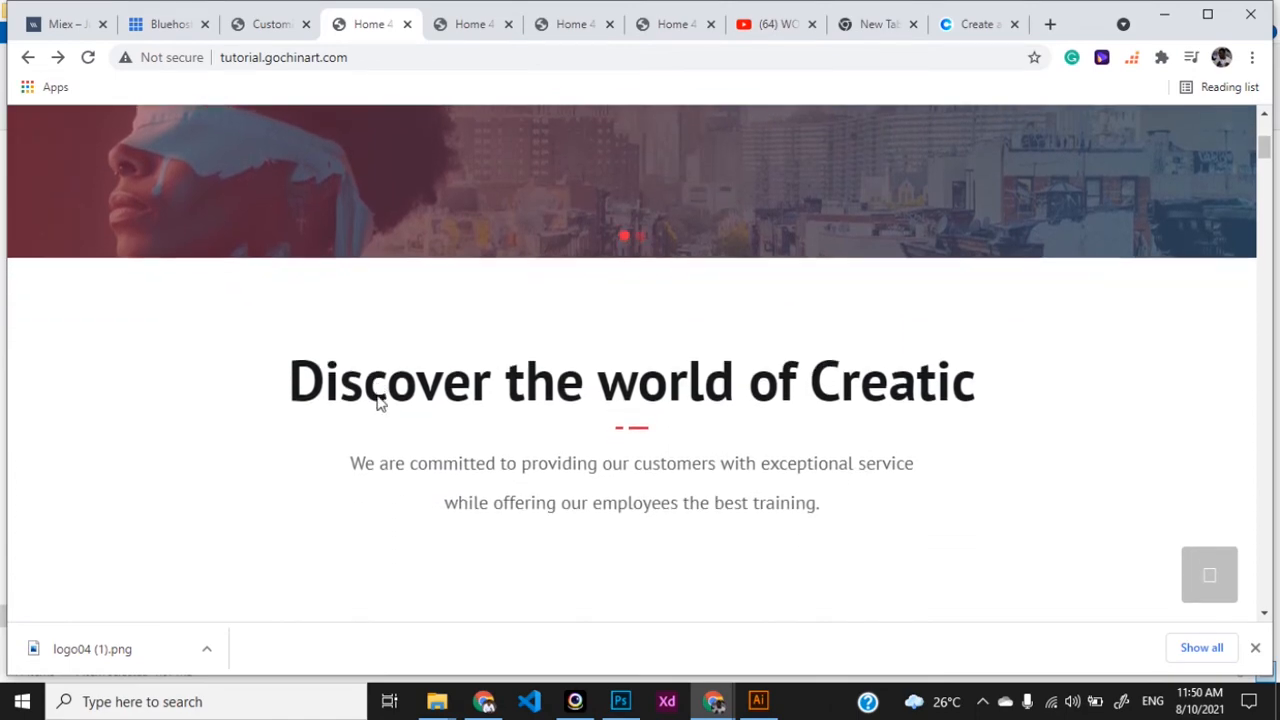
scroll(377, 395, up, 4)
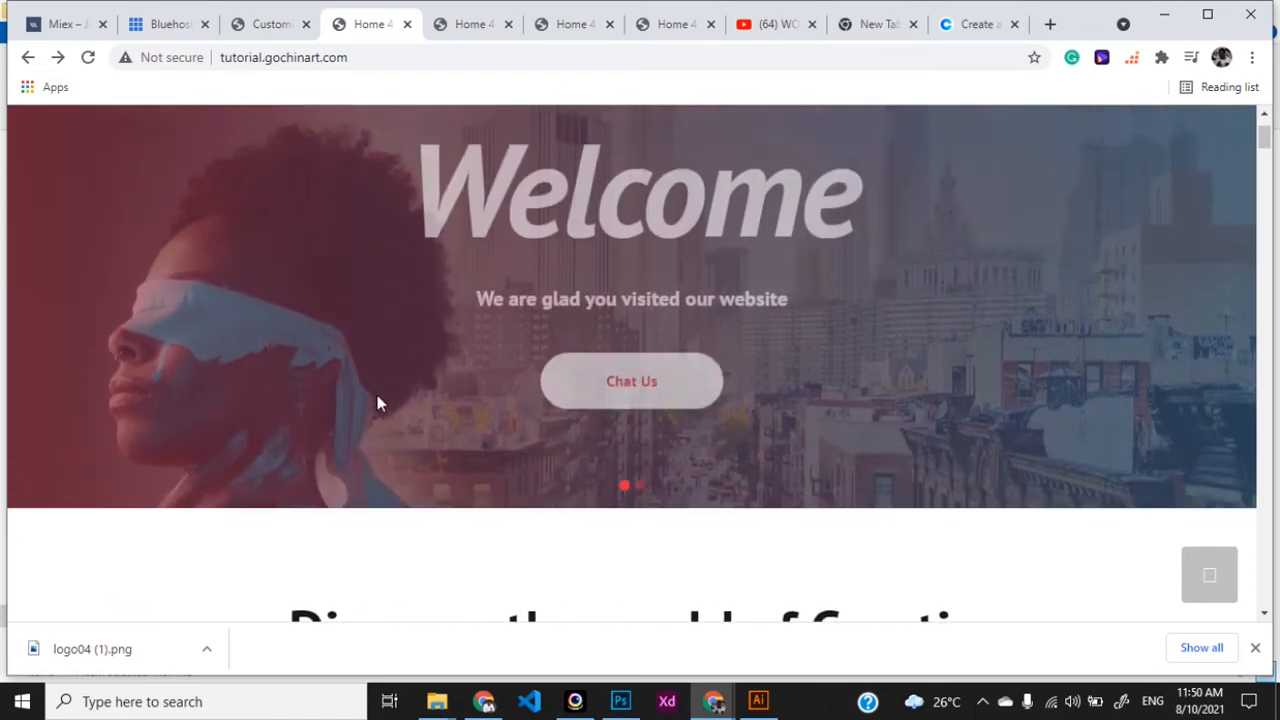
scroll(377, 395, down, 3)
scroll(377, 402, down, 1)
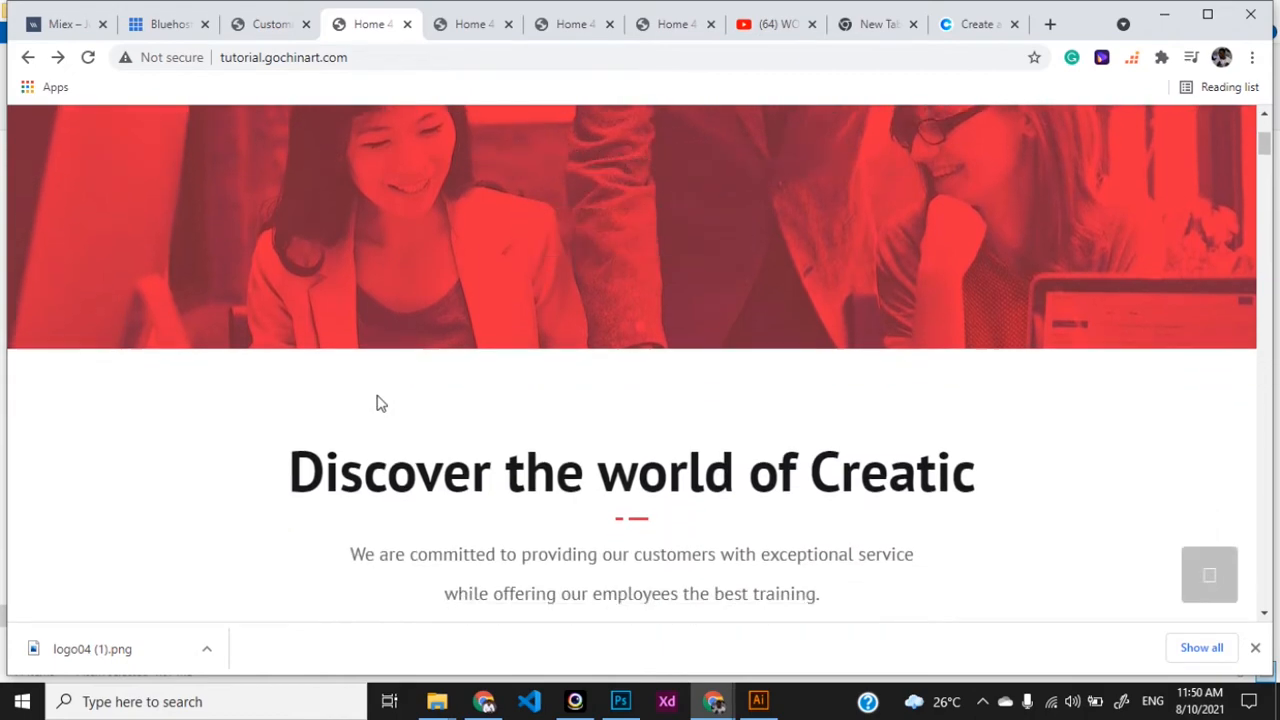
scroll(377, 402, up, 3)
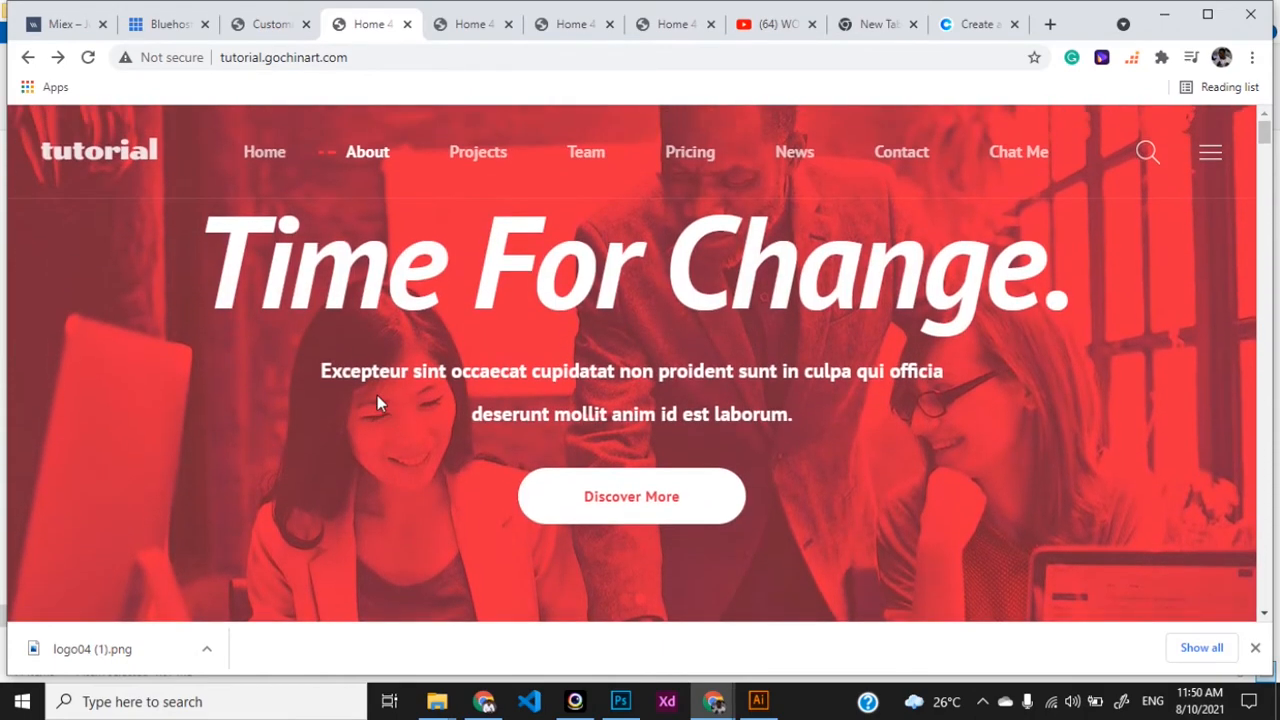
click(268, 28)
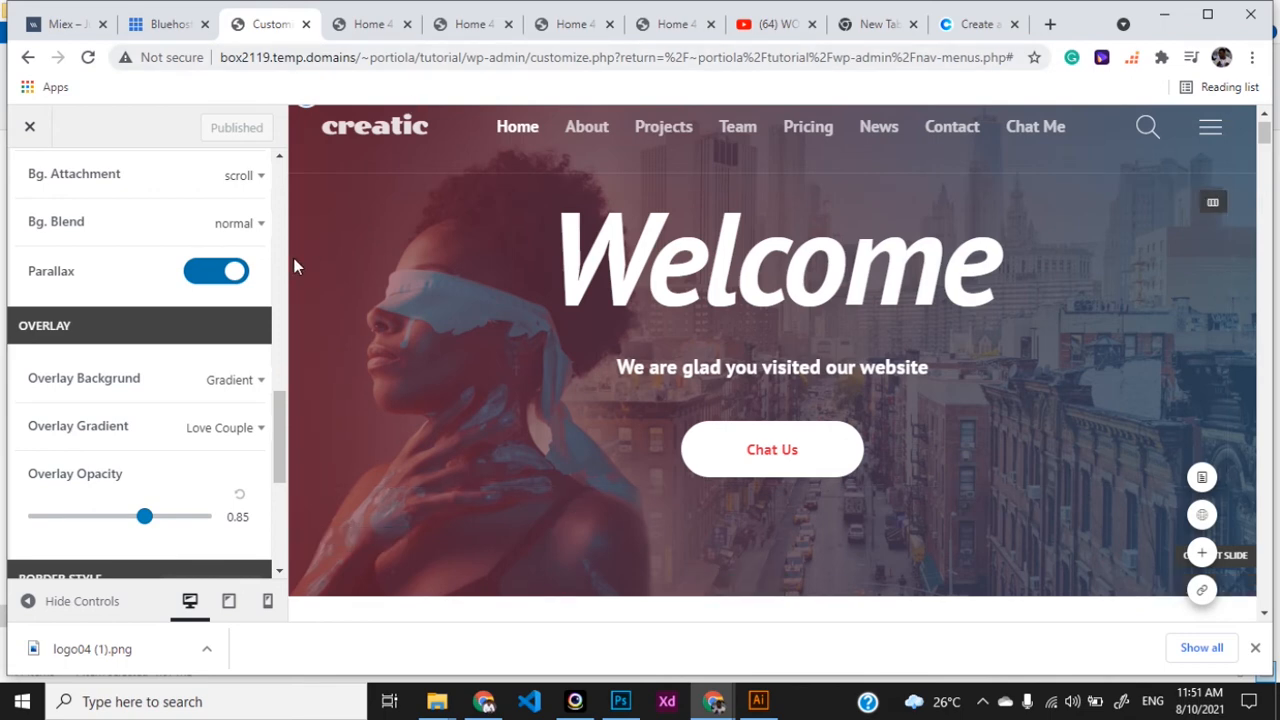
- Delete the red Time For Change slide from the hero slider
scroll(248, 344, down, 1)
scroll(248, 344, down, 1)
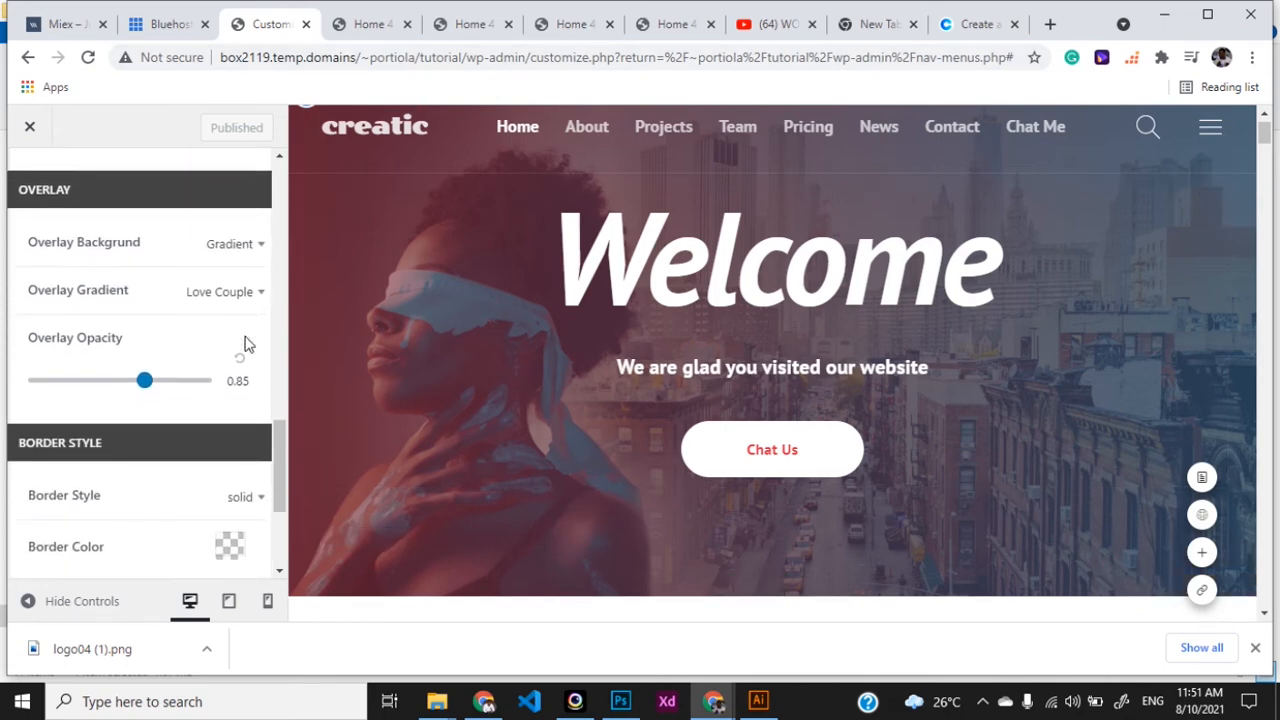
scroll(230, 390, down, 2)
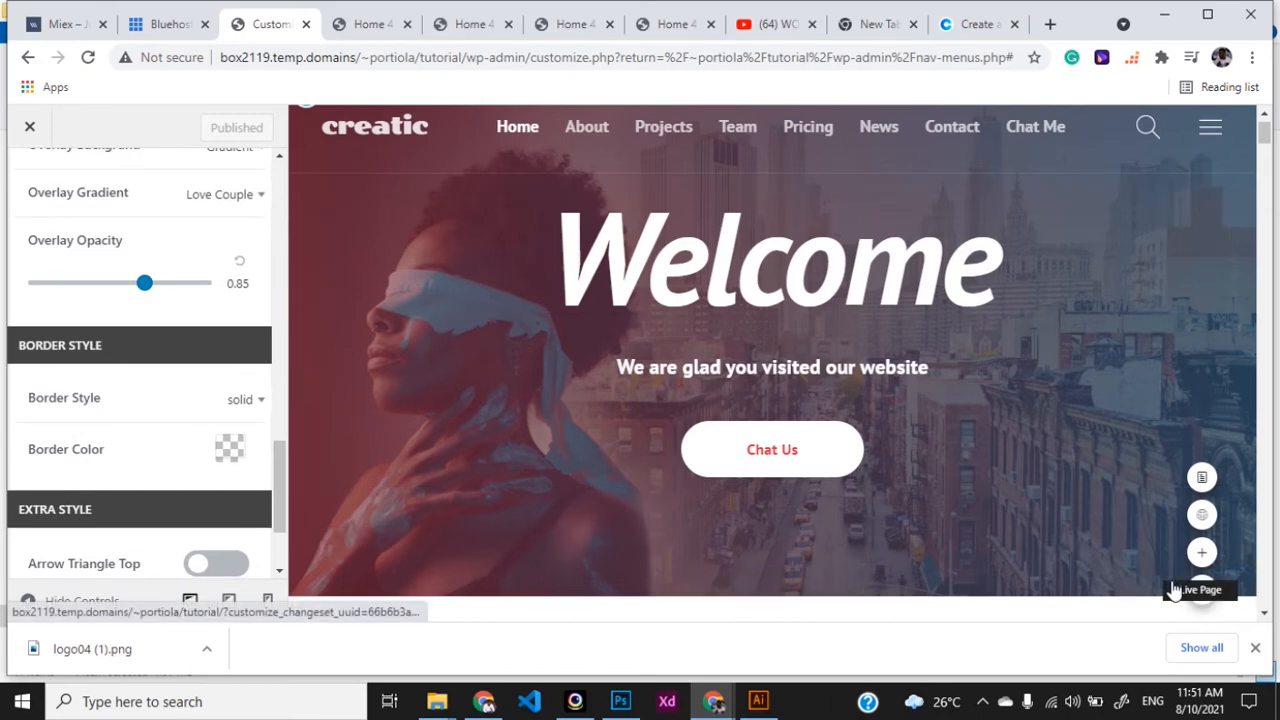
scroll(1006, 463, down, 2)
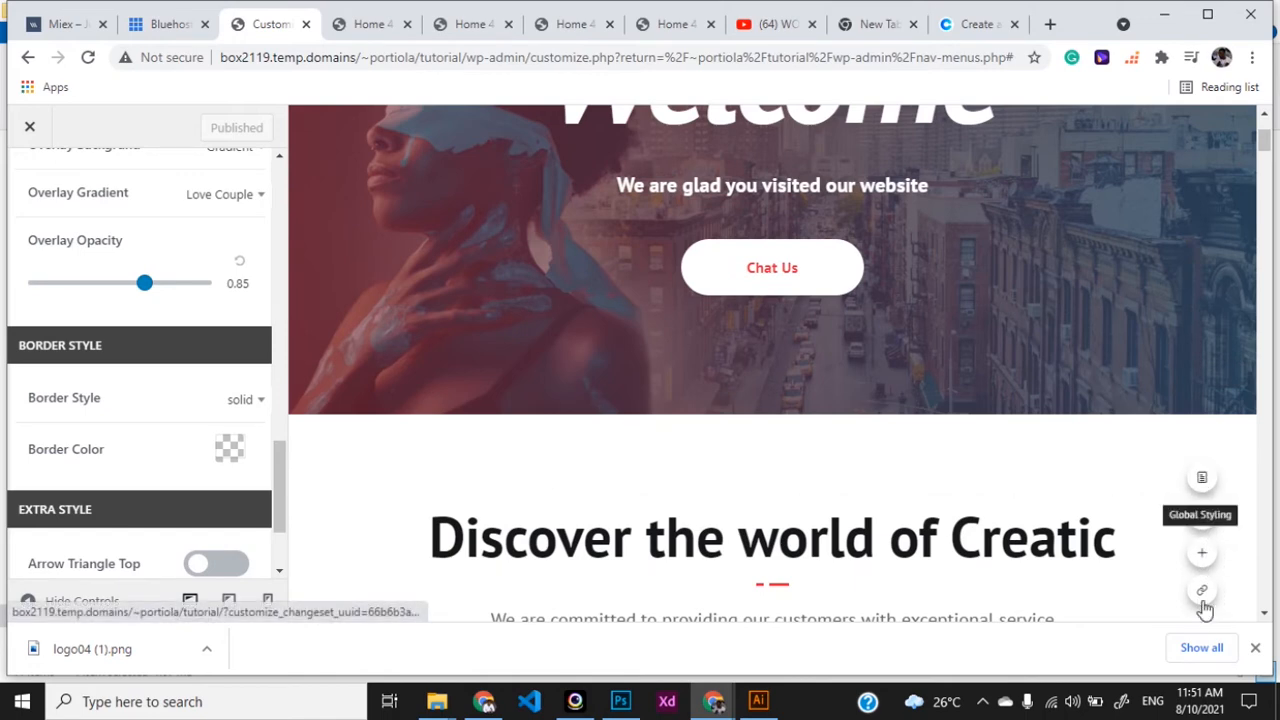
click(1172, 405)
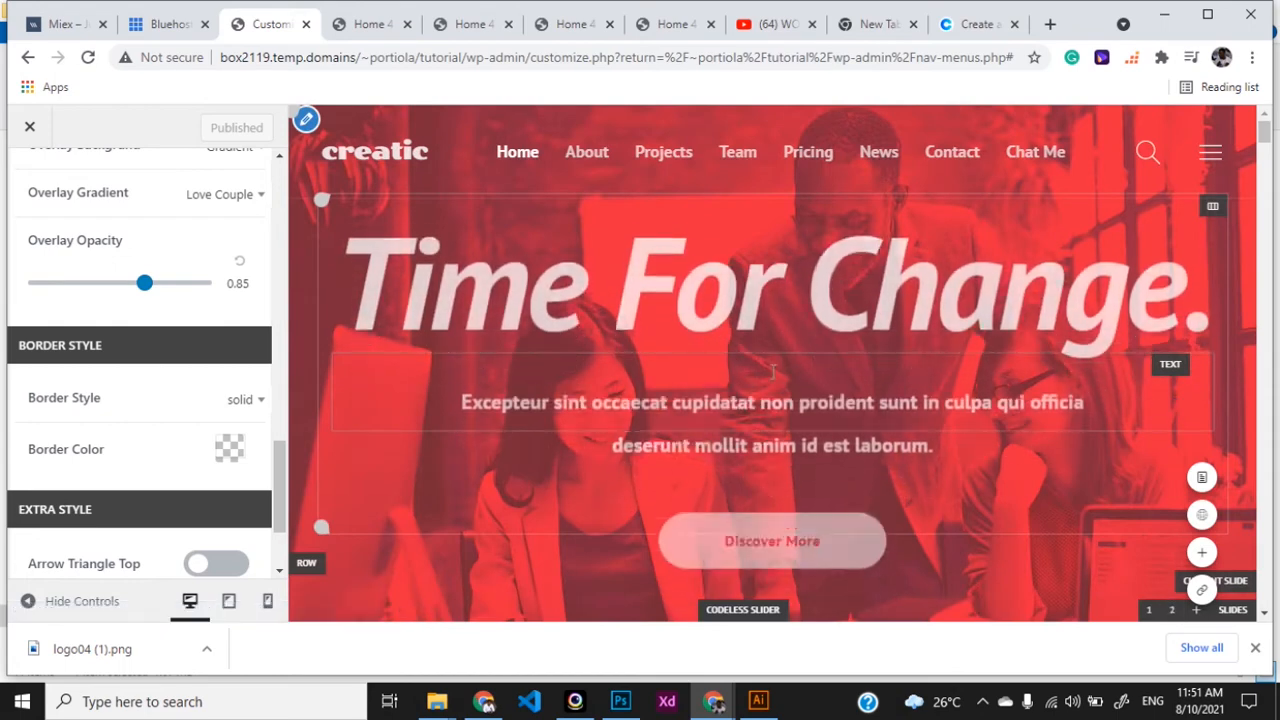
scroll(812, 399, down, 2)
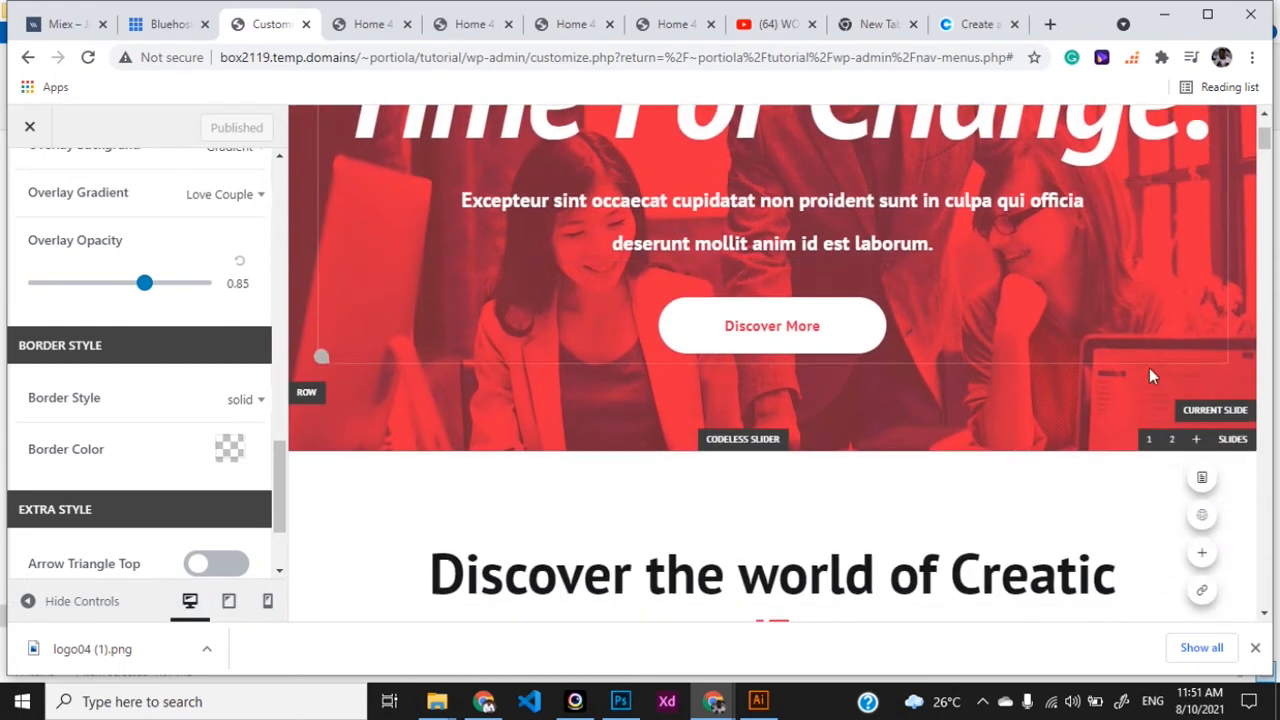
scroll(1157, 374, down, 1)
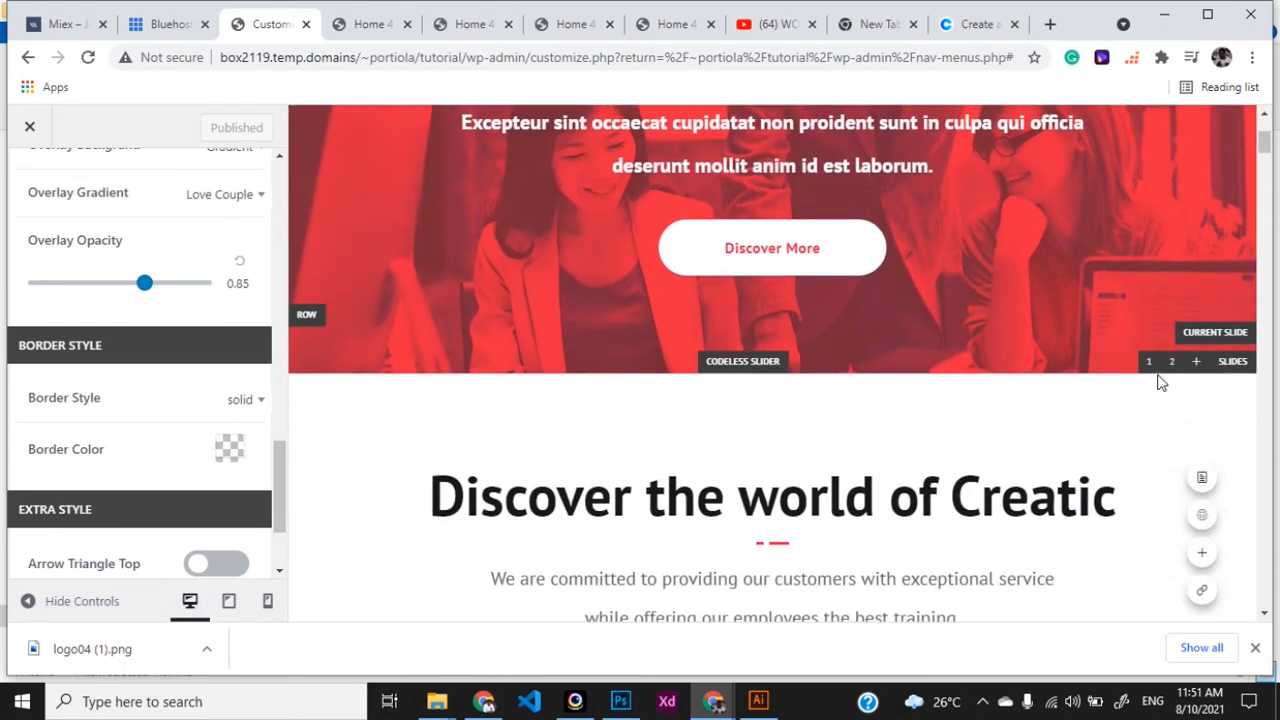
click(1232, 338)
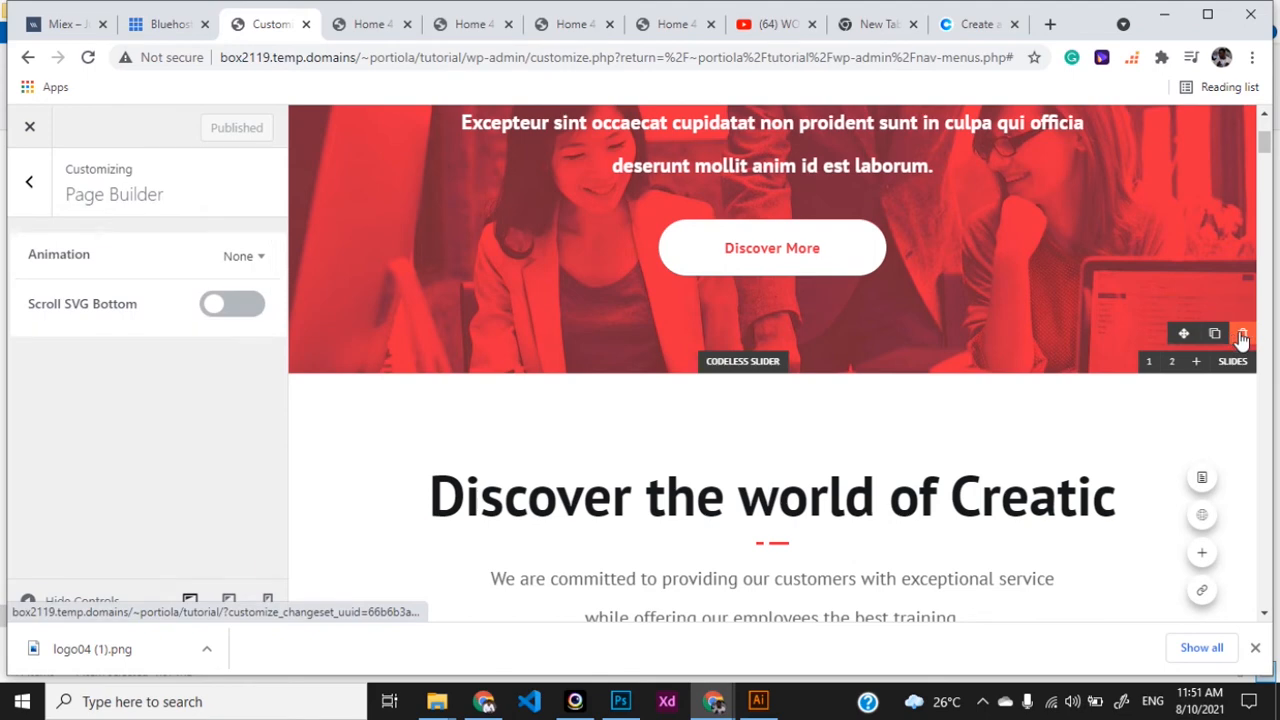
click(1241, 337)
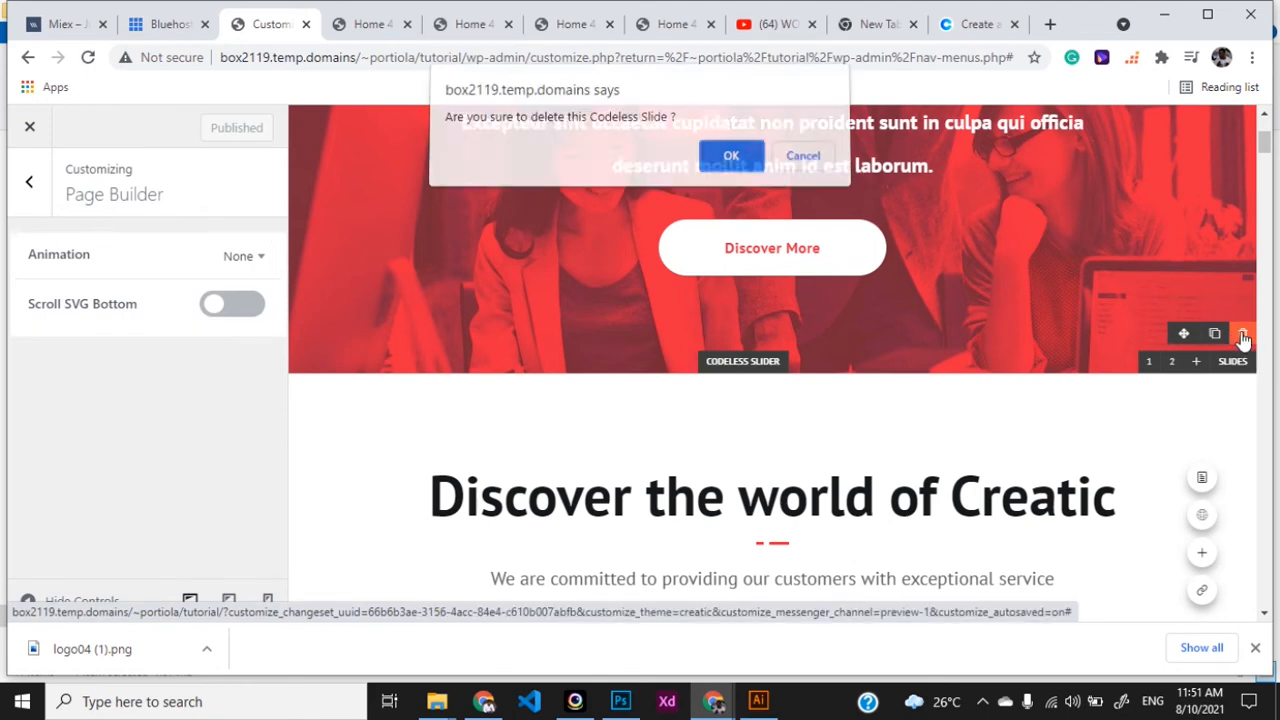
click(731, 163)
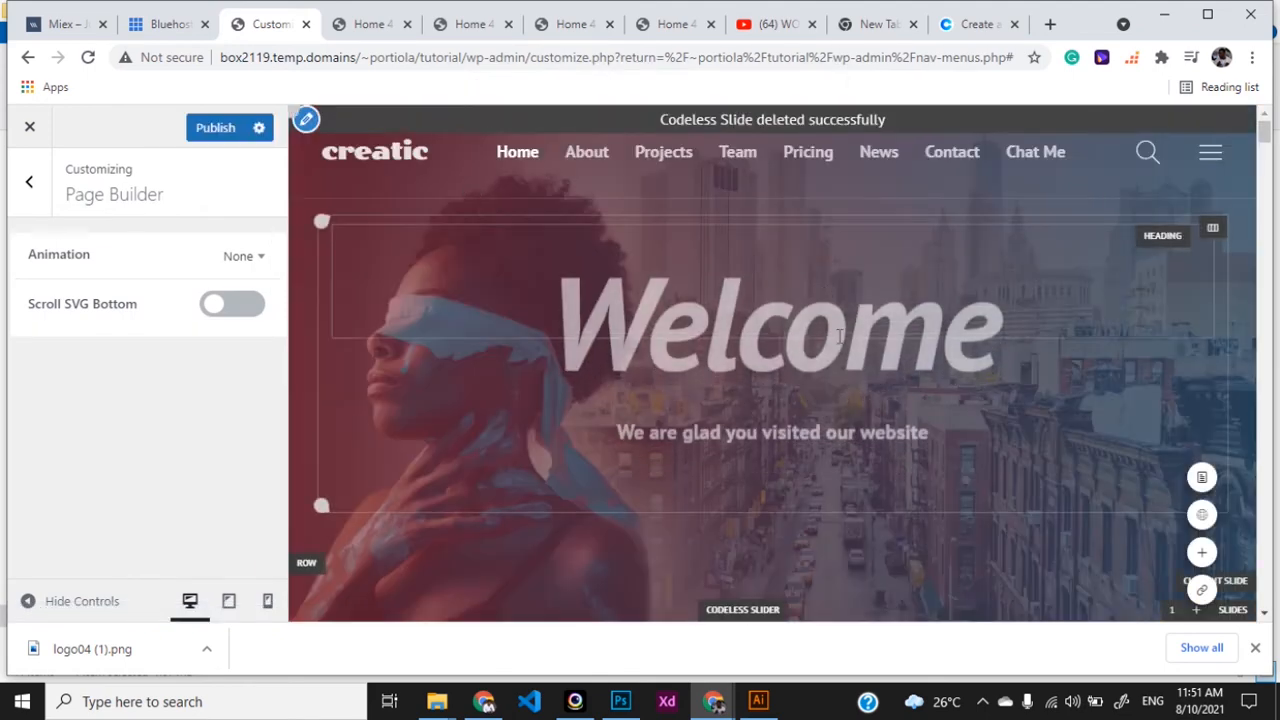
- Duplicate the Welcome slide and open the new third slide's heading for editing
scroll(835, 330, down, 3)
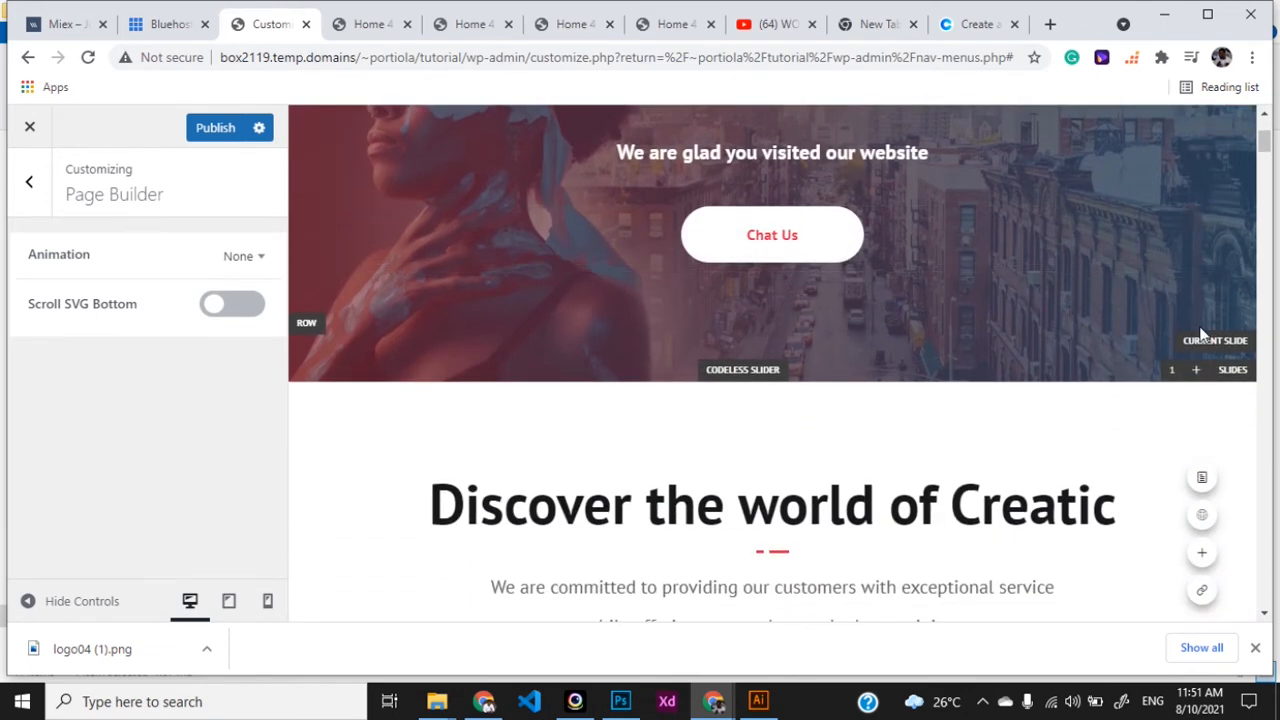
mouse_move(1210, 347)
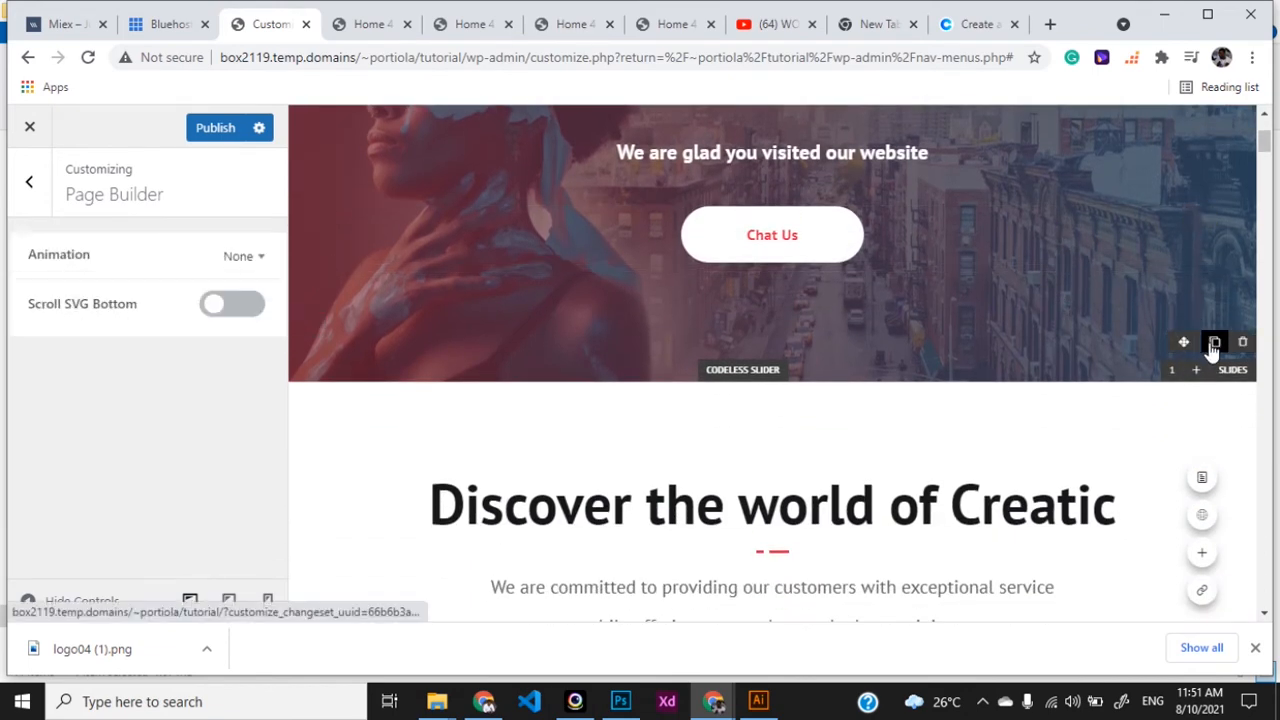
click(1213, 343)
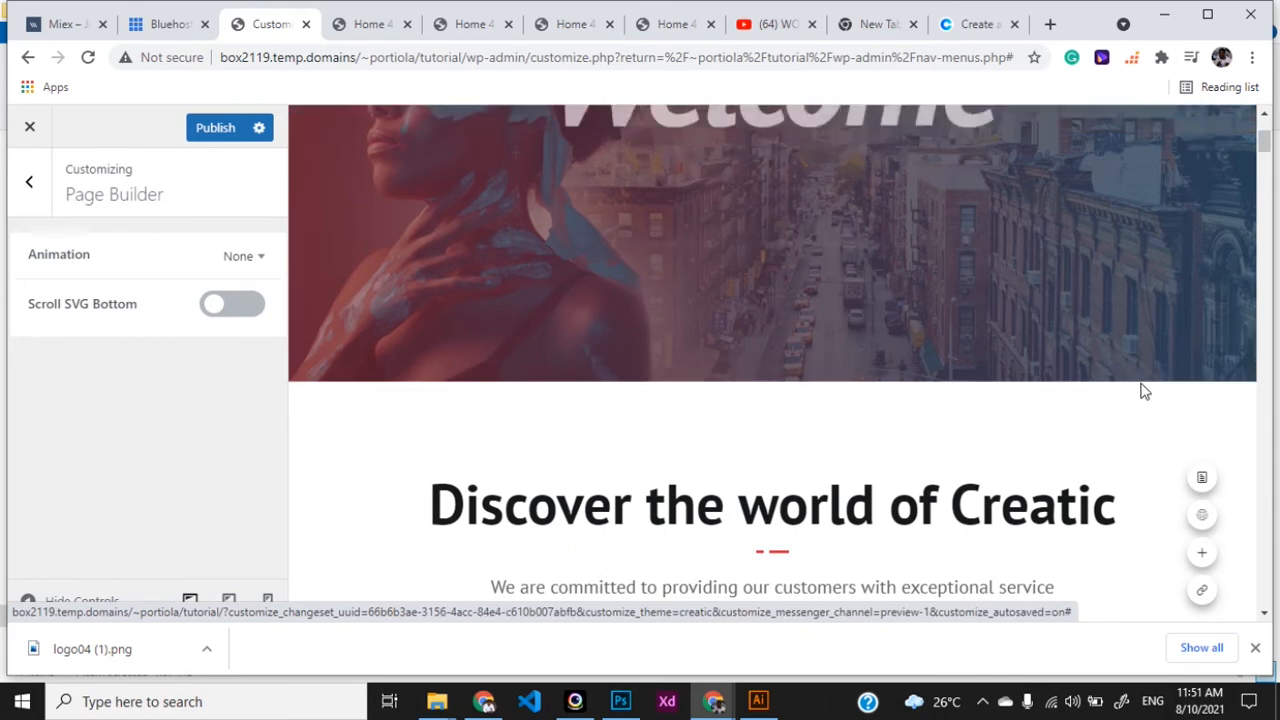
click(1173, 372)
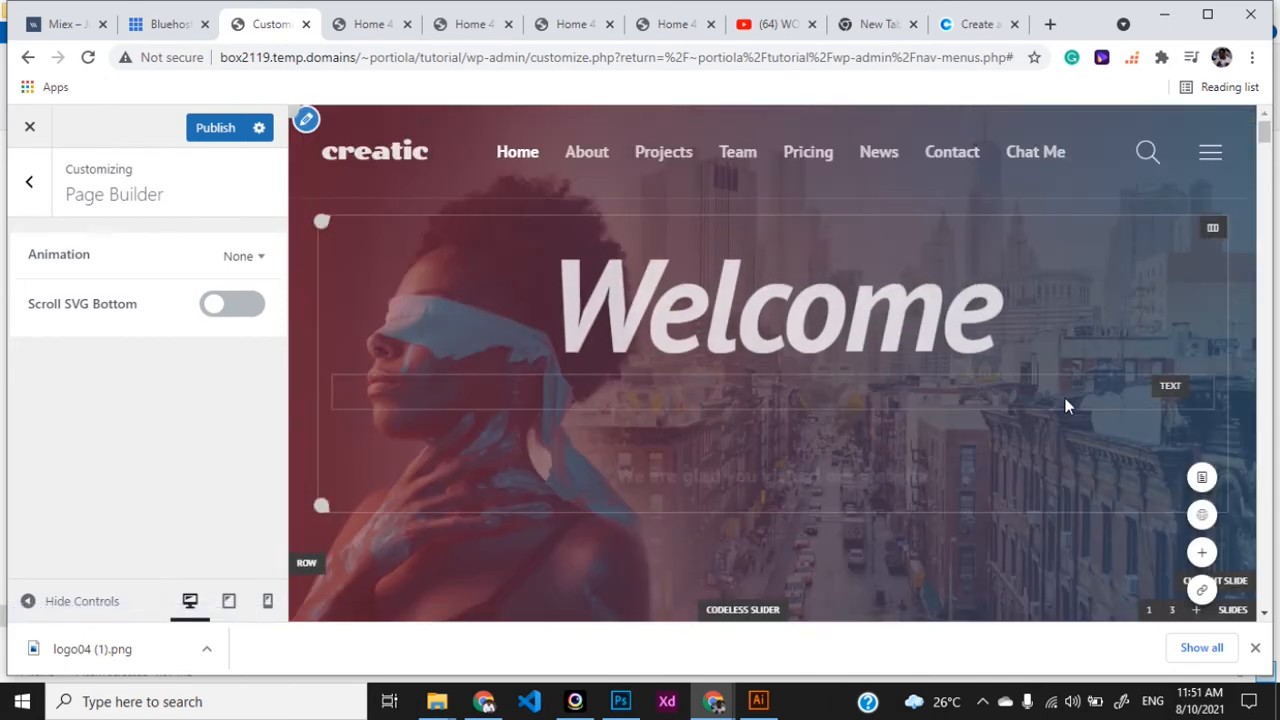
scroll(1065, 403, down, 1)
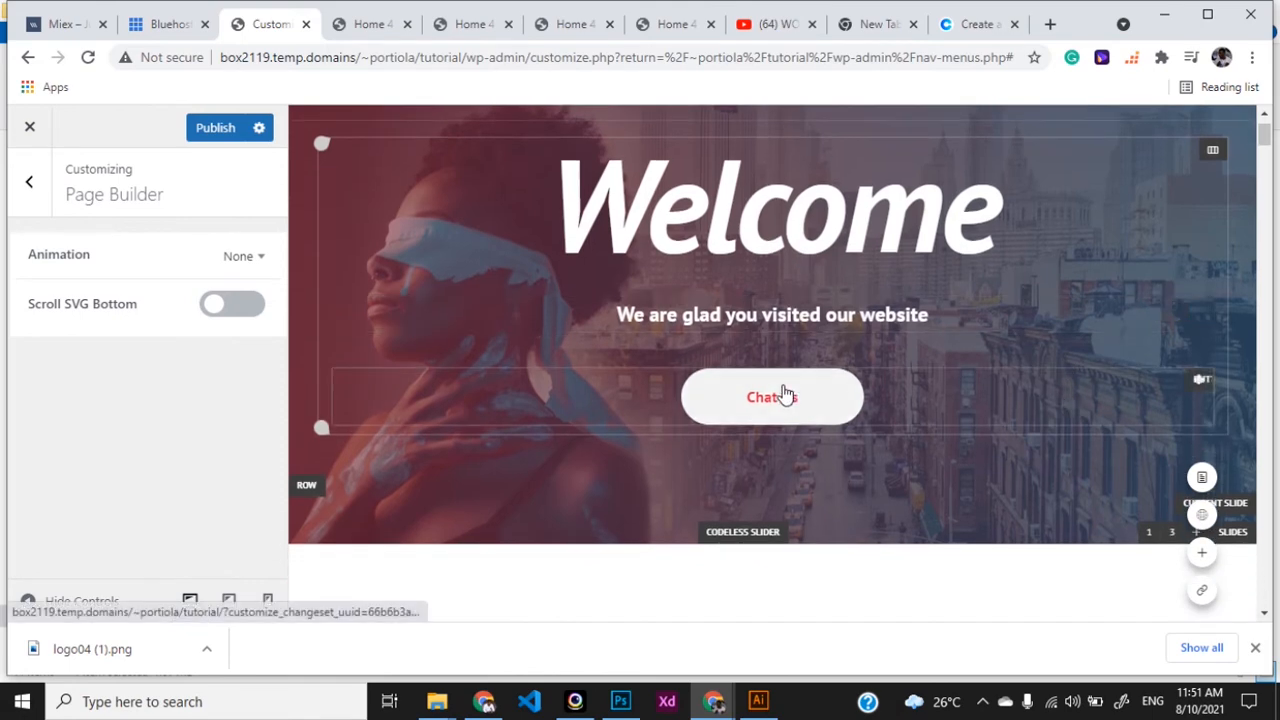
click(781, 246)
- Replace the cloned slide's 'Welcome' heading text with 'Hello'
drag(996, 228, 595, 226)
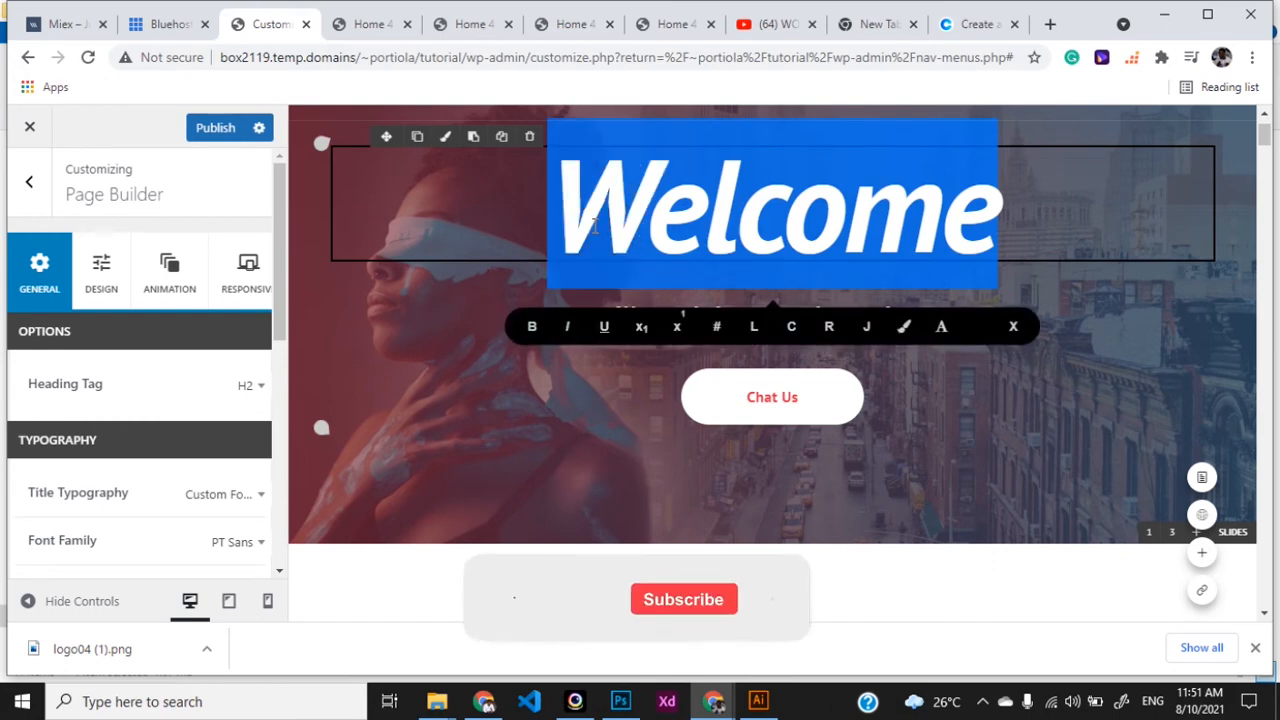
text(Hello)
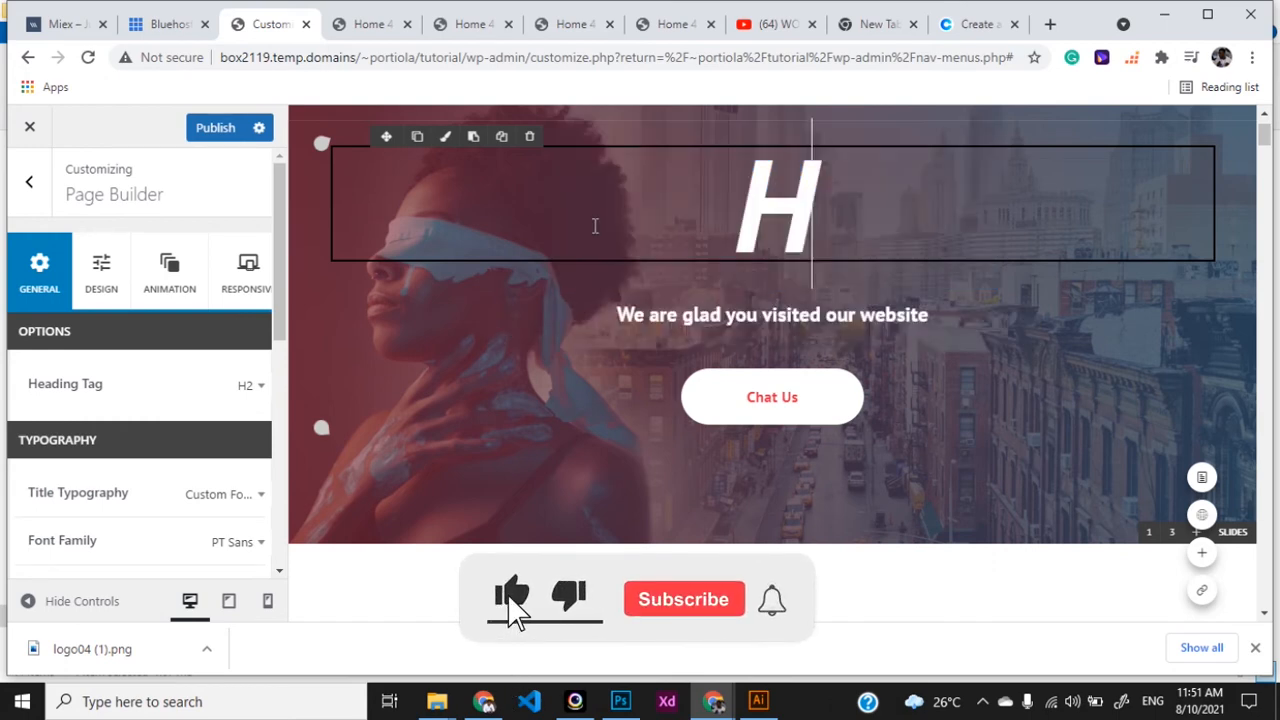
click(660, 315)
drag(616, 315, 930, 315)
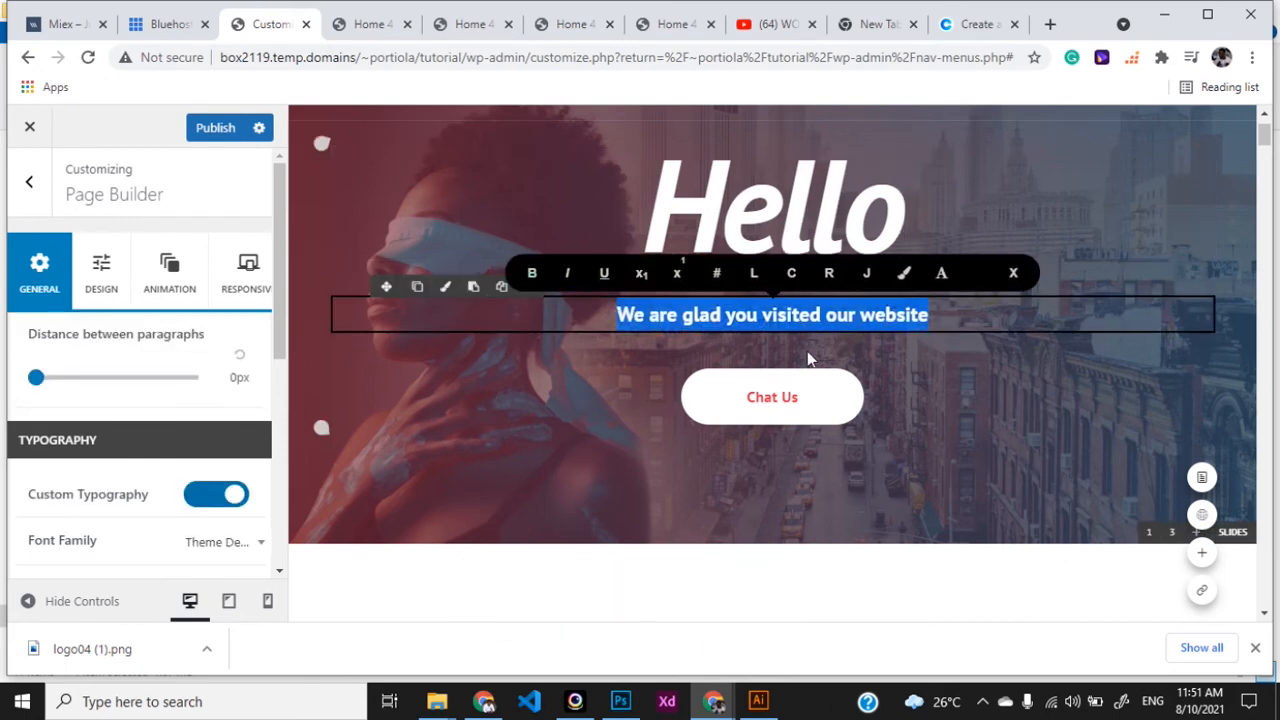
click(768, 215)
double_click(768, 215)
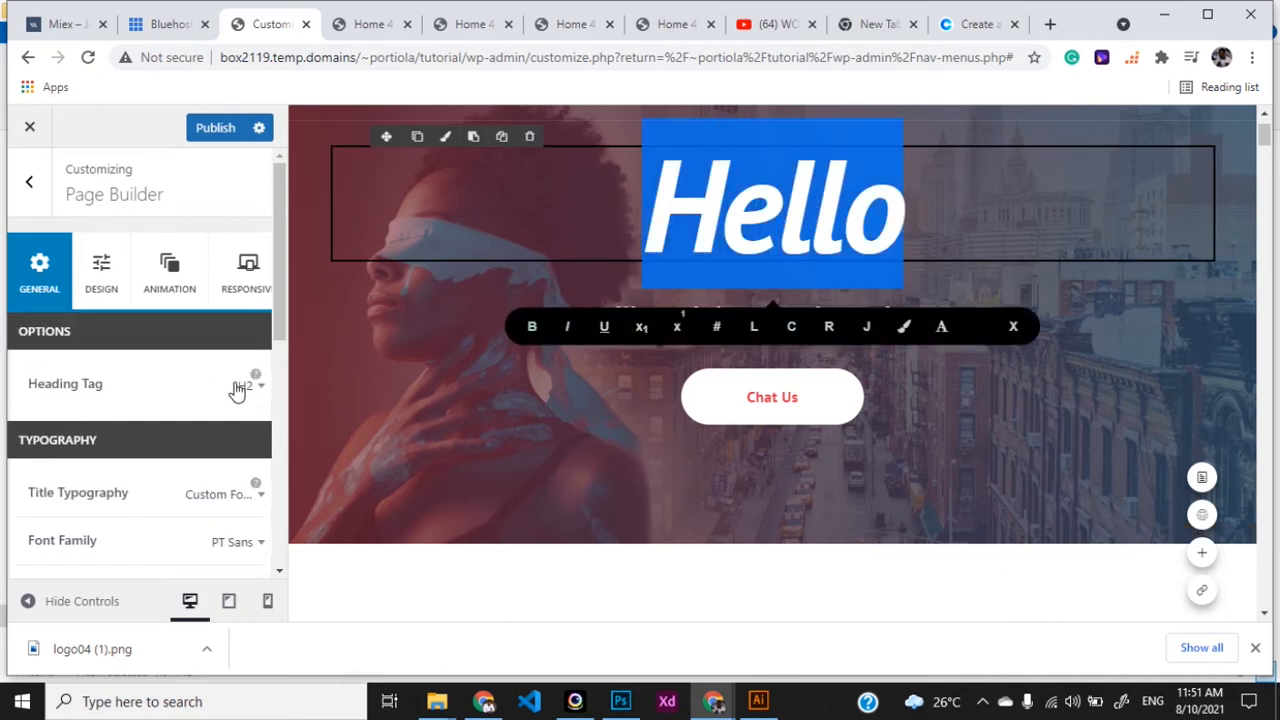
drag(285, 318, 280, 381)
- Try Helvetica Black and Abel heading fonts, revert to Theme Default, and keep normal text case
click(240, 428)
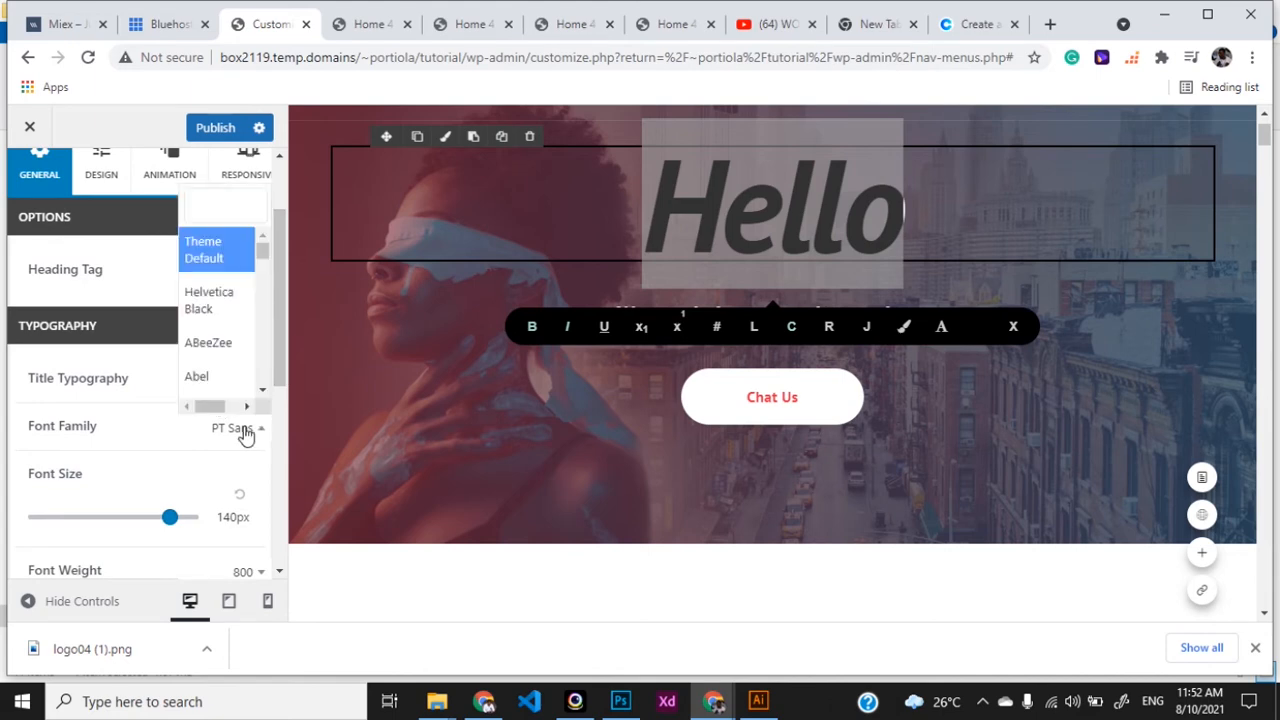
click(222, 306)
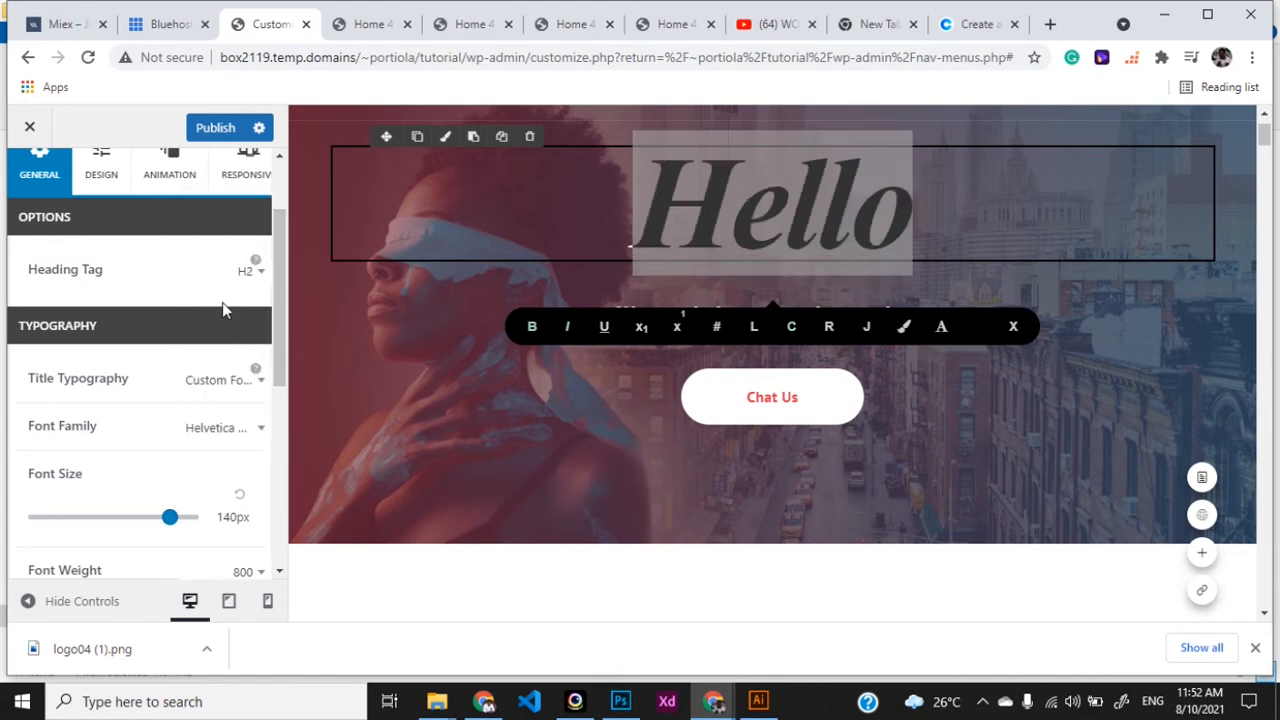
click(242, 426)
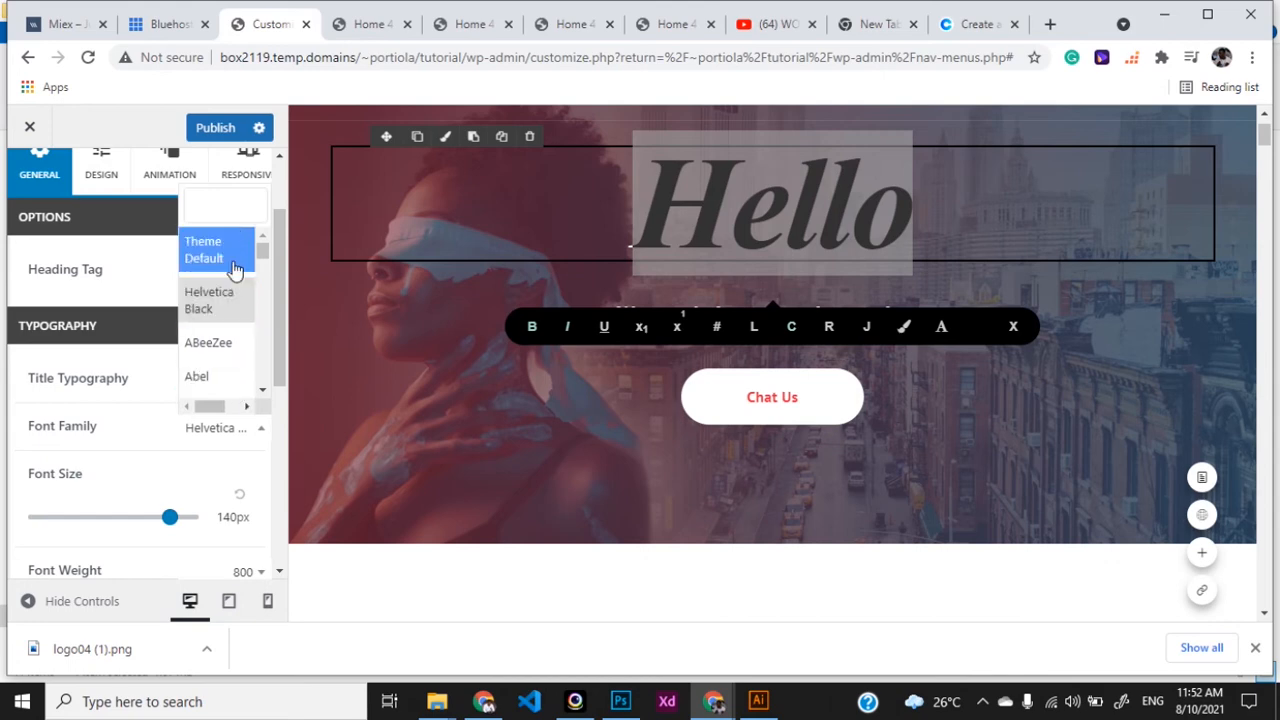
click(205, 378)
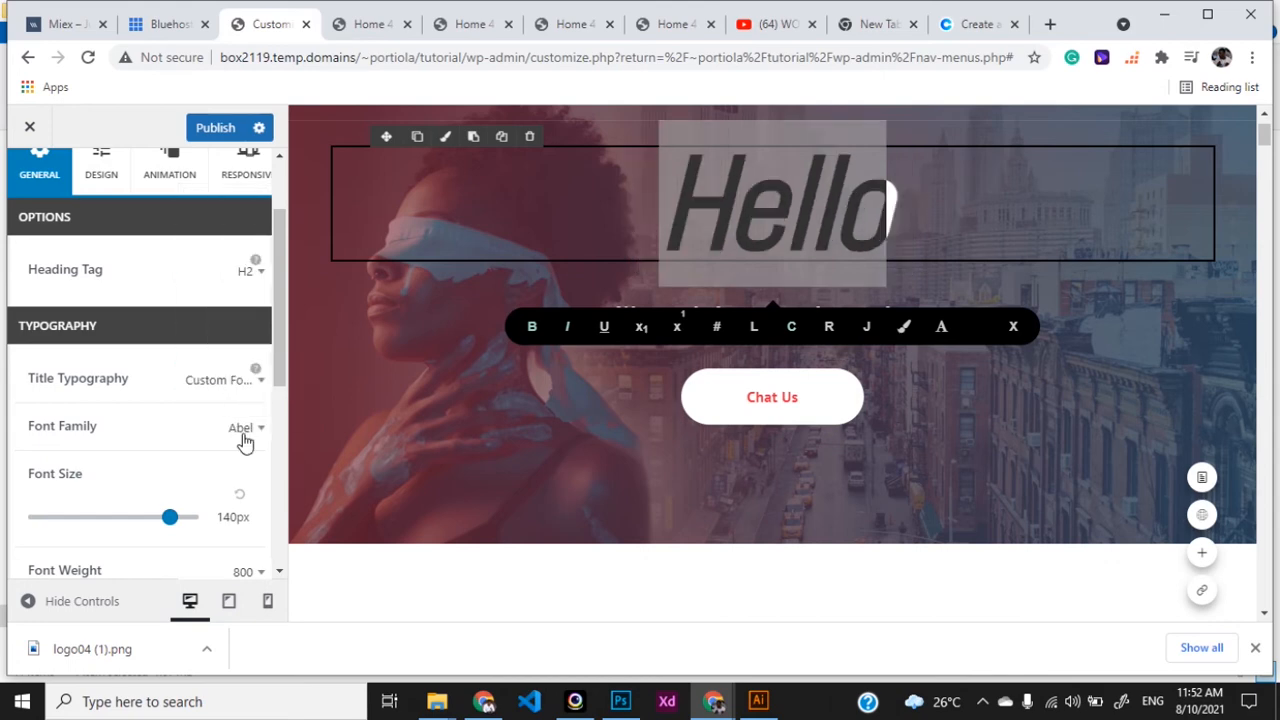
click(246, 437)
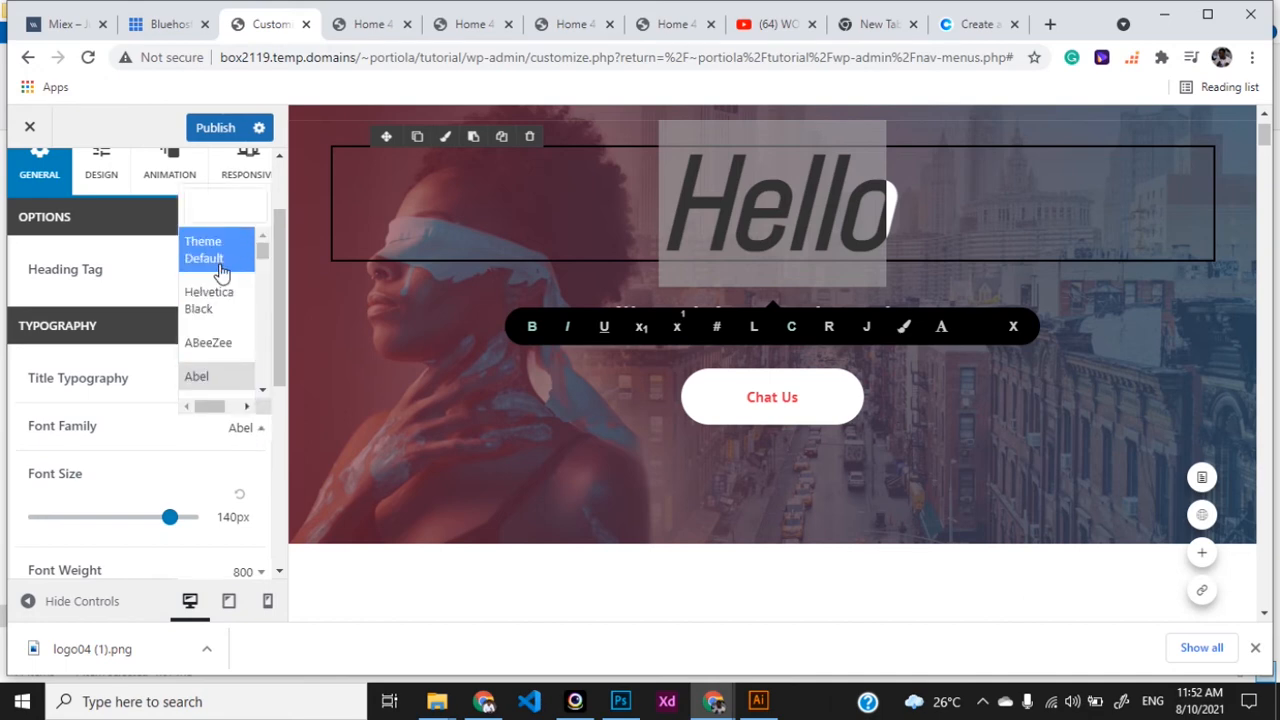
click(222, 252)
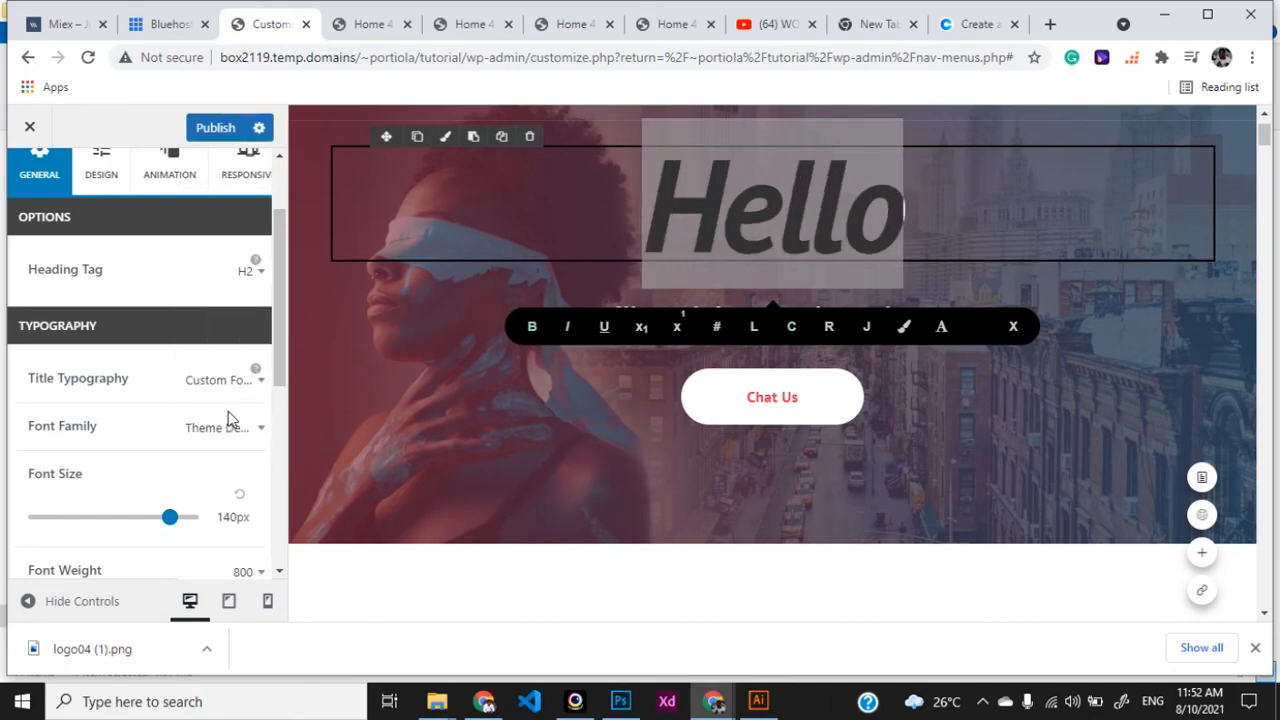
drag(274, 345, 265, 486)
click(240, 491)
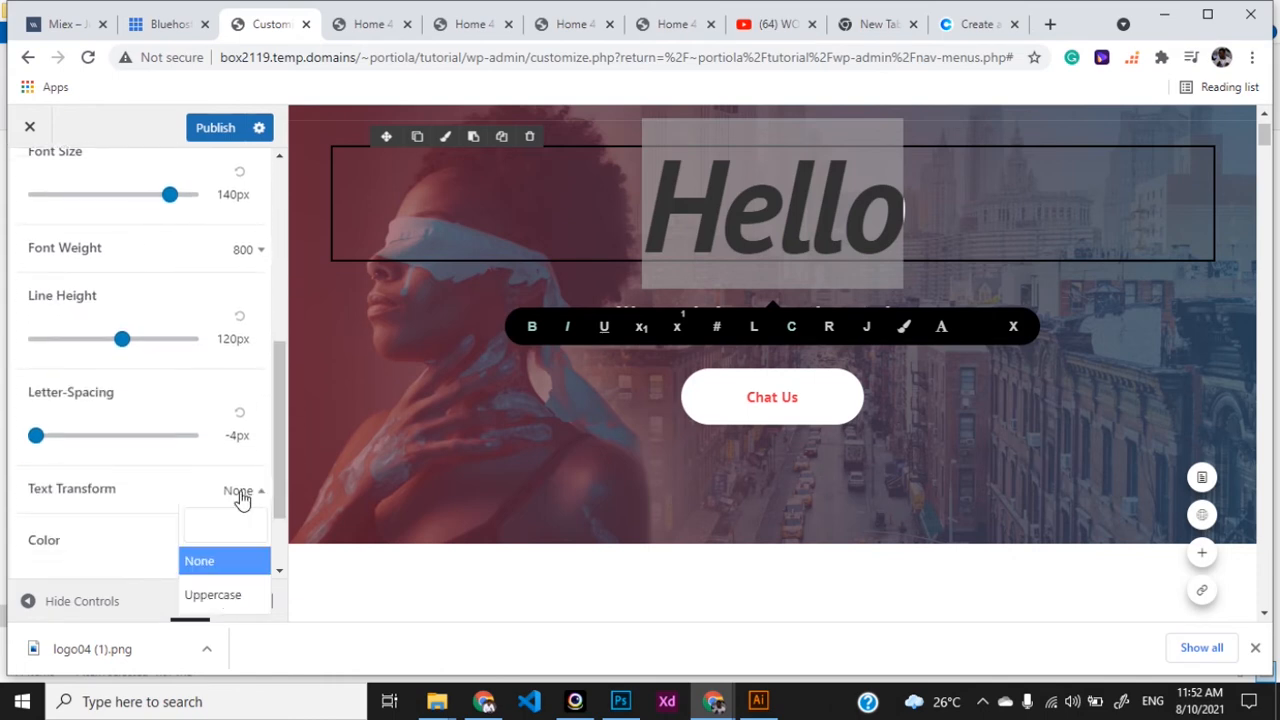
click(214, 595)
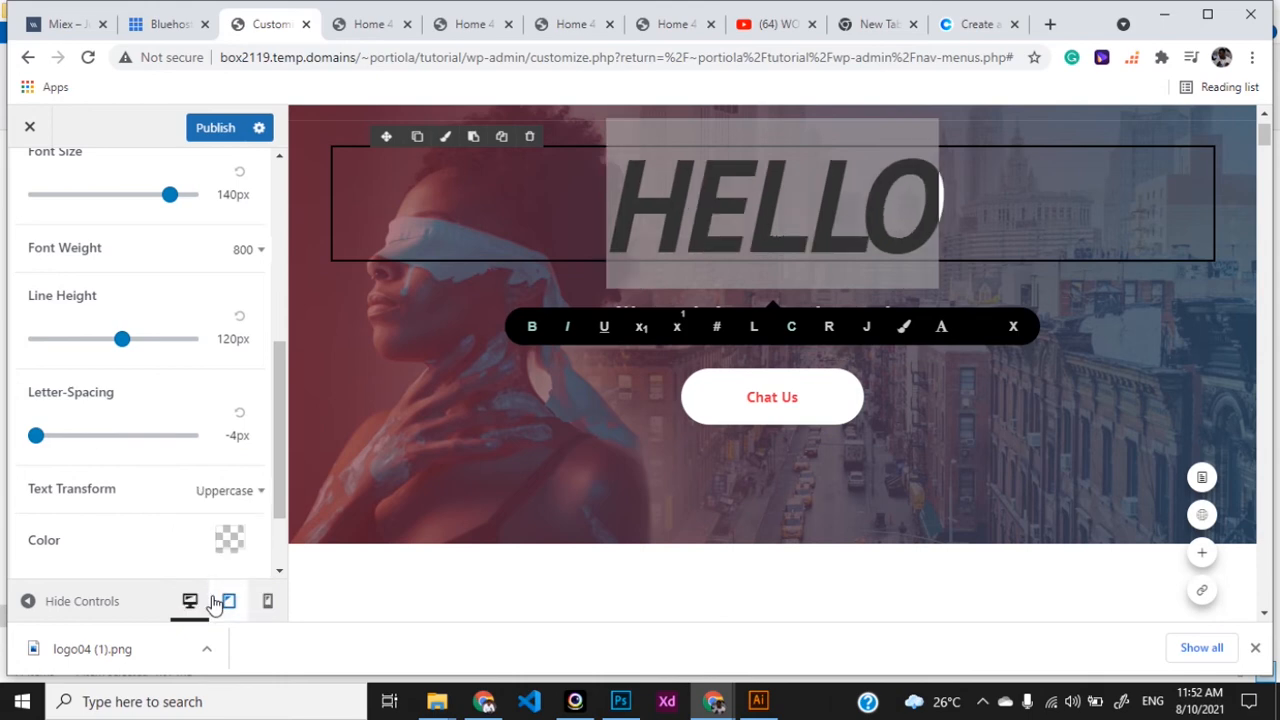
click(232, 495)
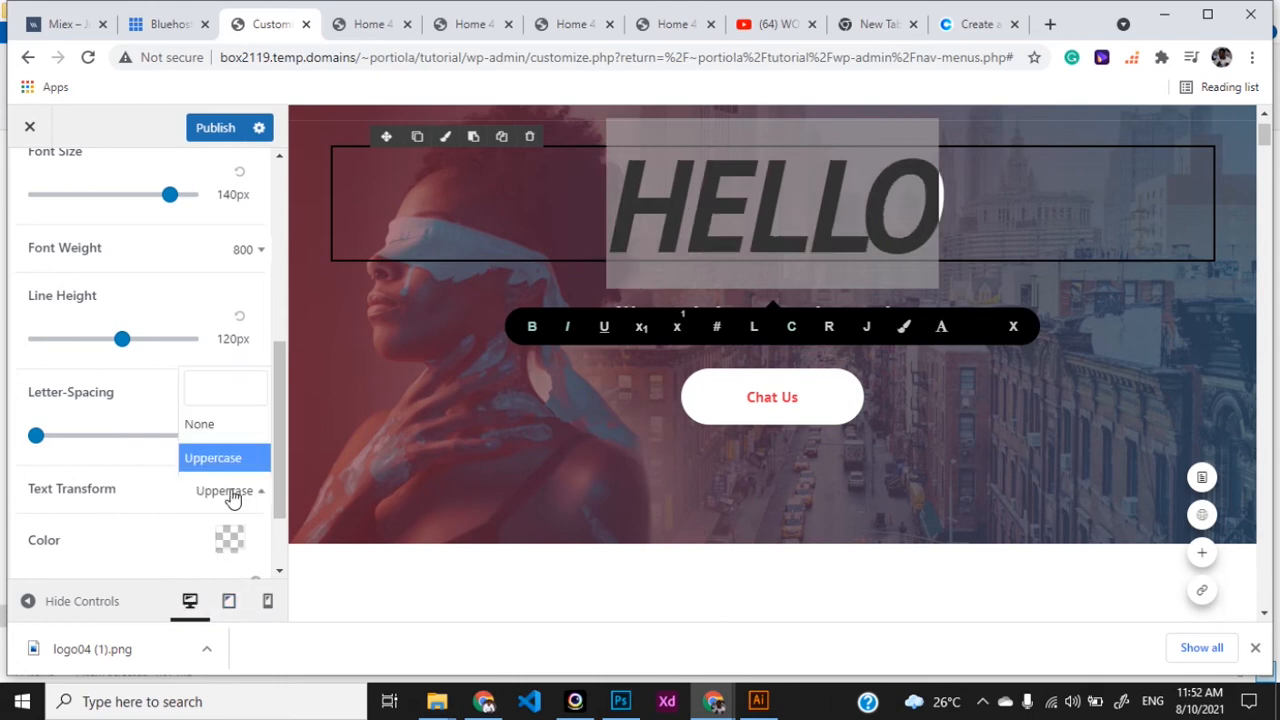
click(228, 424)
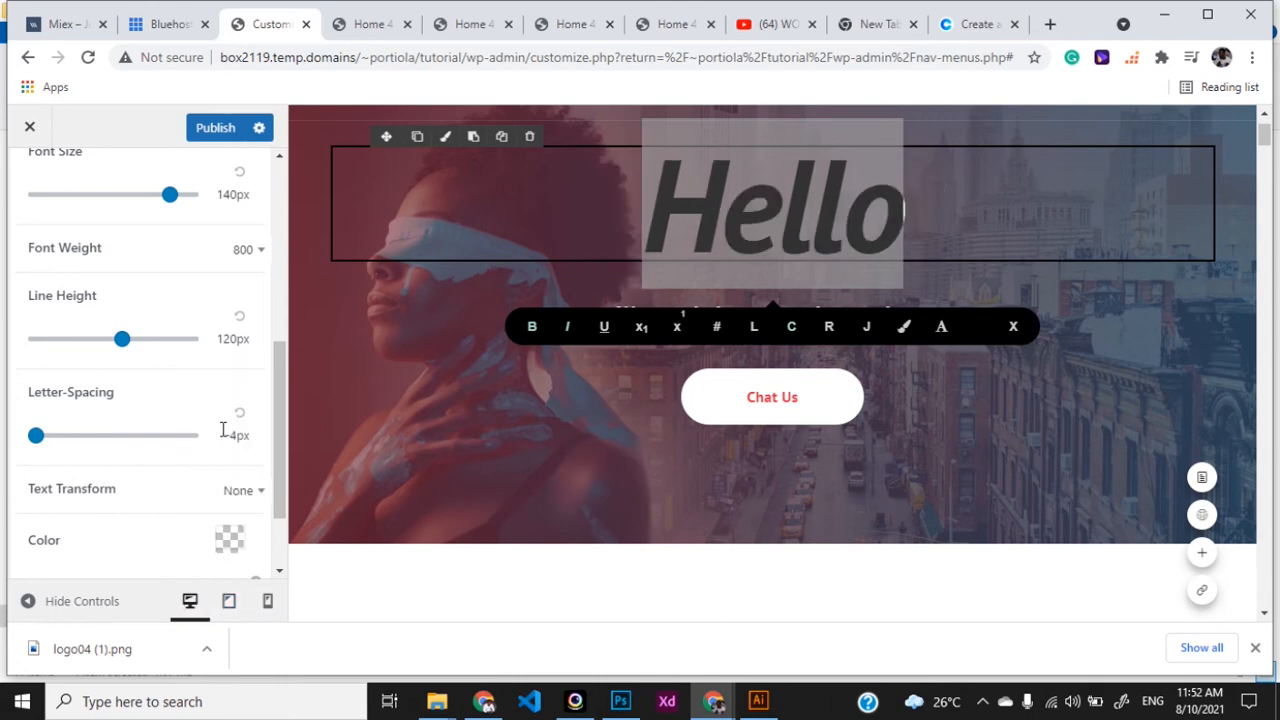
- Set Hello's letter spacing to -4px, line height 120px and font size 140px at weight 800
scroll(275, 482, down, 1)
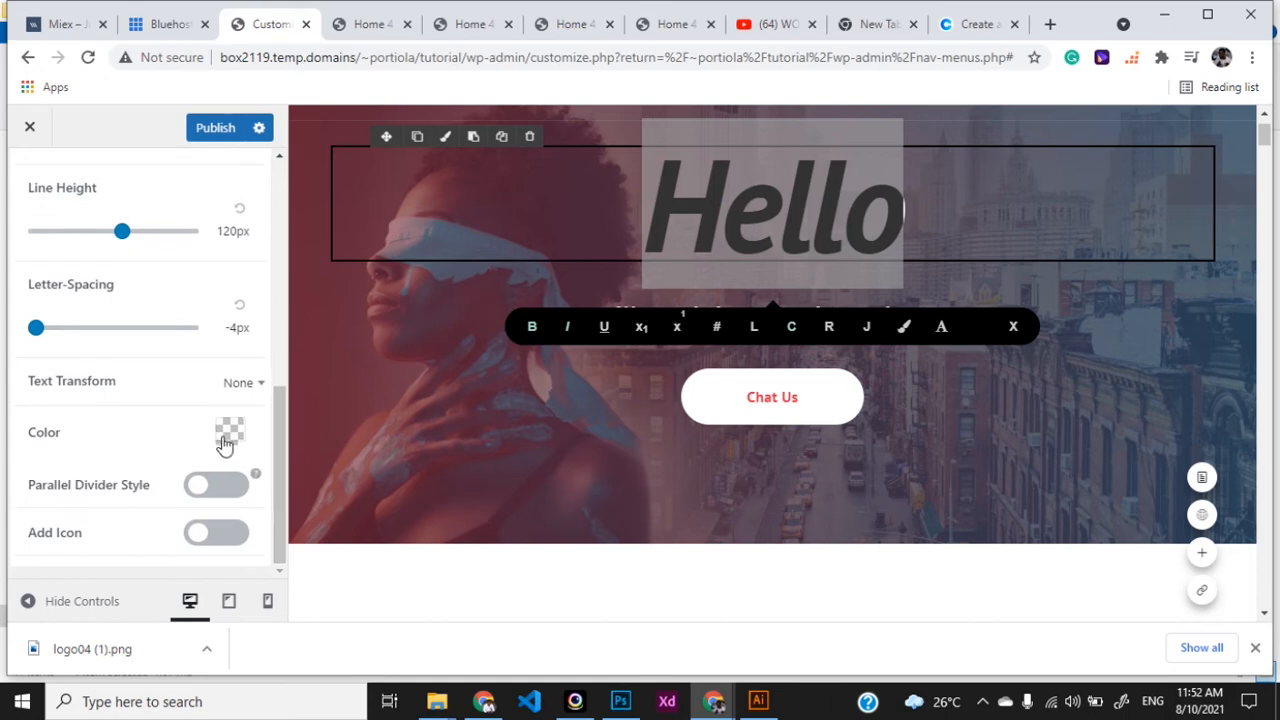
drag(276, 435, 280, 386)
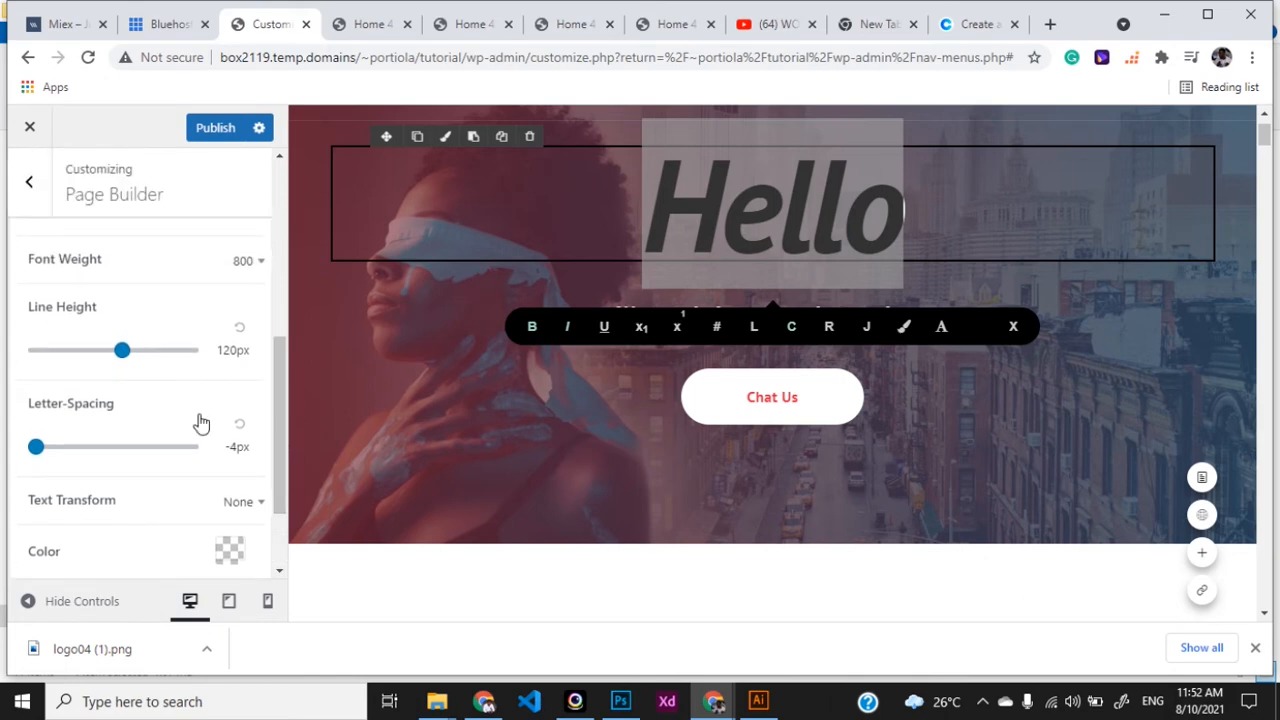
drag(166, 463, 36, 447)
drag(195, 350, 128, 357)
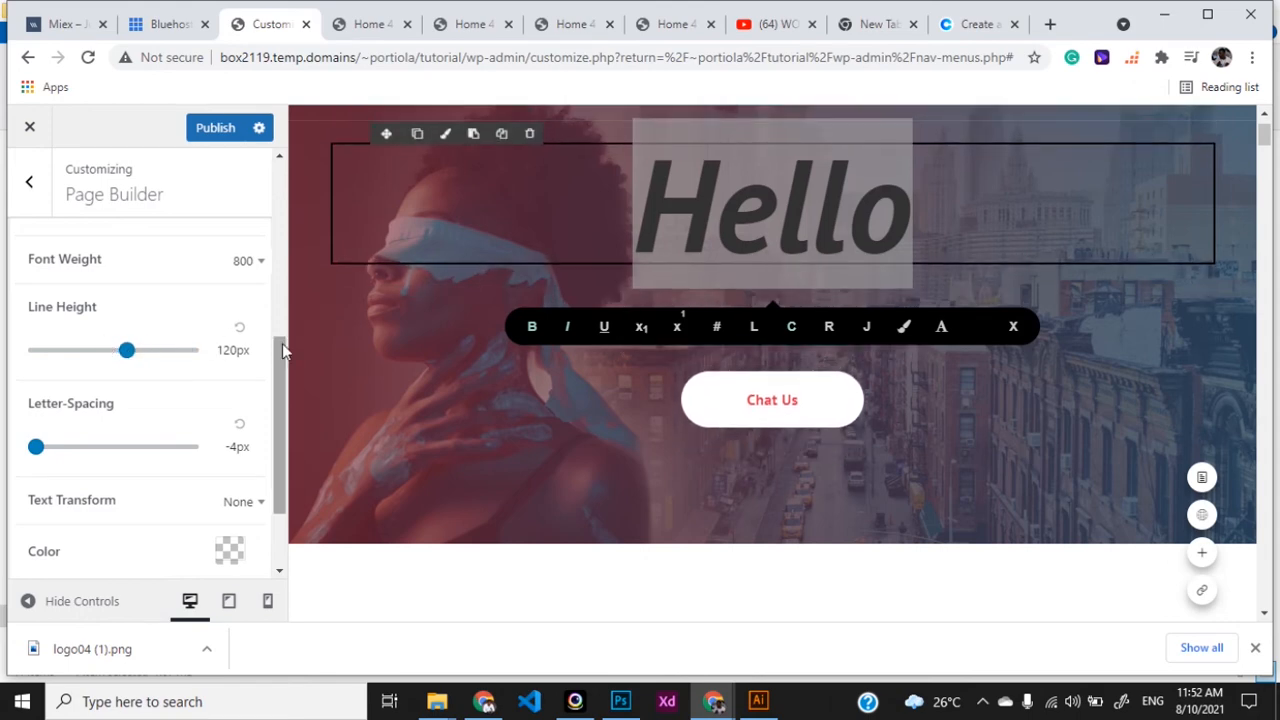
scroll(284, 367, up, 2)
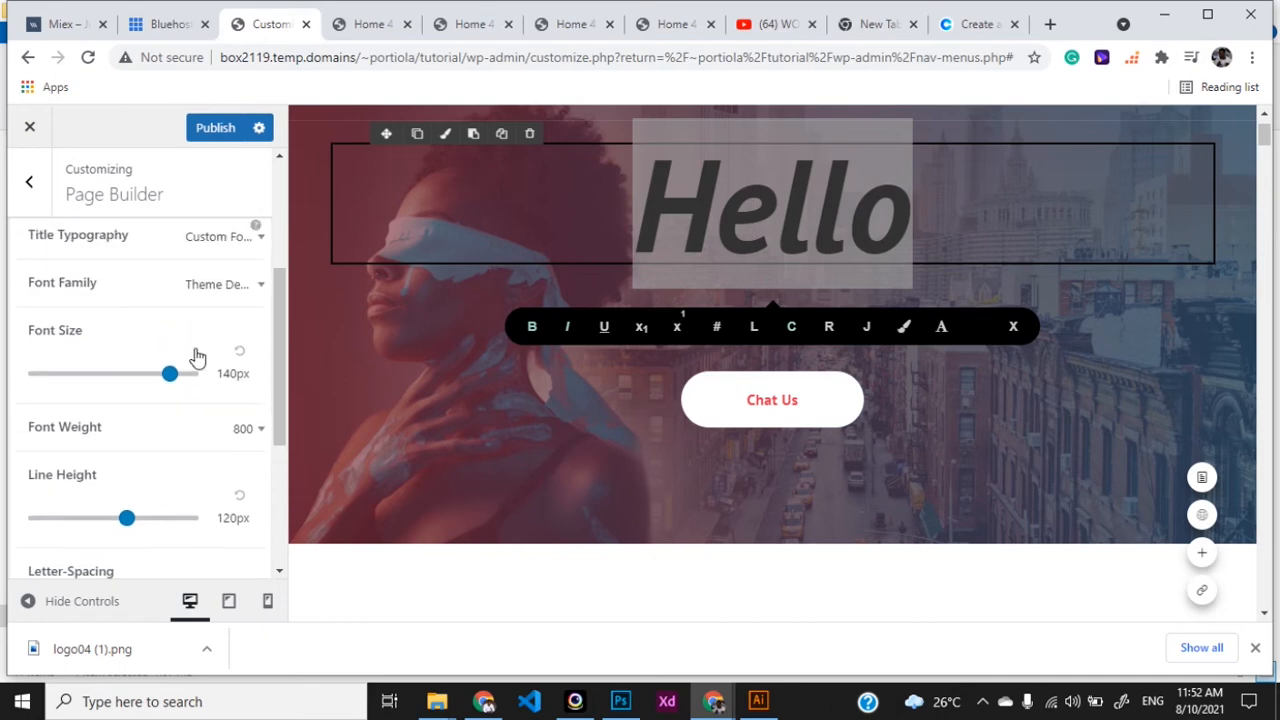
mouse_move(158, 378)
mouse_down()
mouse_move(191, 374)
mouse_move(167, 378)
mouse_up()
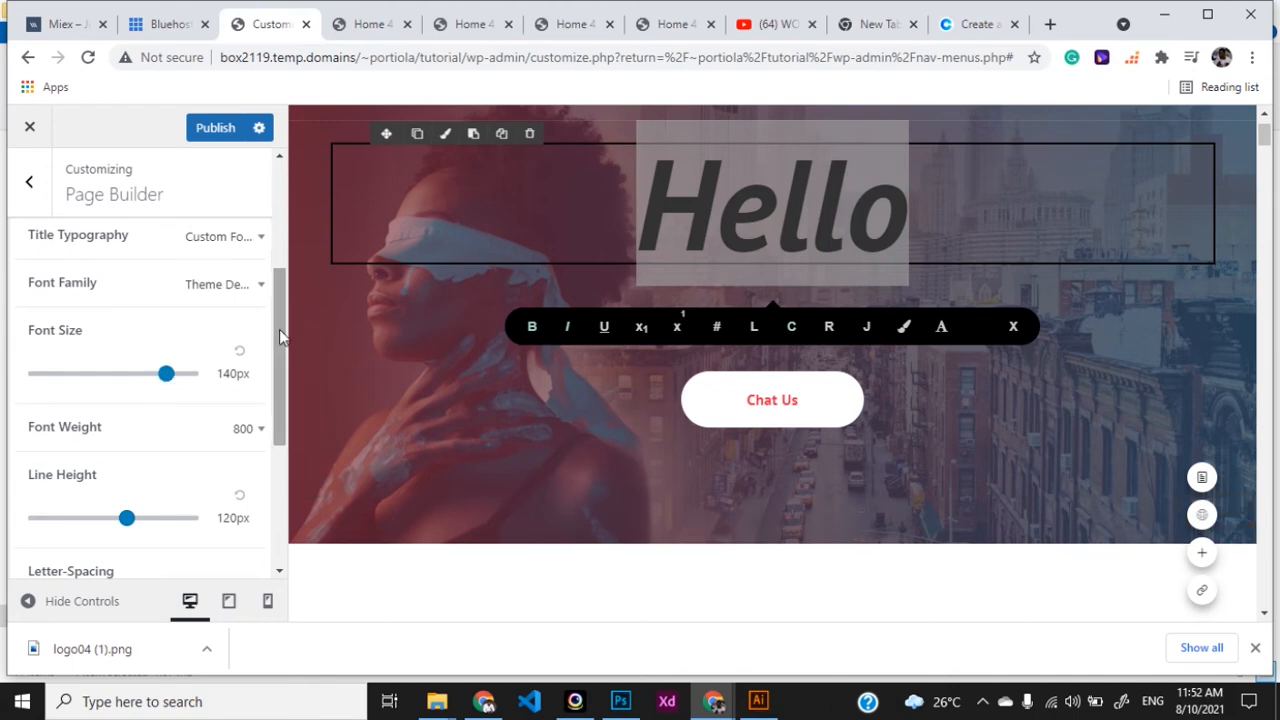
scroll(281, 337, up, 3)
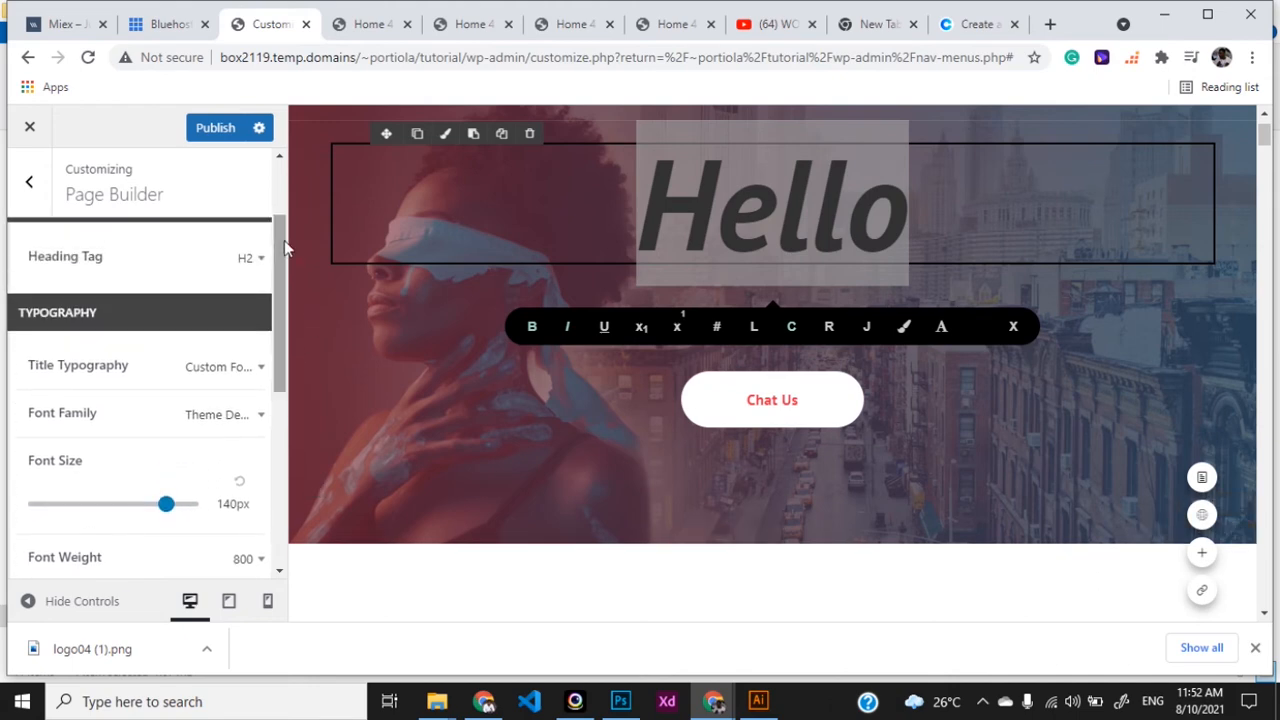
- Finish the heading edit and select the Hello slide's subtitle words
click(649, 374)
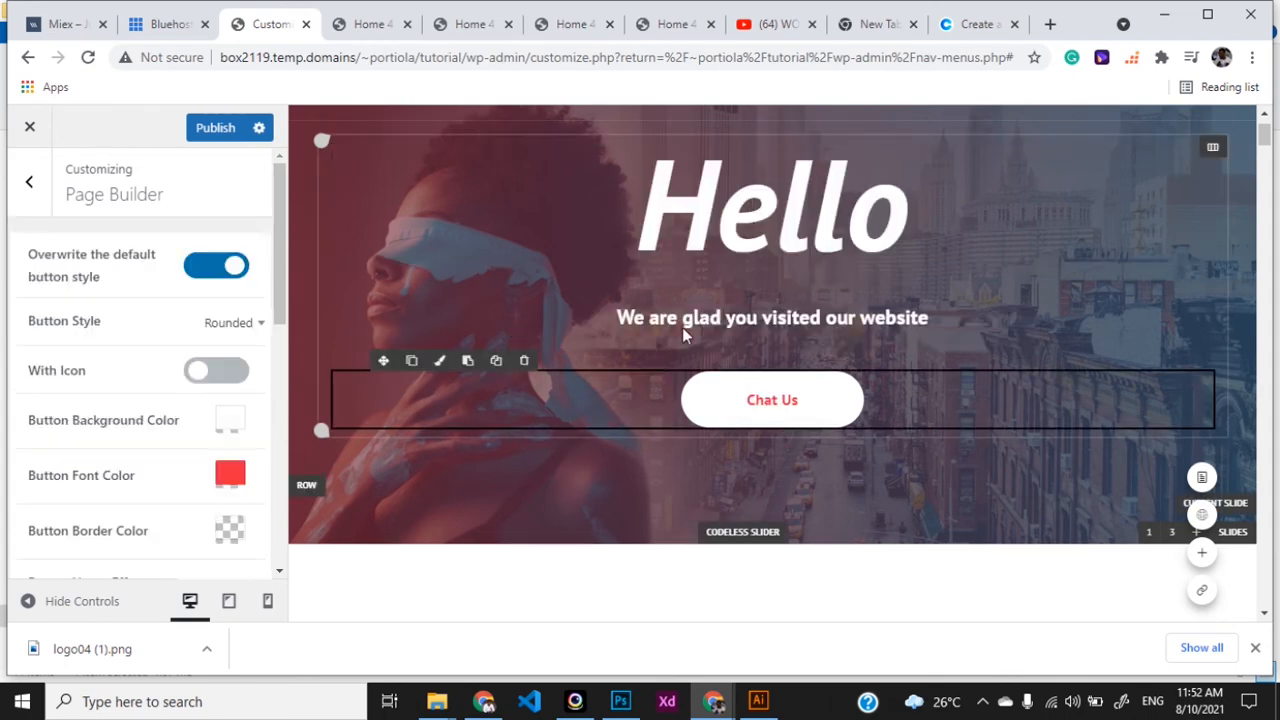
click(684, 320)
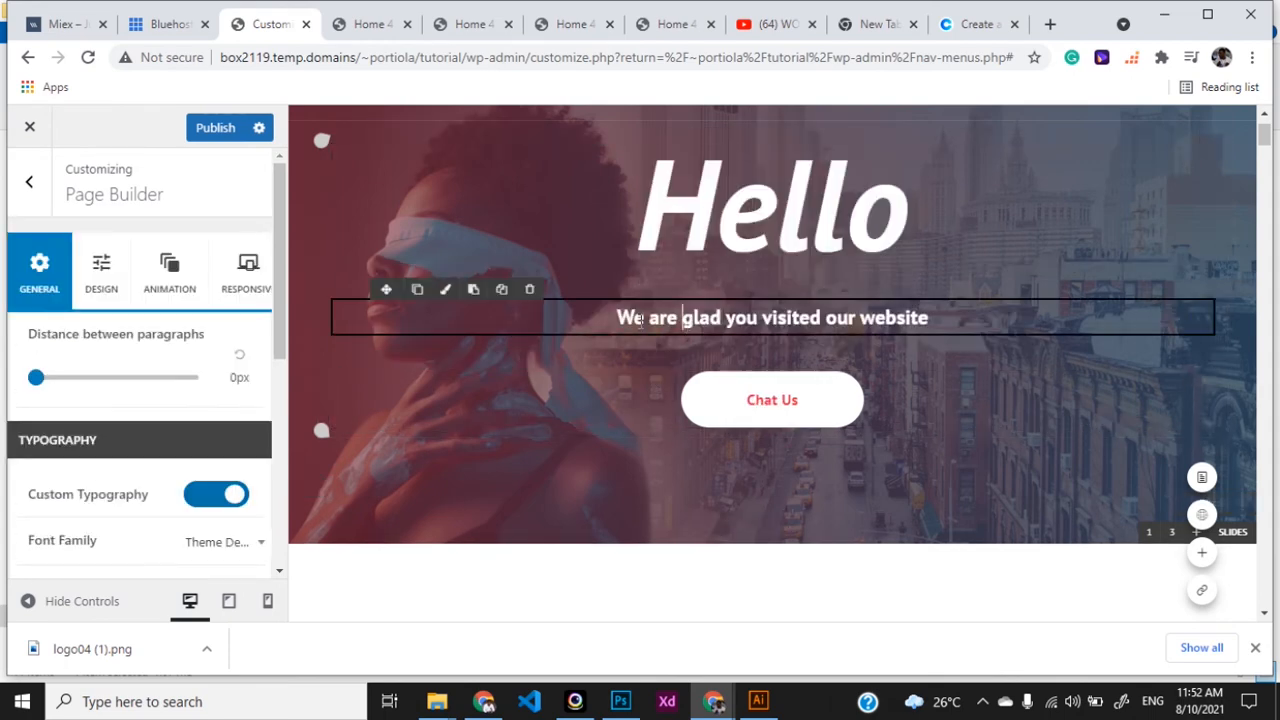
drag(701, 317, 942, 317)
- Change the Chat Us button's font colour to pink #d1277c and select its hex value
click(778, 405)
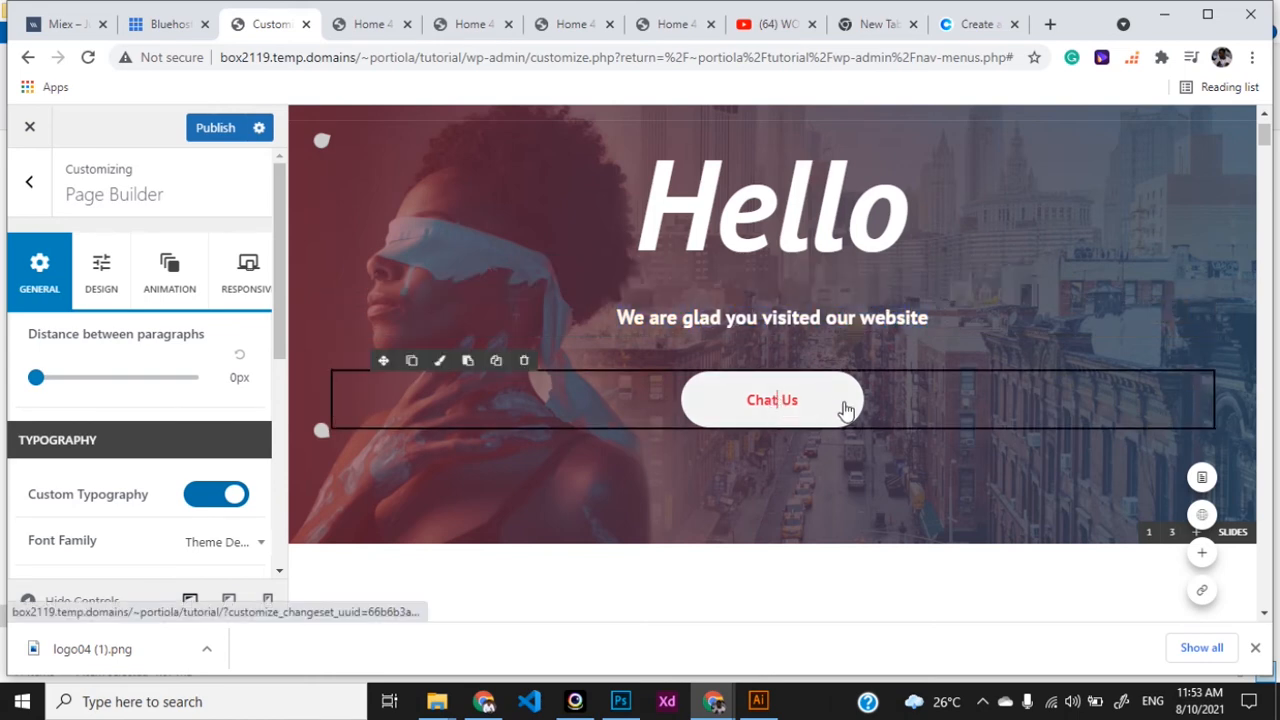
scroll(245, 443, down, 2)
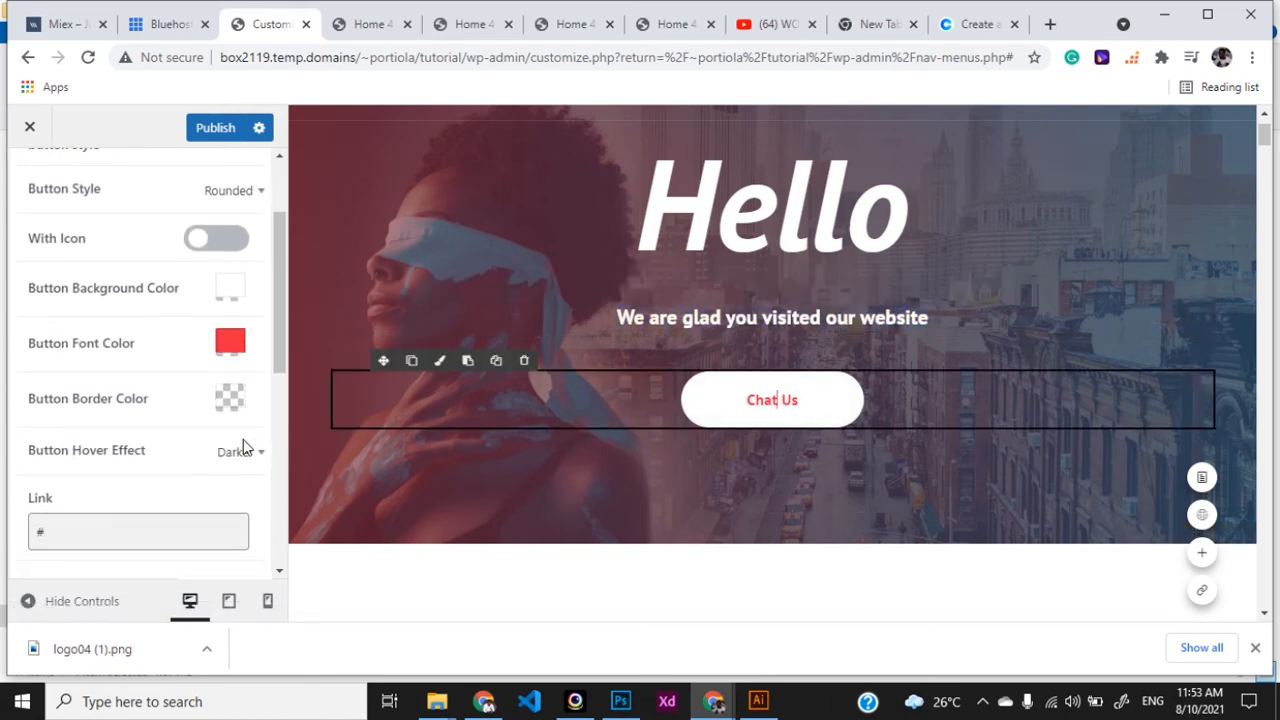
click(231, 345)
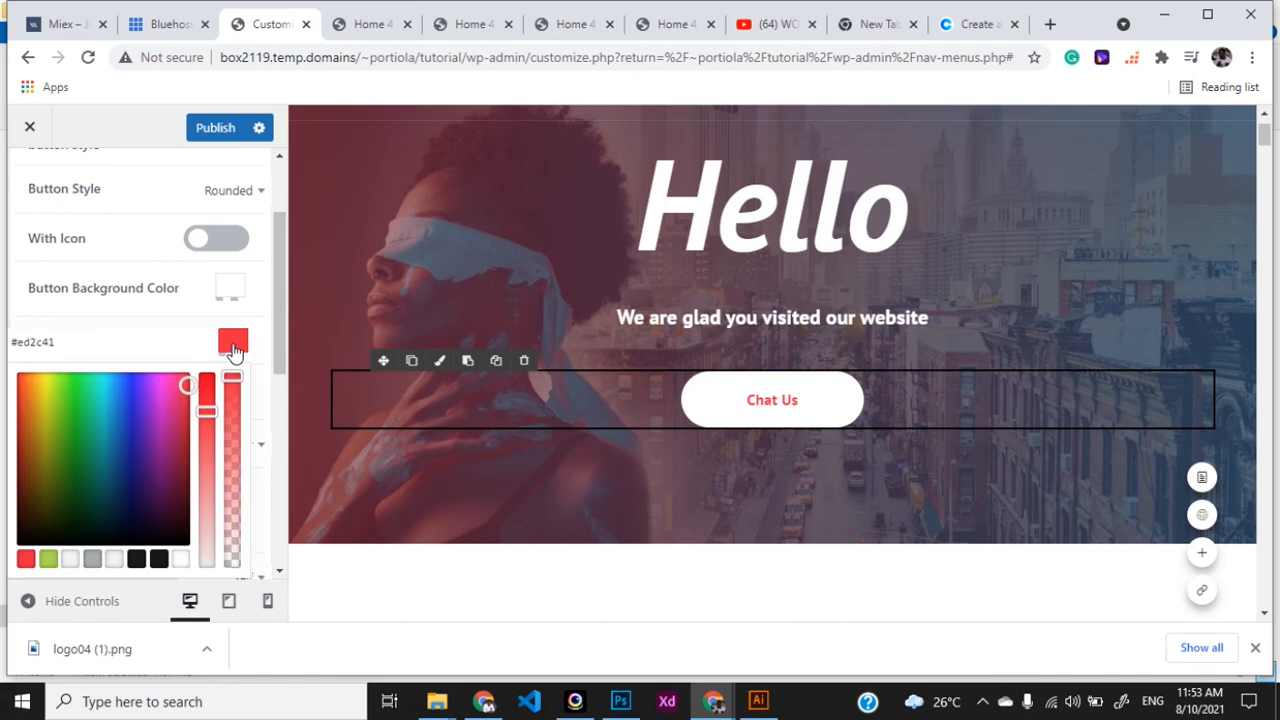
click(110, 385)
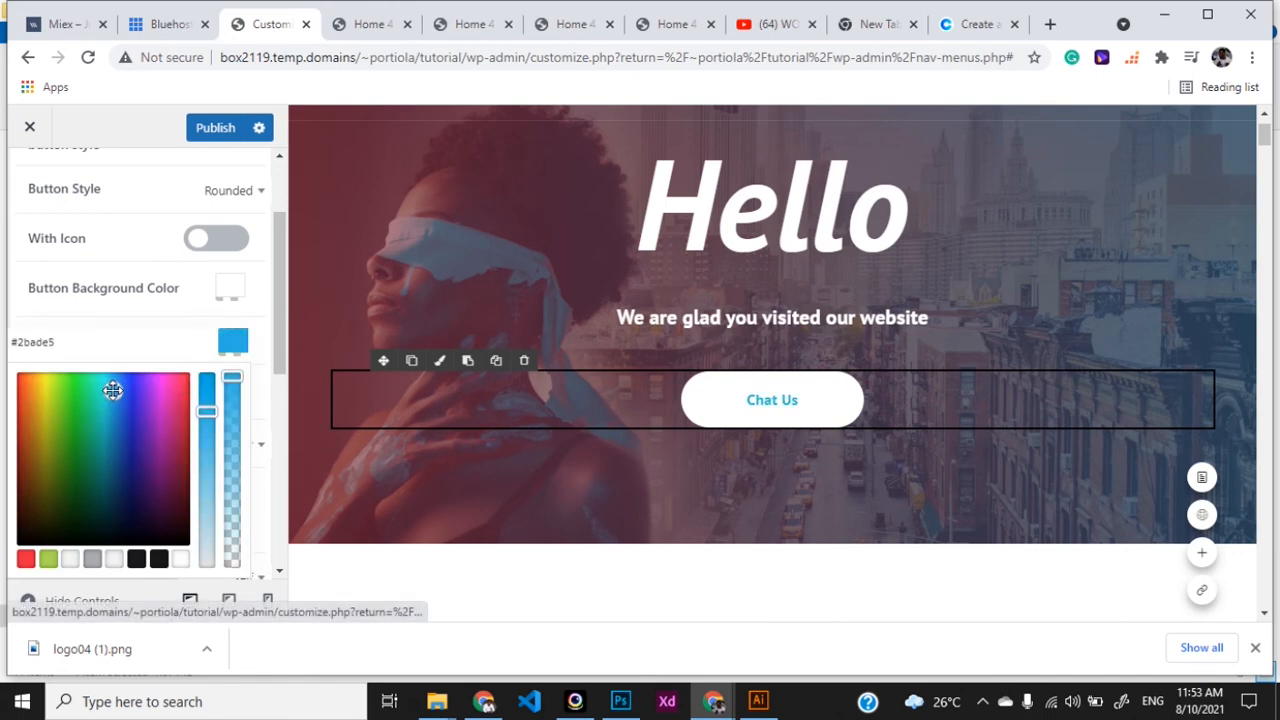
drag(113, 392, 117, 394)
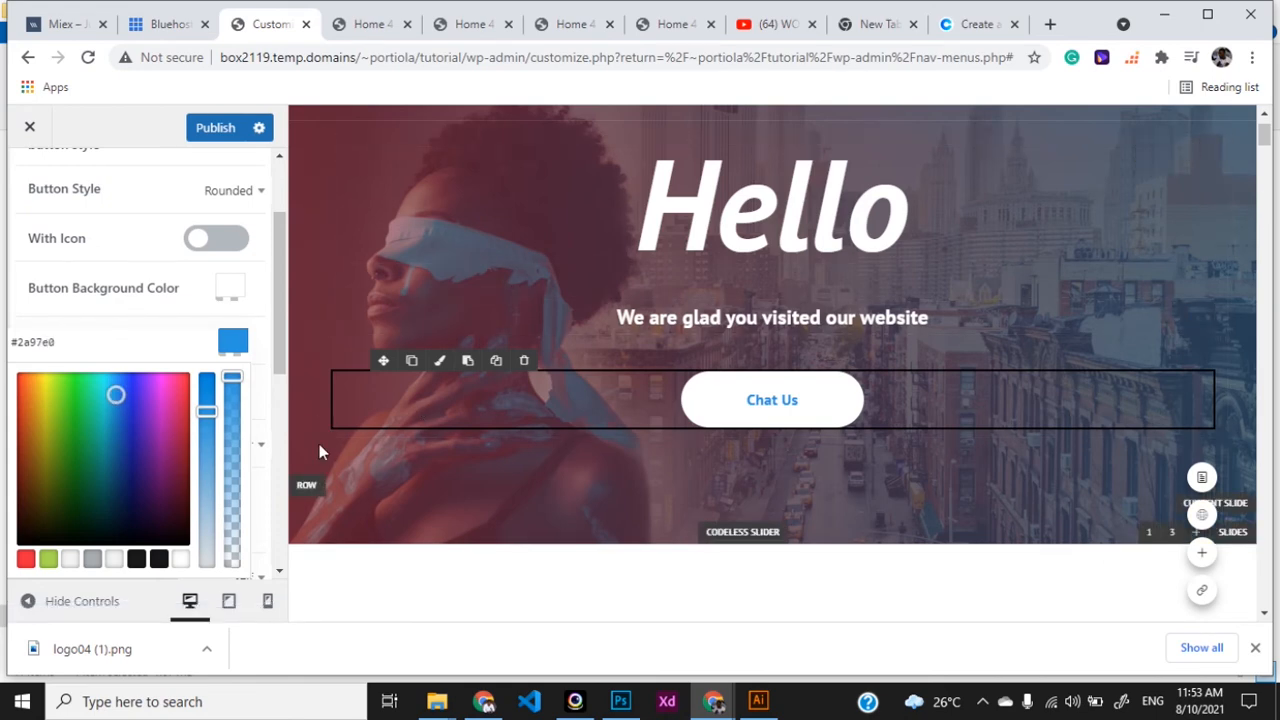
drag(150, 398, 175, 405)
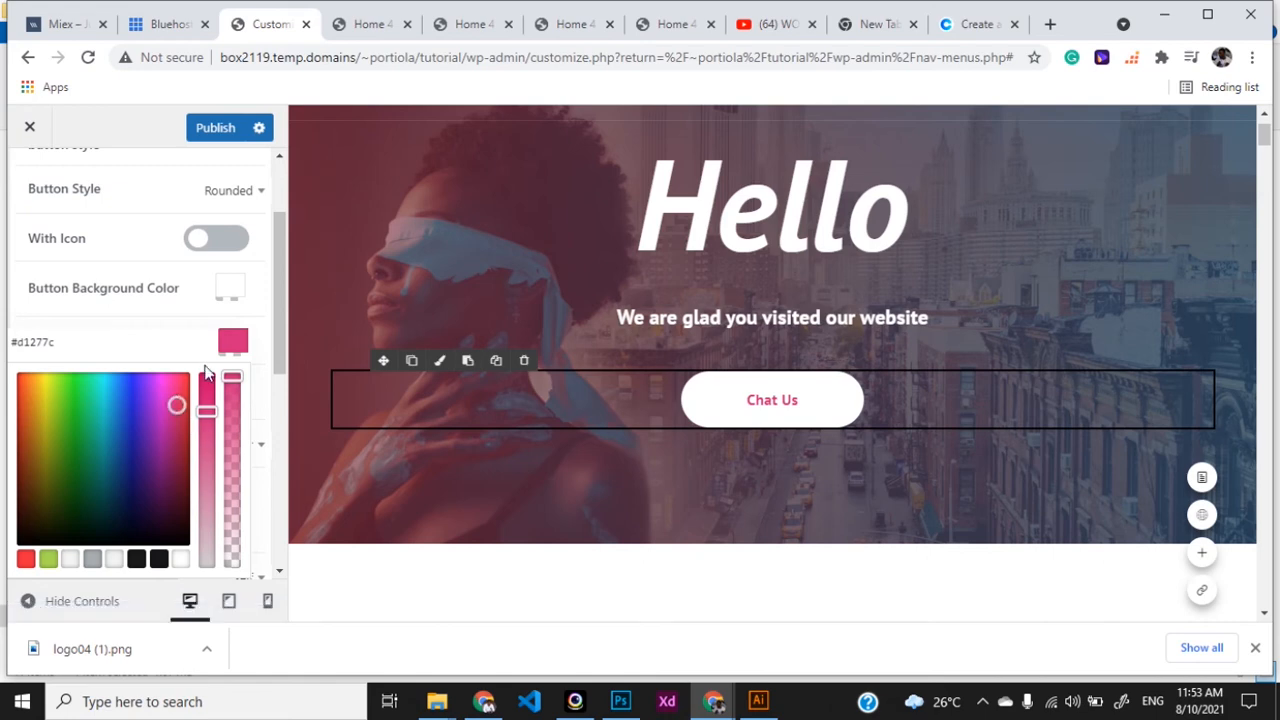
drag(67, 342, 8, 342)
key(ctrl+c)
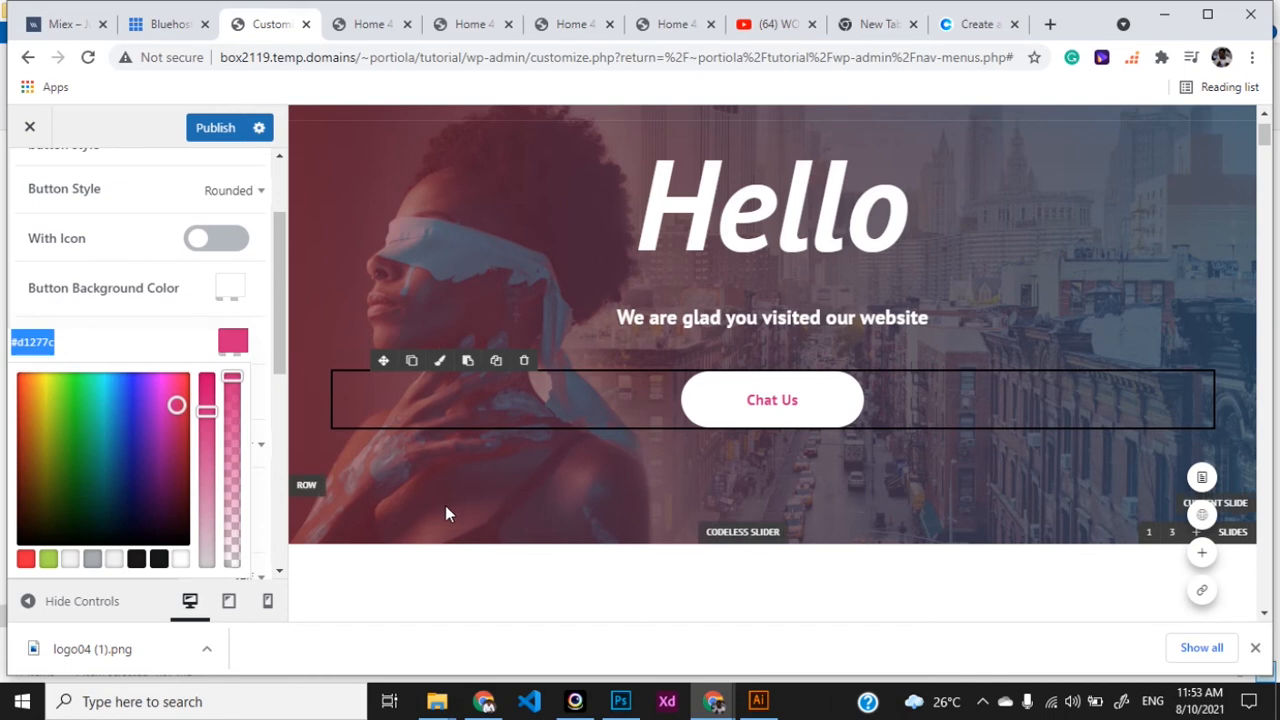
- Launch Notepad from the Windows search using 'note'
key(super)
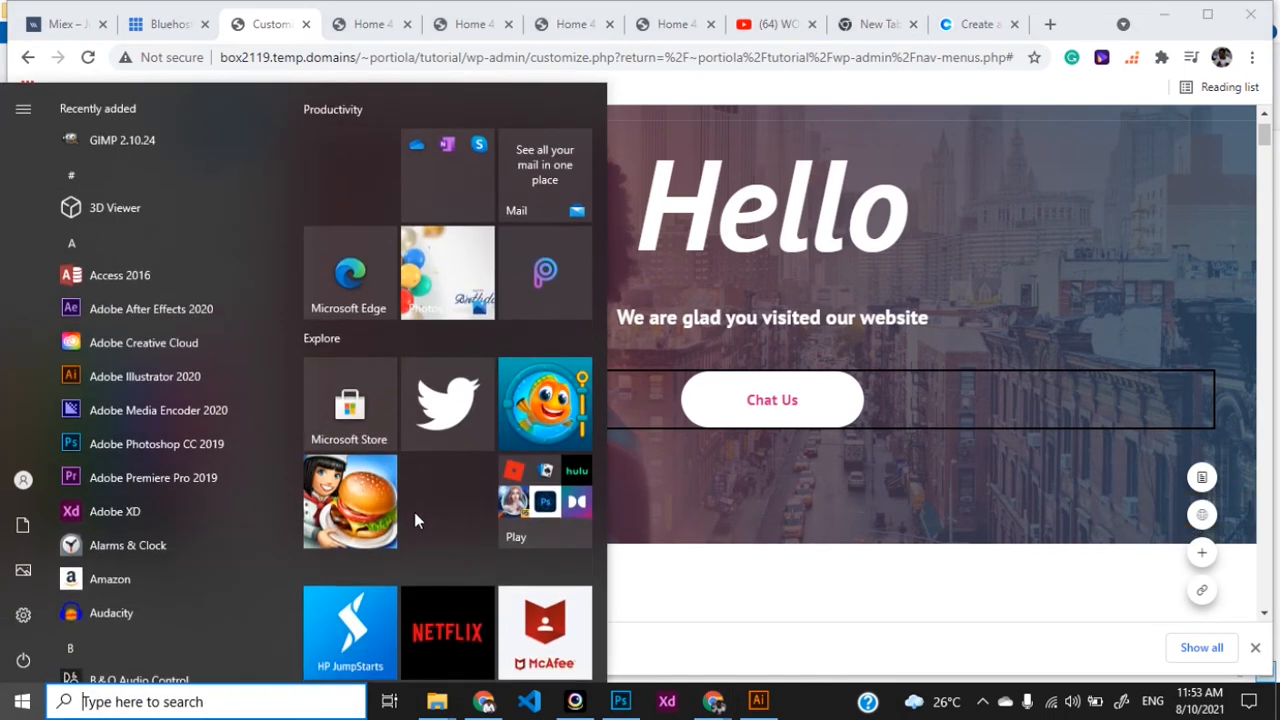
text(note)
click(178, 173)
- Paste #d1277c into the note and label it 'Primary Colour' below
key(ctrl+v)
key(Return)
text(P)
key(BackSpace)
text(Prma)
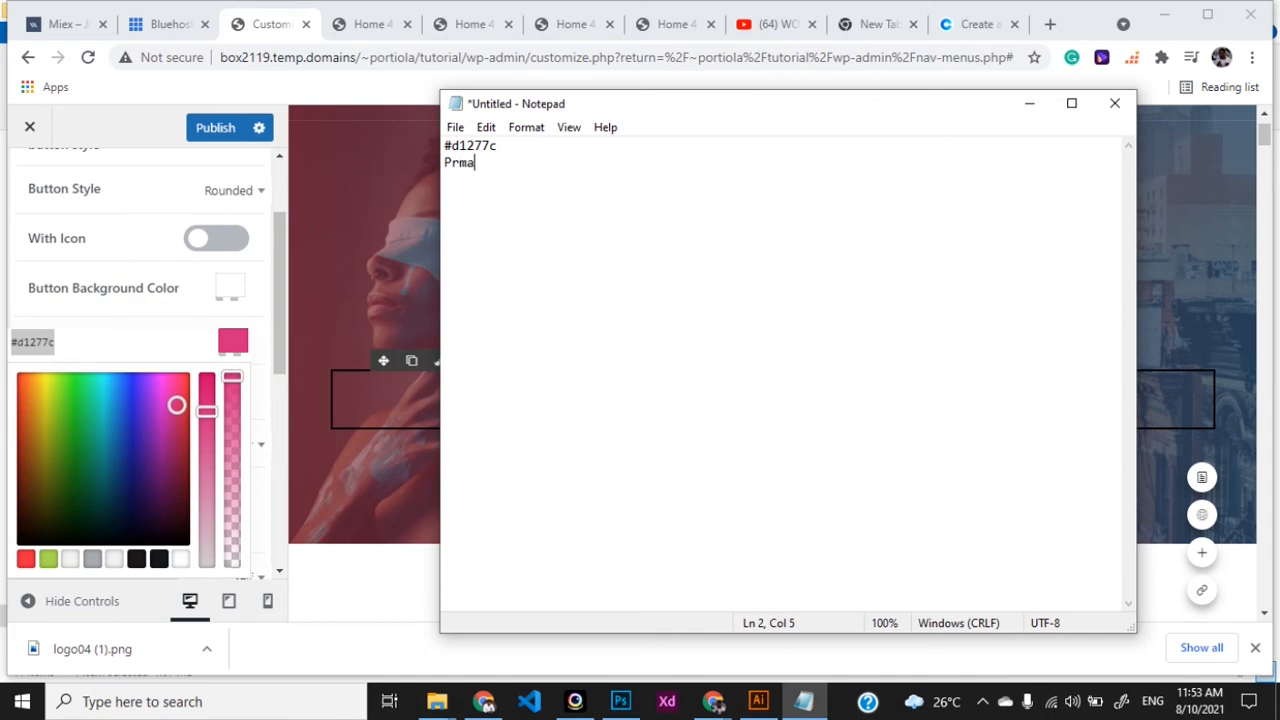
text(imary Colour)
key(Return)
- Try blue #2994db on the Chat Us text and record it in the note as 'Accent Colour'
drag(176, 404, 116, 398)
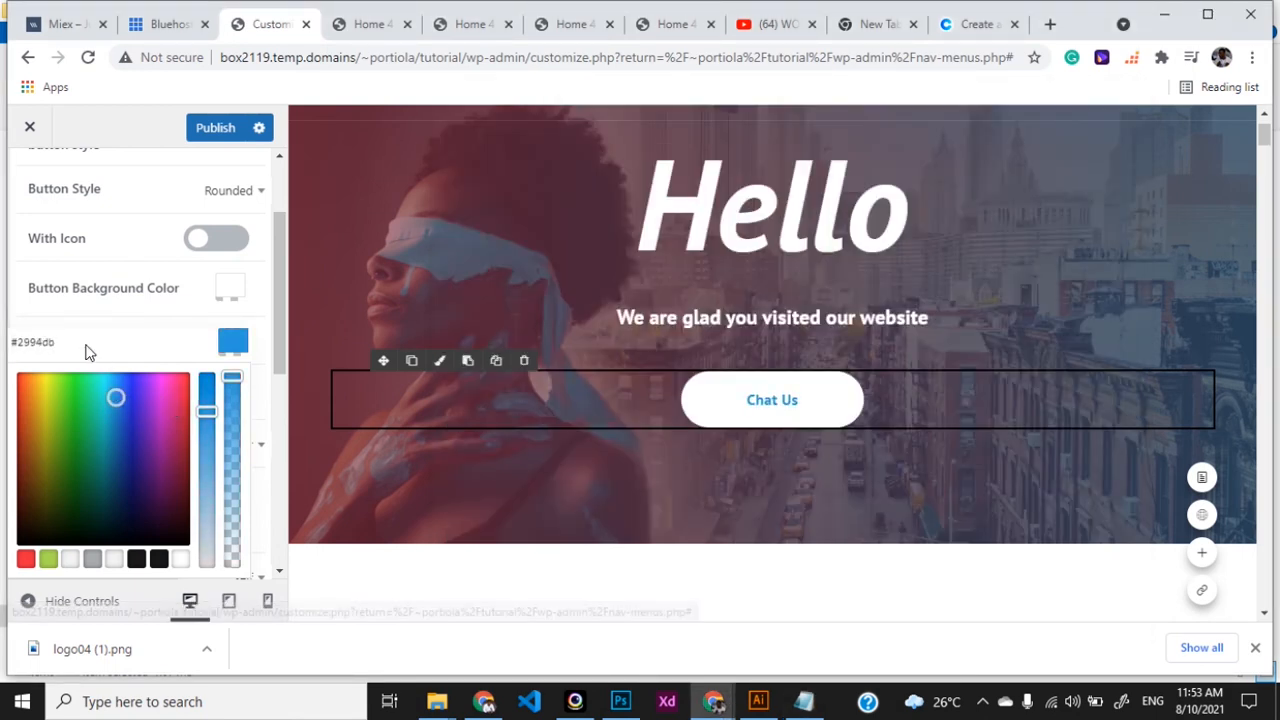
drag(56, 342, 10, 342)
key(ctrl+c)
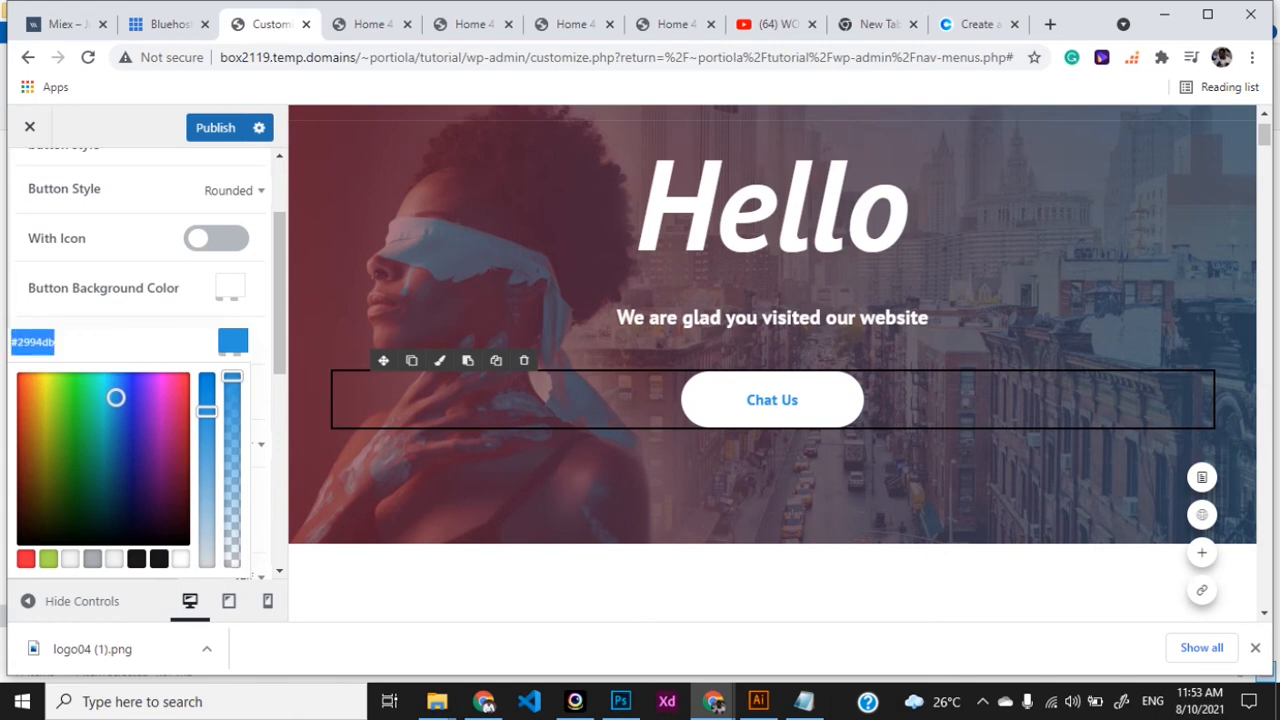
key(alt+Tab)
key(ctrl+v)
key(Return)
text(Acces)
key(BackSpace)
text(ent Colout)
key(Return)
key(BackSpace)
key(BackSpace)
text(r)
- Copy the pink #d1277c from the note and select the Customizer's hex field
click(713, 701)
click(121, 361)
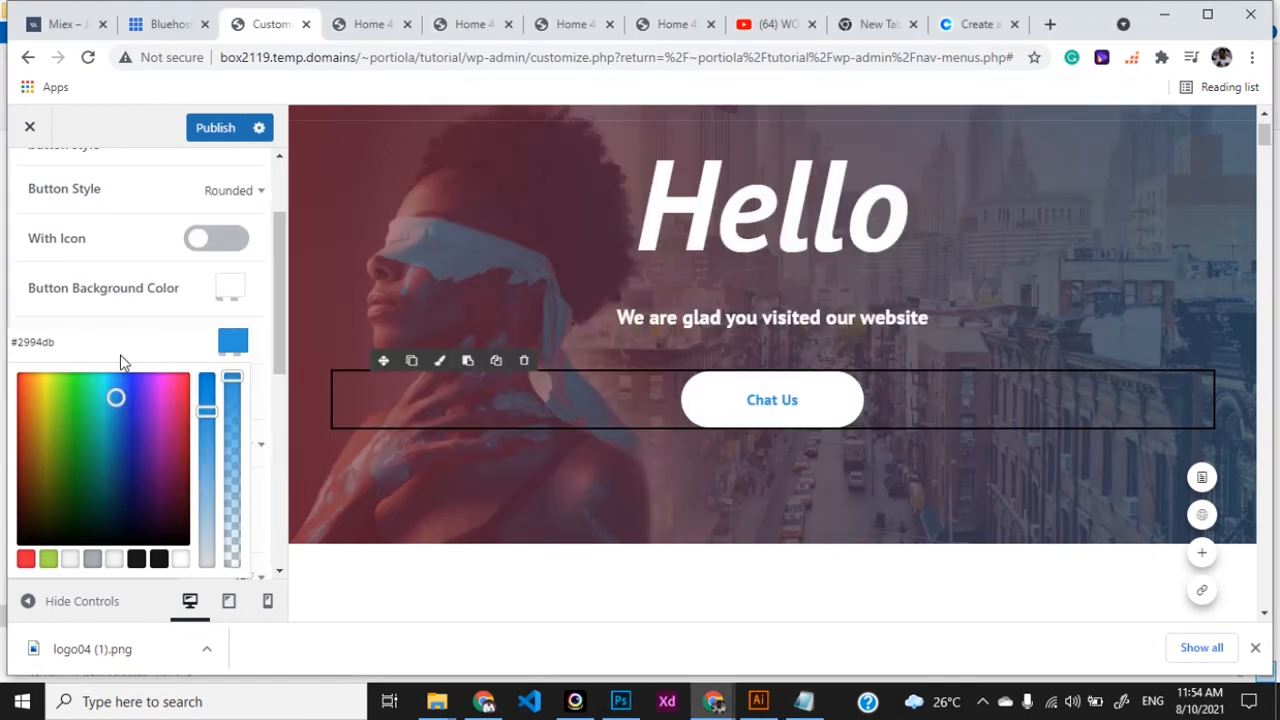
click(804, 701)
drag(498, 163, 425, 153)
drag(537, 149, 437, 153)
key(ctrl+c)
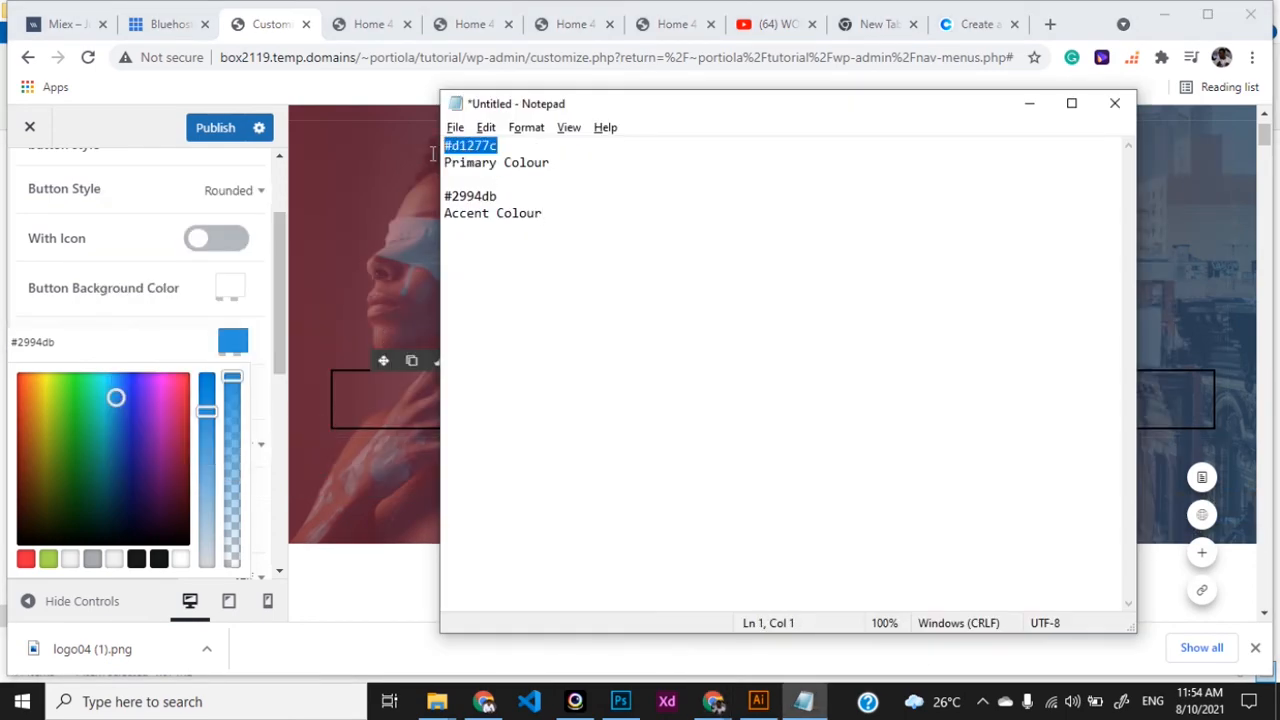
click(56, 361)
triple_click(61, 341)
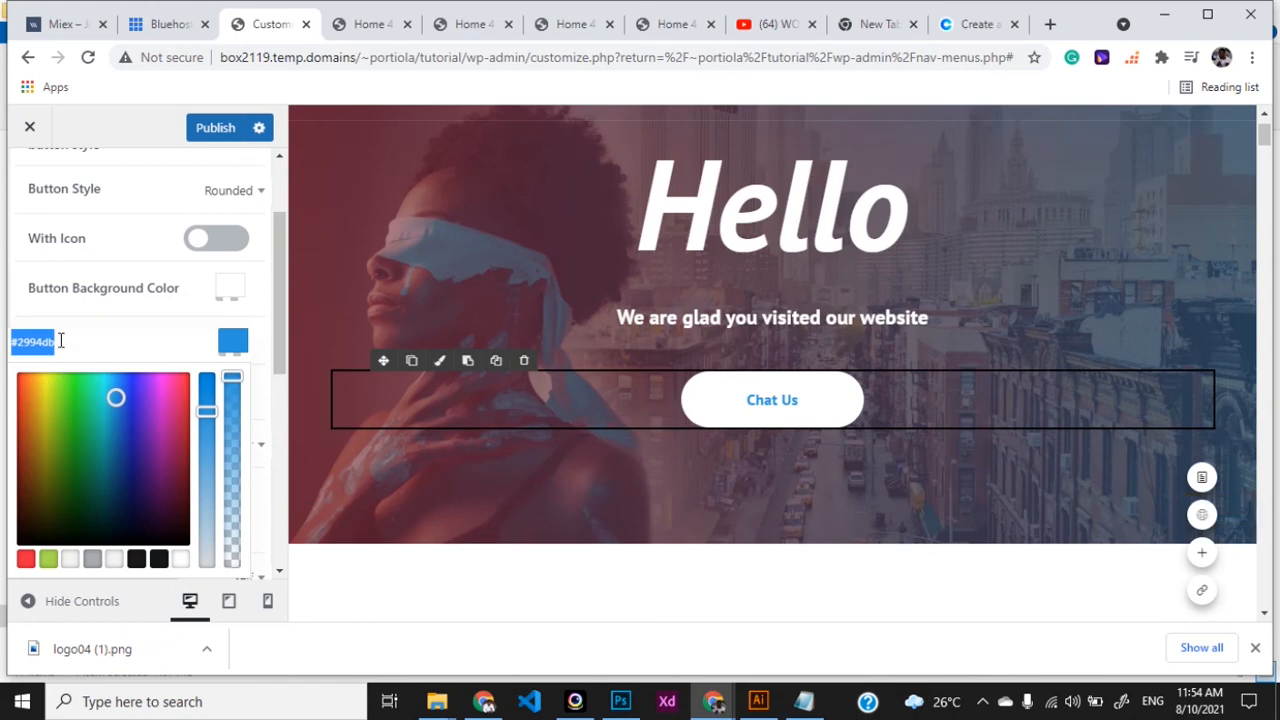
- Restore the Chat Us text colour to pink #d1277c and close the picker
key(ctrl+v)
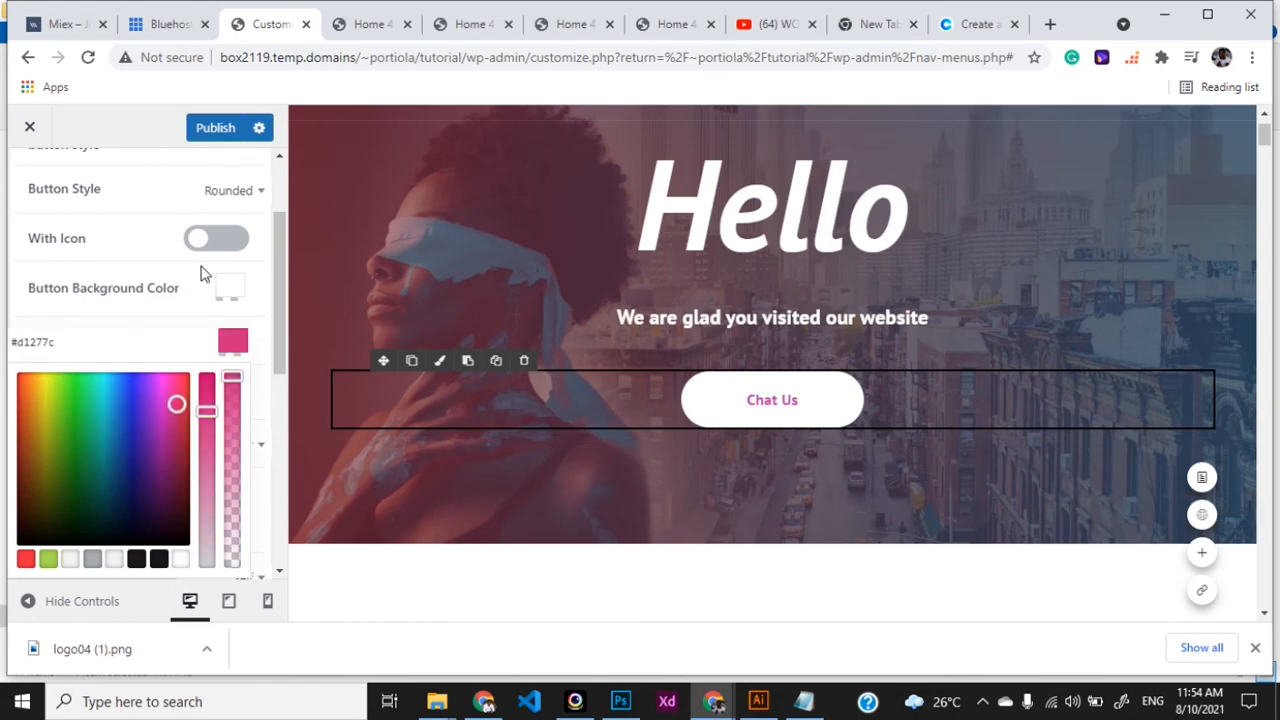
click(228, 340)
scroll(206, 446, down, 1)
- Link the button to a WhatsApp wa.me chat URL with Link Target _blank
click(95, 437)
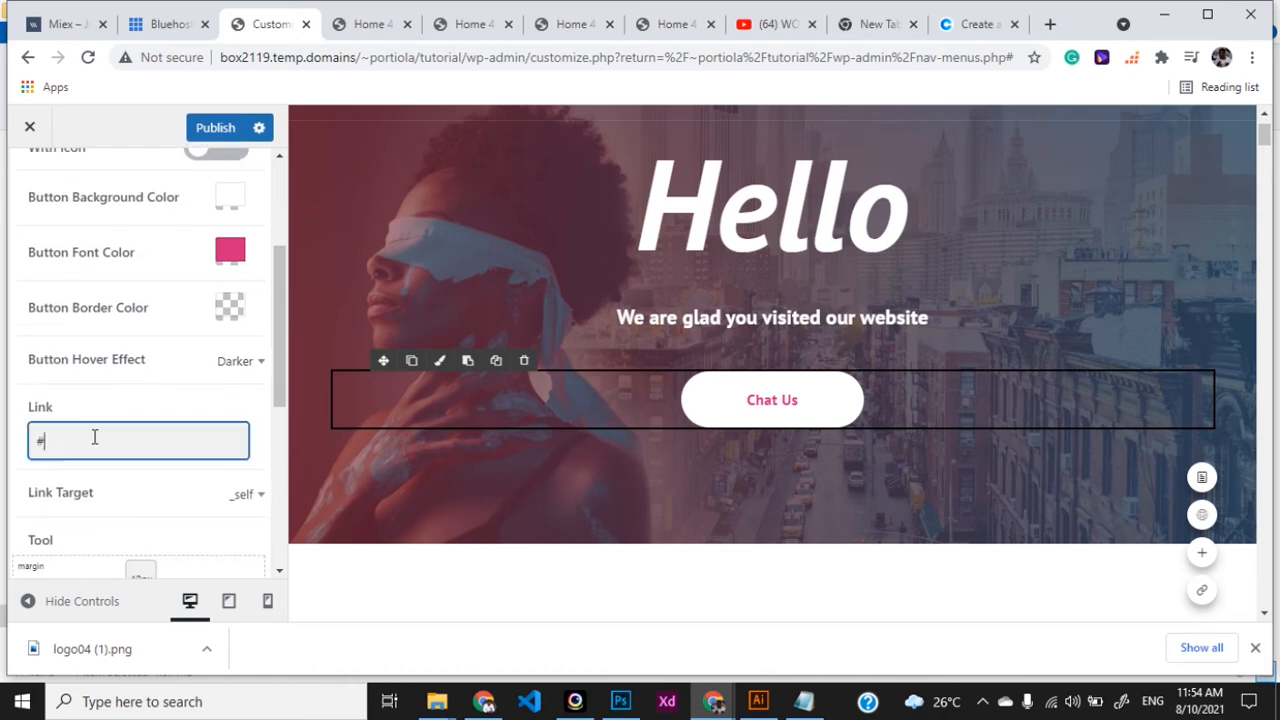
drag(95, 437, 15, 450)
text(htpp)
text(ps)
text(://wa.m)
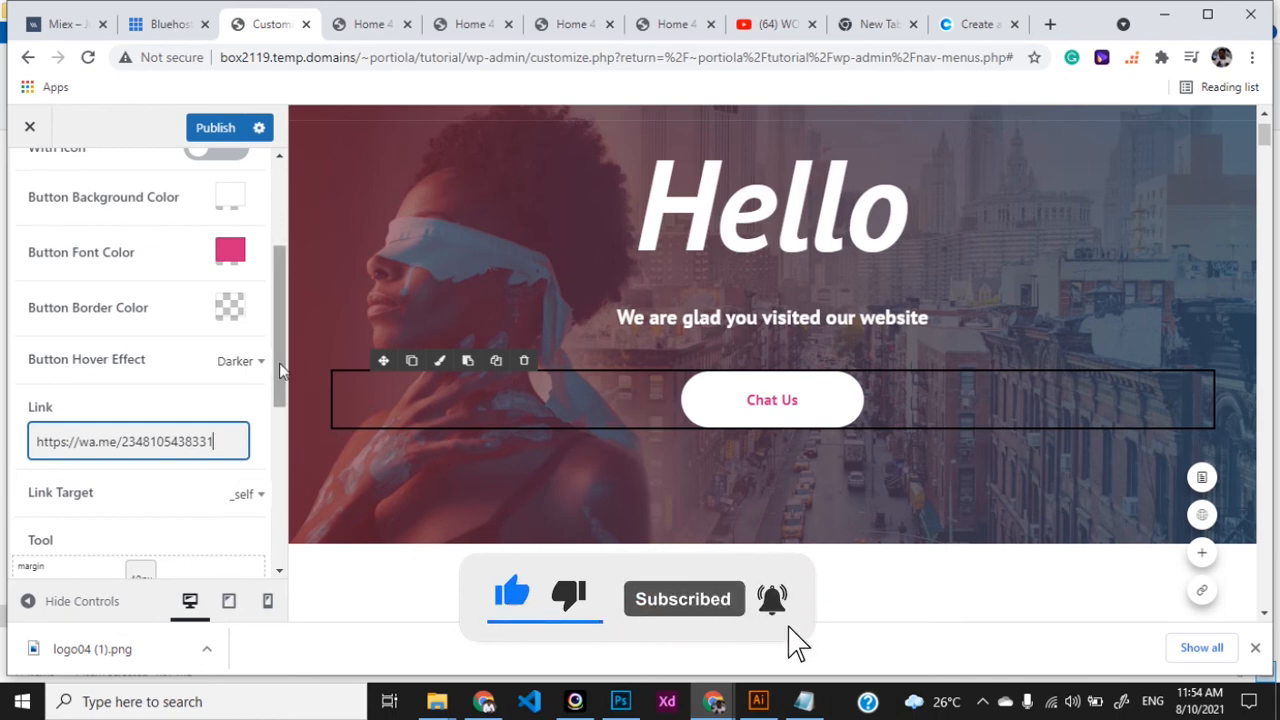
drag(280, 370, 282, 388)
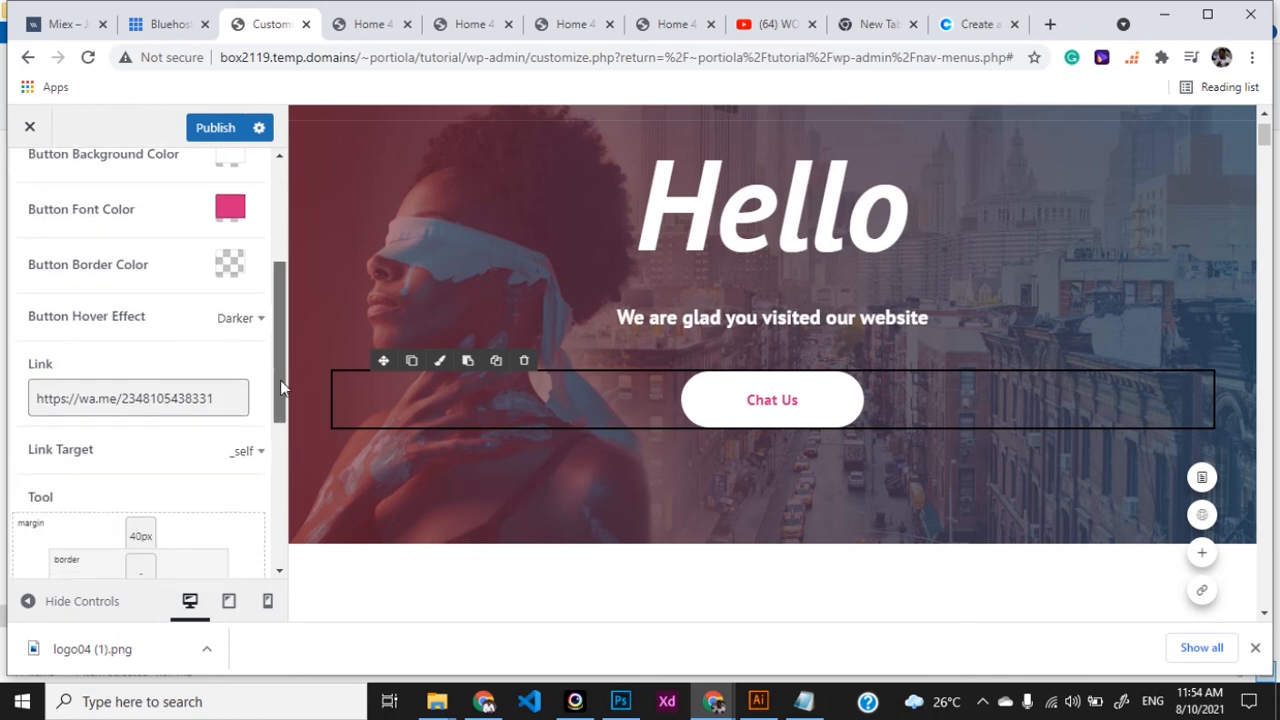
click(246, 453)
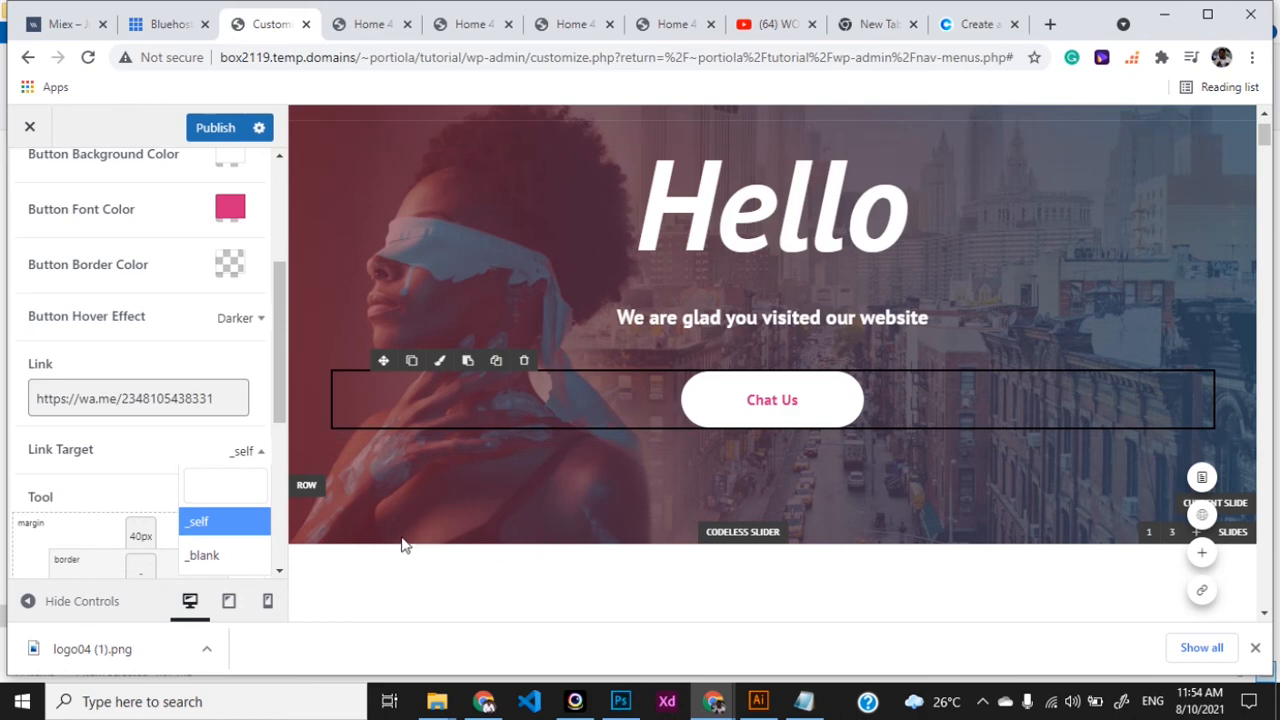
click(229, 568)
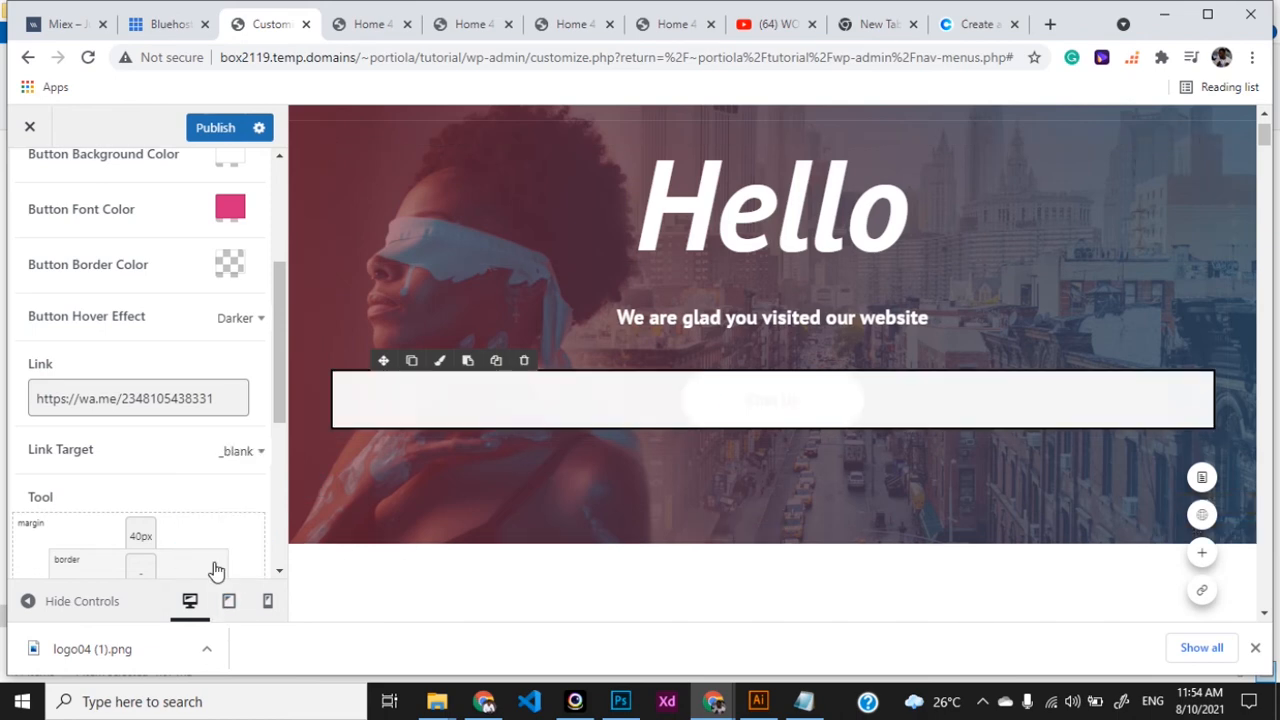
- Reduce the button's top margin to 40px
drag(280, 396, 280, 420)
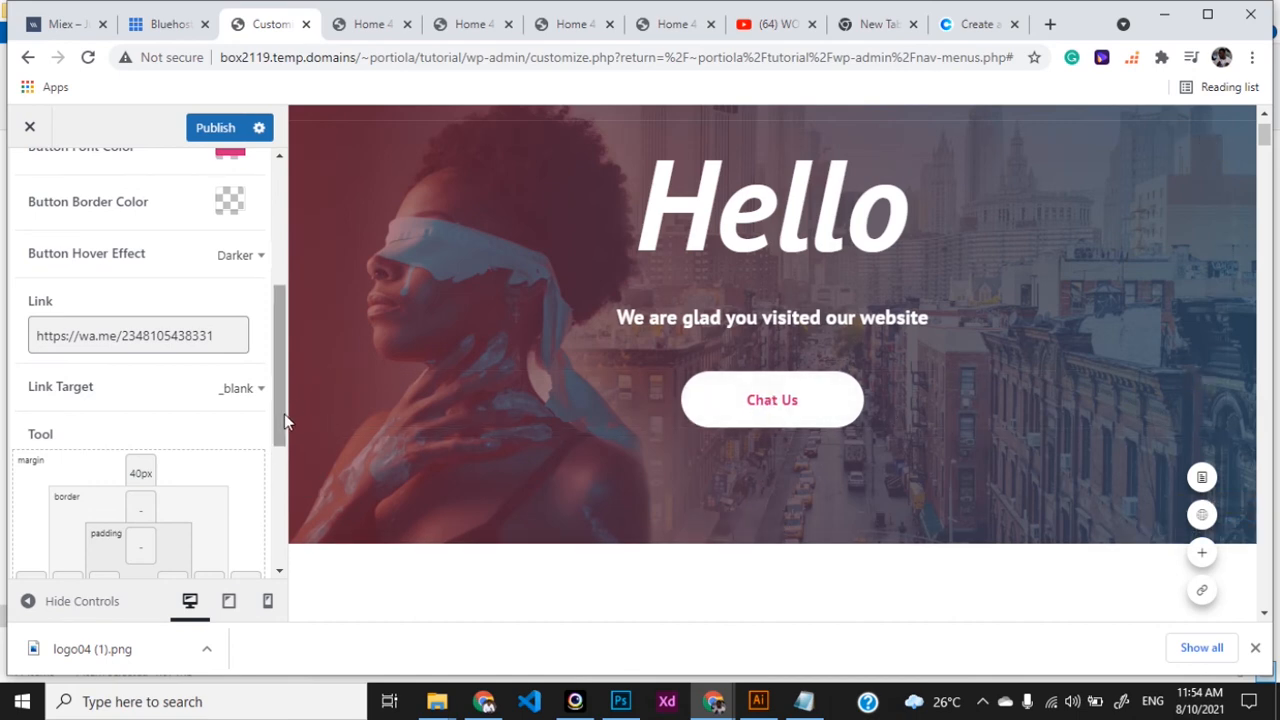
drag(284, 413, 280, 450)
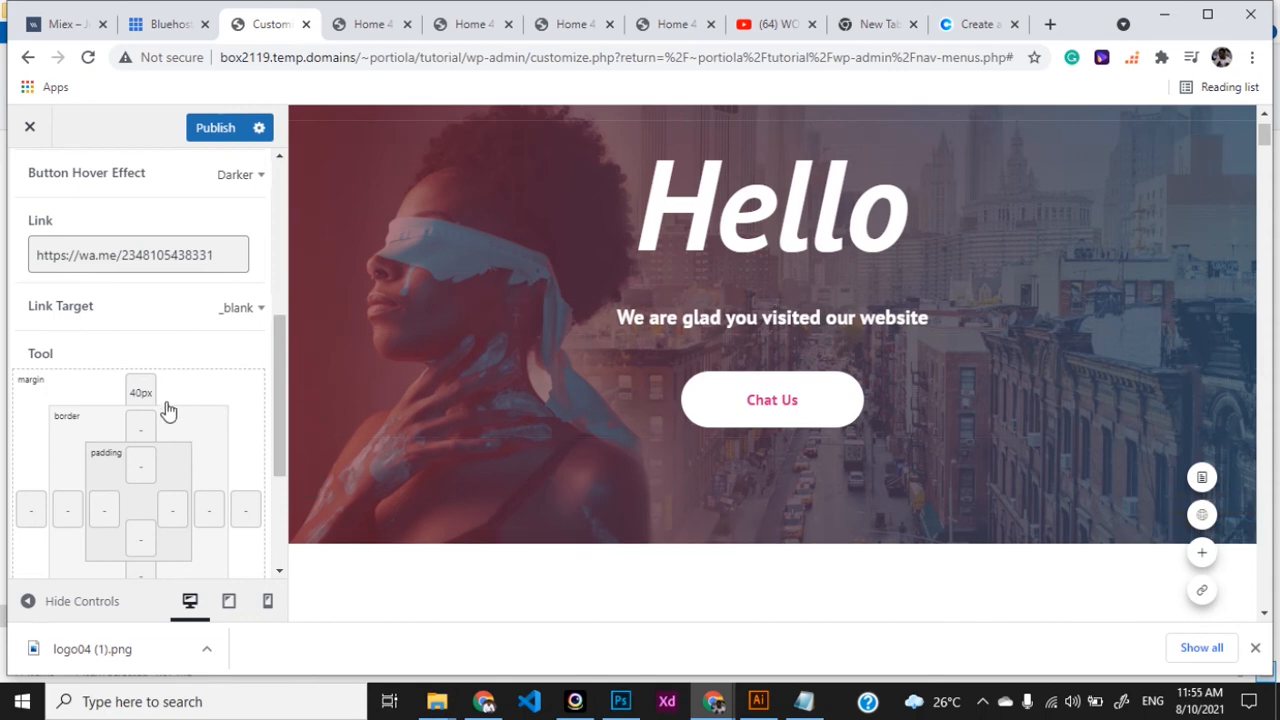
click(130, 393)
key(BackSpace)
drag(283, 382, 268, 476)
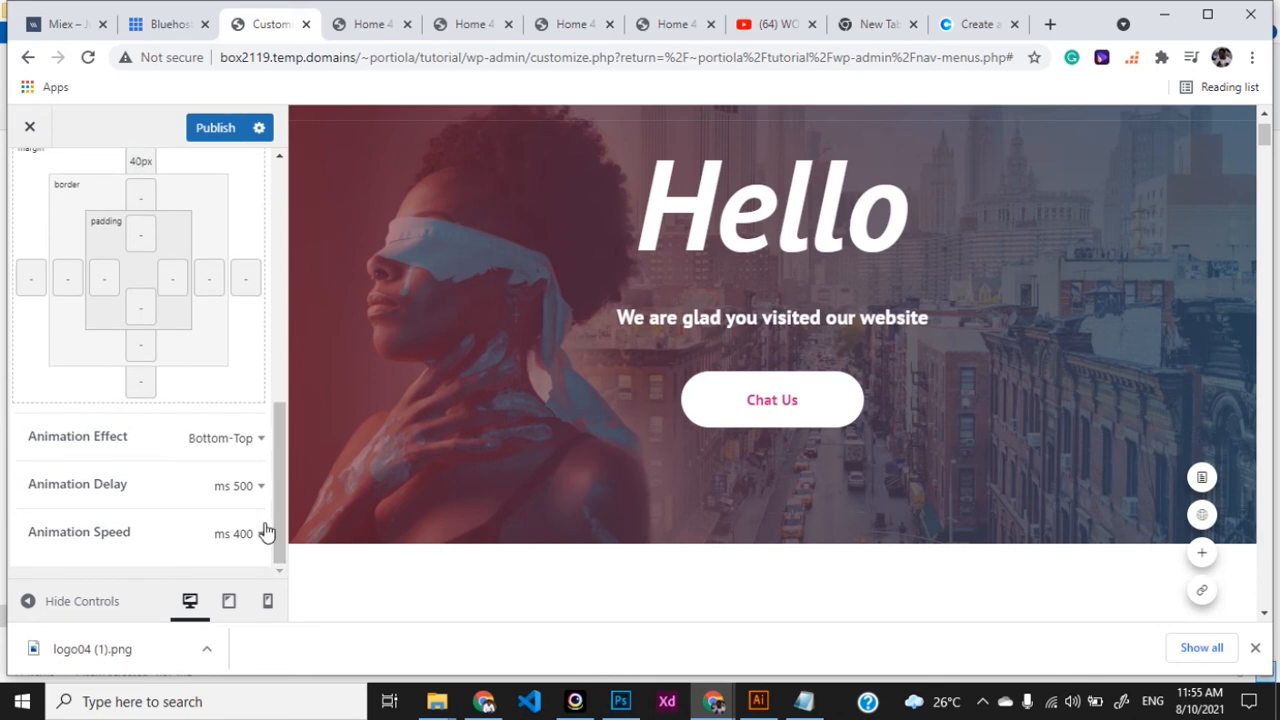
- Try Top-Bottom, then settle on Bottom-Top as the Chat Us button's animation effect
click(248, 440)
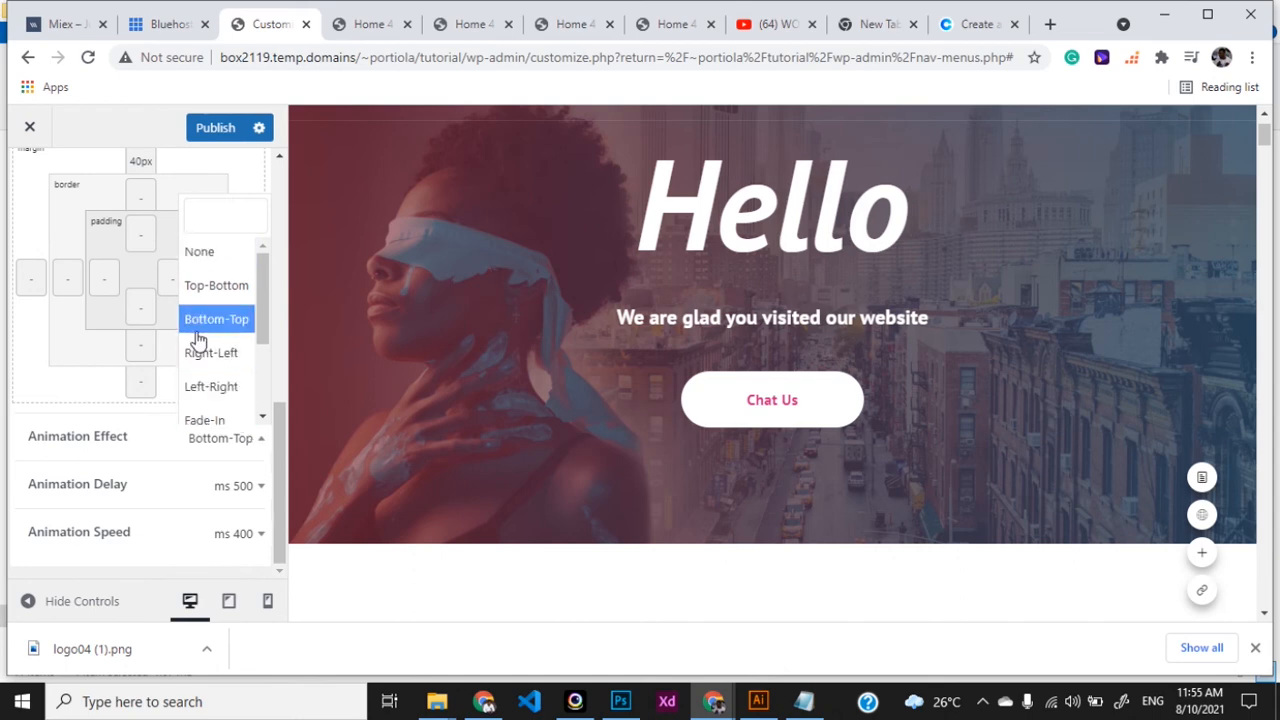
click(215, 286)
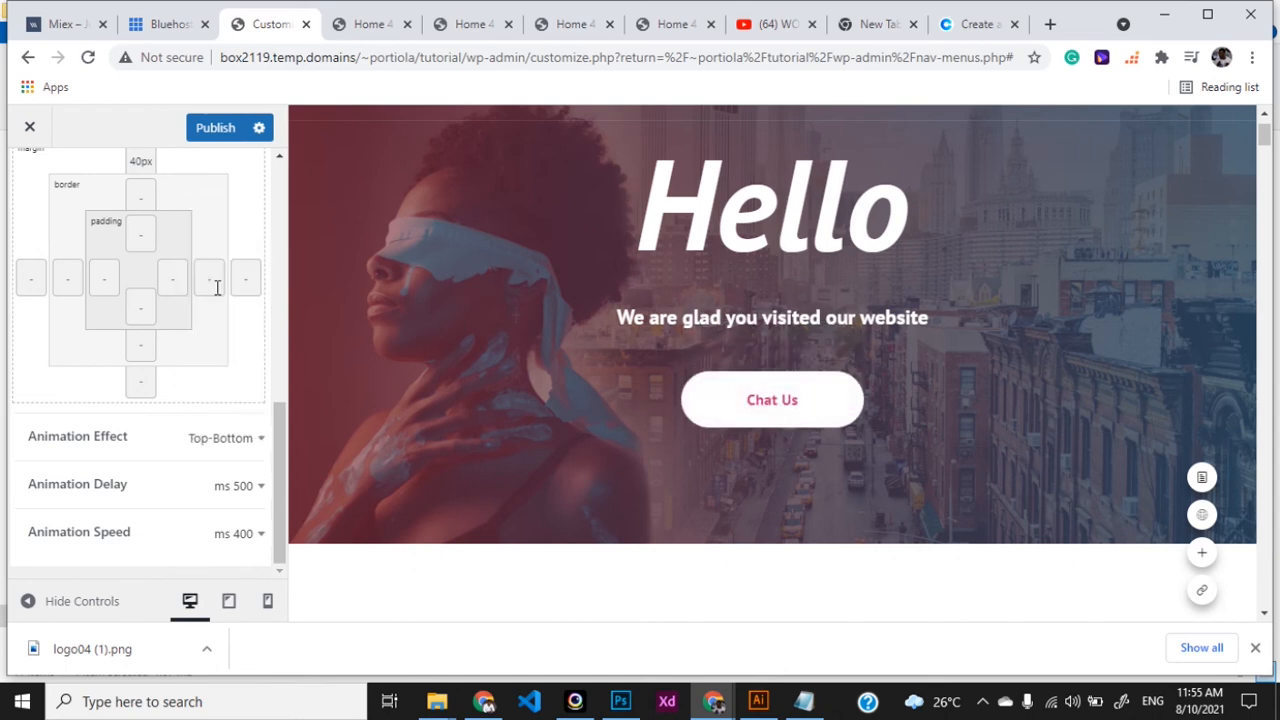
click(248, 440)
click(234, 318)
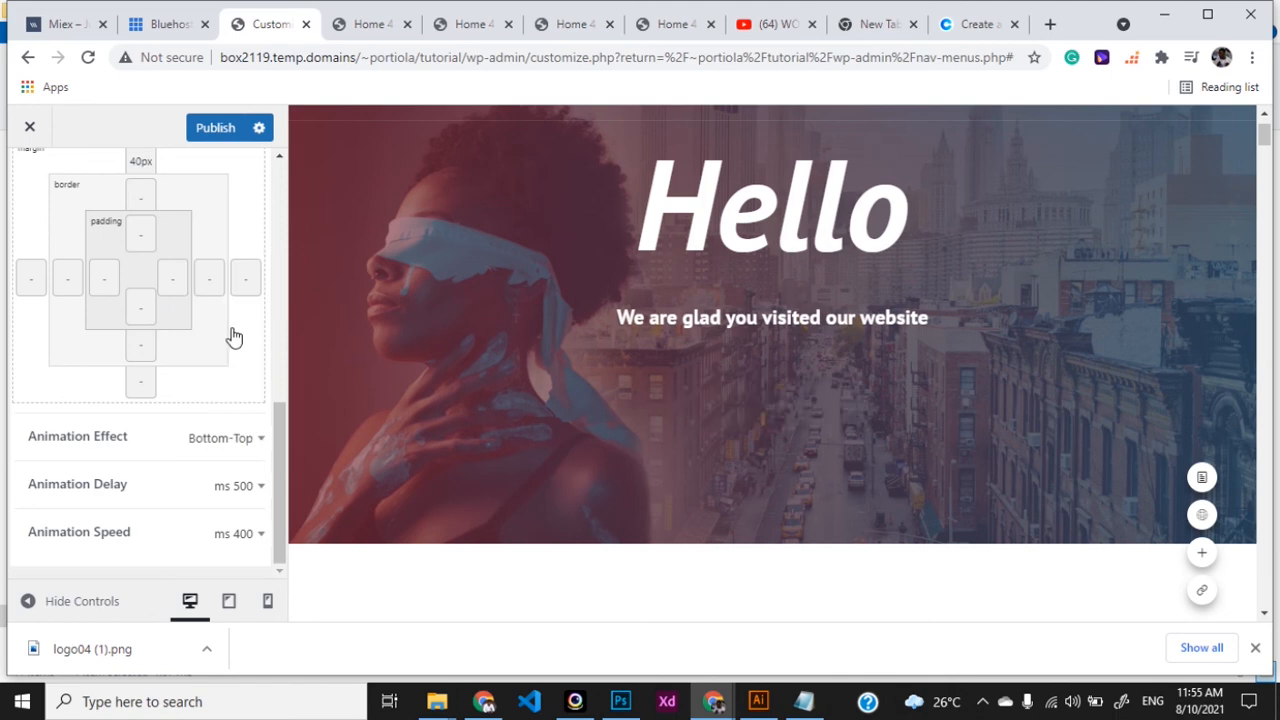
click(251, 442)
click(253, 445)
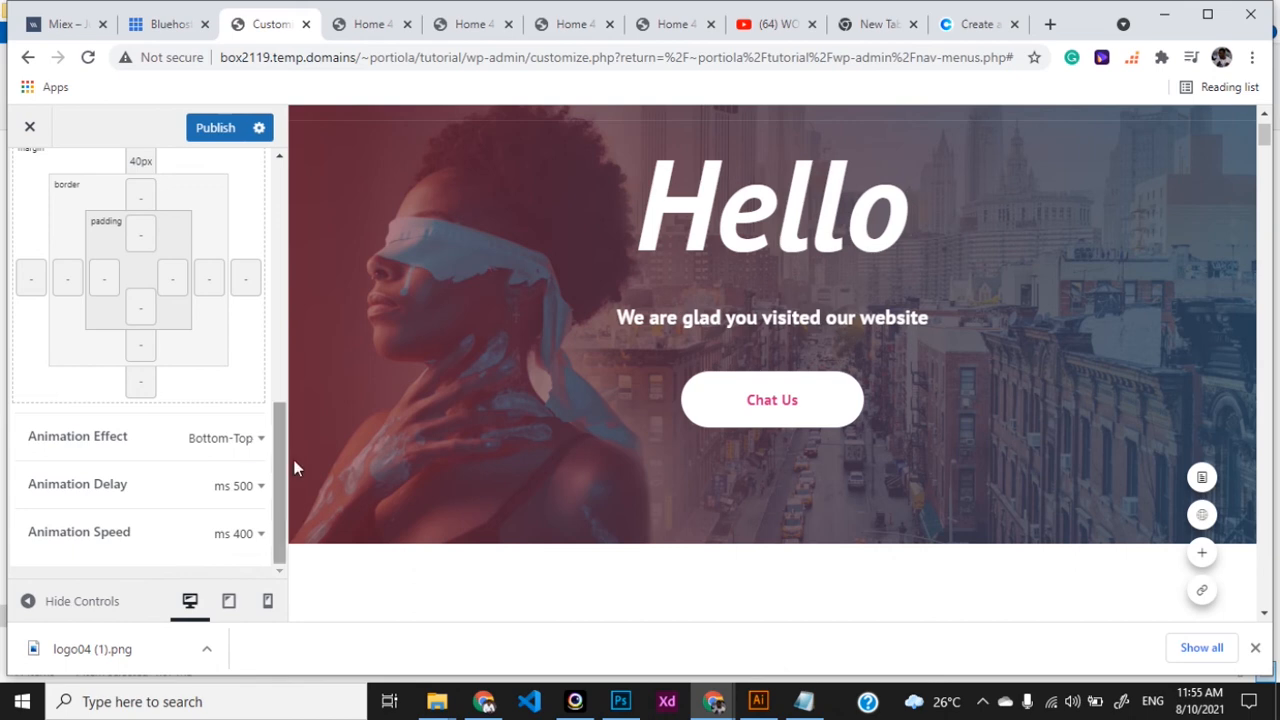
drag(272, 481, 282, 194)
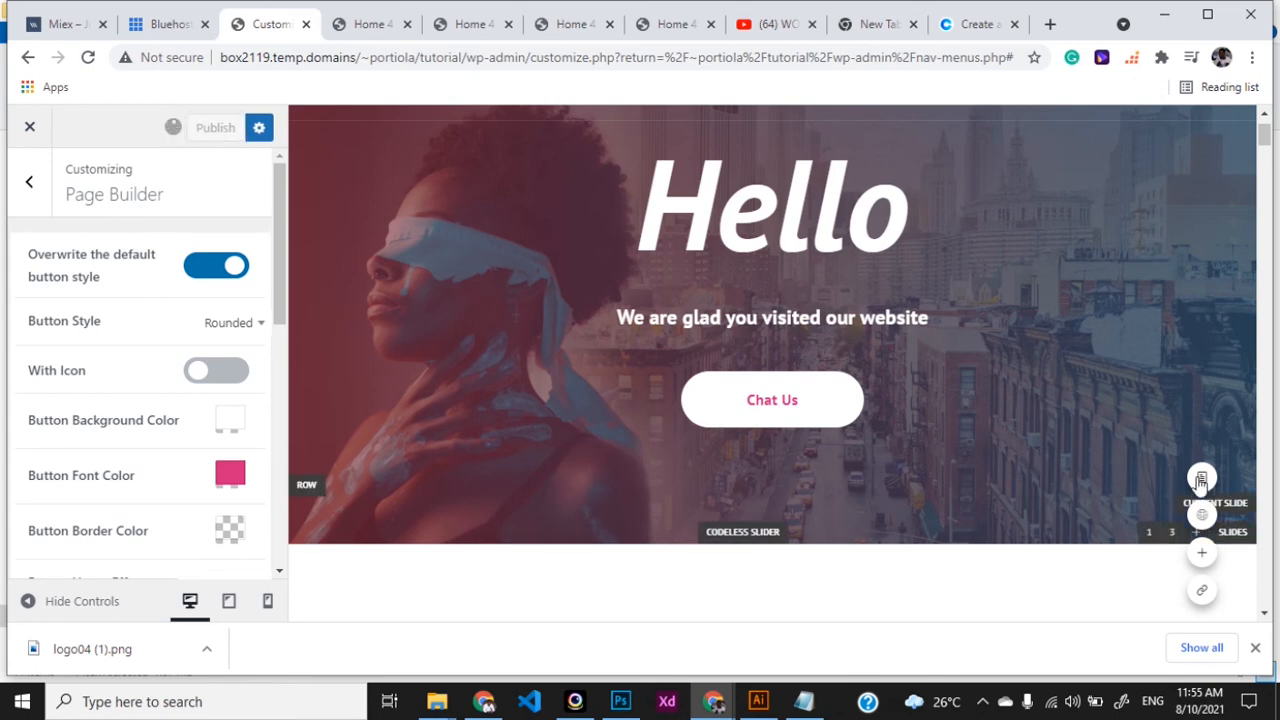
- Reload the live Home 4 homepage, then open the Hello slide row's settings in the Customizer
click(371, 24)
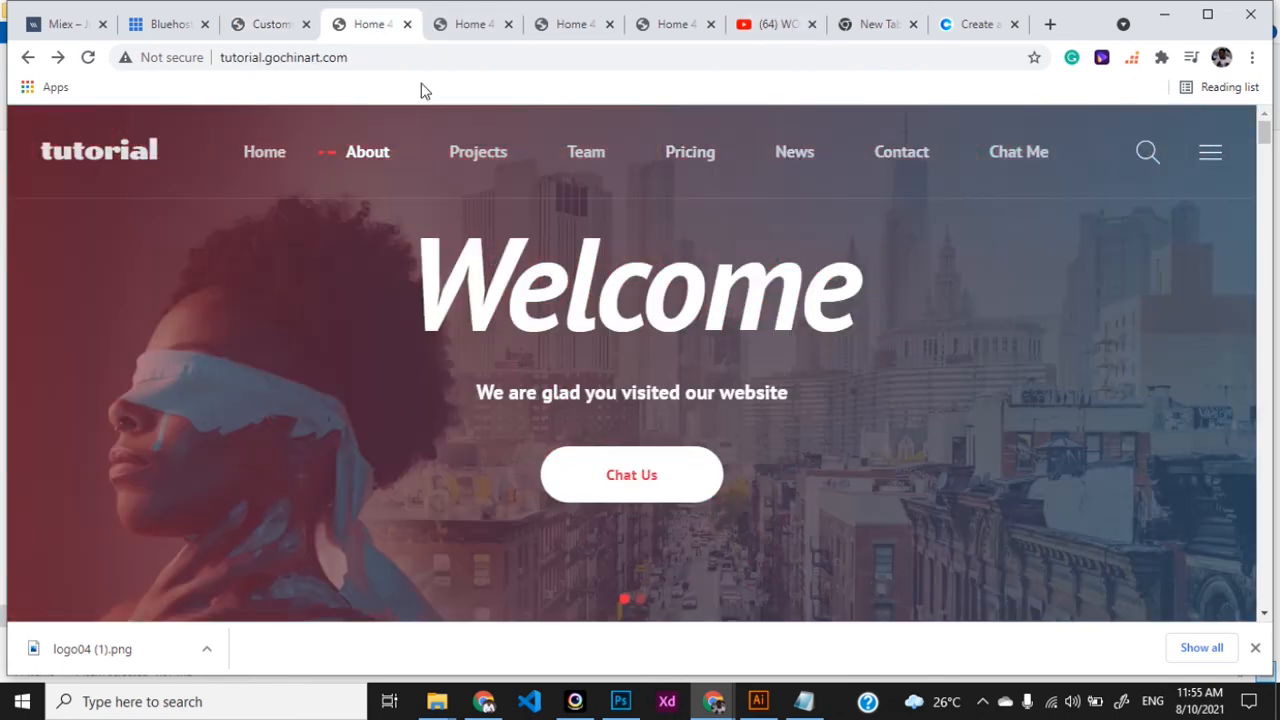
key(F5)
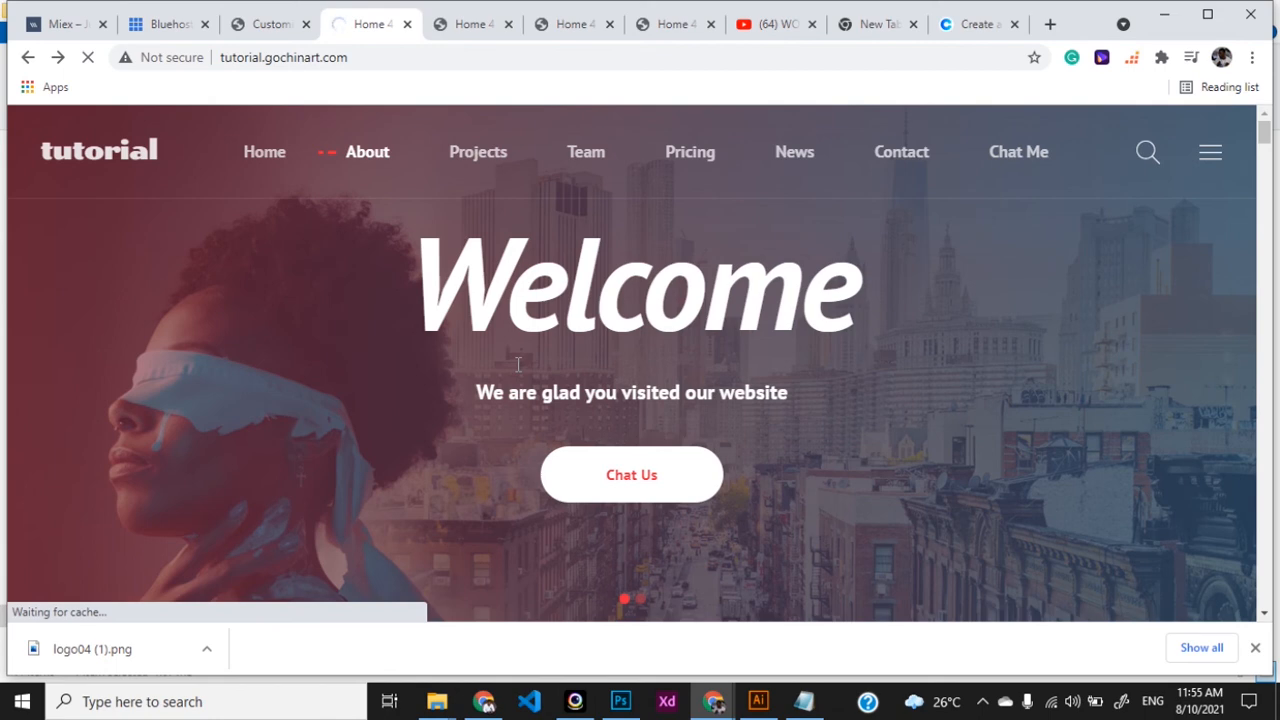
click(258, 26)
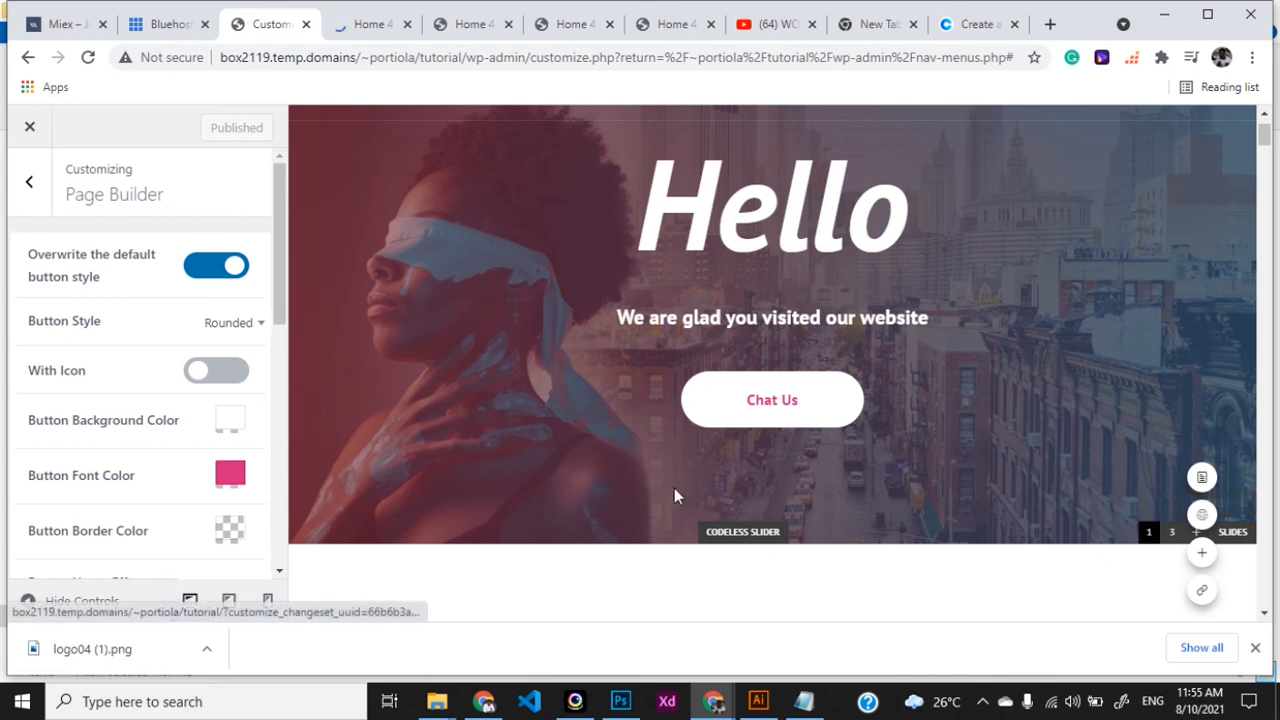
click(309, 484)
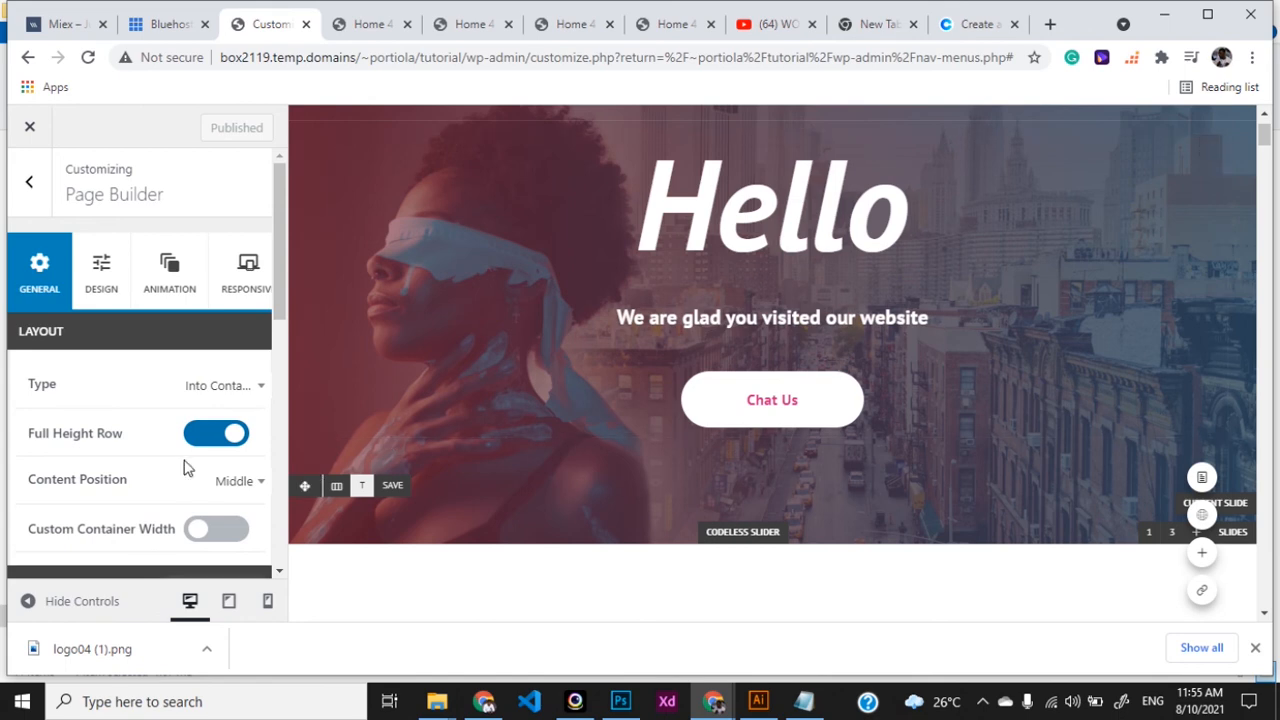
- Open the row's Design settings and start selecting a Background Image file
click(102, 287)
scroll(149, 434, down, 6)
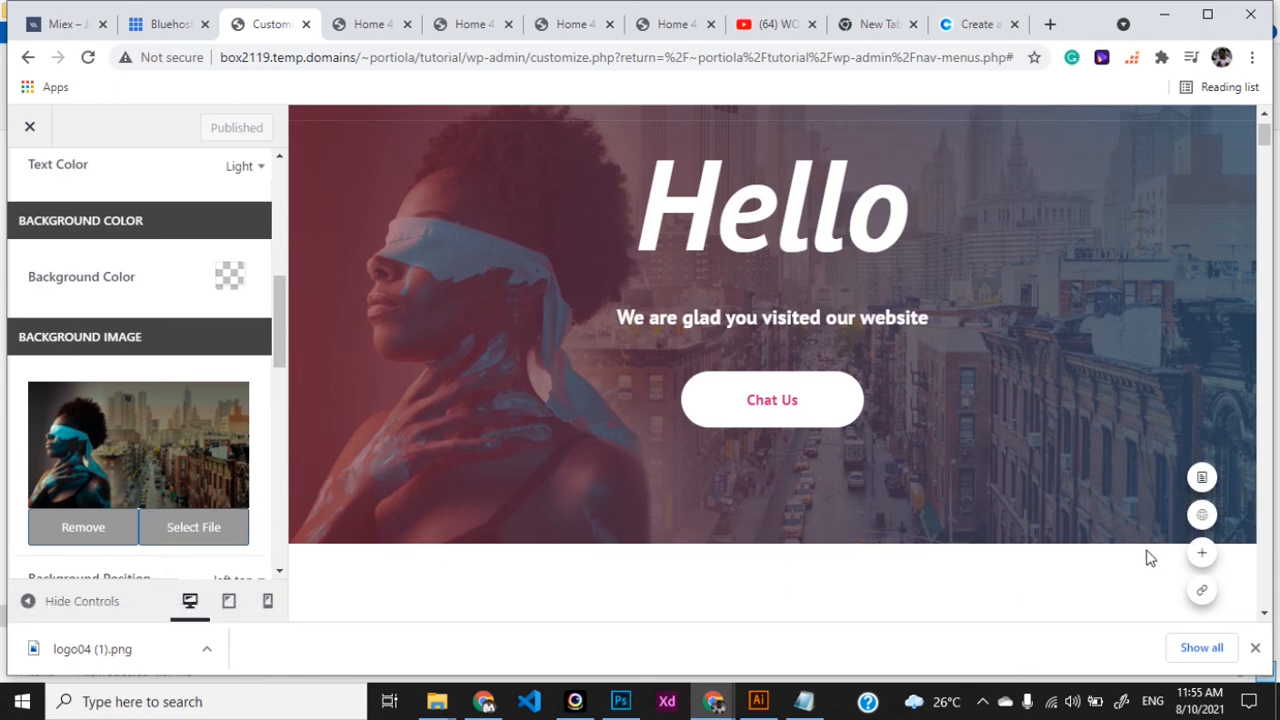
click(191, 535)
key(alt+Tab)
key(alt+Tab)
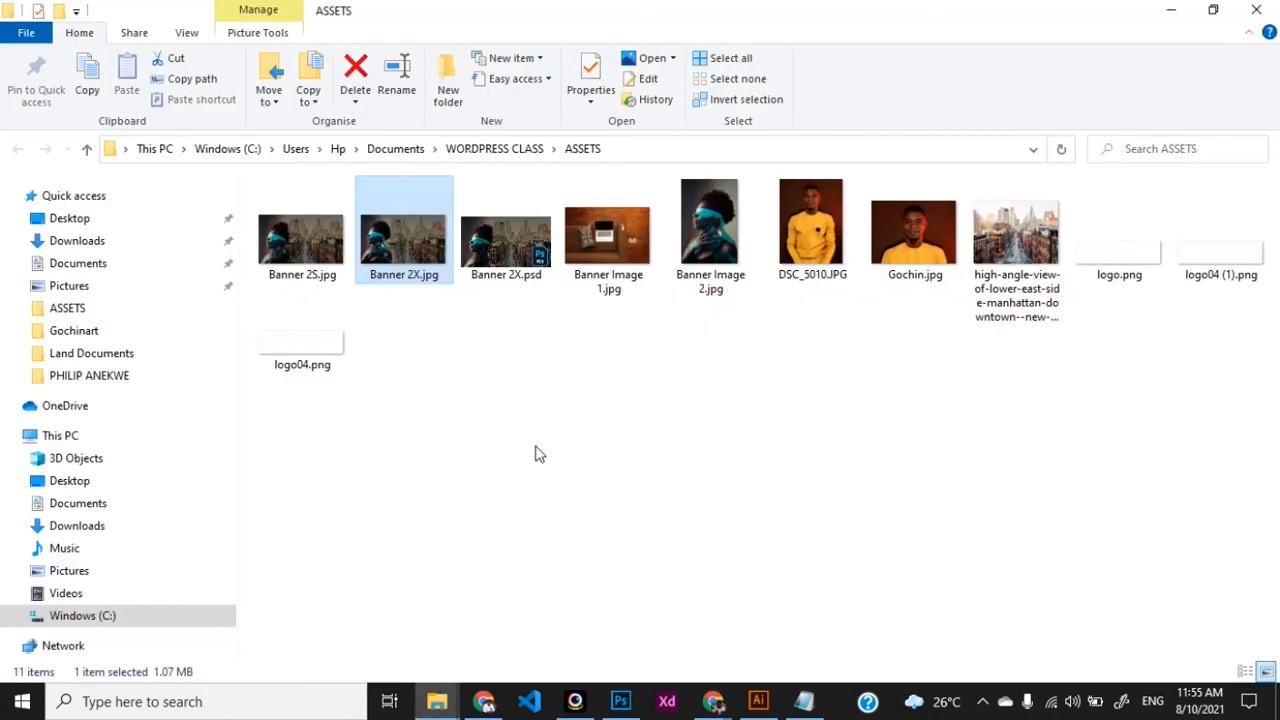
- Drag Banner Image 1.jpg from the ASSETS folder into the Media dialog to upload it
click(607, 238)
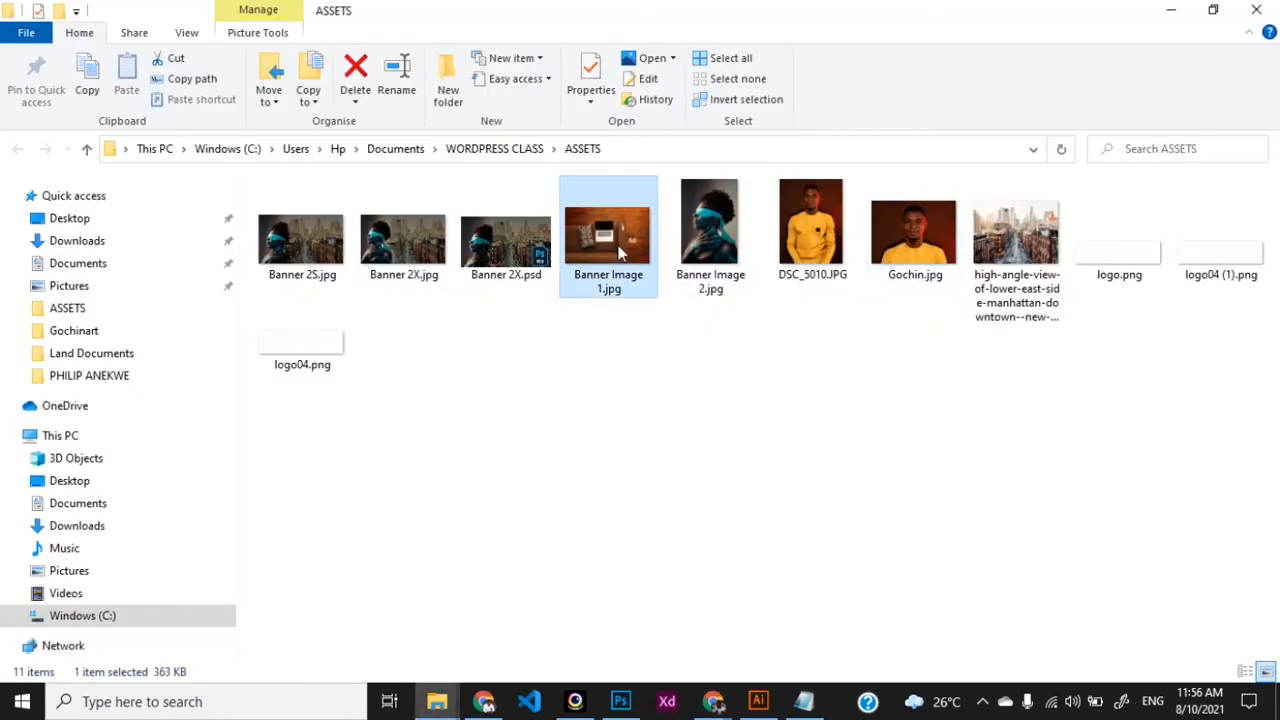
key(alt+Tab)
drag(590, 422, 531, 394)
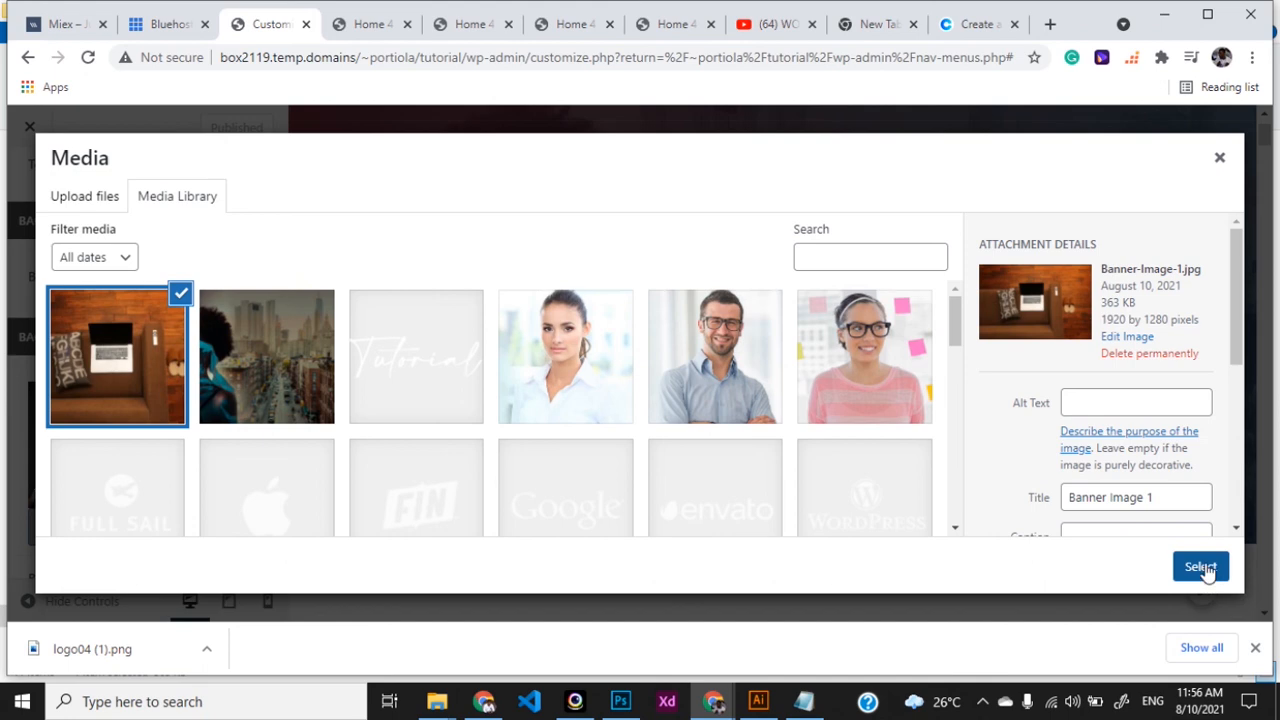
- Set the uploaded laptop photo as the row background and preview the live slider
click(1200, 567)
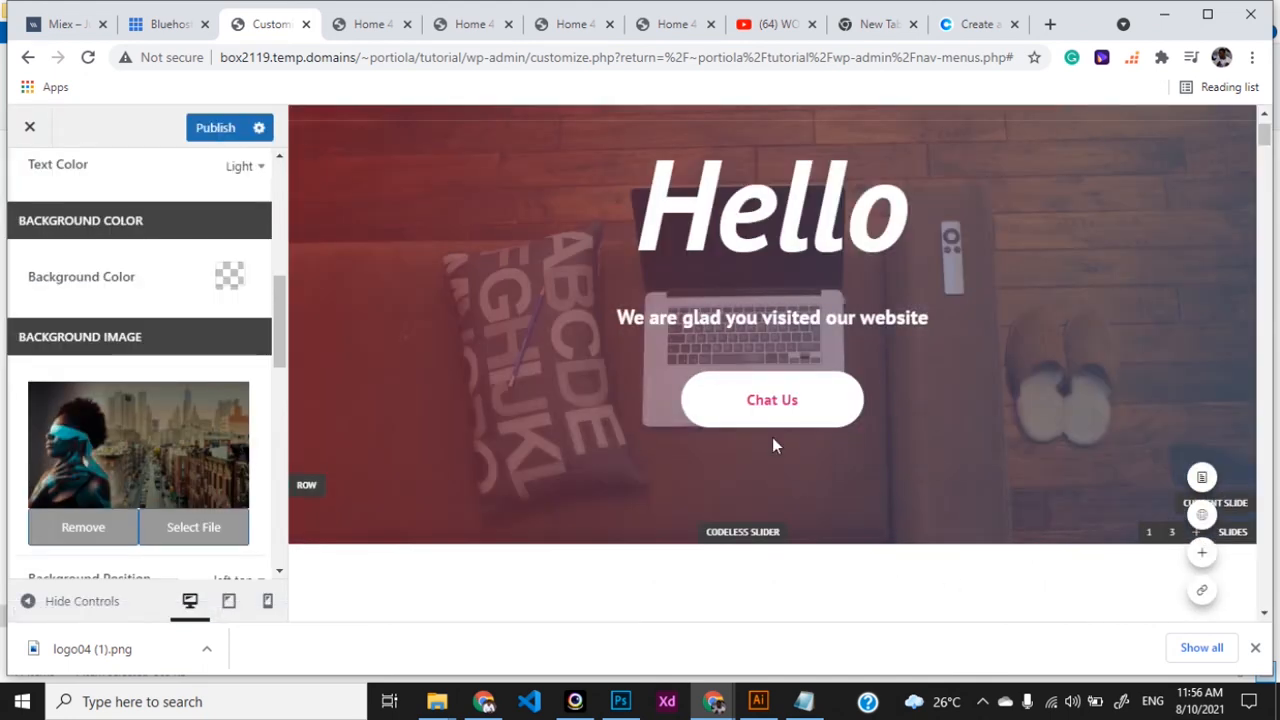
click(687, 428)
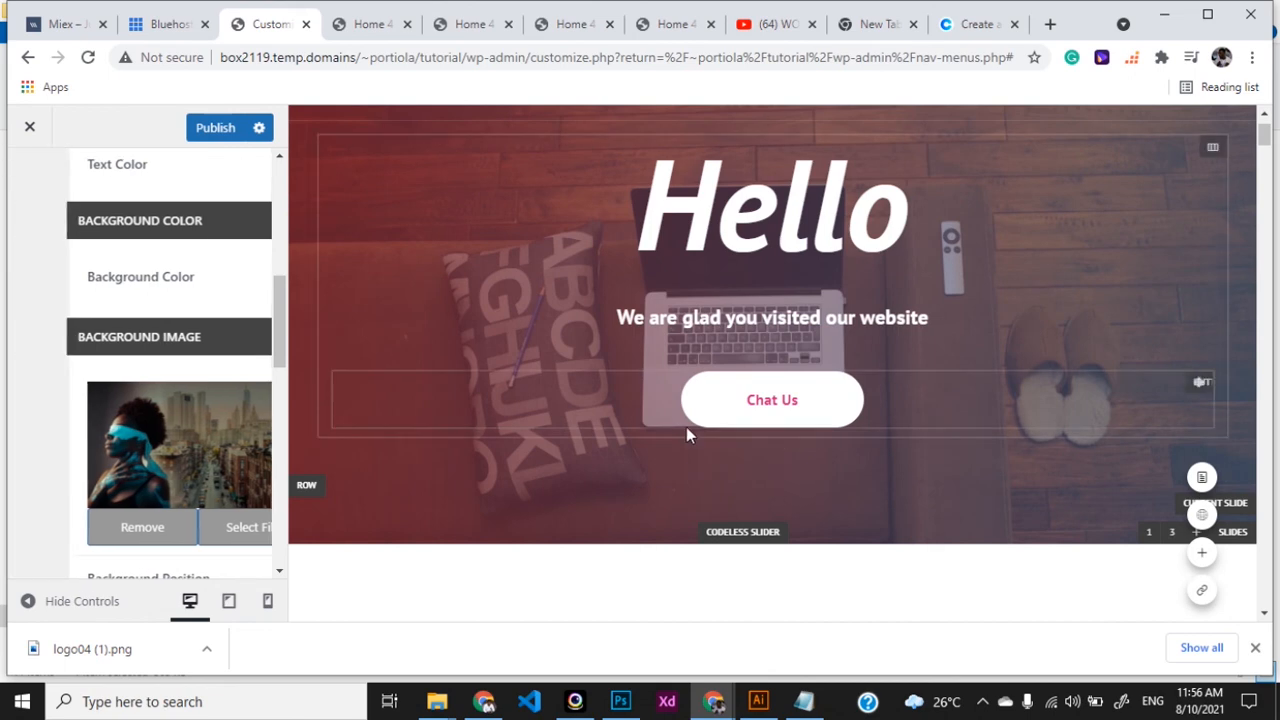
click(210, 129)
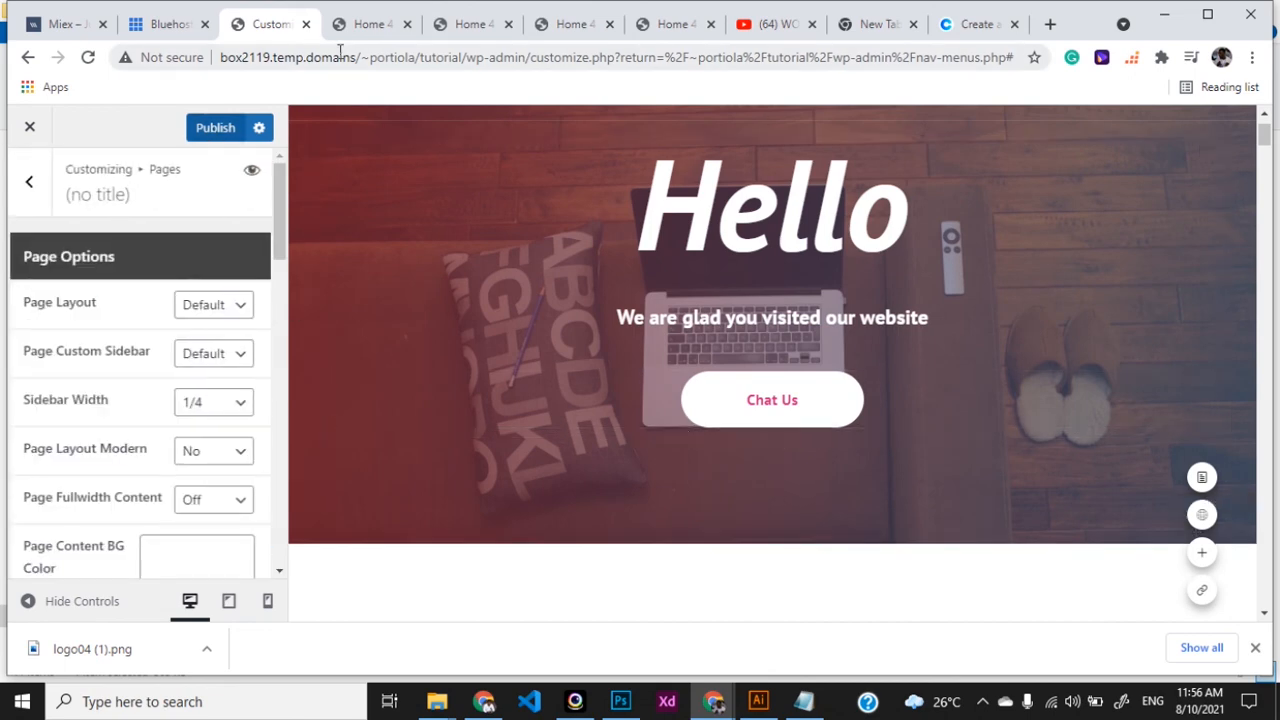
click(359, 37)
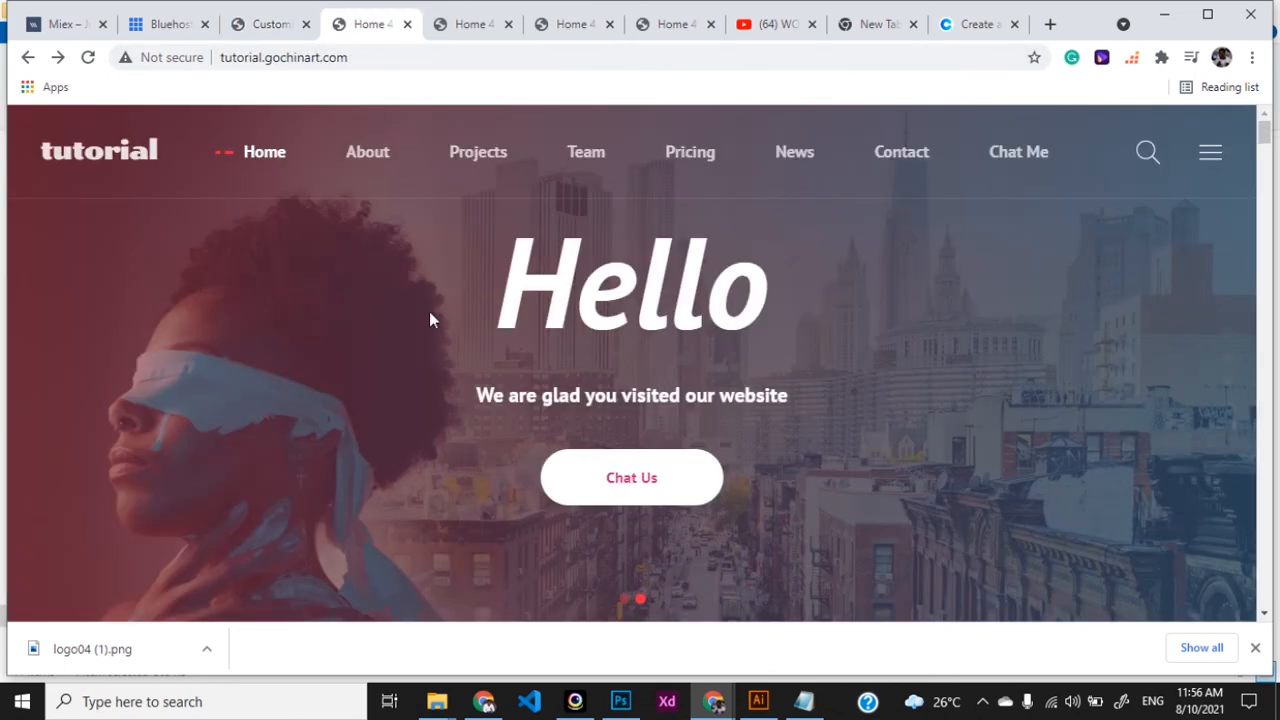
click(626, 599)
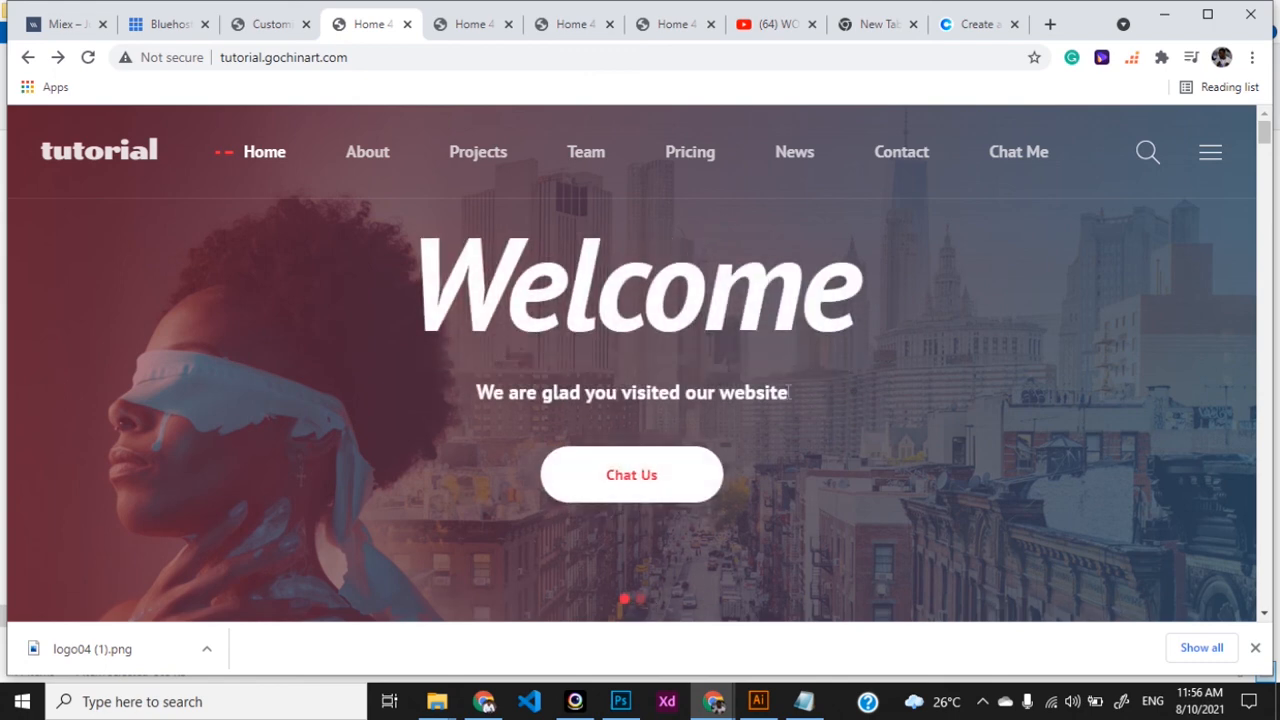
- Publish the new slide background and recheck the live homepage
click(271, 33)
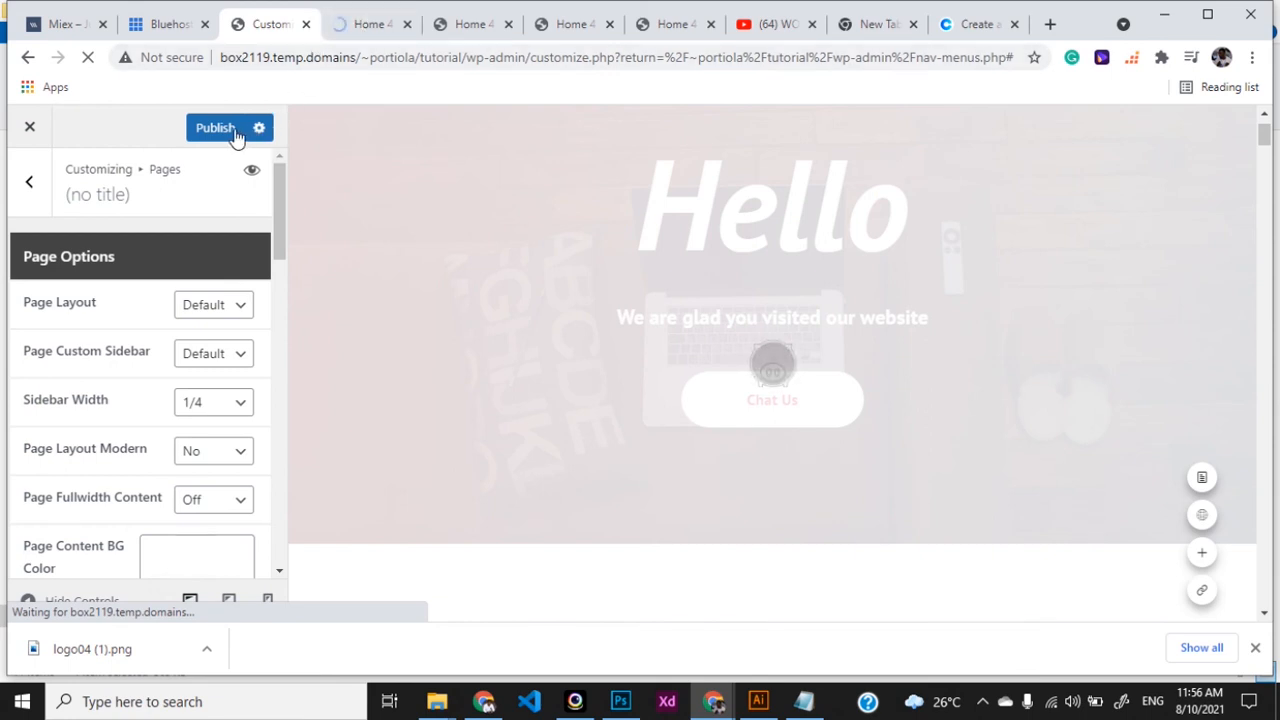
click(222, 135)
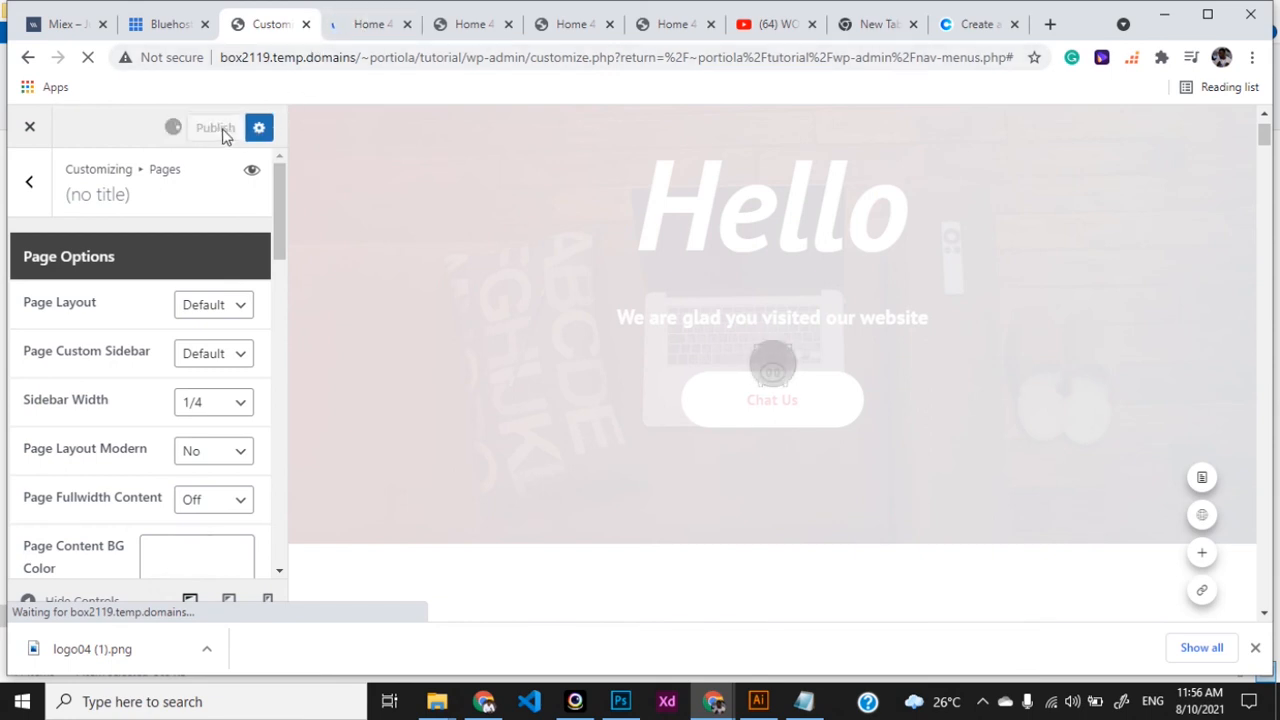
click(348, 30)
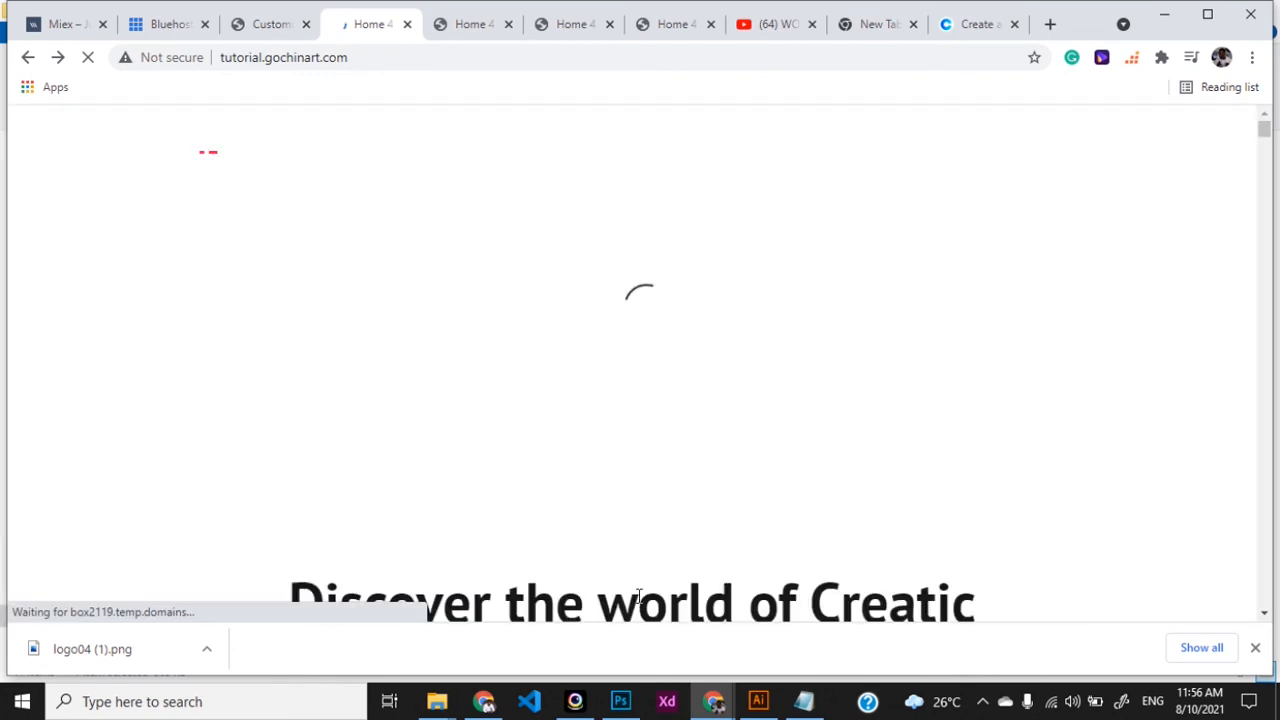
click(271, 27)
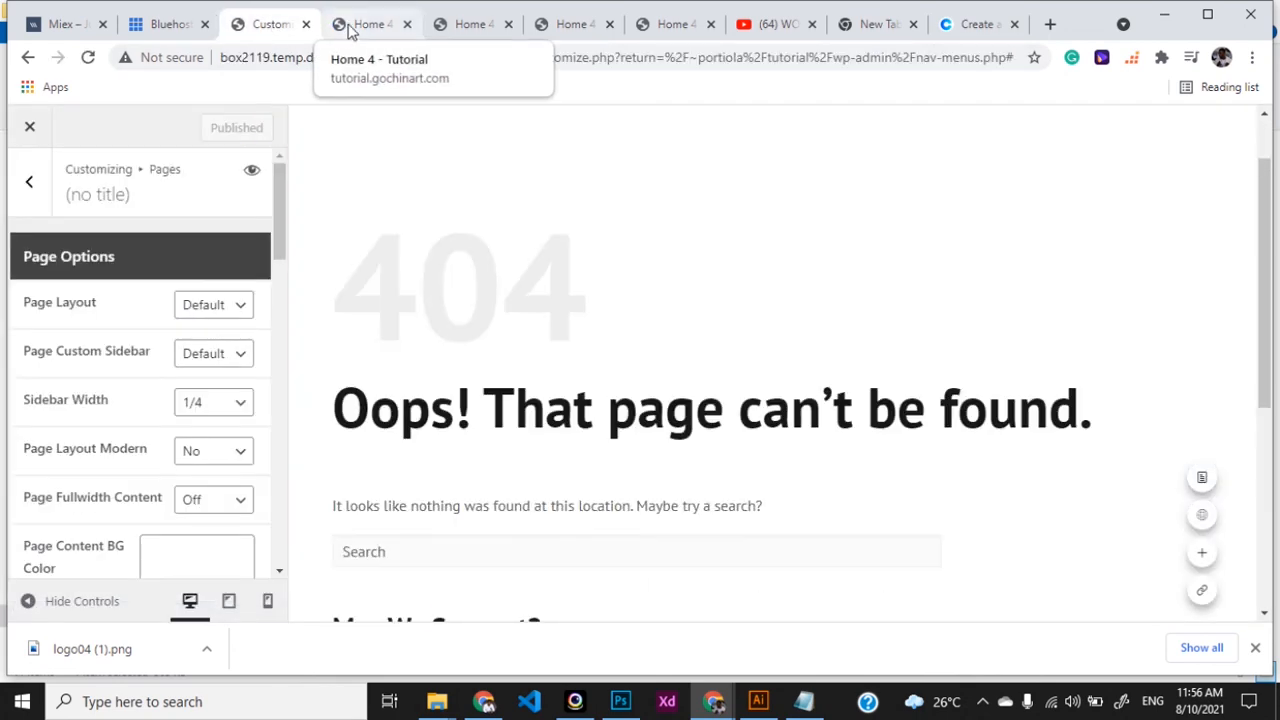
click(352, 27)
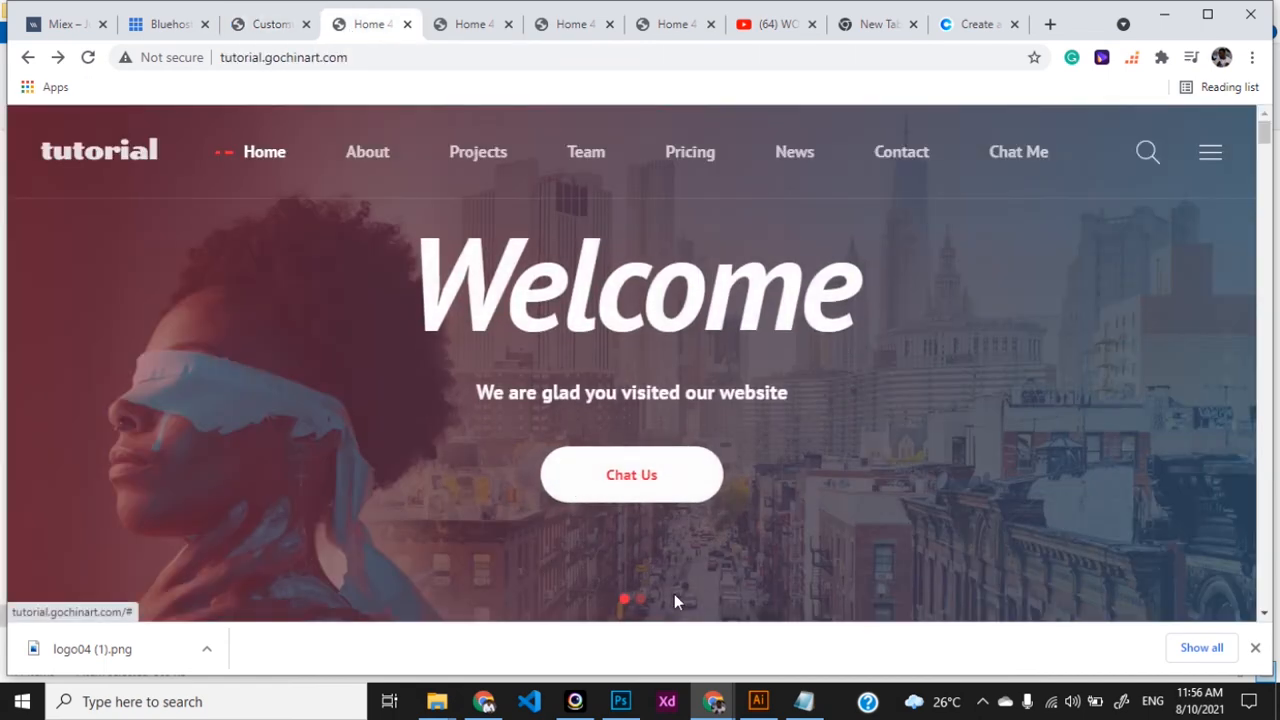
- Switch between the Welcome and Hello slides and scroll to review the laptop background
click(641, 600)
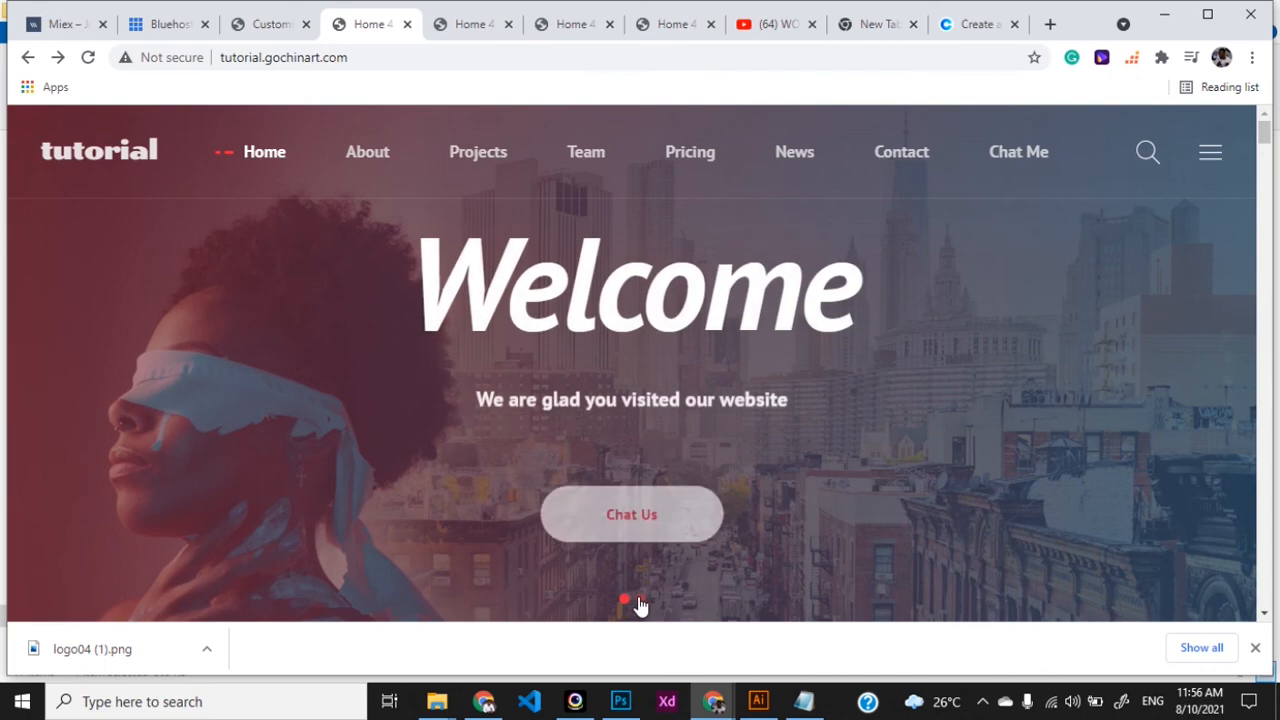
click(641, 602)
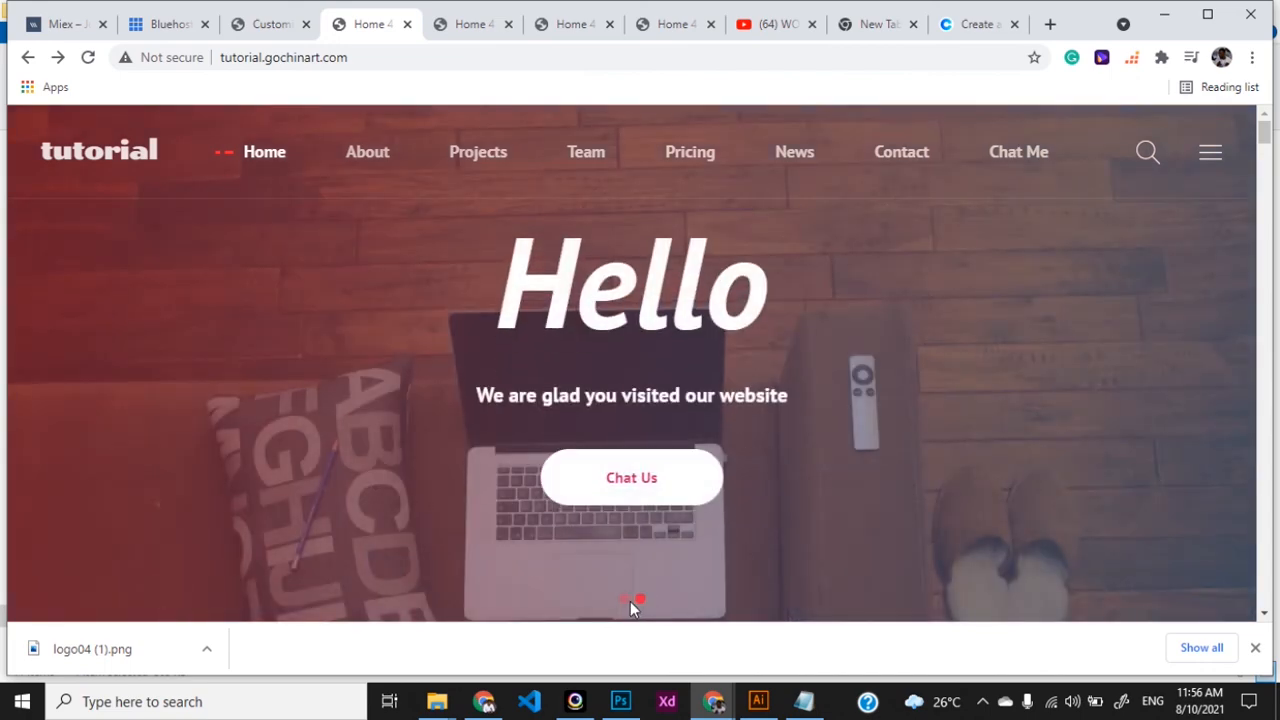
click(624, 600)
scroll(732, 506, down, 1)
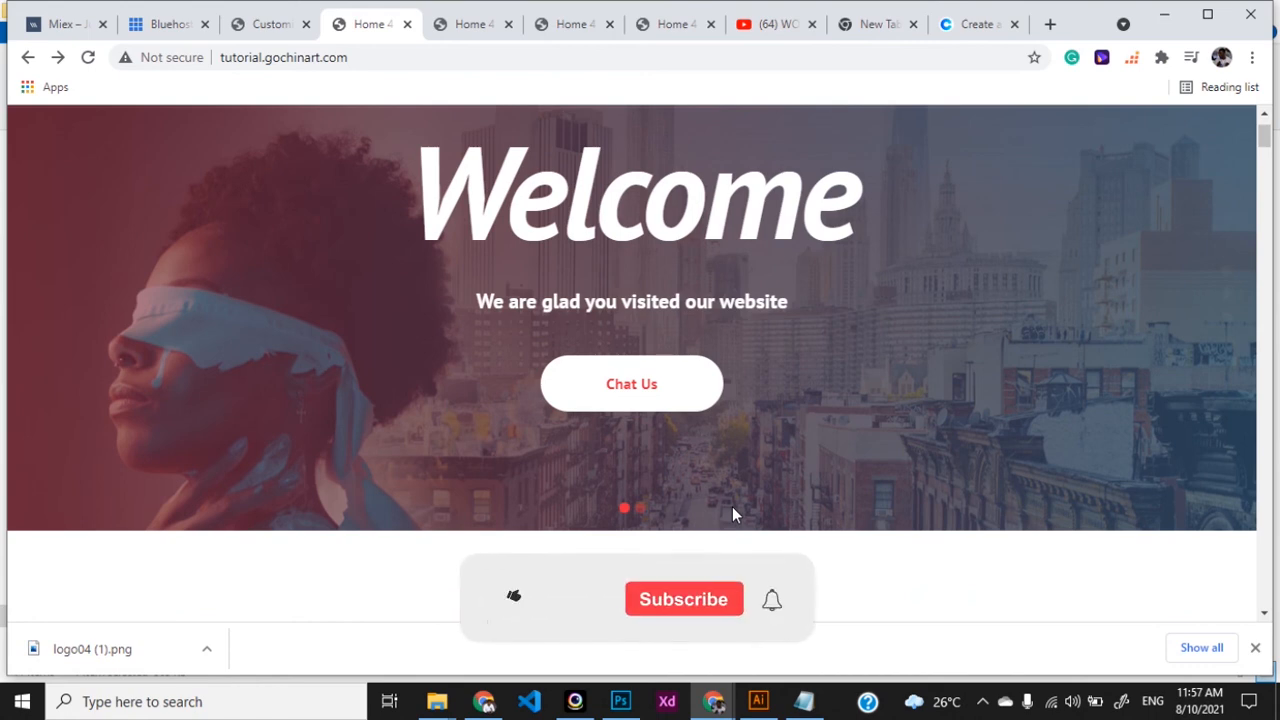
click(640, 512)
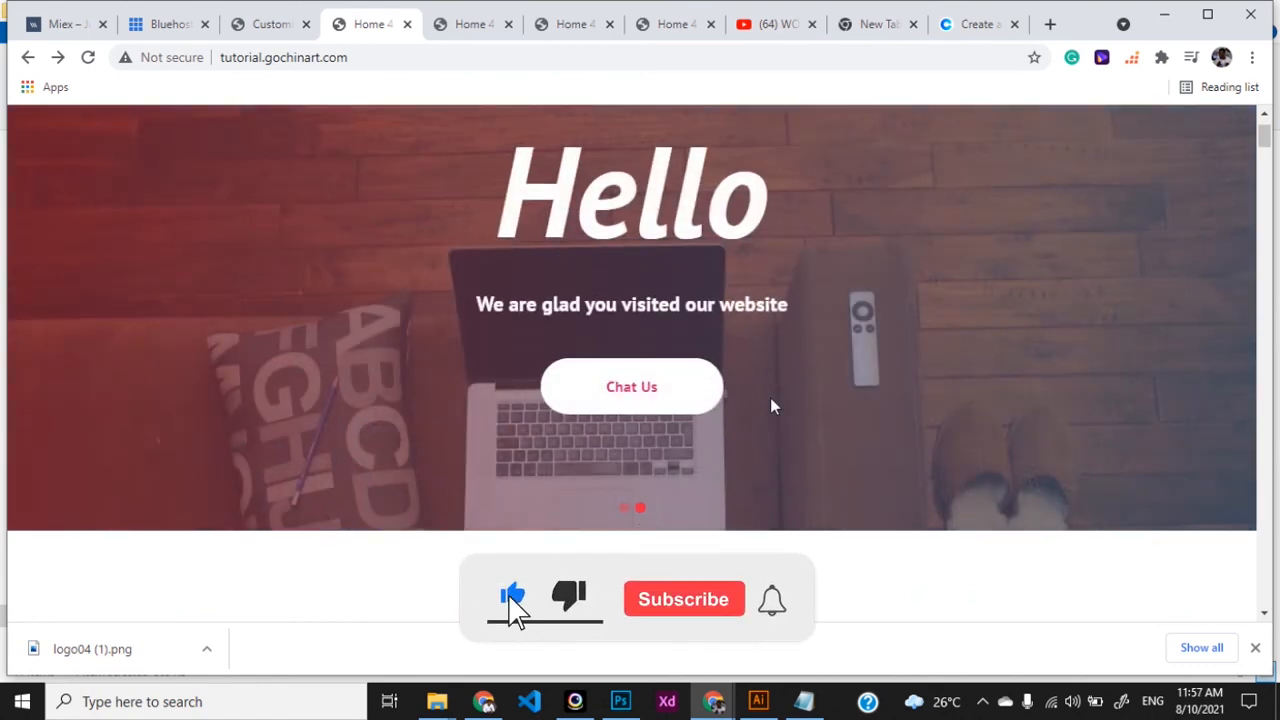
scroll(812, 421, down, 1)
scroll(812, 421, up, 2)
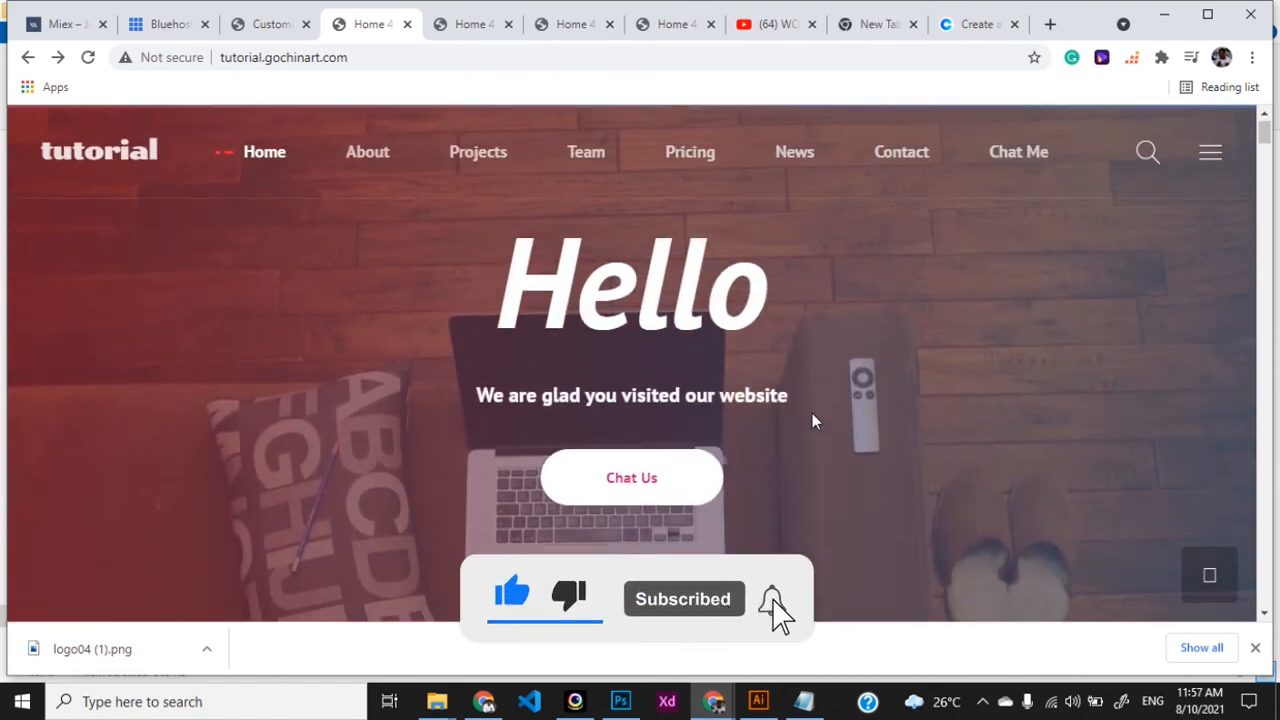
scroll(812, 421, down, 1)
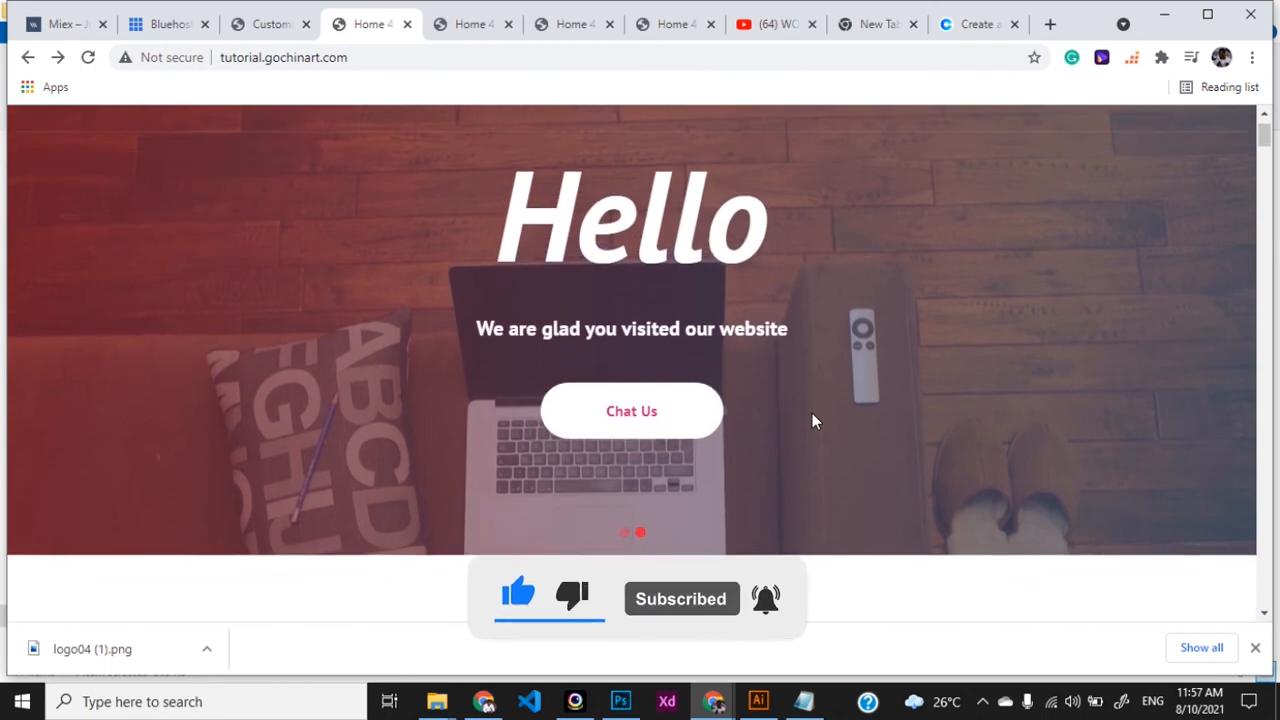
scroll(812, 421, up, 1)
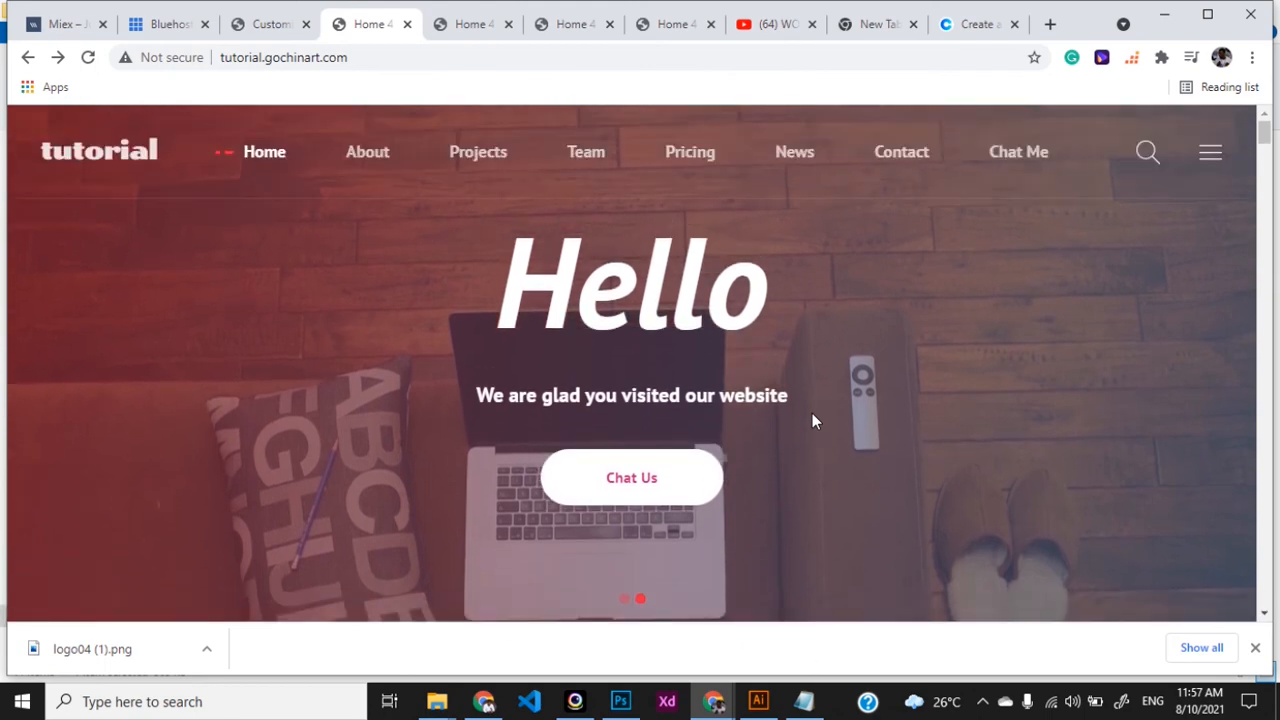
scroll(812, 421, down, 5)
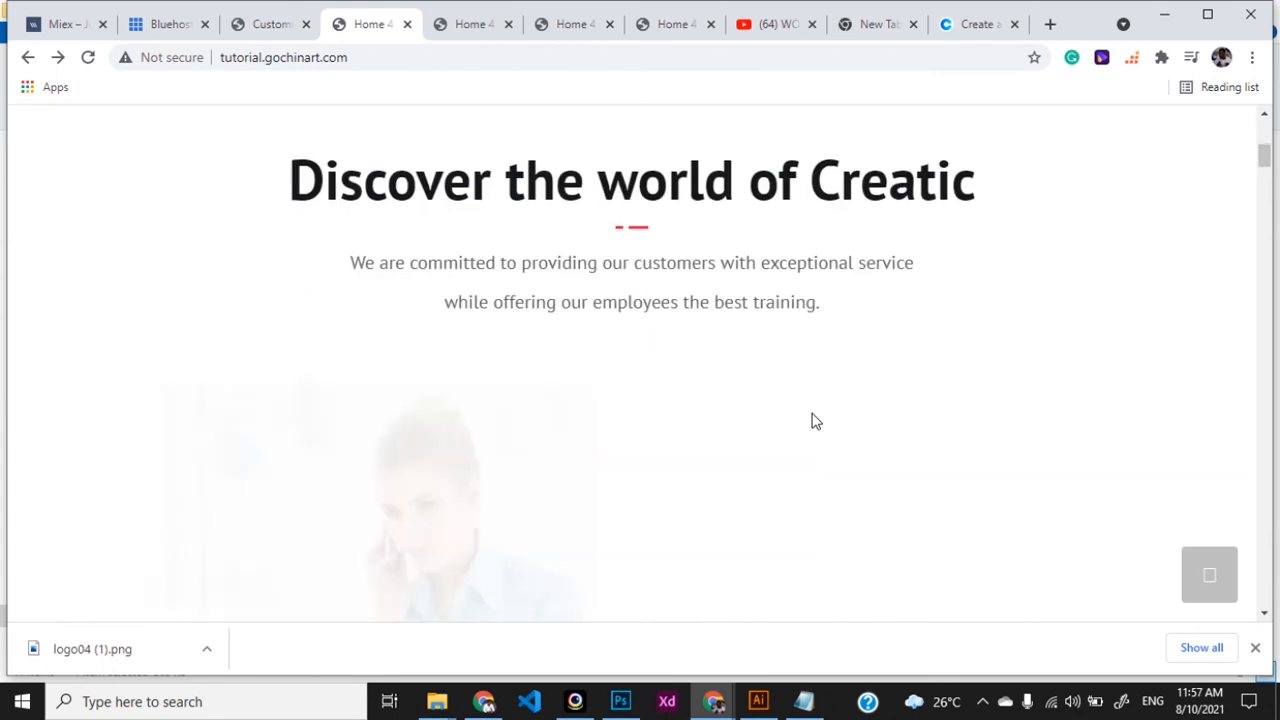
scroll(812, 421, up, 5)
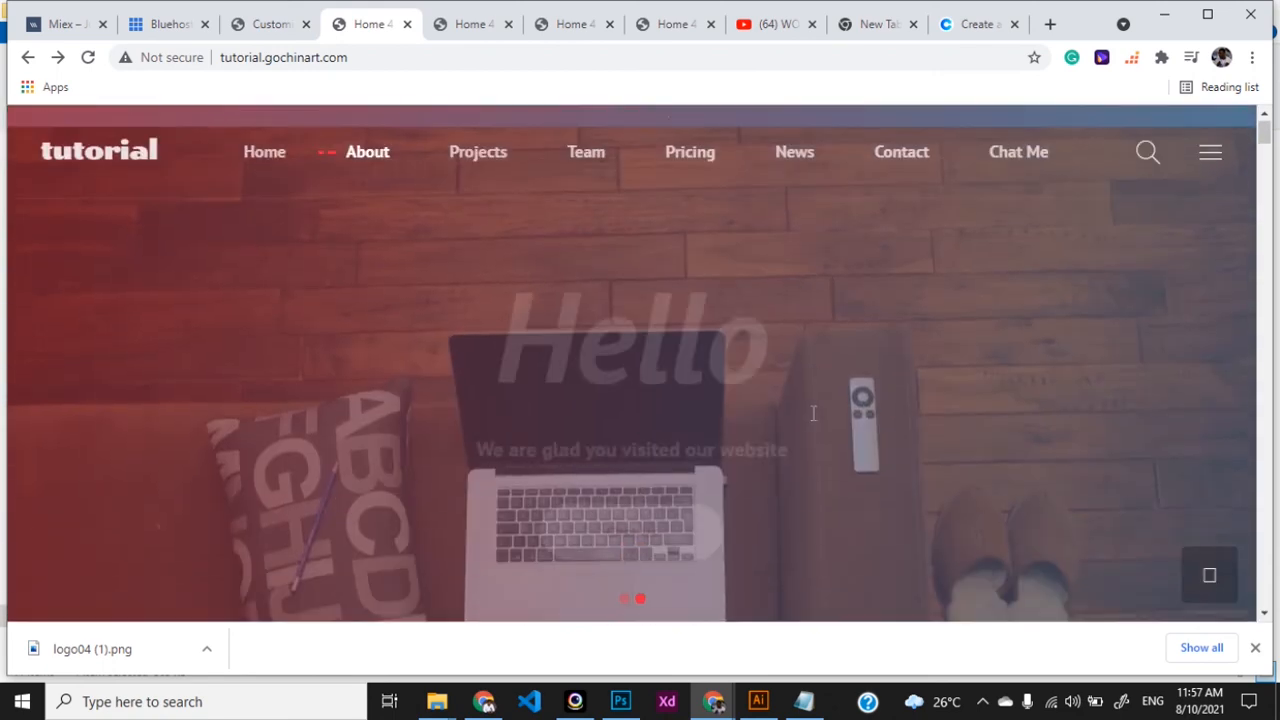